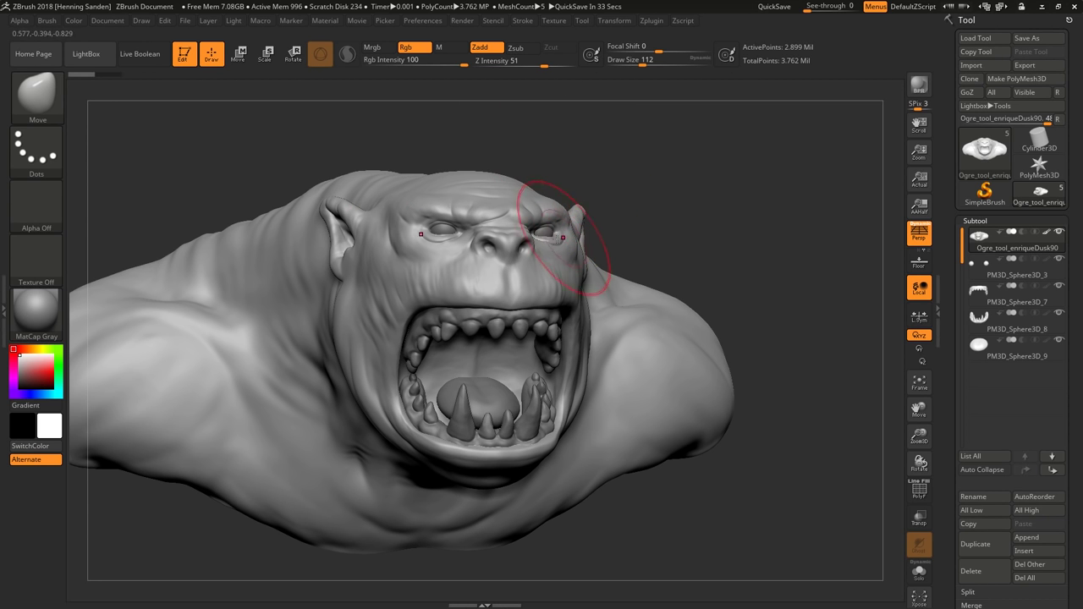
Adjust the side of the ogre's open mouth with the Move brush at a draw size of 101.
mouse_move(479, 277)
right_down()
mouse_move(537, 242)
mouse_move(551, 293)
mouse_move(529, 292)
mouse_move(546, 301)
right_up()
key(s)
mouse_move(485, 324)
mouse_down()
mouse_move(499, 324)
mouse_move(495, 334)
mouse_up()
key(s)
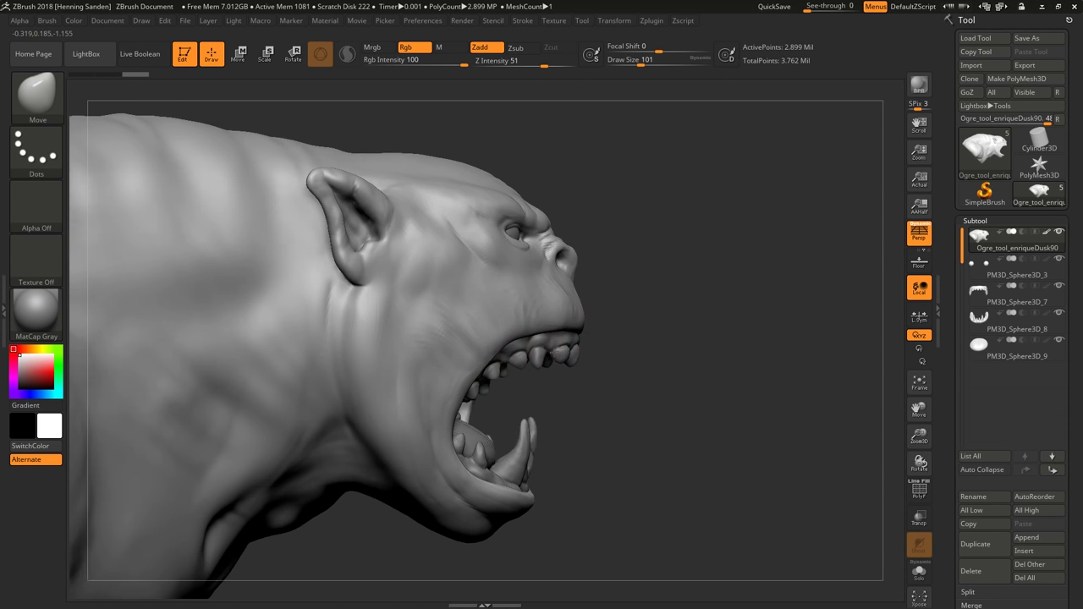
right_drag(467, 316, 525, 342)
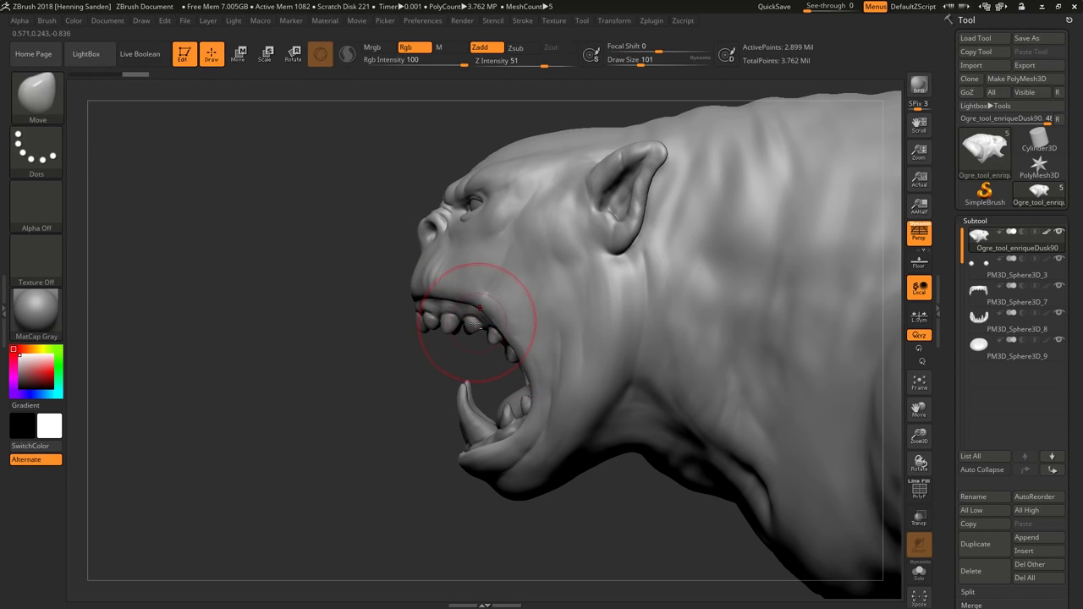
drag(466, 339, 517, 339)
Isolate the upper teeth subtool and lift the rear end of the tooth row with the Move brush.
alt+click(454, 323)
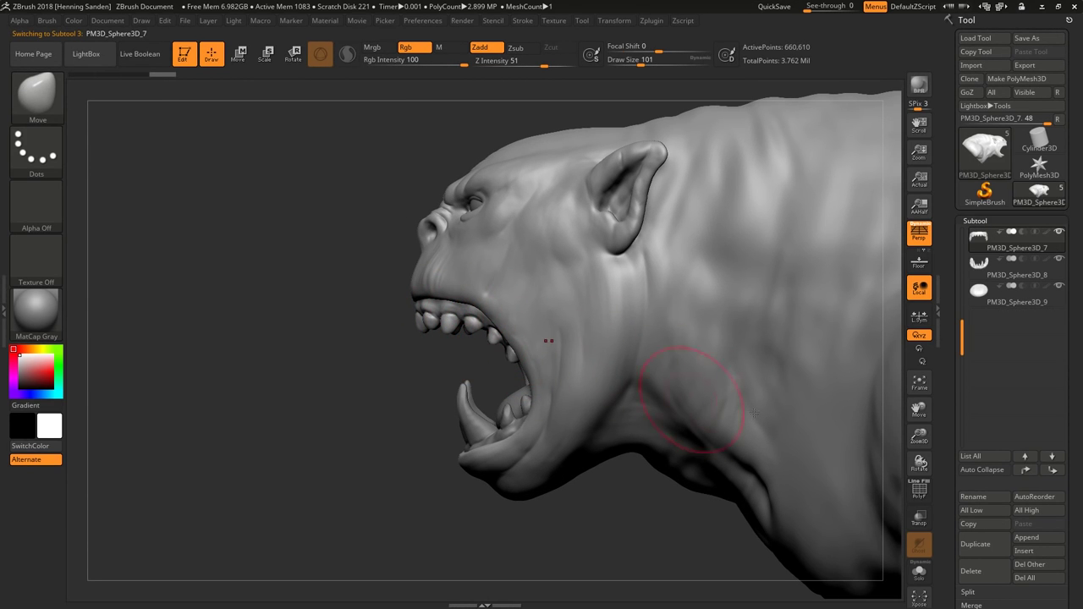
click(919, 571)
key(s)
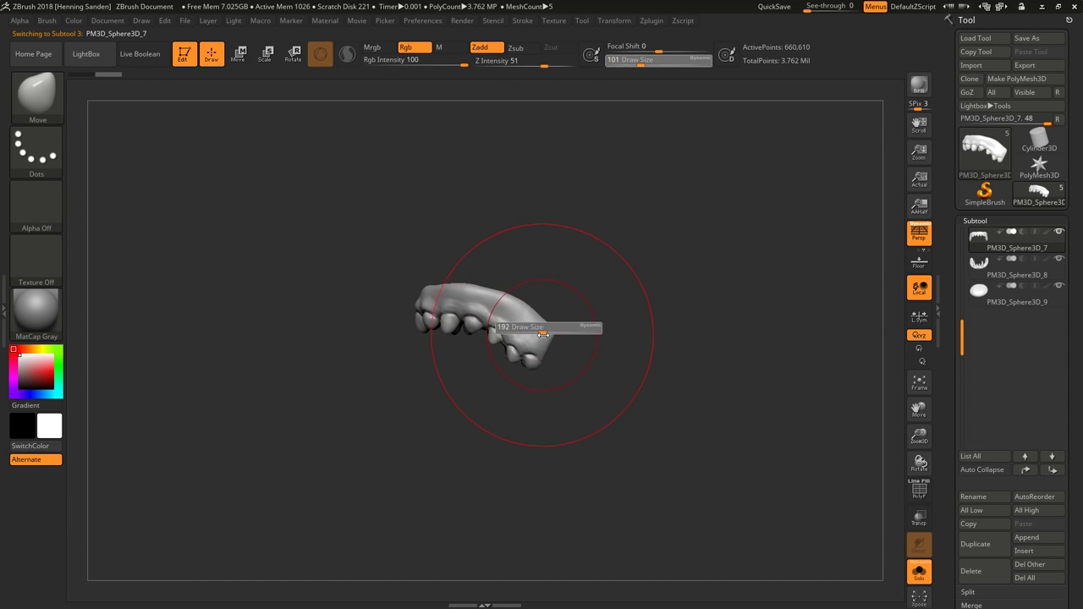
key(bracketleft)
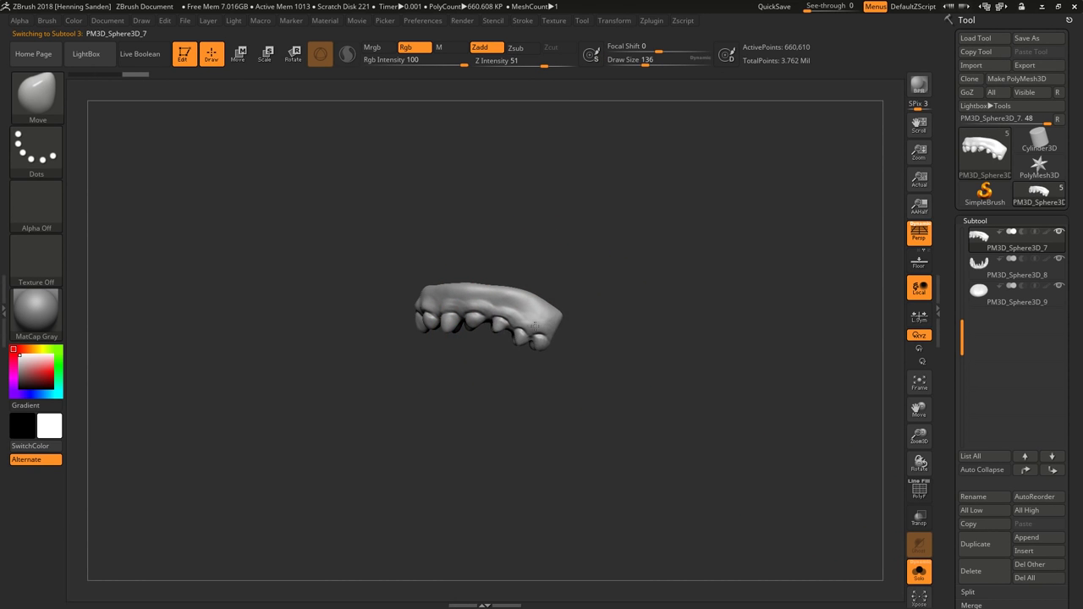
key(s)
drag(534, 326, 556, 327)
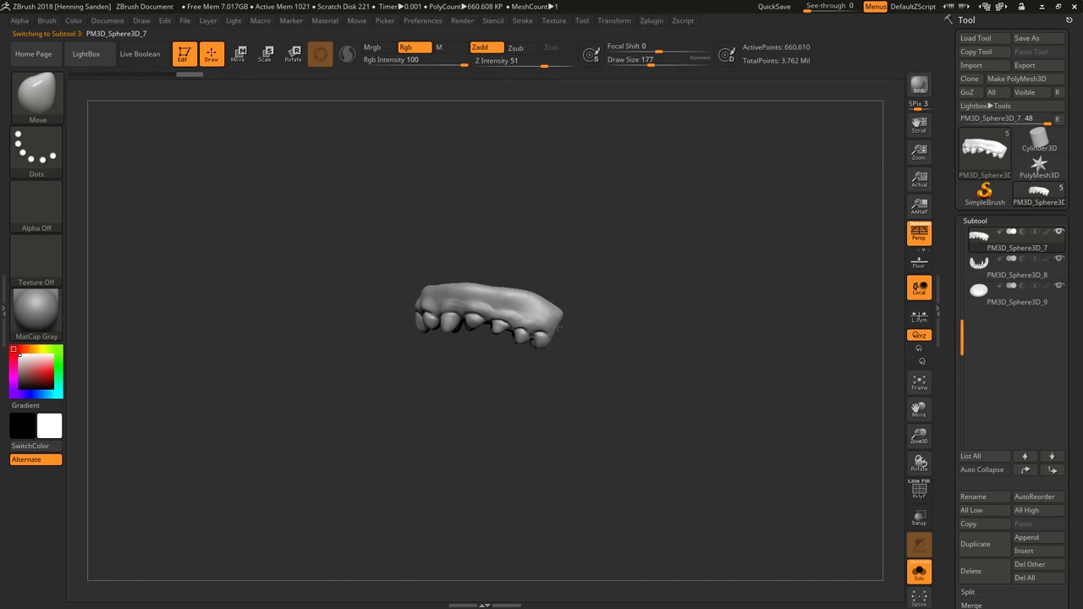
key(bracketleft)
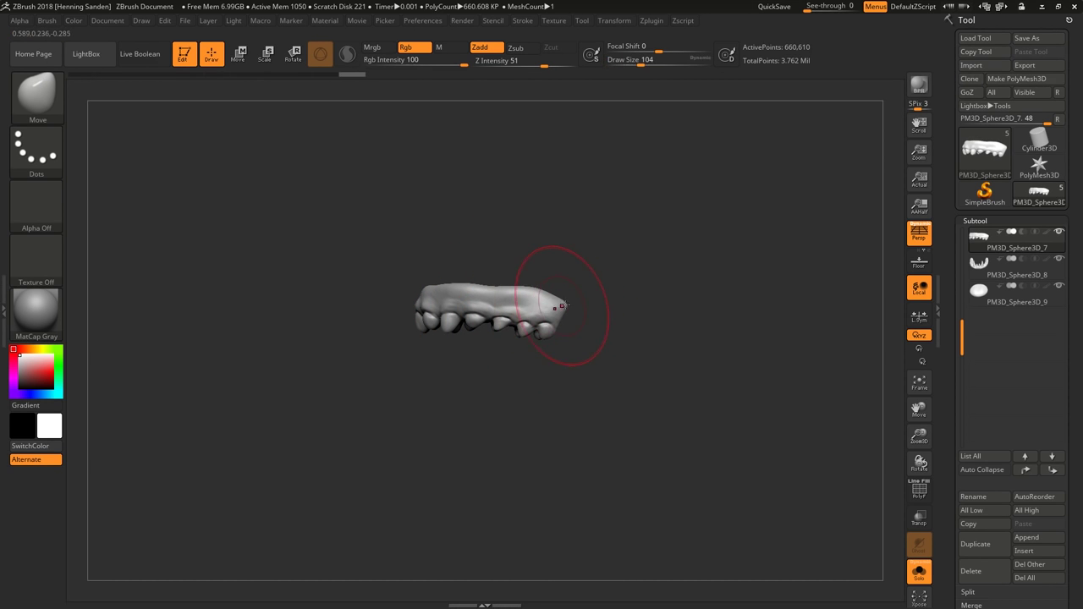
Straighten the upper teeth from the opposite side at draw size 202, and redisplay the whole ogre to check their fit.
mouse_move(520, 276)
shift+mouse_down()
mouse_move(533, 291)
mouse_move(364, 330)
mouse_move(384, 339)
shift+mouse_up()
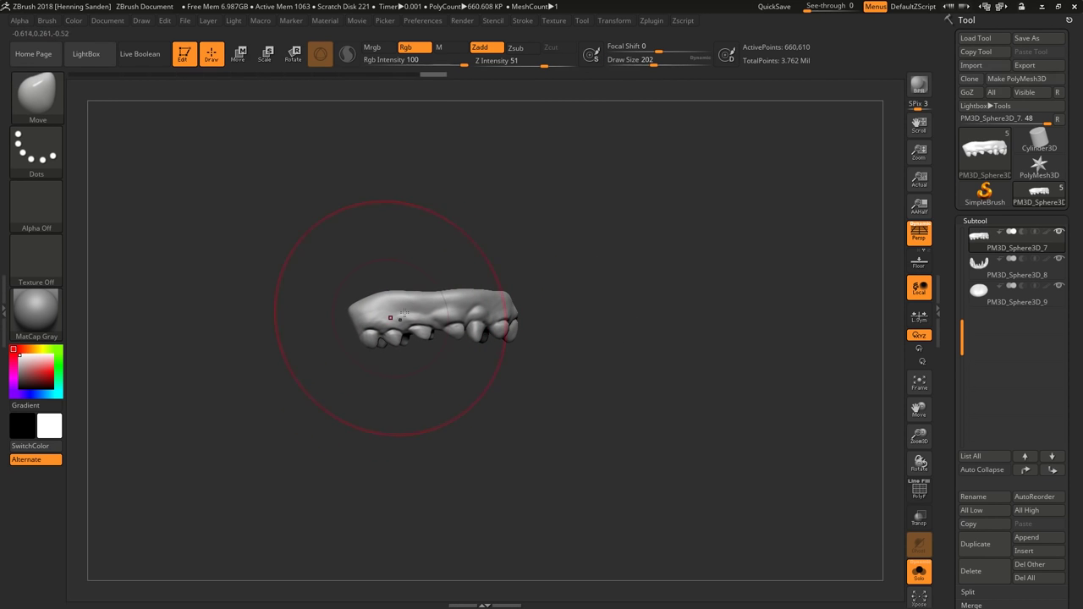
click(919, 571)
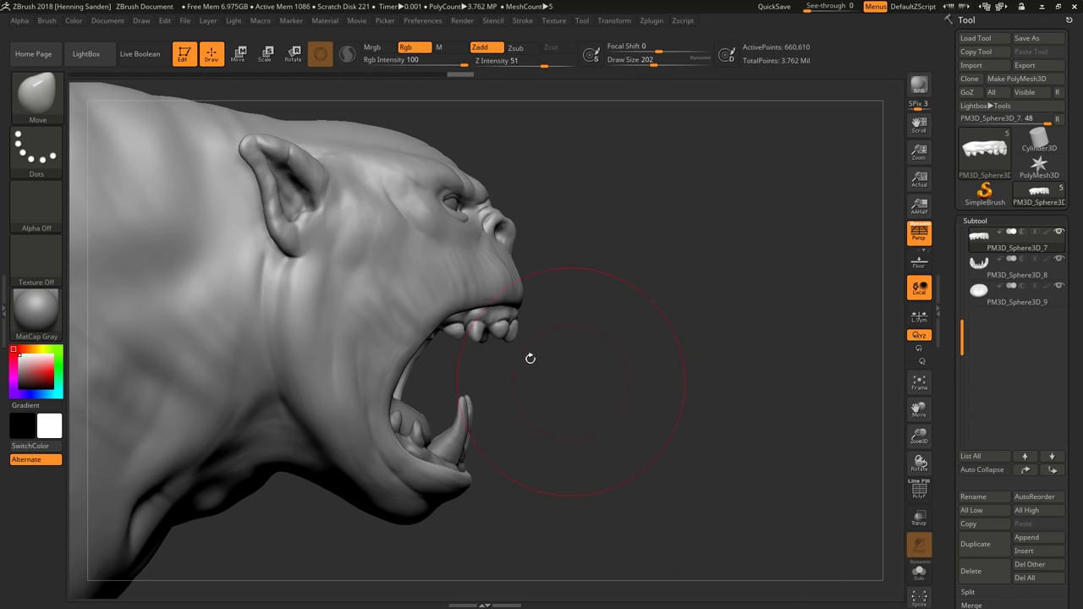
mouse_move(530, 331)
mouse_down()
mouse_move(506, 315)
mouse_move(471, 318)
mouse_move(629, 411)
mouse_up()
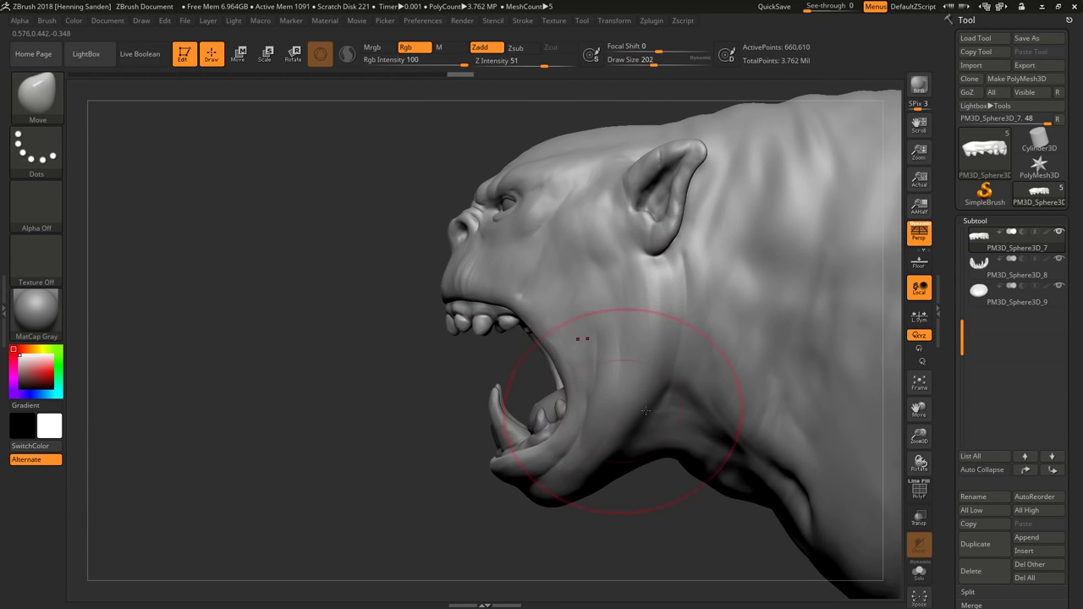
click(919, 572)
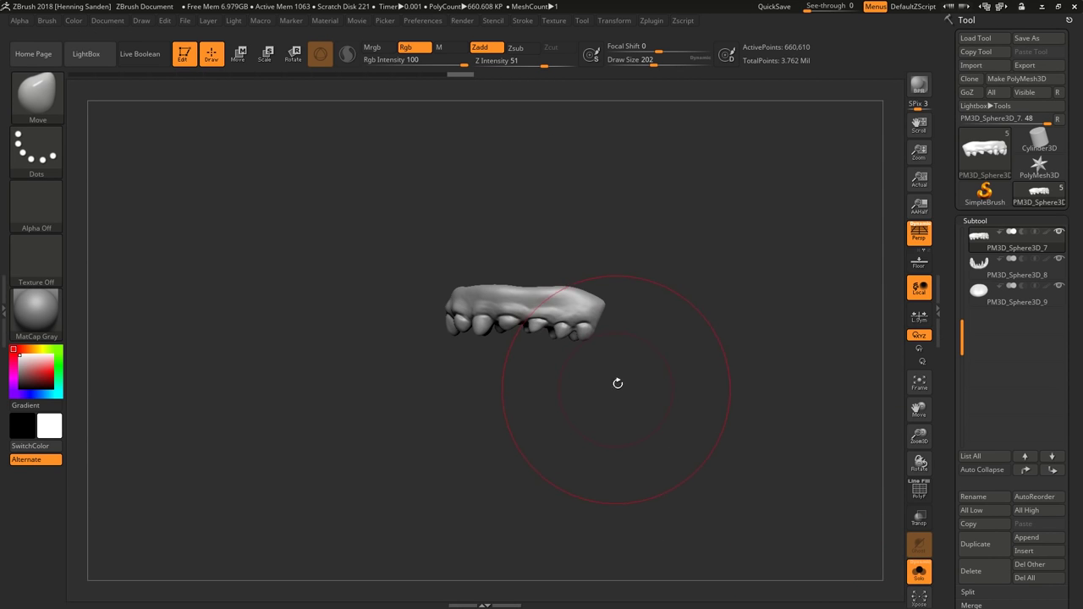
click(919, 571)
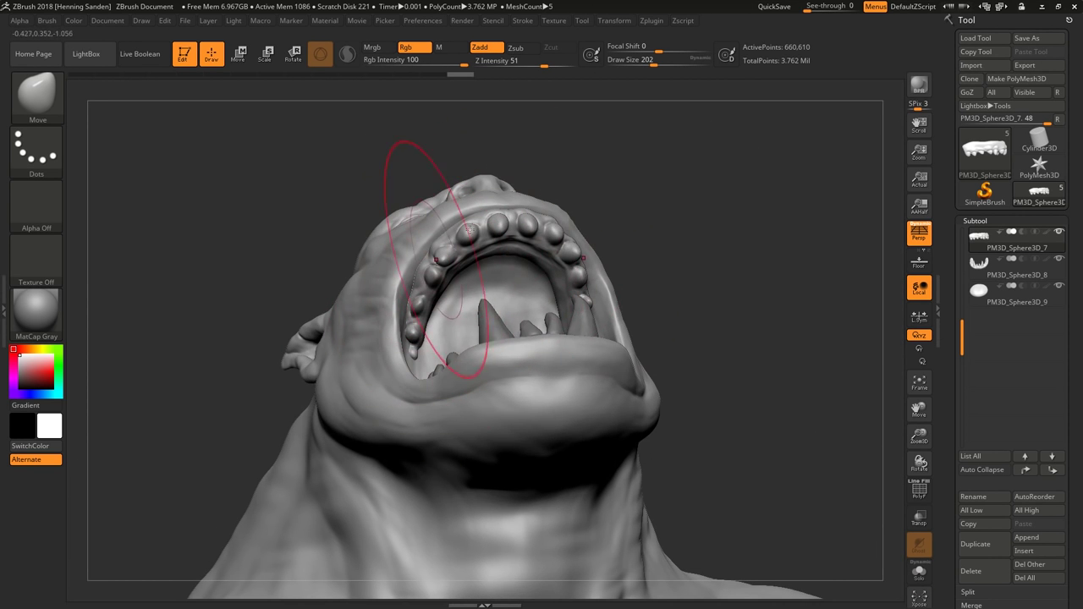
drag(508, 255, 412, 254)
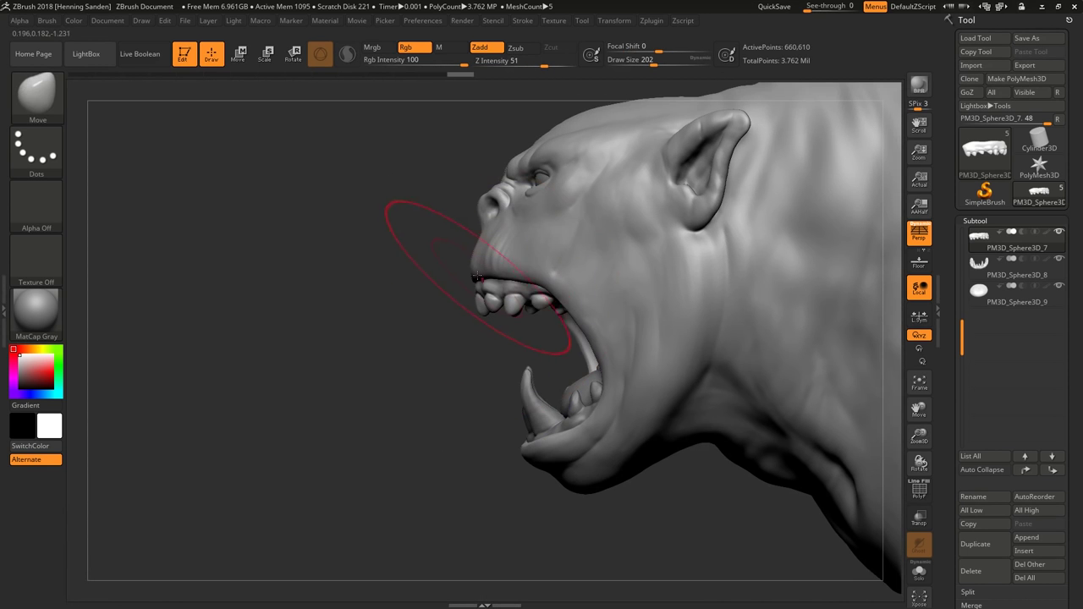
Isolate the lower teeth subtool, reshape the rear end of its gum with the Move brush at draw size 217, and redisplay all subtools.
alt+click(582, 434)
drag(559, 423, 729, 419)
click(918, 572)
mouse_move(520, 374)
mouse_down()
mouse_move(564, 387)
mouse_move(511, 390)
mouse_move(545, 413)
mouse_up()
ctrl+shift+drag(476, 296, 553, 403)
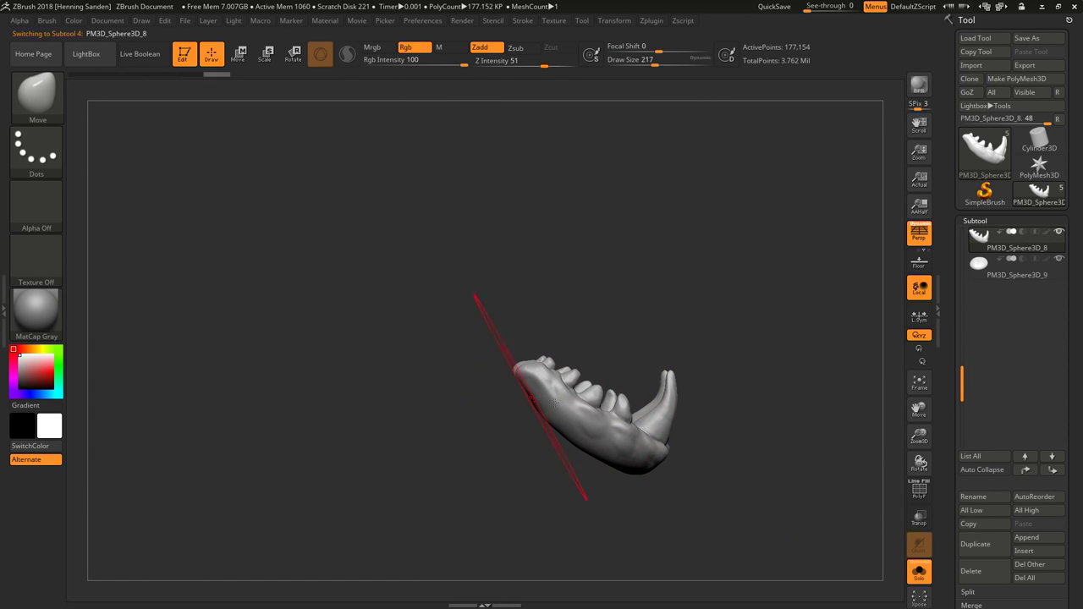
click(919, 572)
mouse_move(593, 508)
mouse_down()
mouse_move(604, 261)
mouse_move(634, 305)
mouse_up()
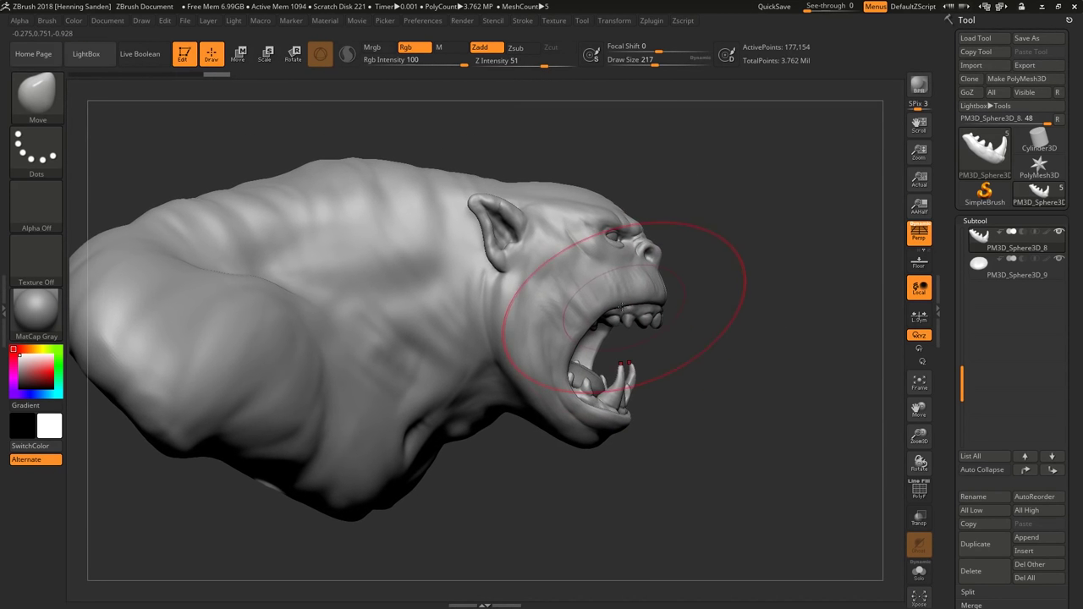
alt+drag(720, 313, 658, 362)
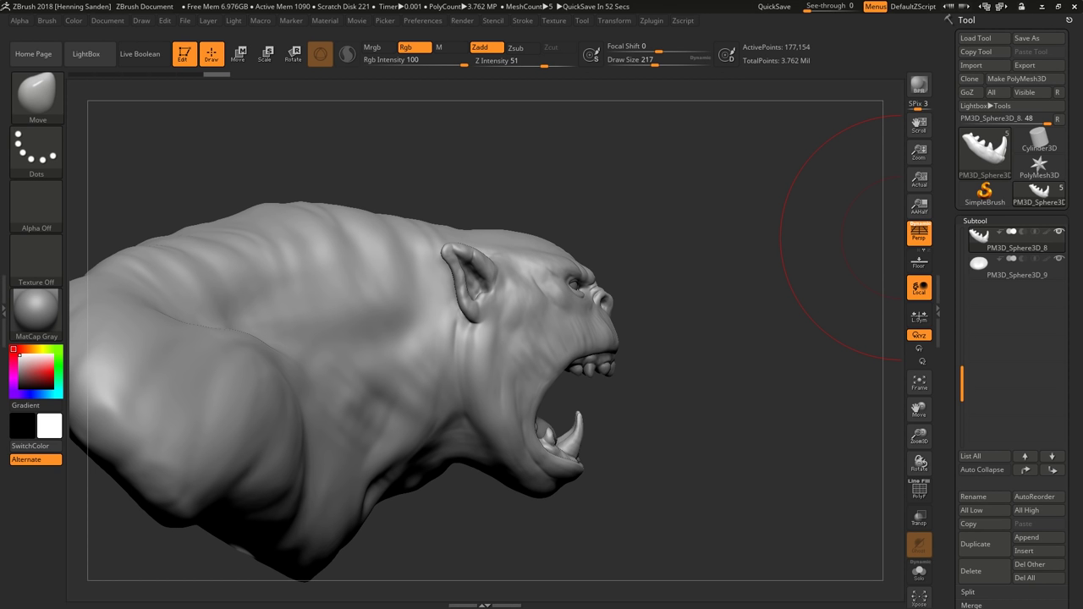
Select the ogre's body and adjust the upper lip in profile with the Move brush at a draw size of 108.
mouse_move(901, 237)
mouse_down()
mouse_move(556, 265)
mouse_move(573, 348)
mouse_up()
key(s)
click(554, 349)
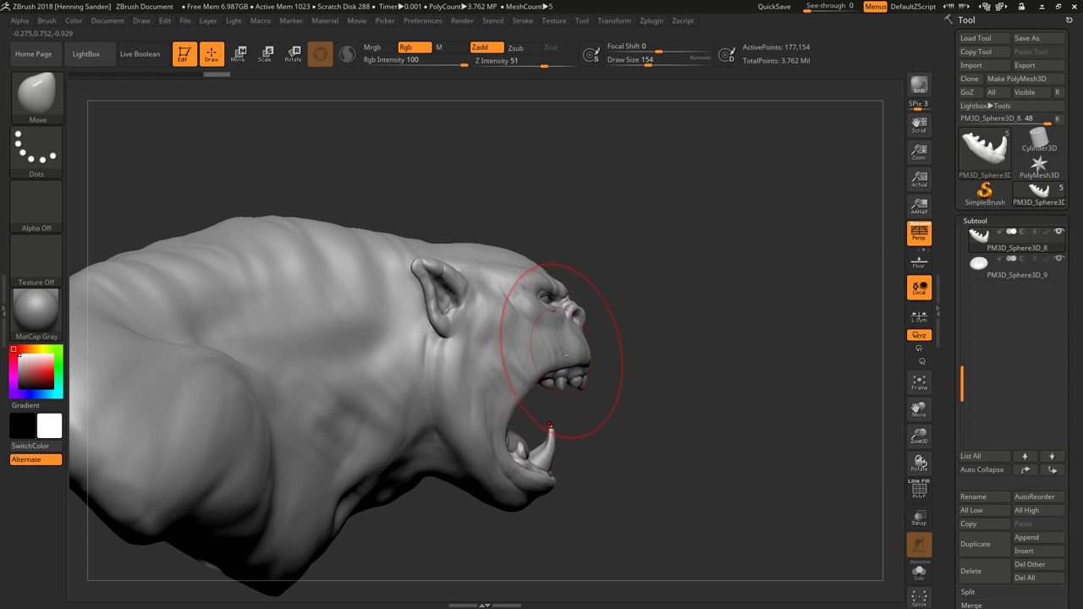
alt+click(525, 342)
key(b)
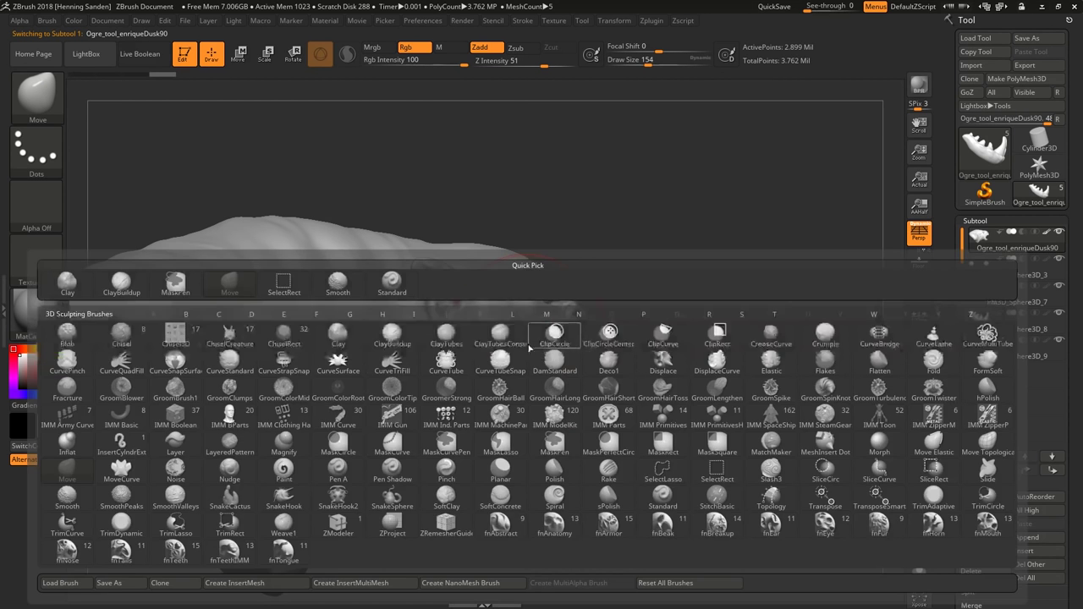
key(Escape)
key(s)
key(Escape)
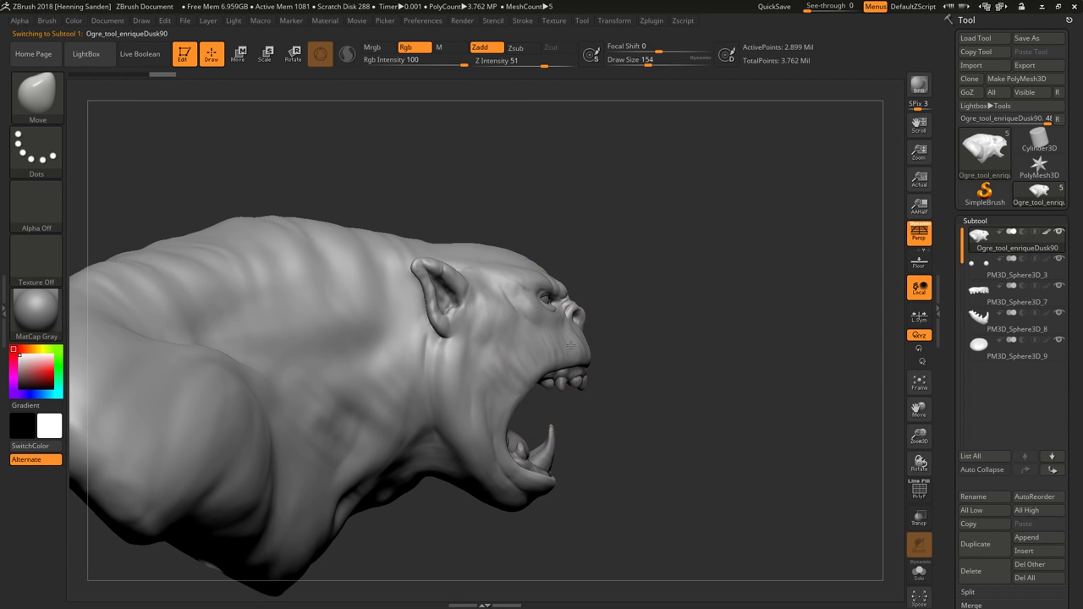
mouse_move(531, 348)
ctrl+right_down()
mouse_move(507, 327)
mouse_move(556, 347)
ctrl+right_up()
key([)
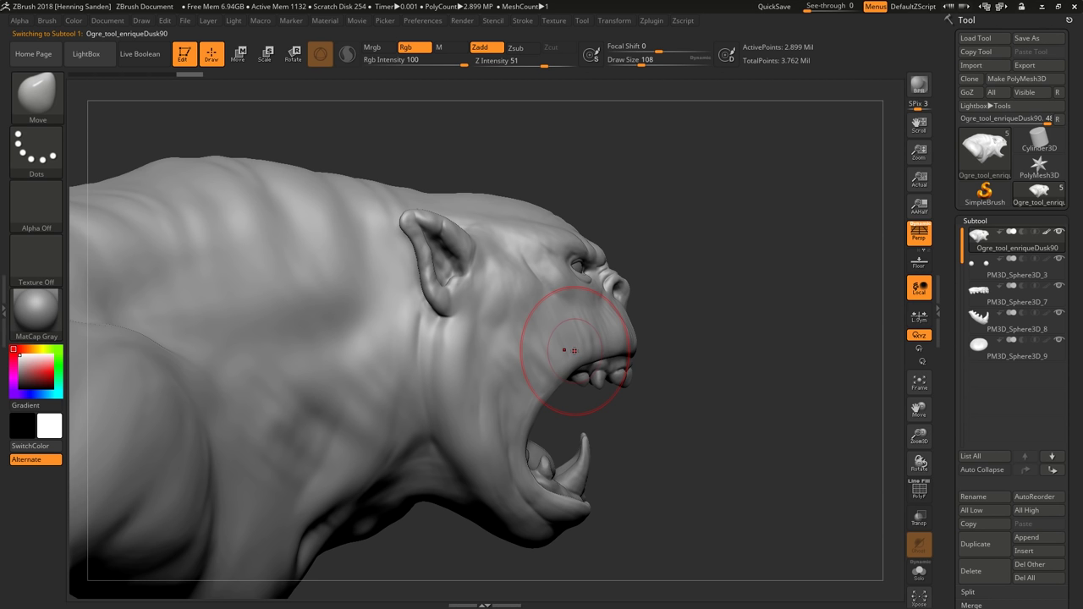
Reshape the cheek and the corner of the mouth down to the lower lip, using Move brush sizes 154 and 116.
mouse_move(555, 337)
shift+right_down()
mouse_move(691, 355)
mouse_move(559, 370)
shift+right_up()
key([)
key(])
key(])
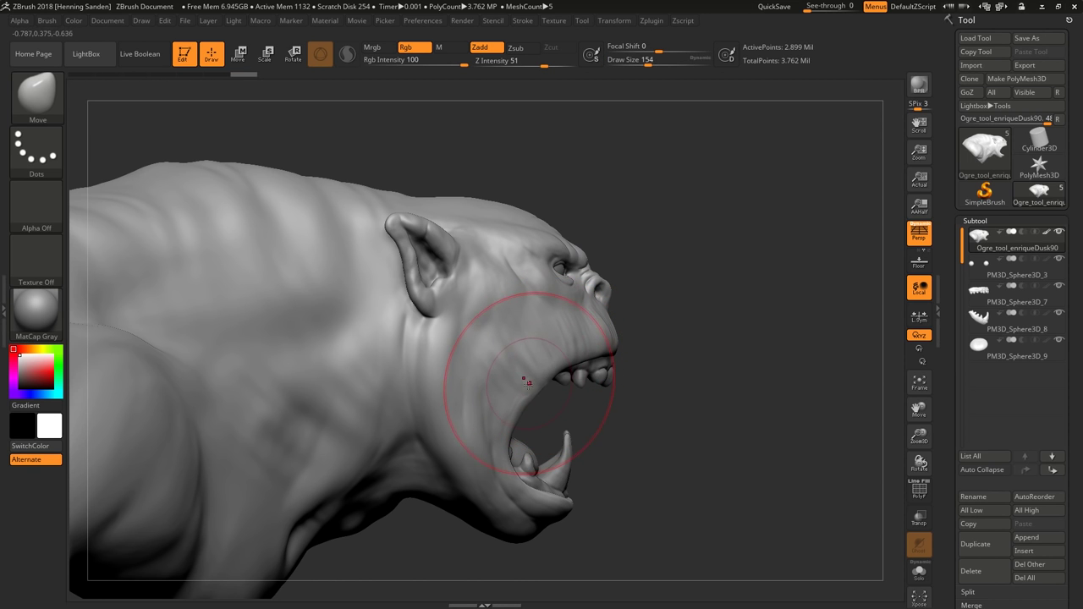
key(s)
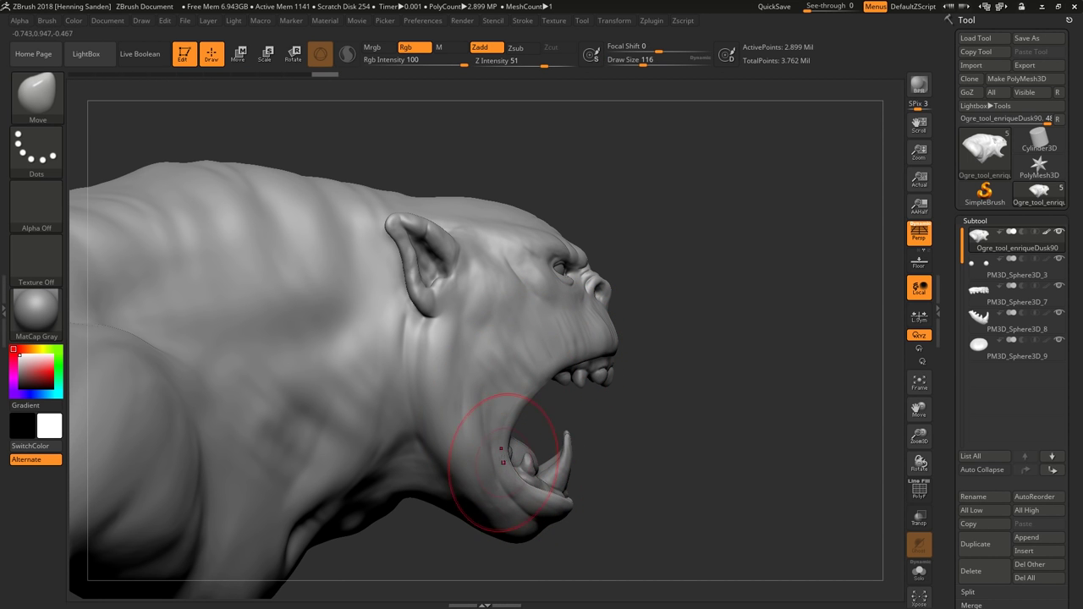
shift+right_drag(483, 459, 560, 452)
mouse_move(694, 415)
ctrl+right_down()
mouse_move(630, 427)
mouse_move(627, 415)
ctrl+right_up()
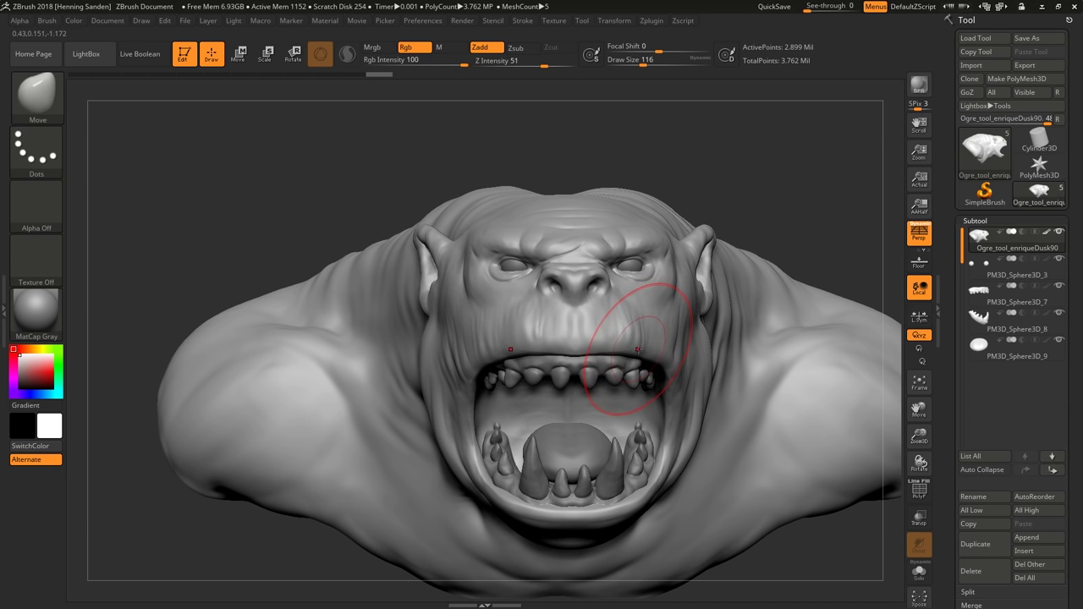
Select the lower teeth and pull the back teeth inward with the Move brush, using draw sizes 177 and 136.
alt+click(639, 428)
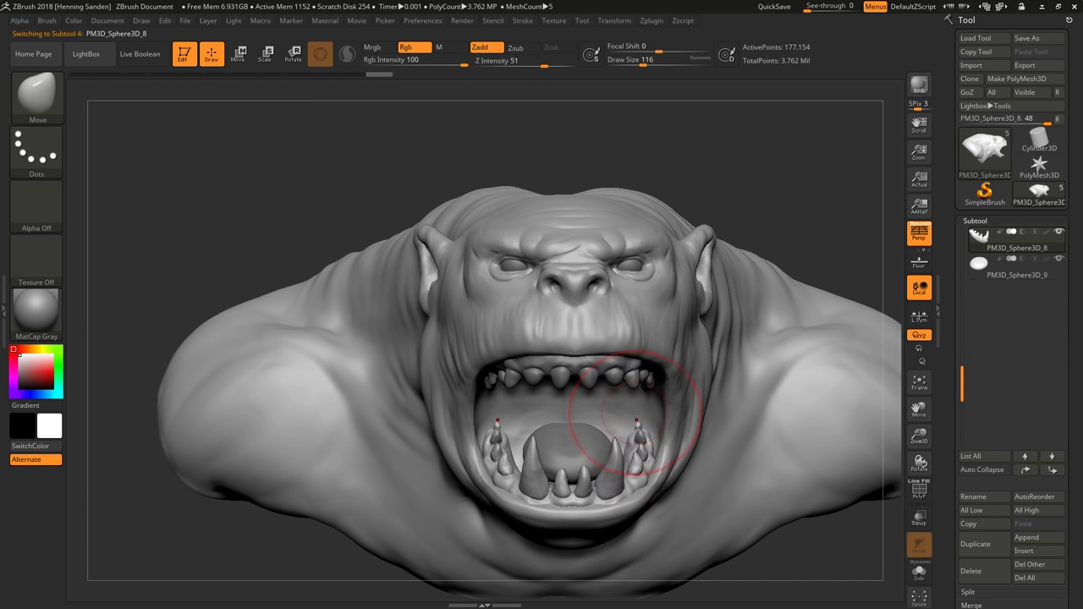
mouse_move(637, 357)
right_down()
mouse_move(643, 343)
mouse_move(630, 330)
right_up()
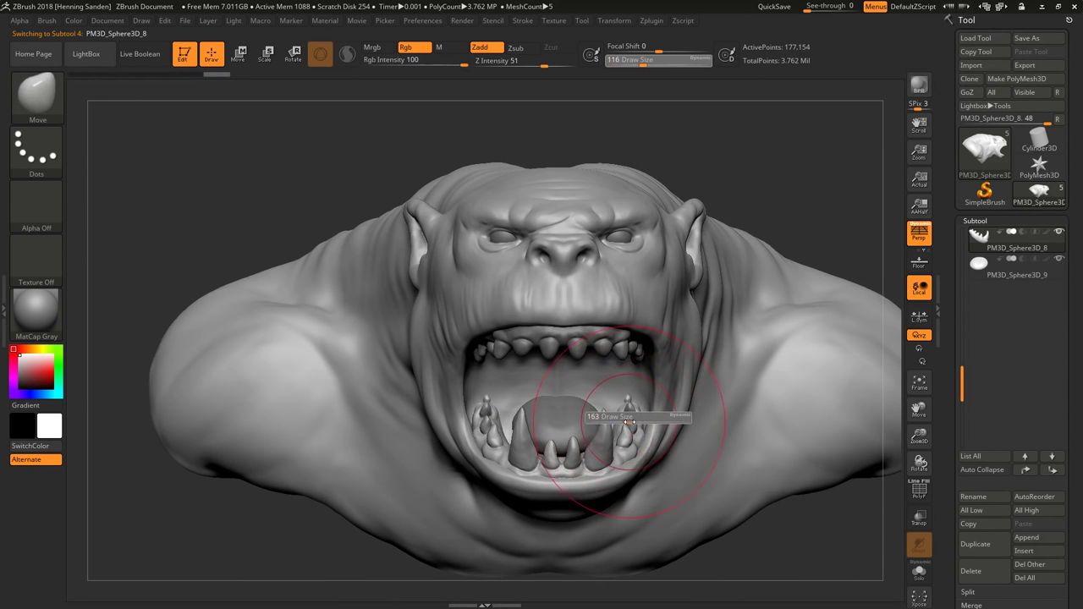
right_drag(628, 398, 628, 432)
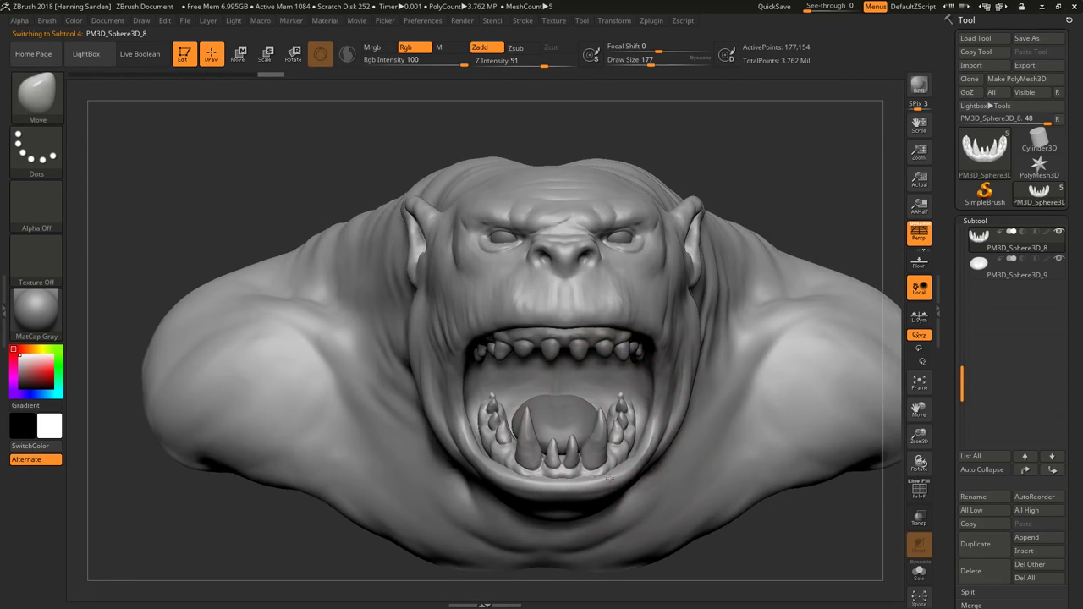
mouse_move(628, 432)
right_down()
mouse_move(592, 461)
mouse_move(611, 439)
right_up()
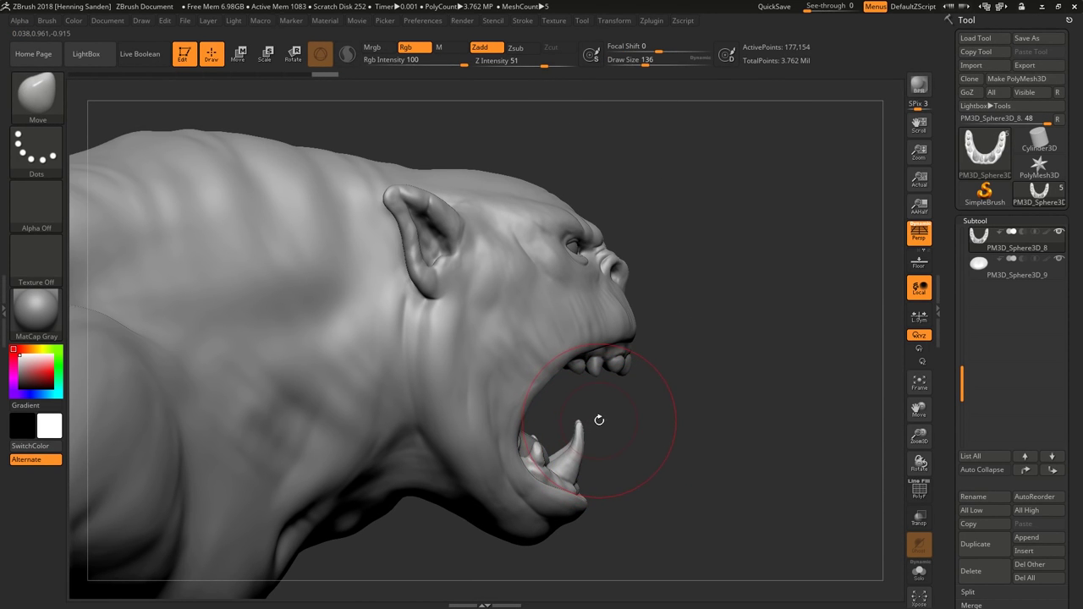
right_drag(574, 468, 519, 407)
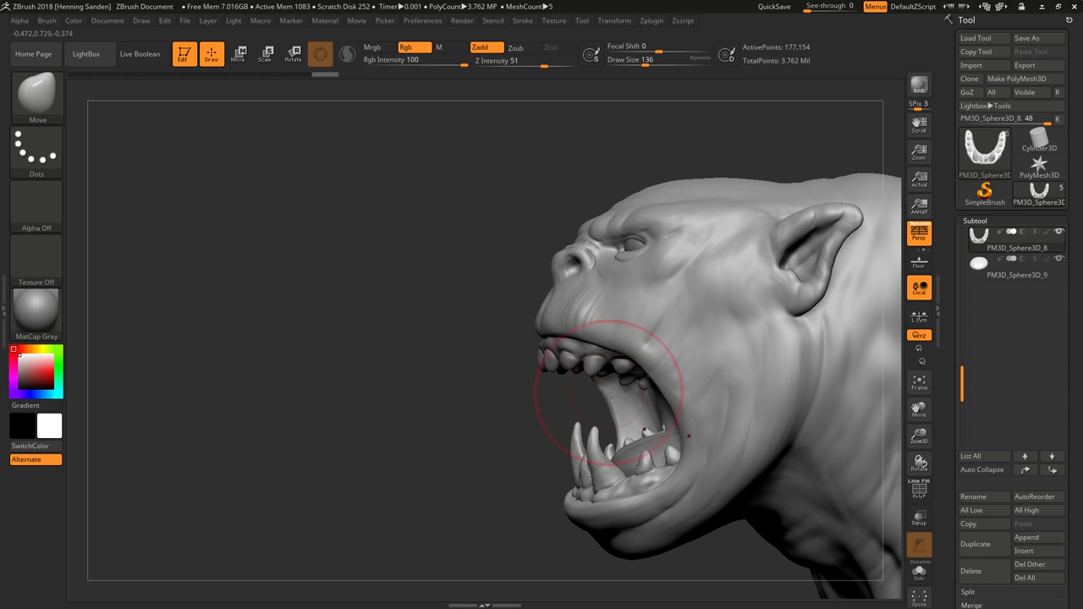
right_drag(657, 363, 571, 436)
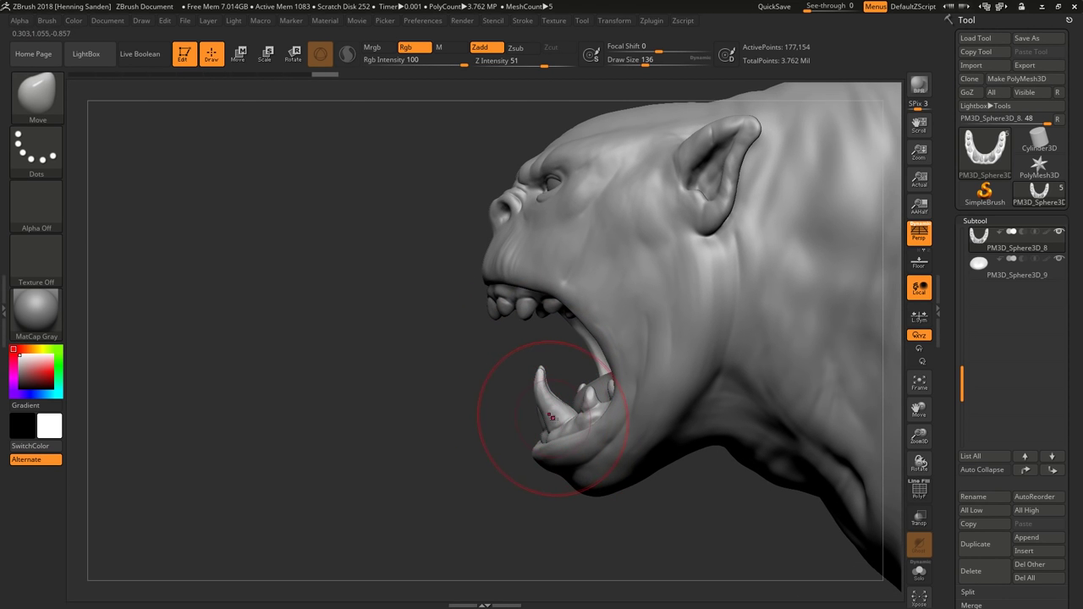
key(s)
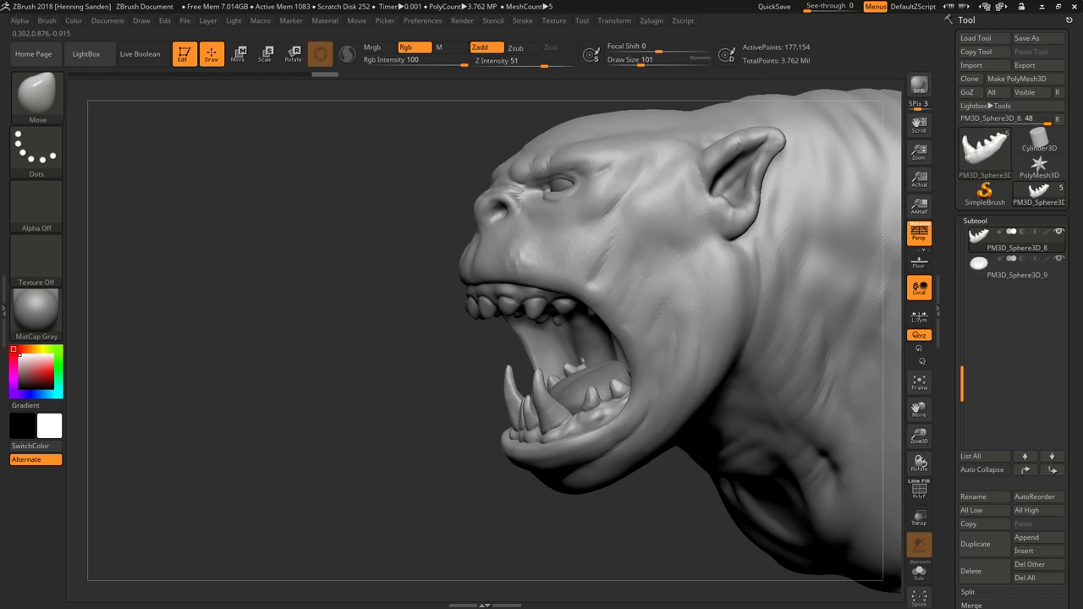
right_drag(508, 381, 643, 370)
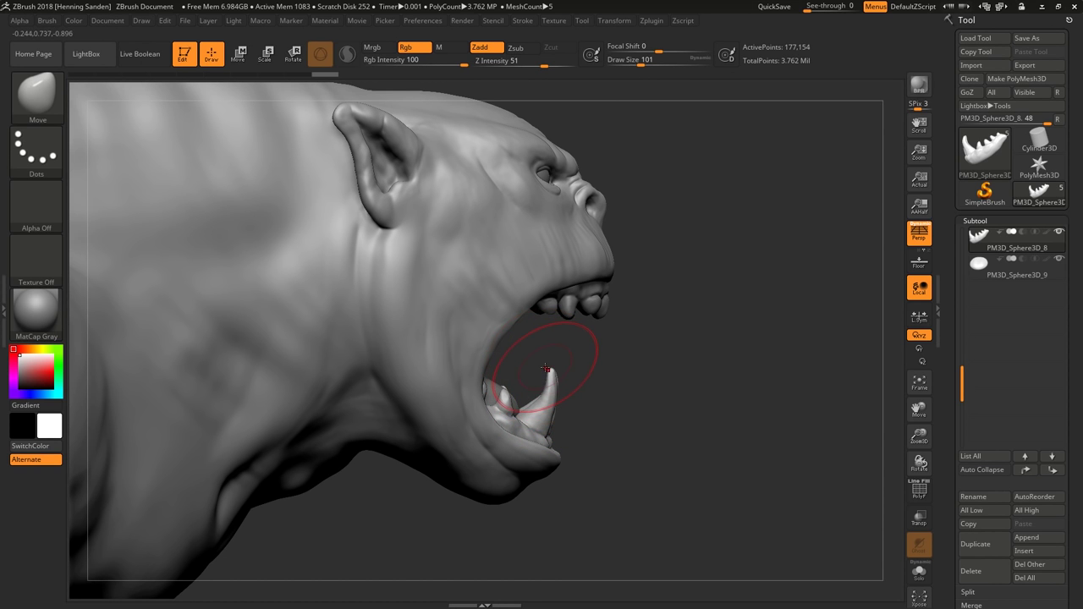
Gauge the jaw opening with a Transpose line from the upper front teeth to the lower jaw, and return to Draw mode.
key(w)
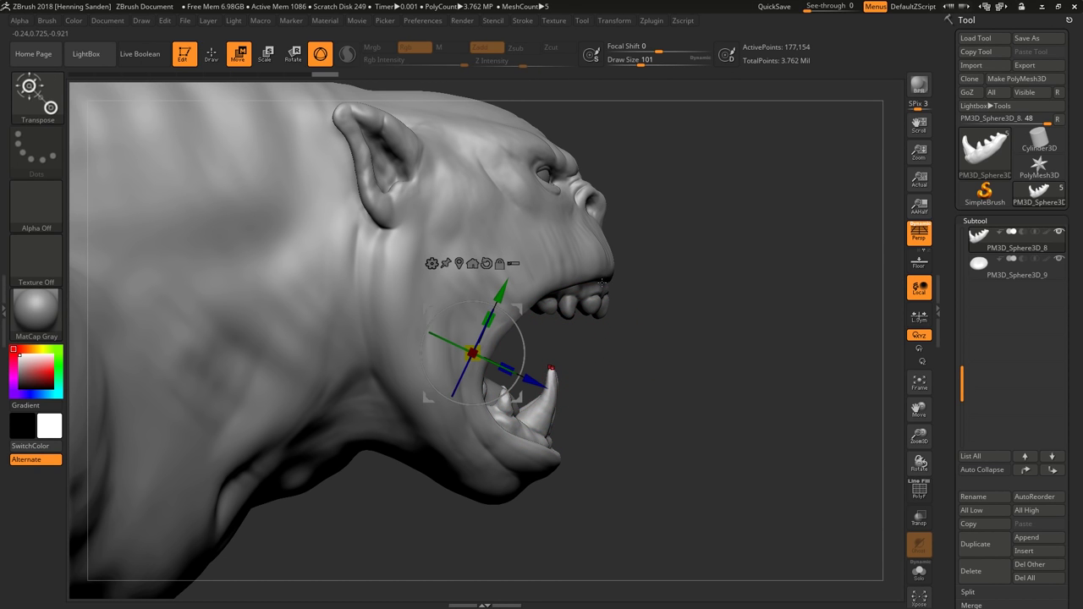
click(321, 53)
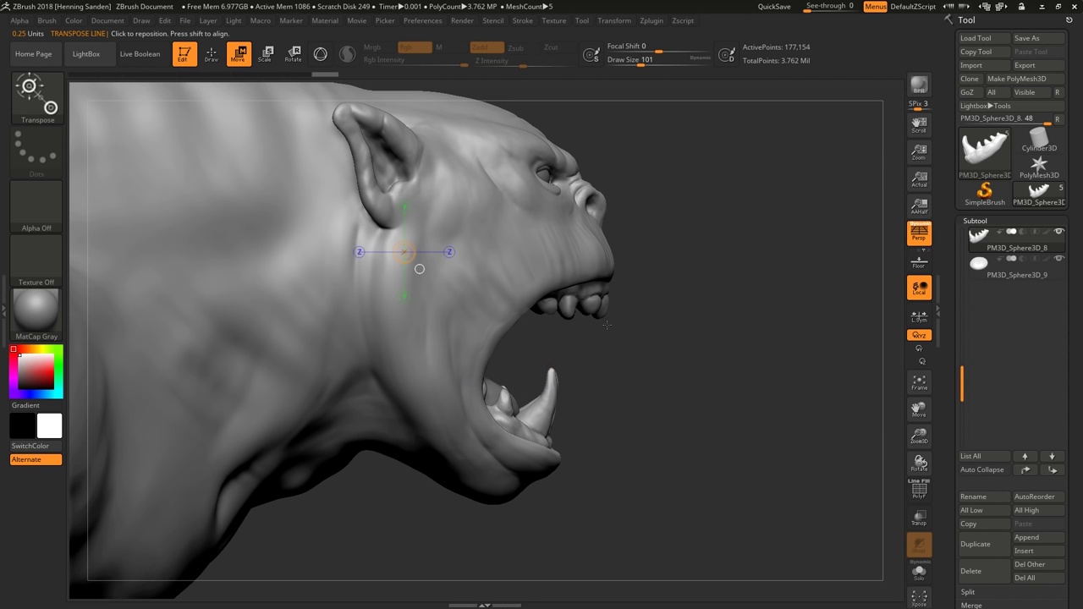
mouse_move(605, 294)
mouse_down()
mouse_move(507, 533)
mouse_move(604, 529)
mouse_move(604, 401)
mouse_move(604, 464)
mouse_move(594, 401)
mouse_move(505, 493)
mouse_move(516, 481)
mouse_up()
key(q)
right_drag(570, 378, 561, 387)
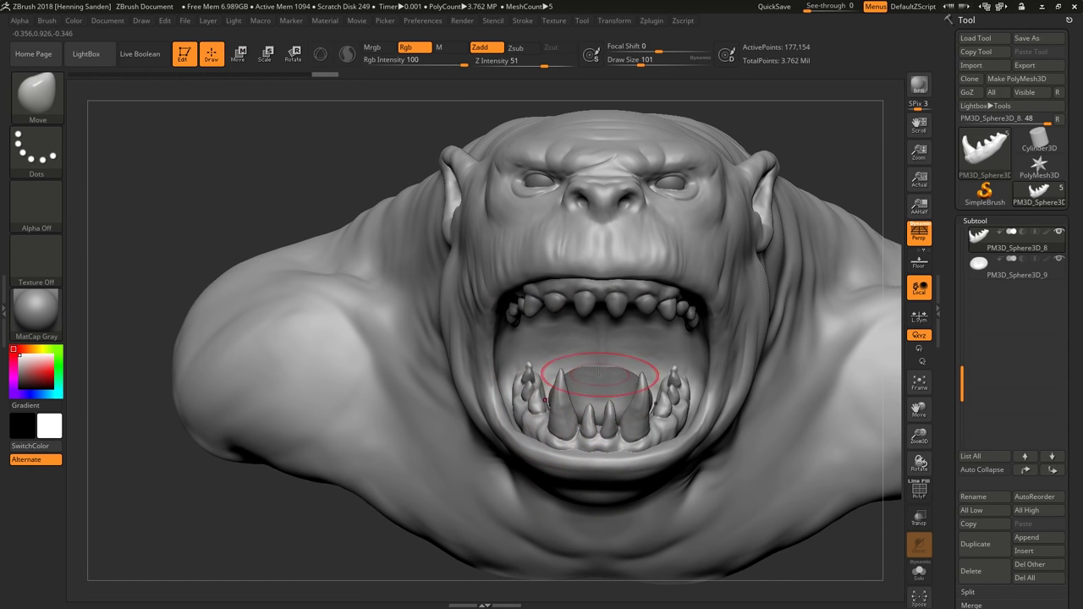
mouse_move(616, 337)
right_down()
mouse_move(581, 382)
mouse_move(580, 399)
mouse_move(592, 399)
right_up()
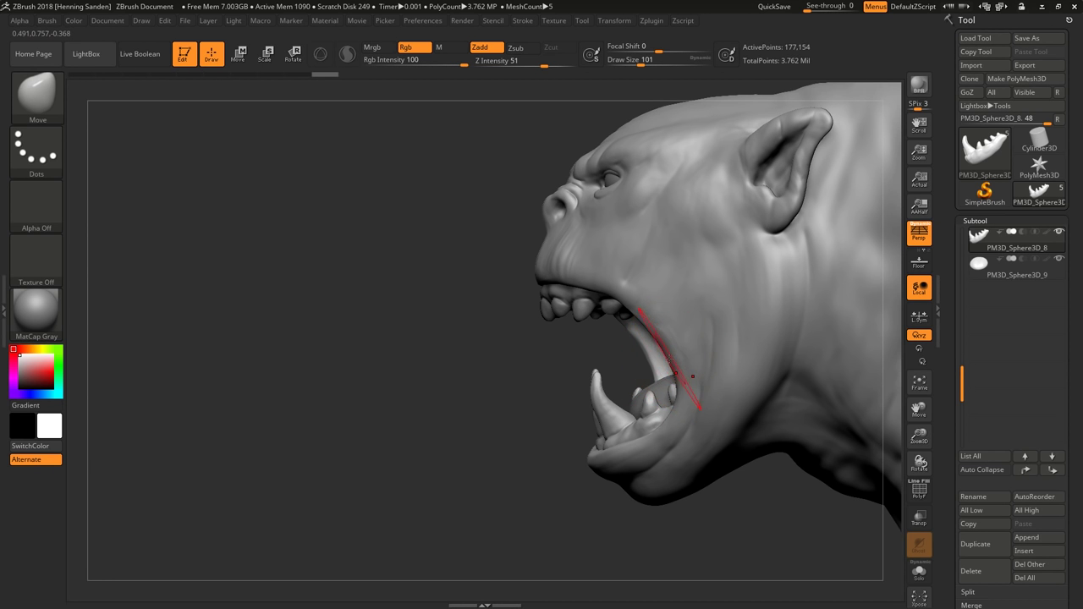
key(b)
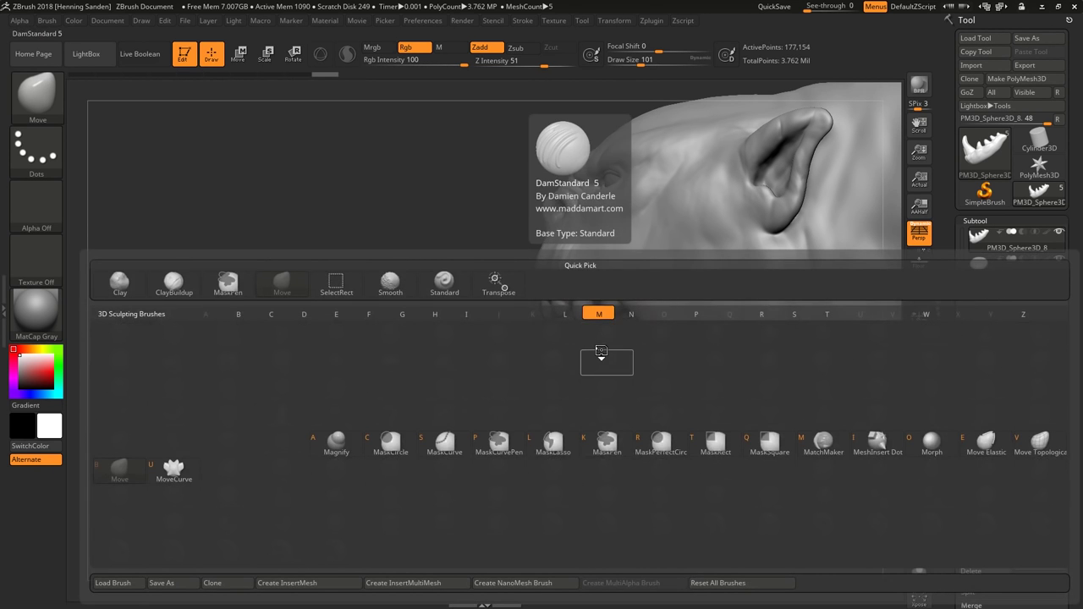
key(Escape)
key(b)
key(Escape)
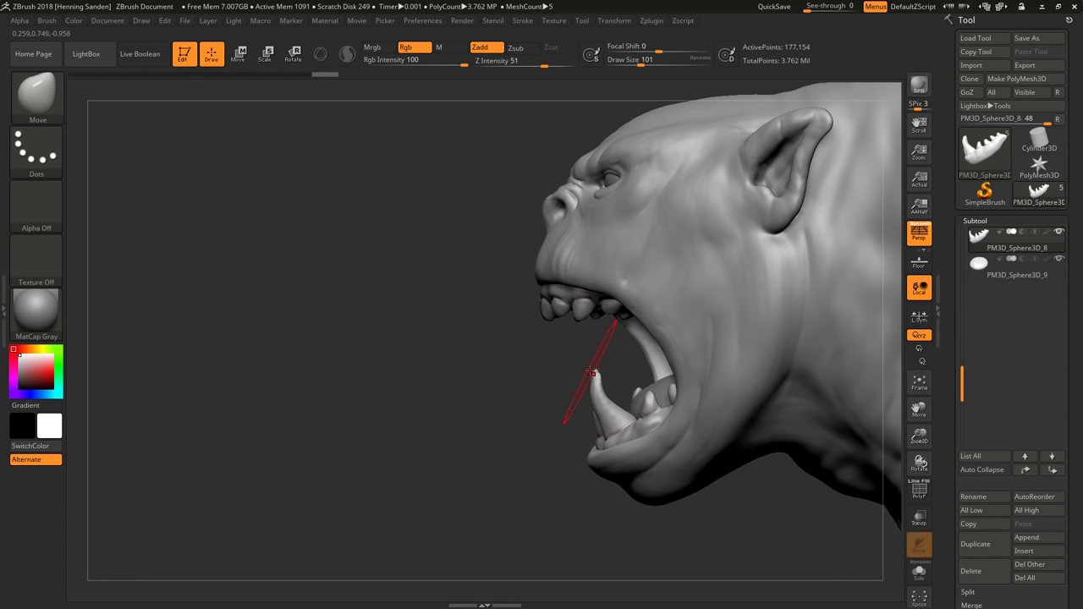
Adjust the lower tusks from both sides of the head with the Move brush at draw sizes 41 and 80.
key(bracketleft)
key(bracketleft)
right_drag(591, 372, 590, 399)
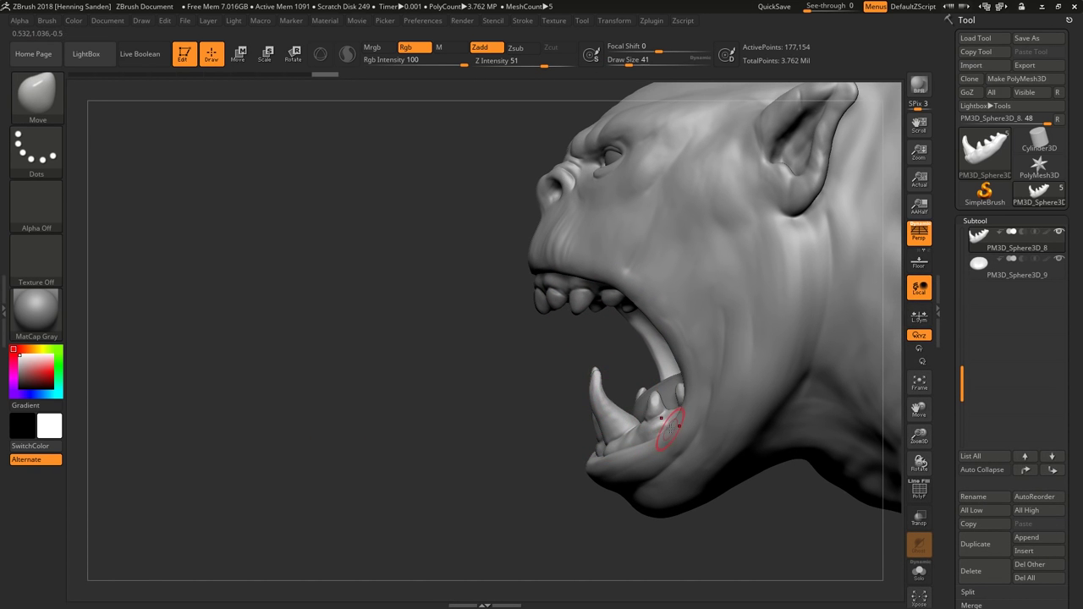
drag(598, 417, 605, 351)
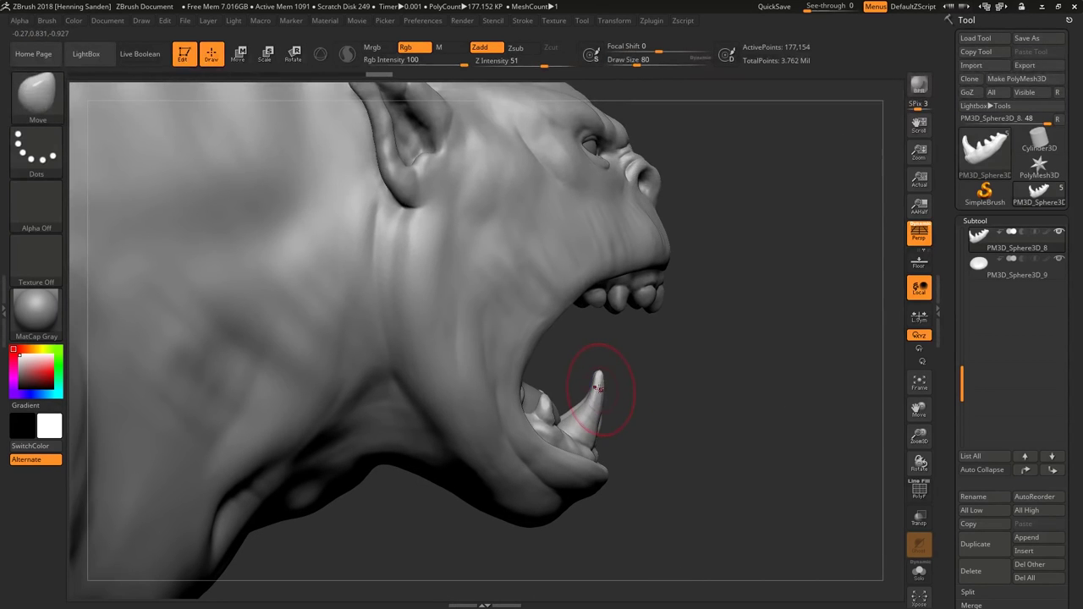
key(shift)
key(s)
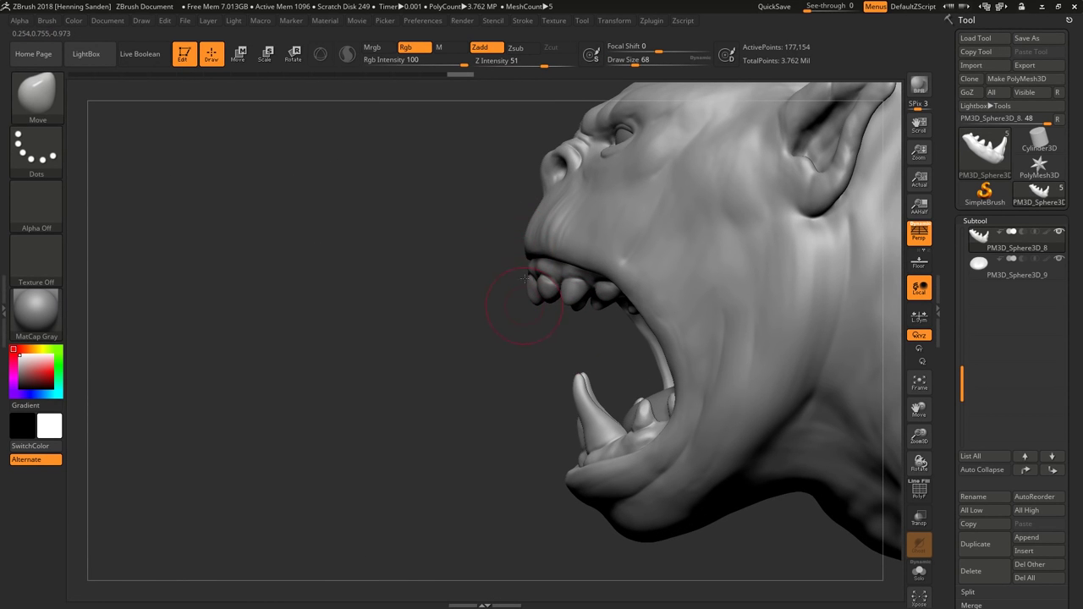
Pull the tips of the lower tusks forward in profile with the Move brush, using draw sizes 97 and 94.
key(bracketright)
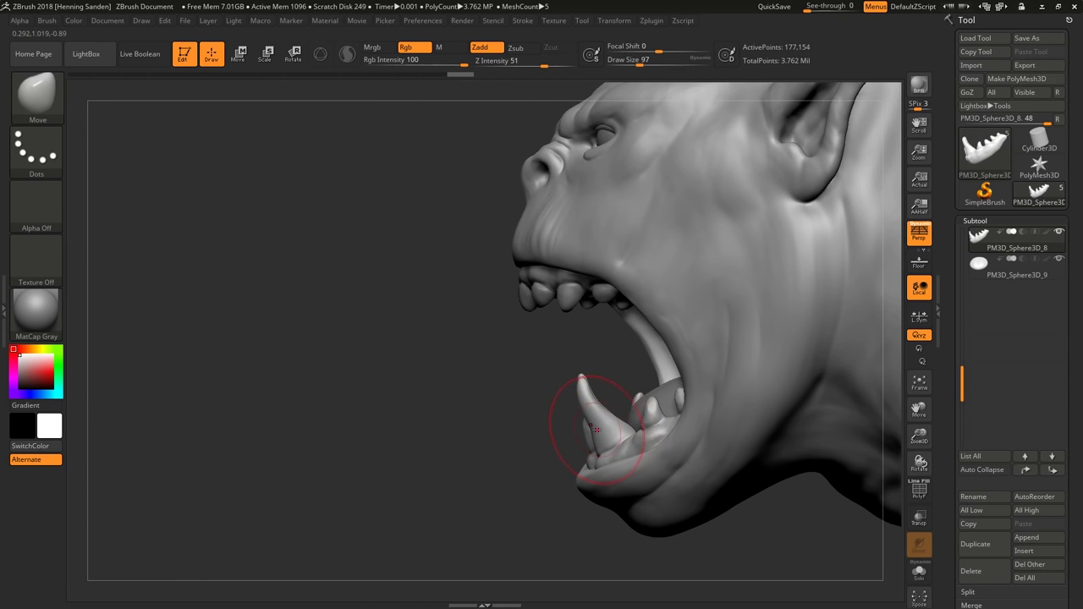
key(bracketright)
key(bracketright)
drag(569, 385, 558, 383)
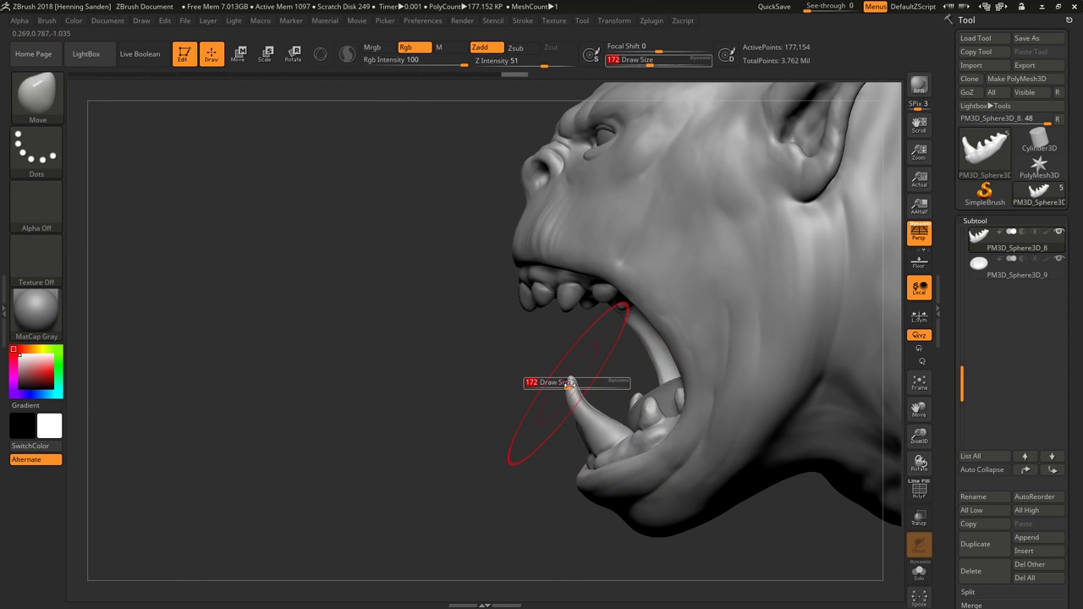
key([)
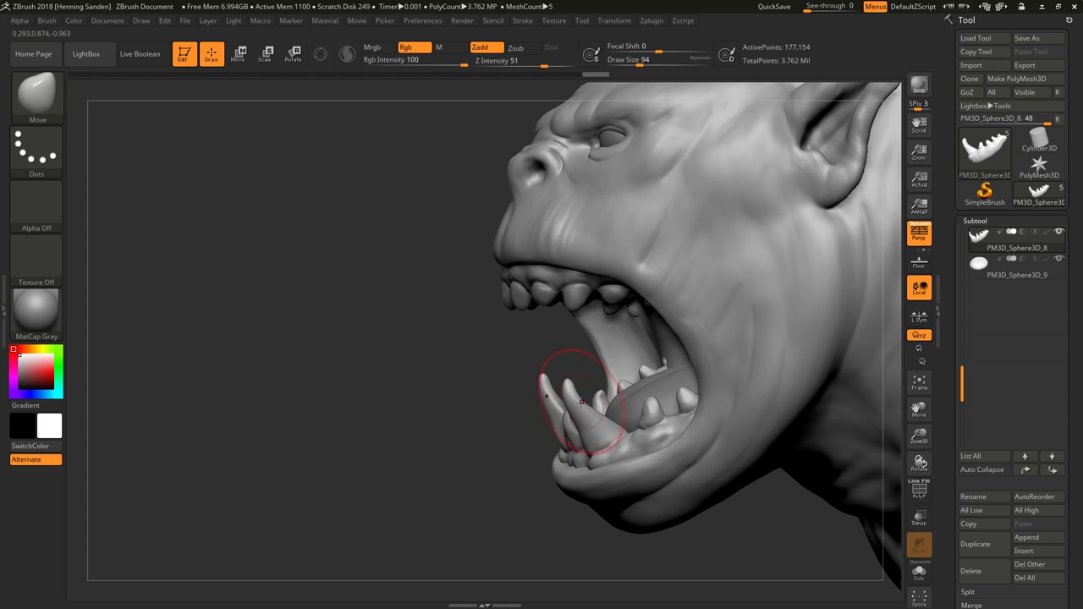
Smooth the lower tusks with the Smooth brush at a draw size of 71.
key(shift)
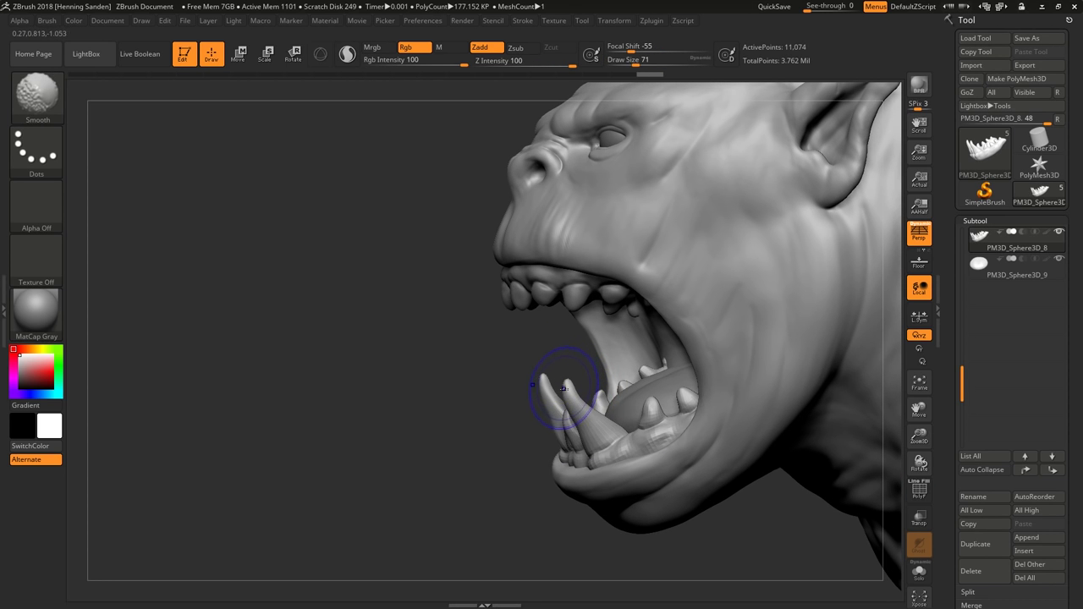
shift+drag(563, 389, 569, 394)
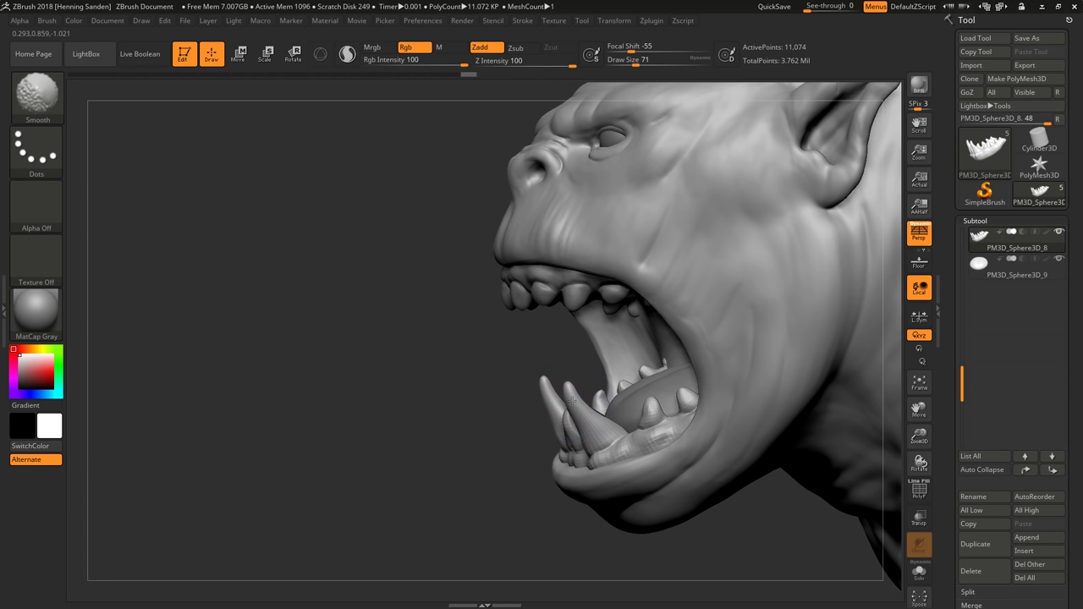
key(shift)
mouse_move(587, 417)
right_down()
mouse_move(542, 406)
mouse_move(593, 398)
mouse_move(581, 387)
mouse_move(512, 412)
right_up()
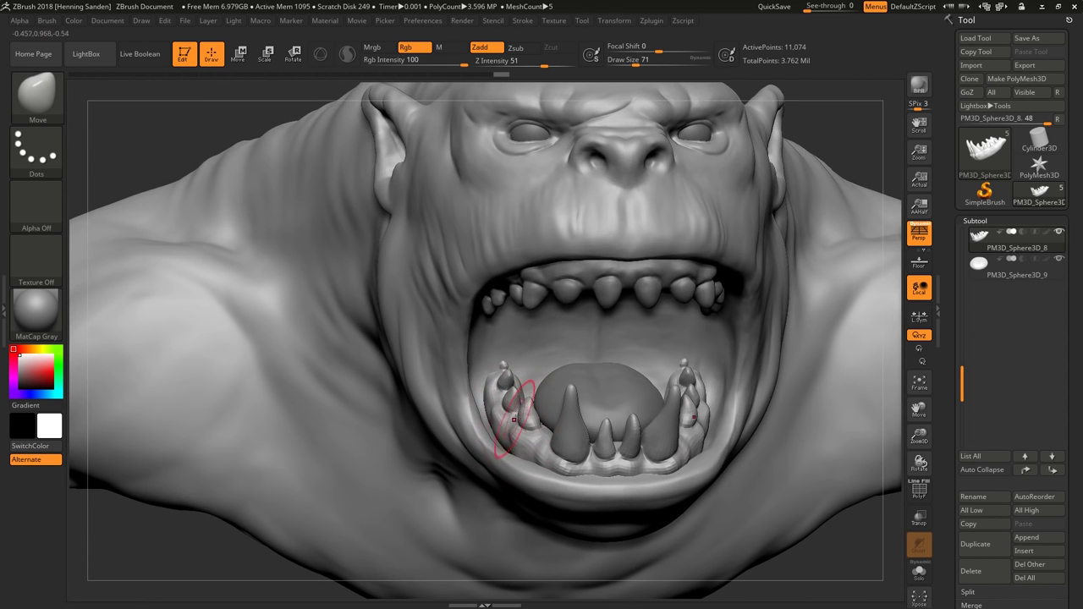
mouse_move(551, 449)
right_down()
mouse_move(517, 382)
mouse_move(551, 398)
mouse_move(580, 435)
mouse_move(586, 404)
right_up()
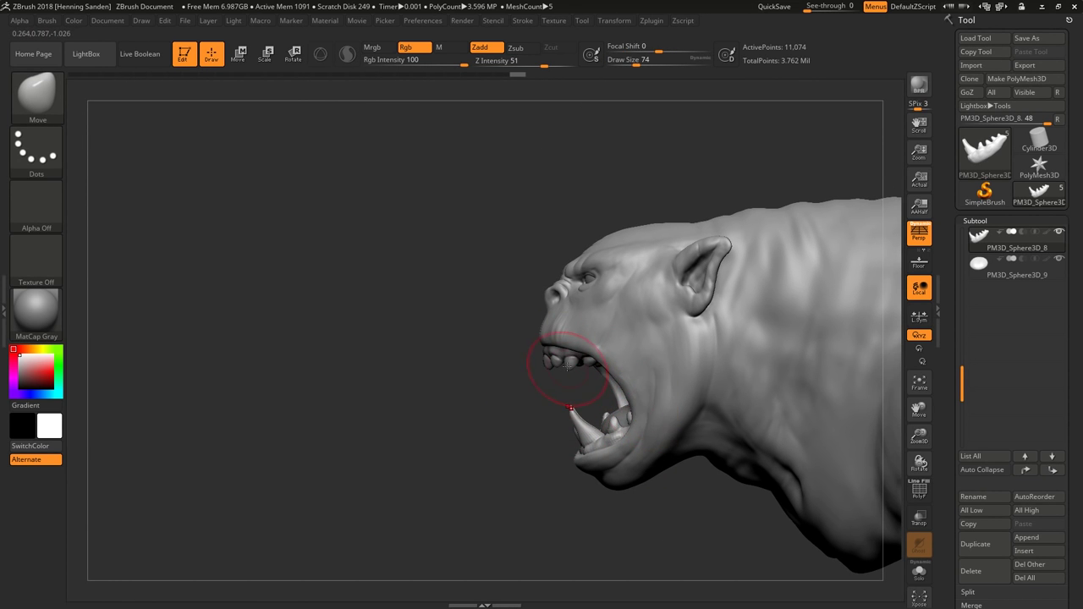
Select the upper teeth and pull the side rows of the arch inward from below with Move brush sizes 167 and 120.
mouse_move(572, 367)
right_down()
mouse_move(623, 336)
mouse_move(586, 323)
mouse_move(601, 326)
mouse_move(627, 378)
right_up()
alt+click(586, 323)
key(s)
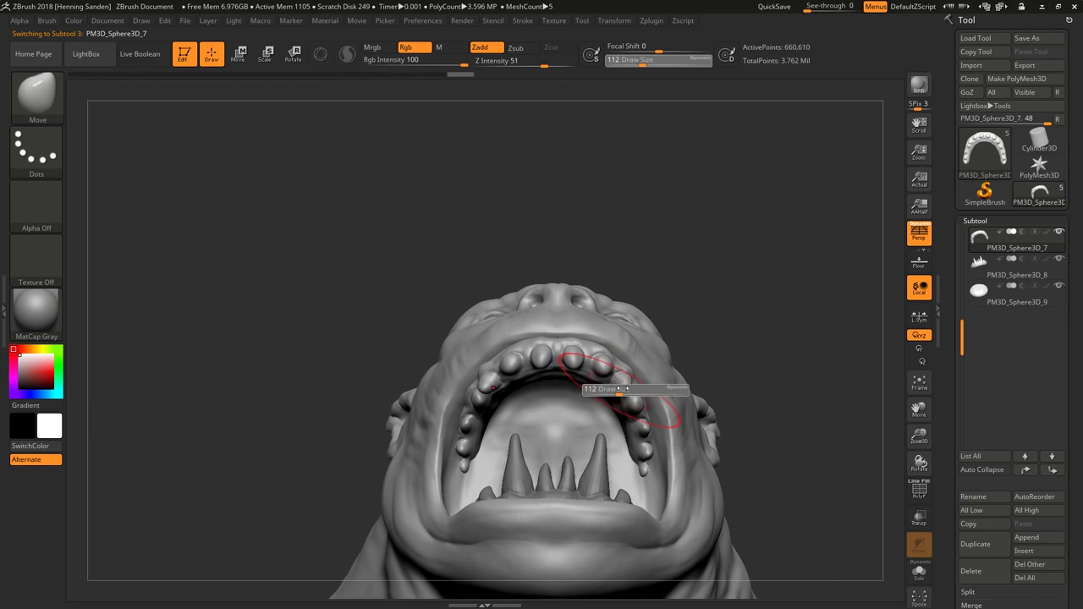
drag(627, 383, 644, 383)
mouse_move(644, 383)
right_down()
mouse_move(634, 422)
mouse_move(618, 334)
mouse_move(619, 384)
right_up()
key(bracketleft)
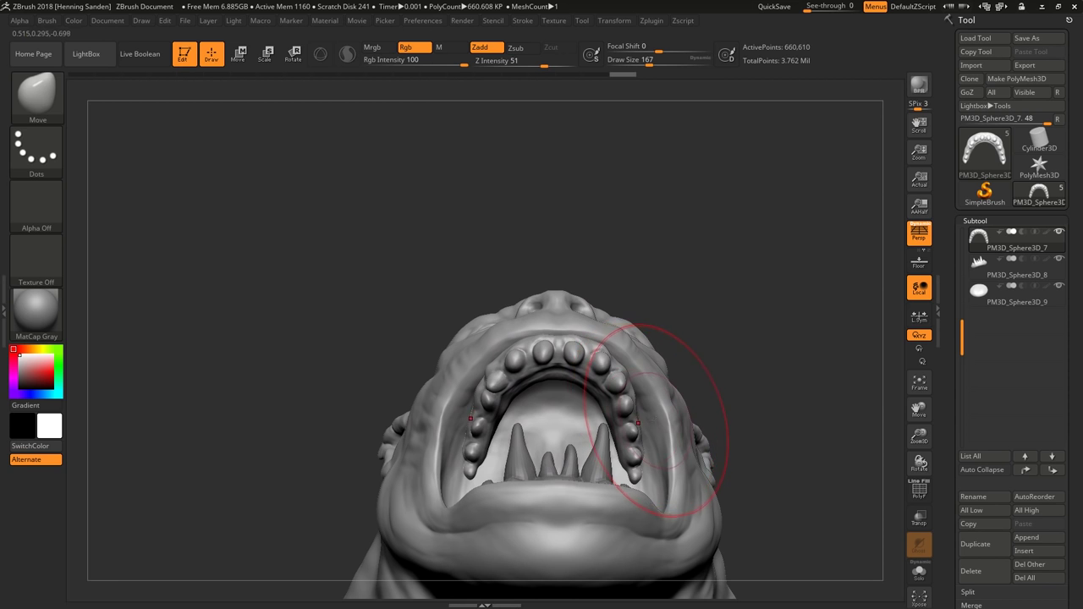
drag(656, 420, 631, 396)
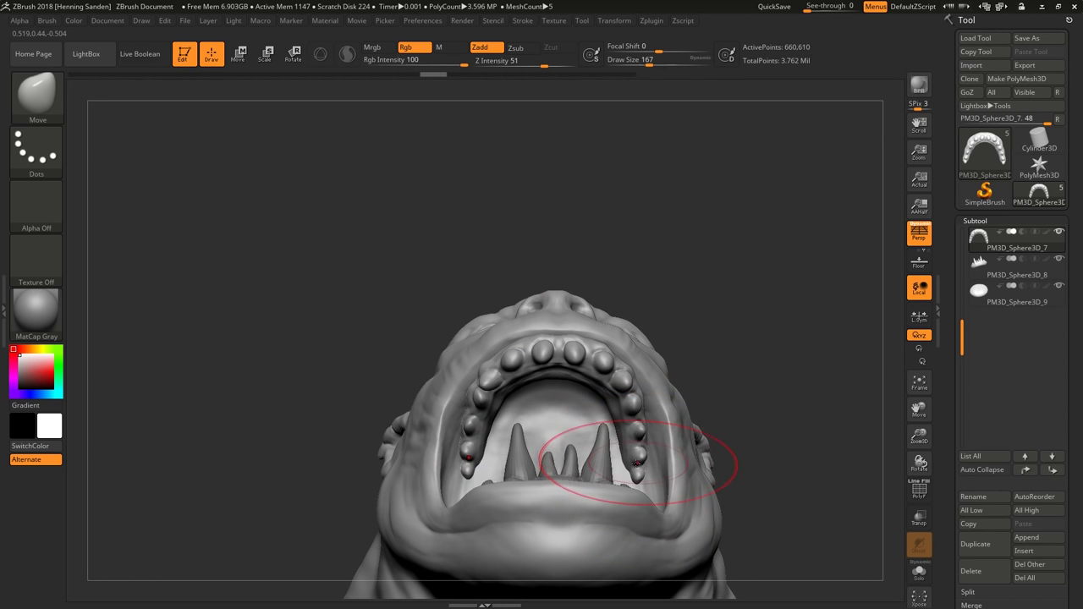
key(bracketleft)
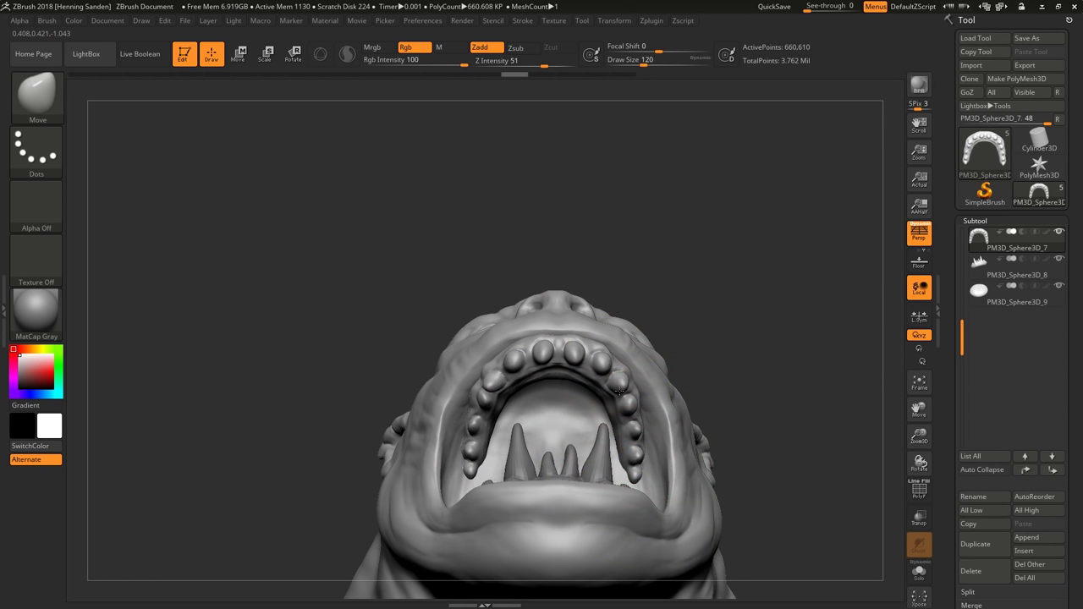
right_drag(626, 478, 592, 550)
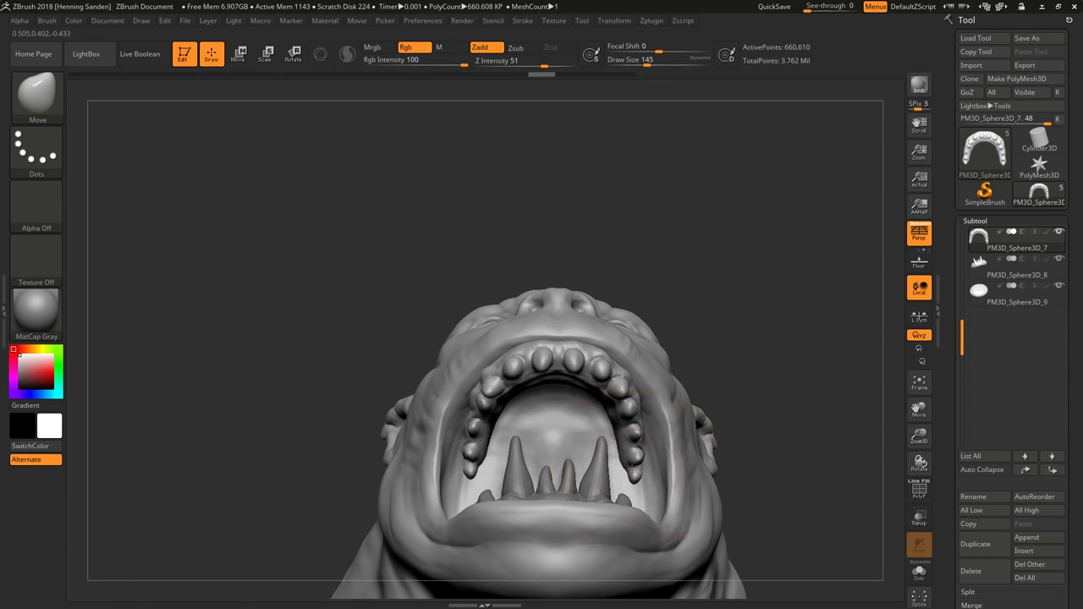
Select the lower teeth and nudge the back teeth inward with the Move brush at a draw size of 128.
mouse_move(489, 441)
right_down()
mouse_move(610, 457)
mouse_move(601, 440)
right_up()
alt+click(605, 449)
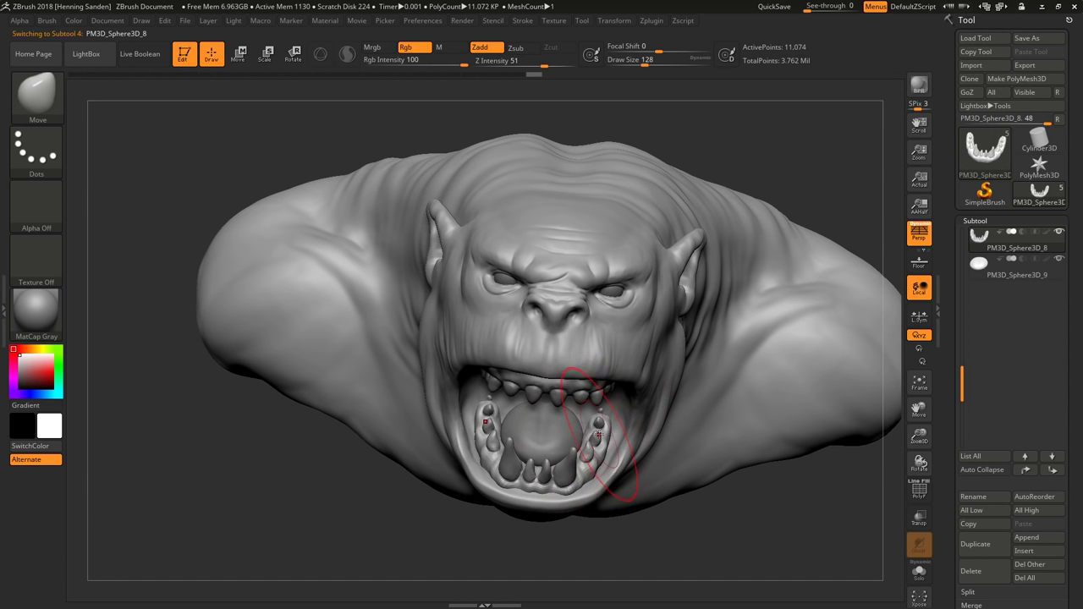
mouse_move(519, 471)
right_down()
mouse_move(558, 423)
mouse_move(640, 363)
right_up()
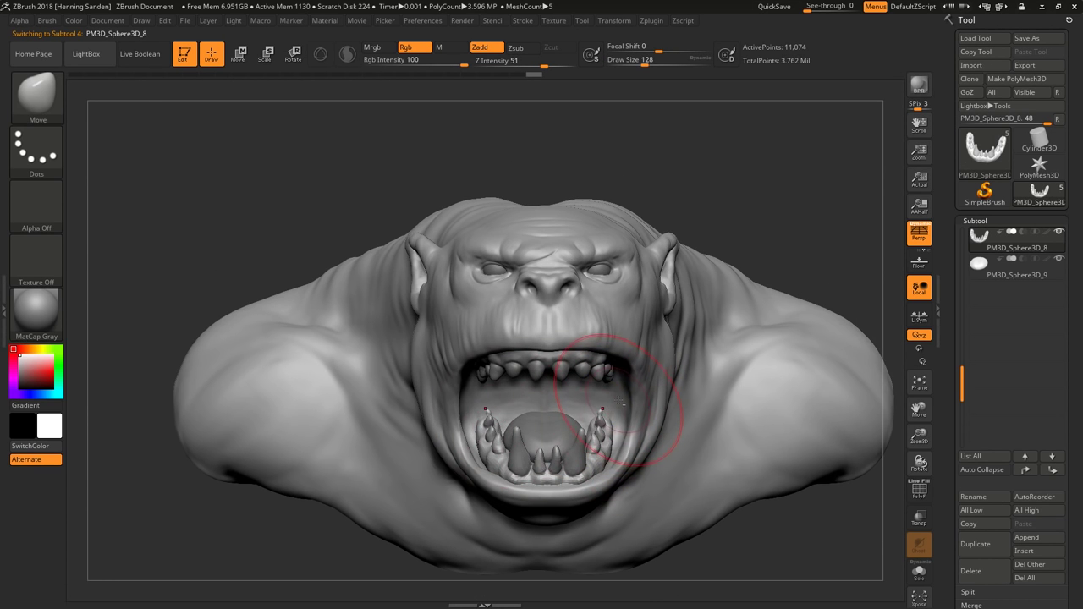
mouse_move(620, 401)
right_down()
mouse_move(725, 385)
mouse_move(548, 397)
mouse_move(496, 314)
mouse_move(583, 383)
right_up()
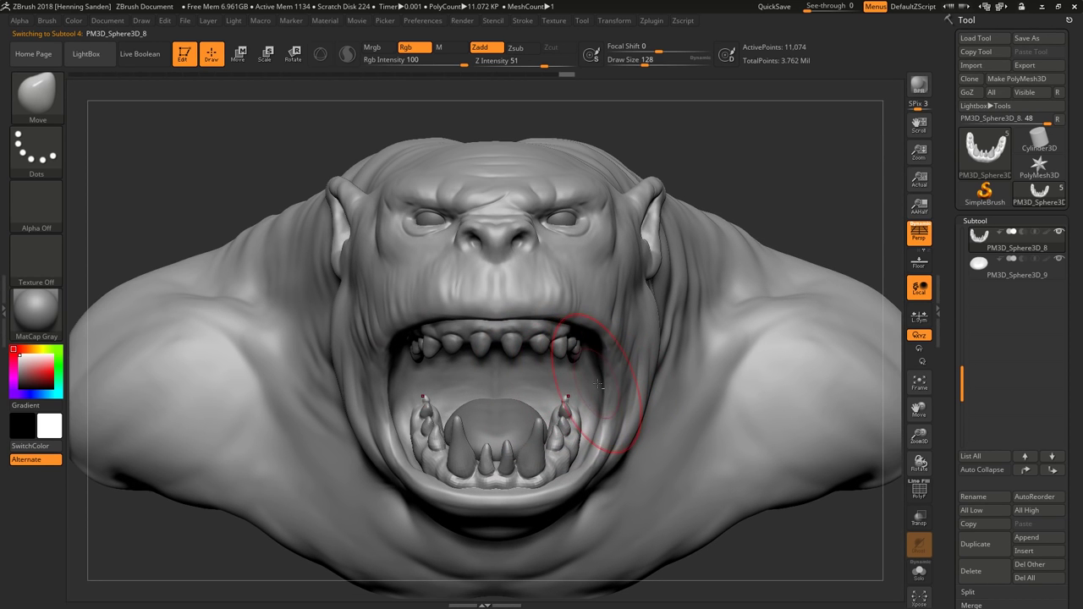
Select the ogre's body and pull the sides of the mouth inward with the Move brush at a draw size of 167.
alt+click(628, 362)
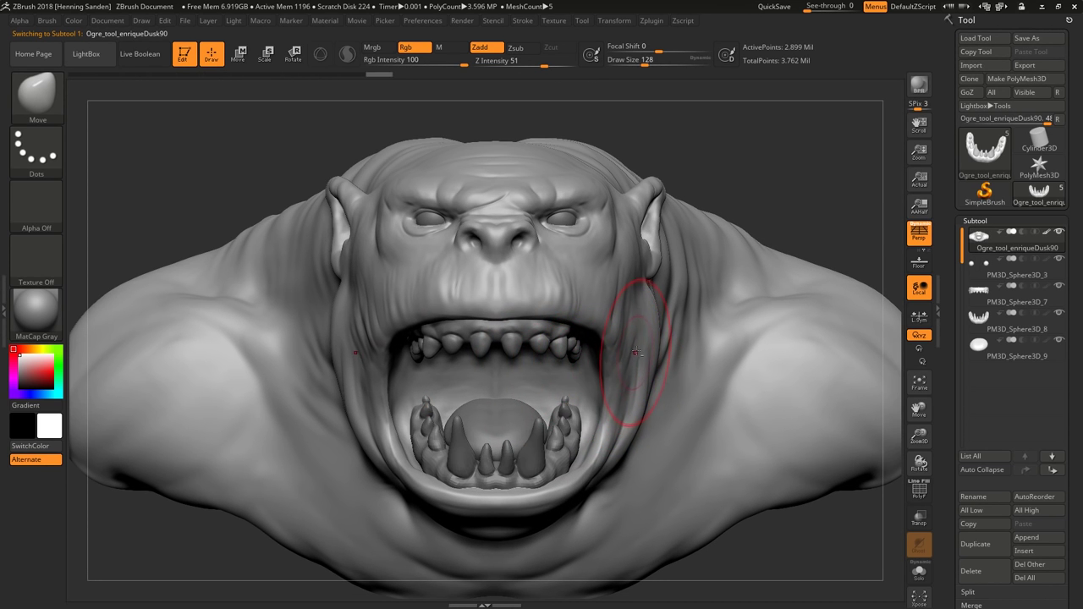
mouse_move(641, 327)
right_down()
mouse_move(568, 358)
mouse_move(588, 370)
right_up()
key(s)
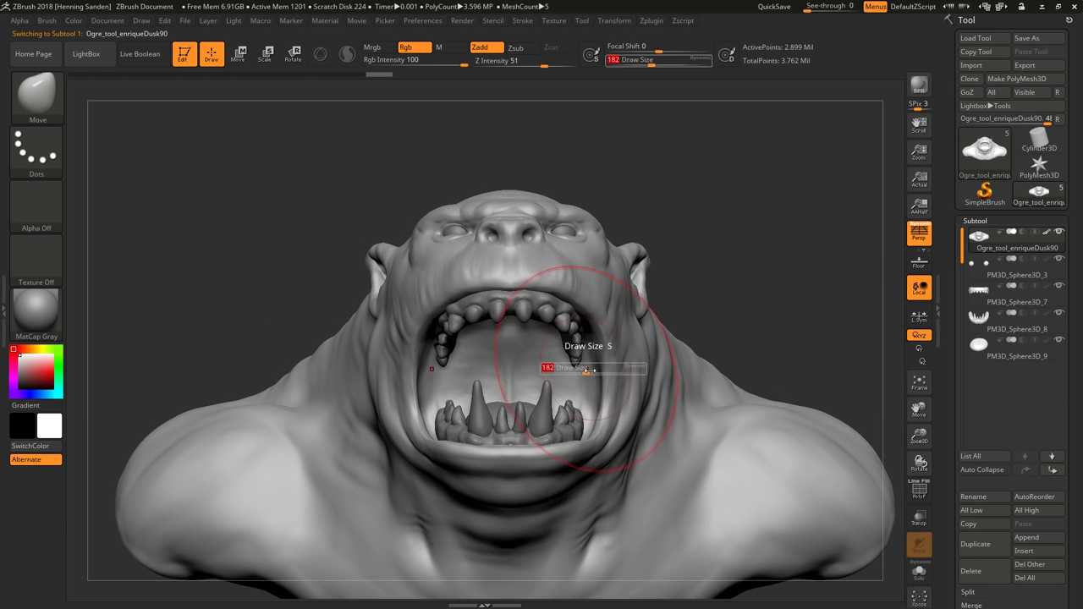
drag(582, 391, 569, 391)
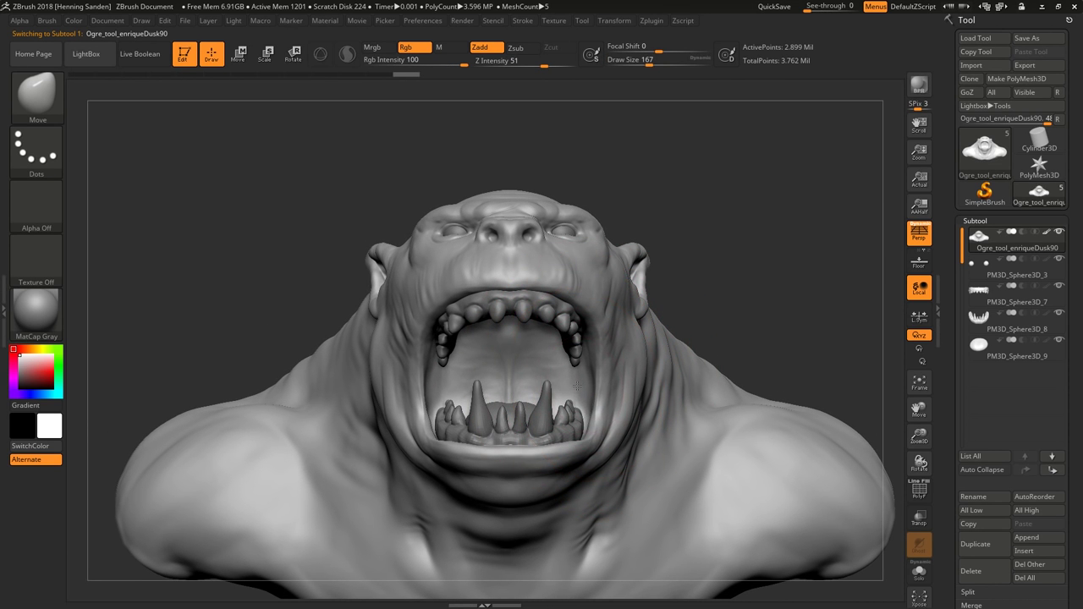
mouse_move(568, 391)
right_down()
mouse_move(576, 372)
mouse_move(581, 387)
mouse_move(635, 381)
mouse_move(575, 381)
mouse_move(599, 378)
mouse_move(556, 338)
mouse_move(616, 404)
mouse_move(635, 365)
mouse_move(551, 333)
mouse_move(592, 381)
right_up()
Examine the mouth, cheeks and jaw from the front, three-quarter and profile views.
key(ctrl)
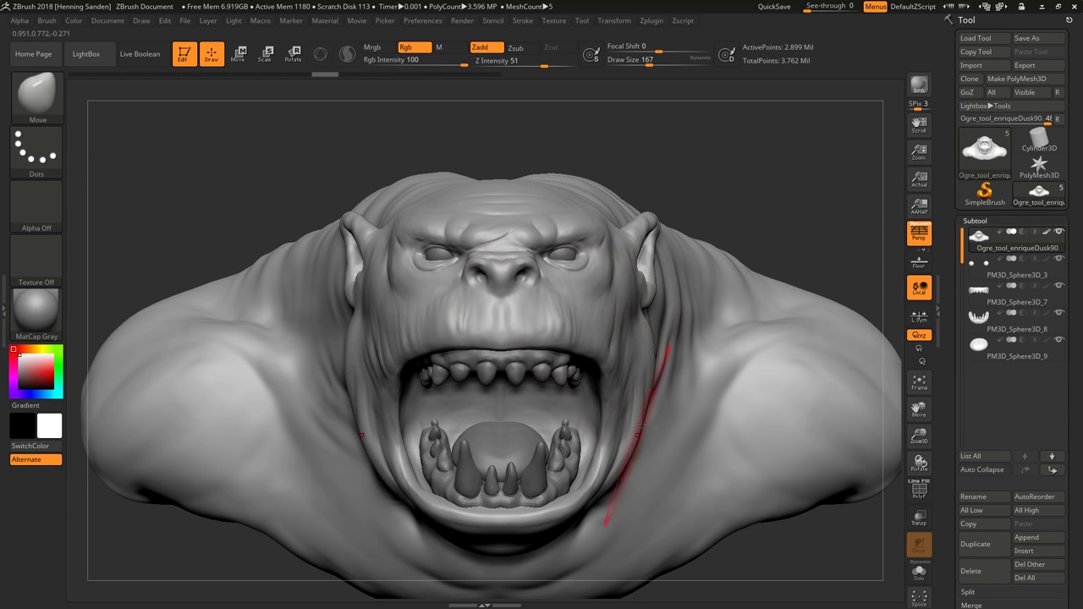
key(ctrl+shift)
key(ctrl+shift)
drag(631, 152, 508, 161)
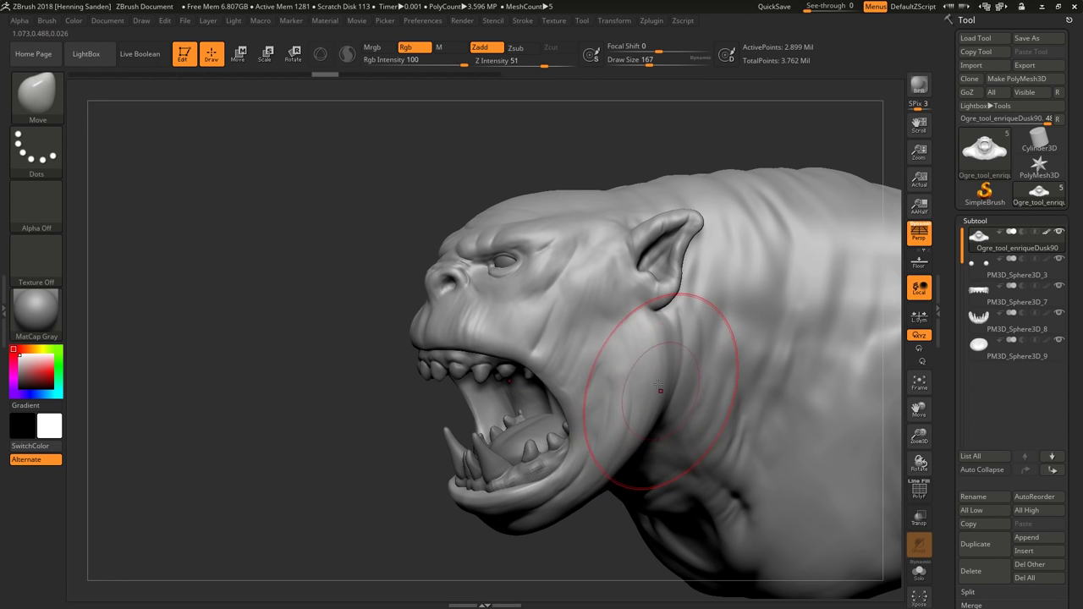
shift+drag(389, 395, 605, 395)
mouse_move(632, 357)
mouse_down()
mouse_move(637, 381)
mouse_move(567, 386)
mouse_up()
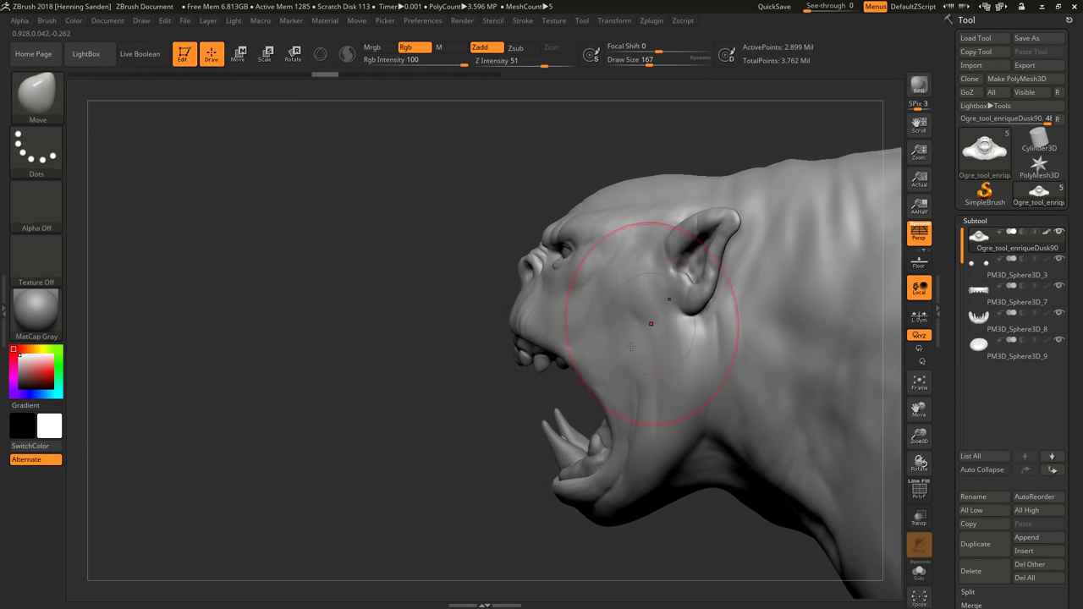
drag(631, 347, 665, 396)
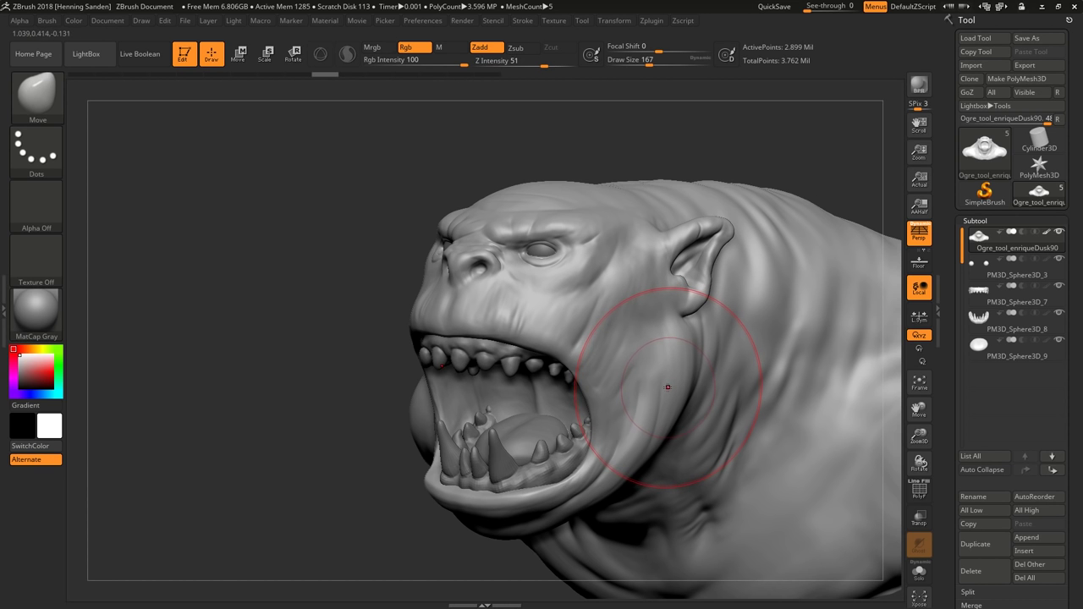
drag(662, 389, 657, 407)
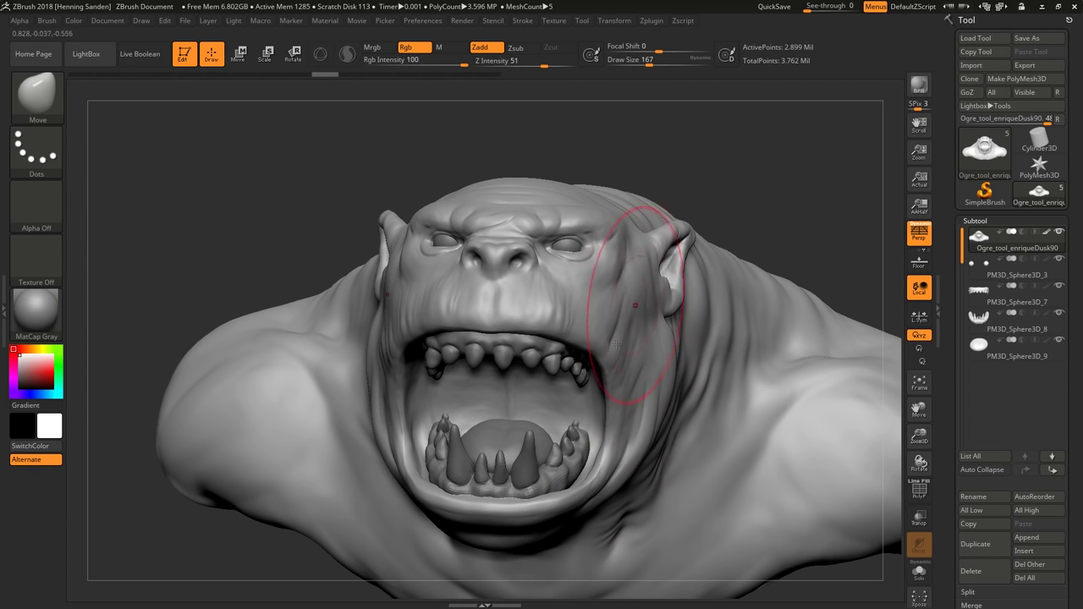
Narrow the mouth opening by moving its side edges closer to the teeth, using Move brush sizes 197 and 167.
mouse_move(634, 304)
right_down()
mouse_move(633, 423)
mouse_move(581, 421)
mouse_move(592, 393)
right_up()
key(s)
drag(592, 394, 589, 396)
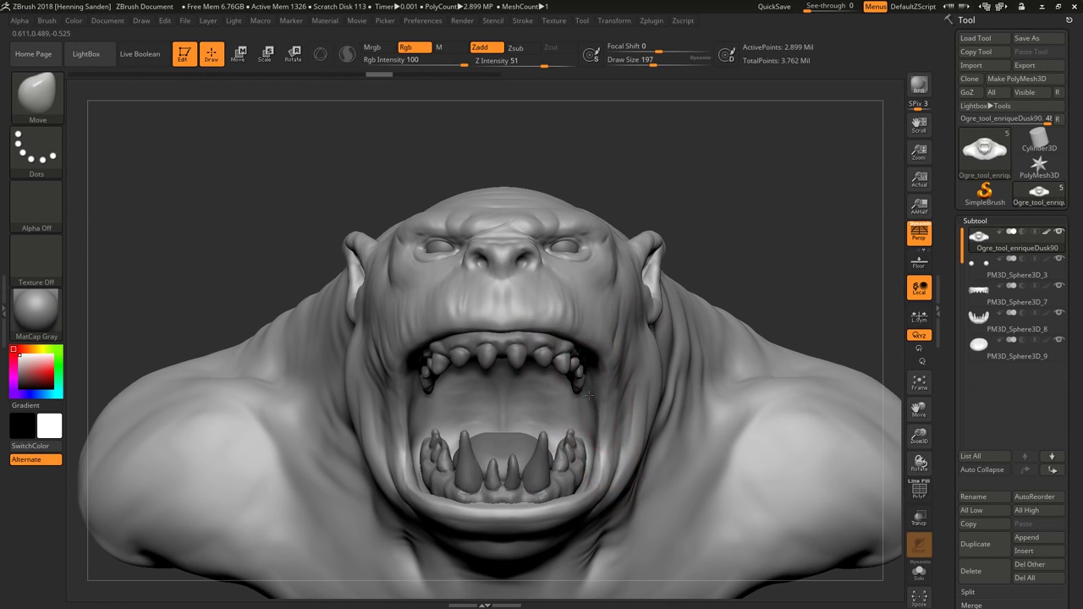
right_drag(589, 395, 554, 334)
key(s)
drag(557, 333, 554, 333)
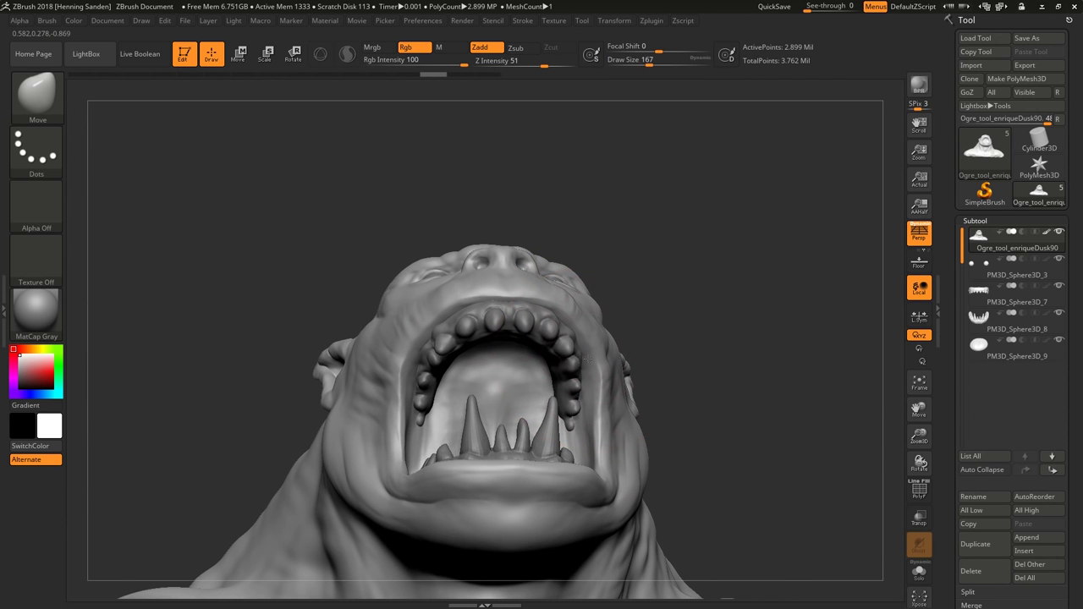
Reshape the cheeks beside the mouth from the front with the Move brush at draw sizes 140 and 202.
right_drag(587, 359, 624, 489)
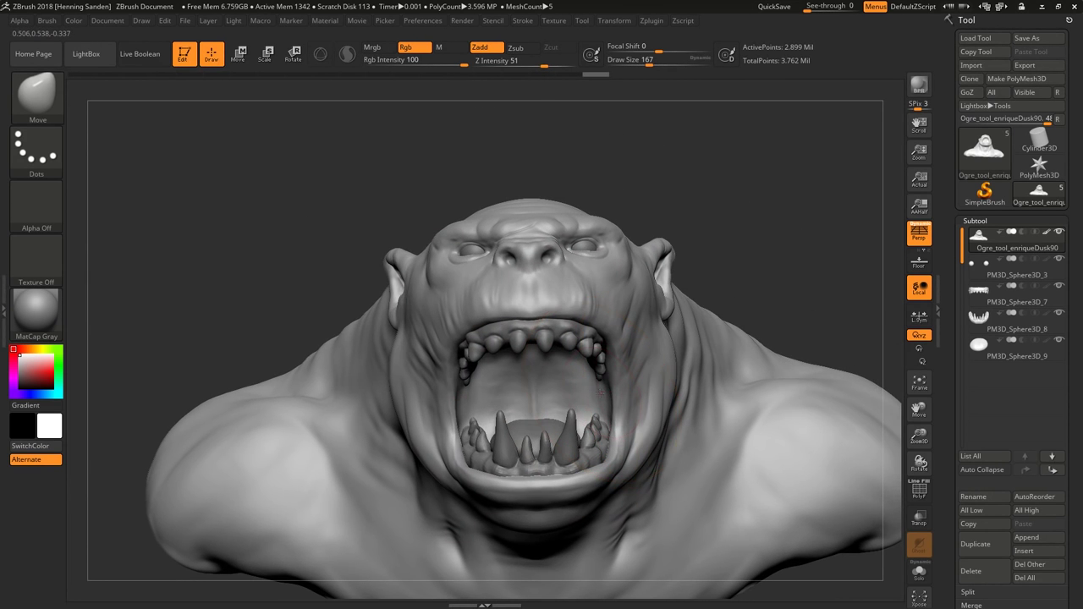
key(s)
drag(653, 367, 668, 364)
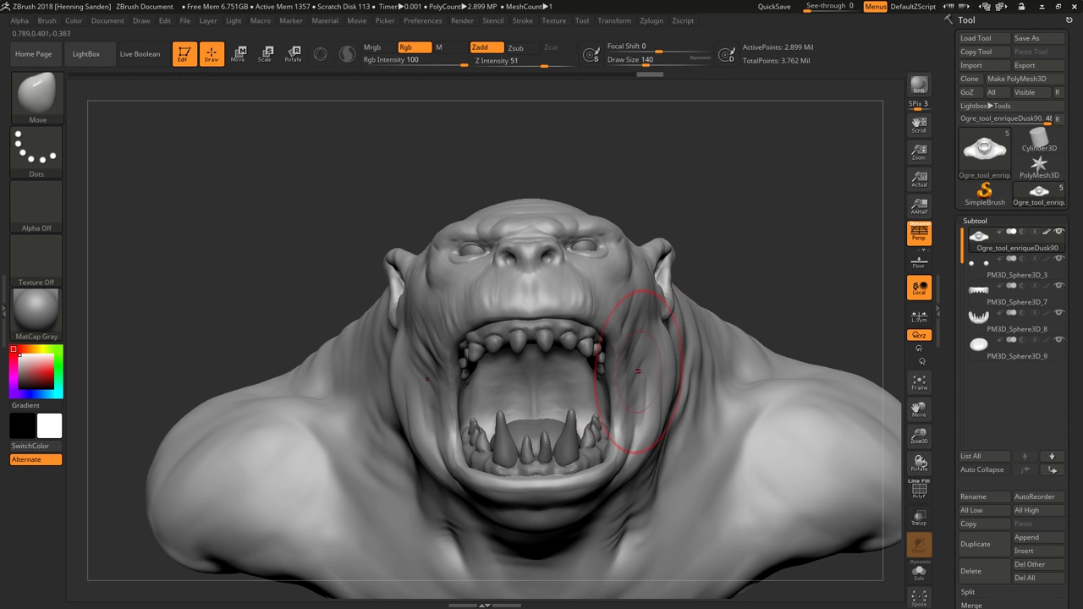
mouse_move(669, 364)
right_down()
mouse_move(667, 338)
mouse_move(668, 352)
right_up()
mouse_move(669, 352)
mouse_down()
mouse_move(661, 305)
mouse_move(656, 345)
mouse_up()
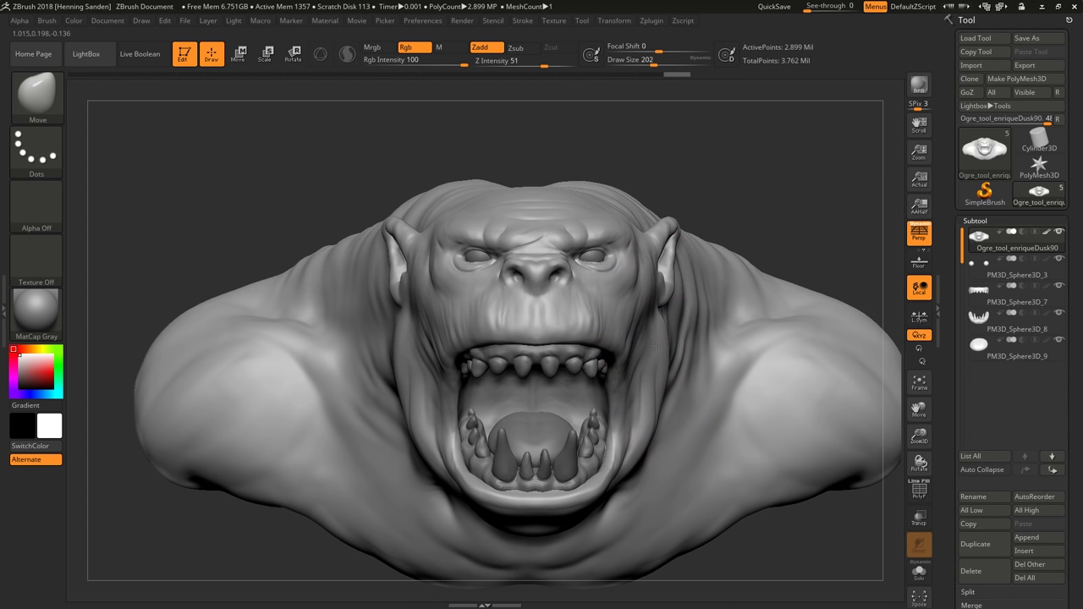
Adjust the back of the jaw and cheek in profile with the Move brush at a draw size of 245.
right_drag(650, 344, 665, 423)
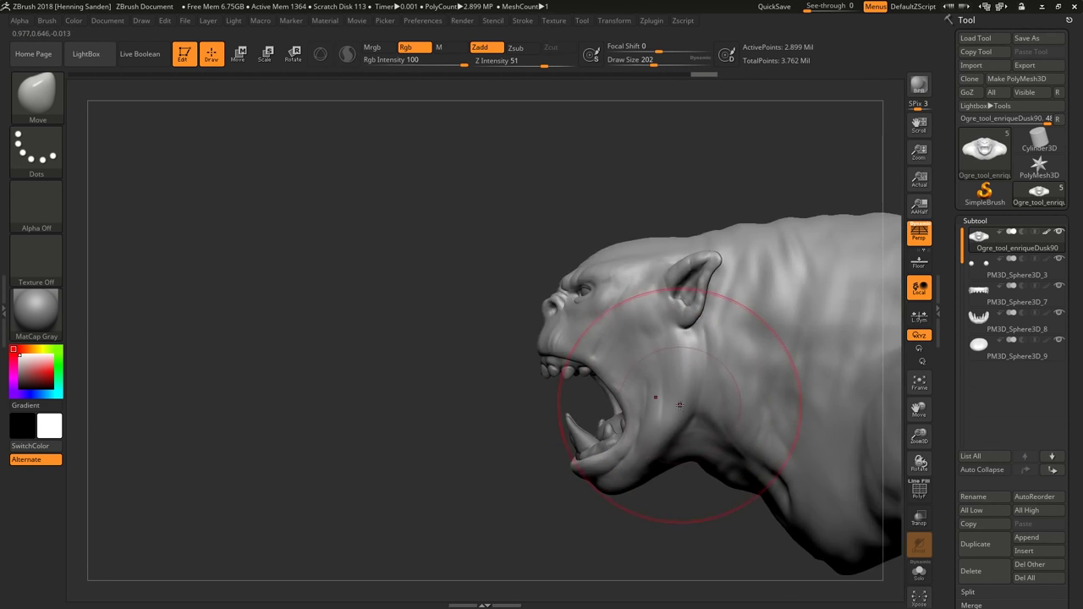
key(s)
mouse_move(701, 427)
mouse_down()
mouse_move(691, 425)
mouse_move(691, 359)
mouse_move(648, 314)
mouse_up()
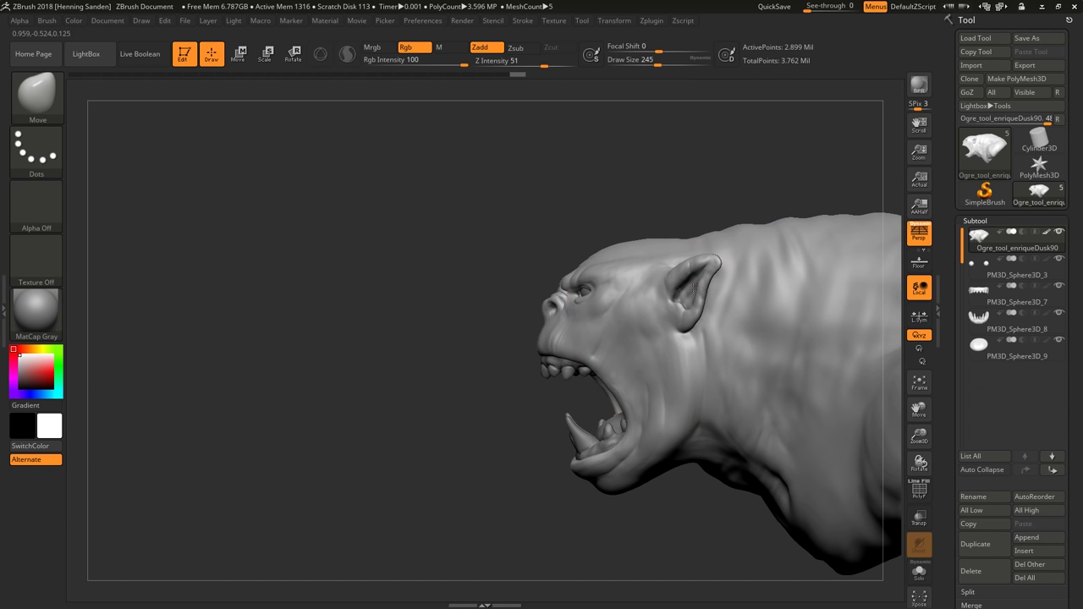
Build up the back corner of the jaw in profile with the ClayBuildup brush at a draw size of 97.
key(b)
key(c)
key(b)
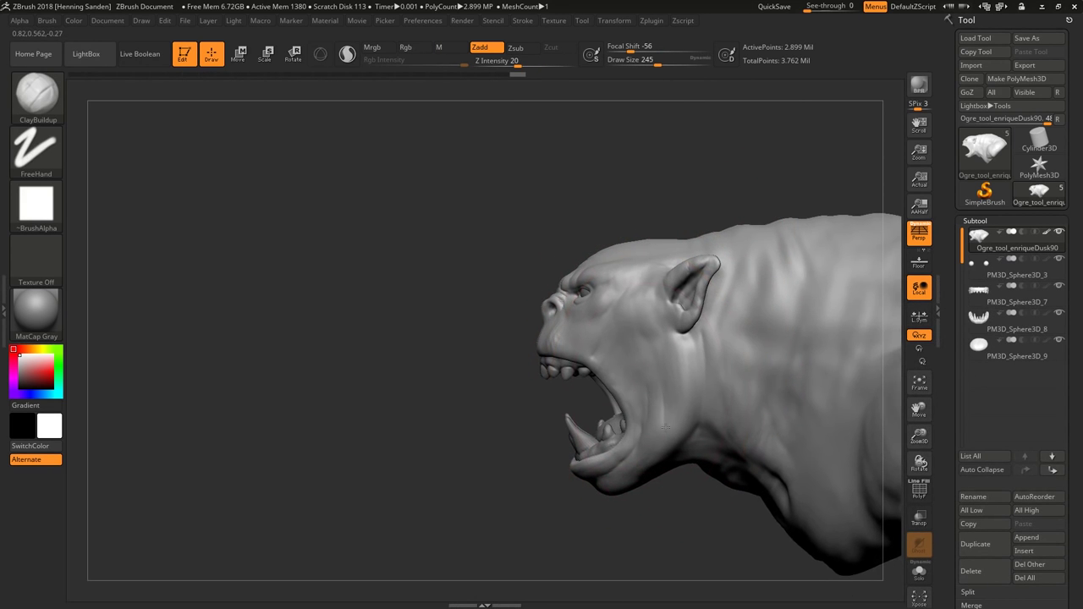
ctrl+right_drag(654, 361, 677, 440)
key(s)
click(702, 427)
drag(681, 457, 706, 419)
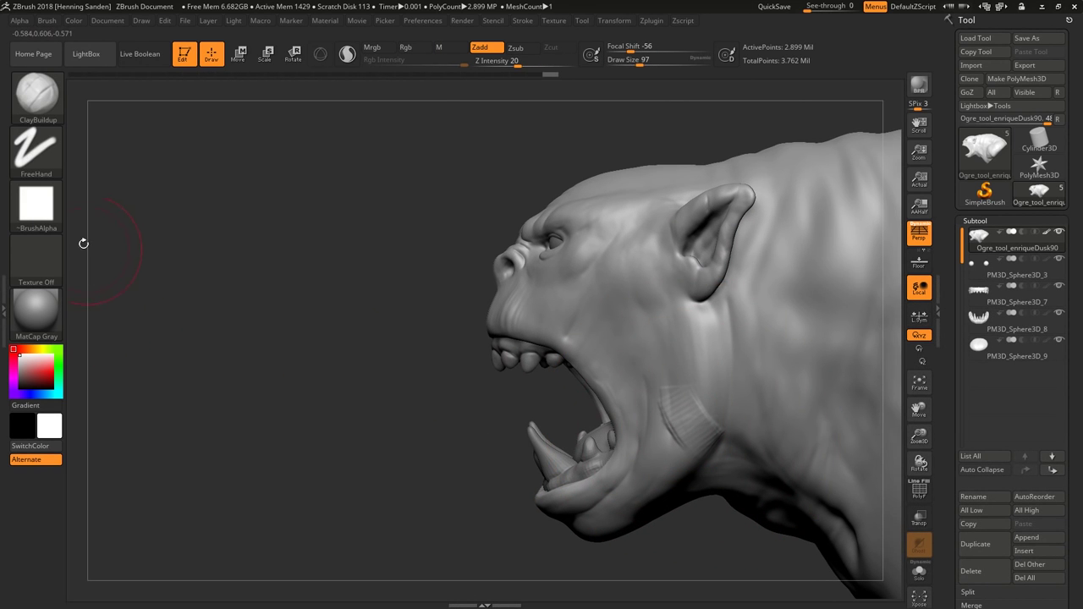
Turn off the ClayBuildup brush alpha and soften the added form at the jaw corner at a draw size of 77.
click(36, 203)
click(381, 353)
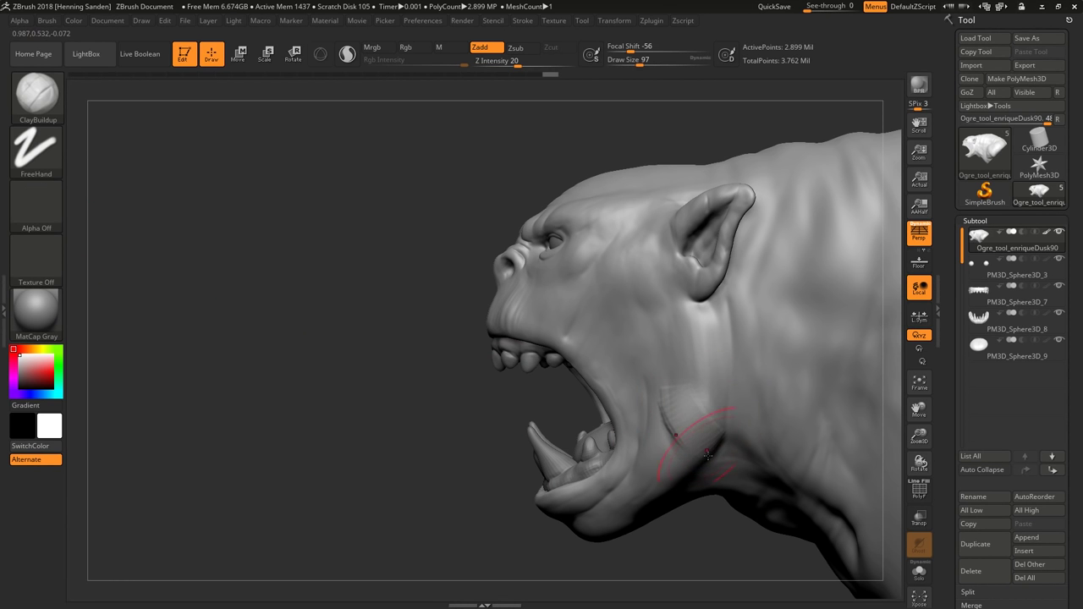
right_drag(677, 364, 690, 387)
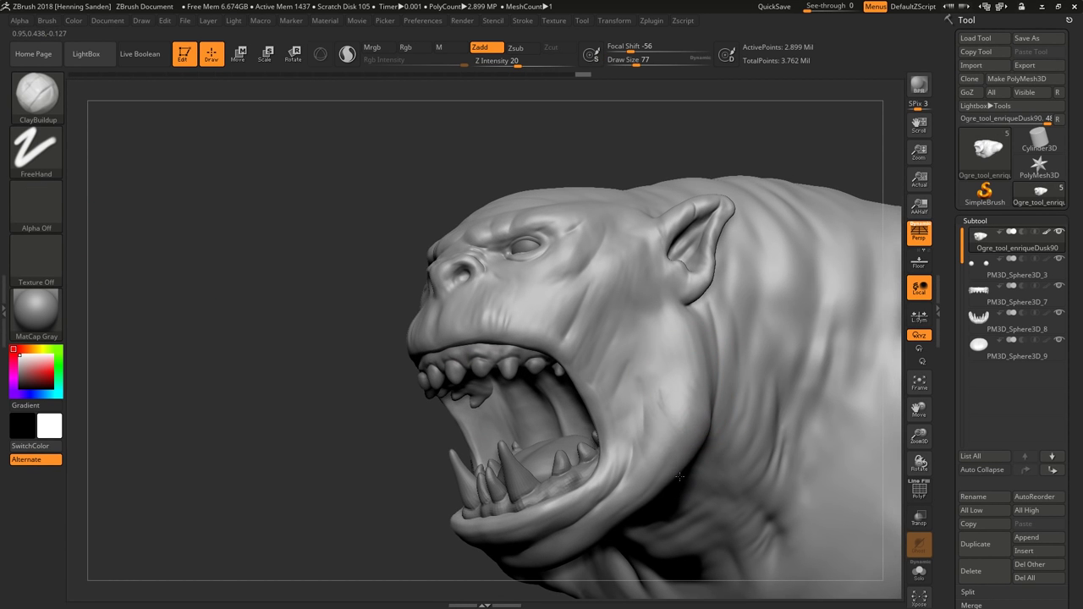
mouse_move(672, 427)
right_down()
mouse_move(676, 410)
mouse_move(634, 319)
right_up()
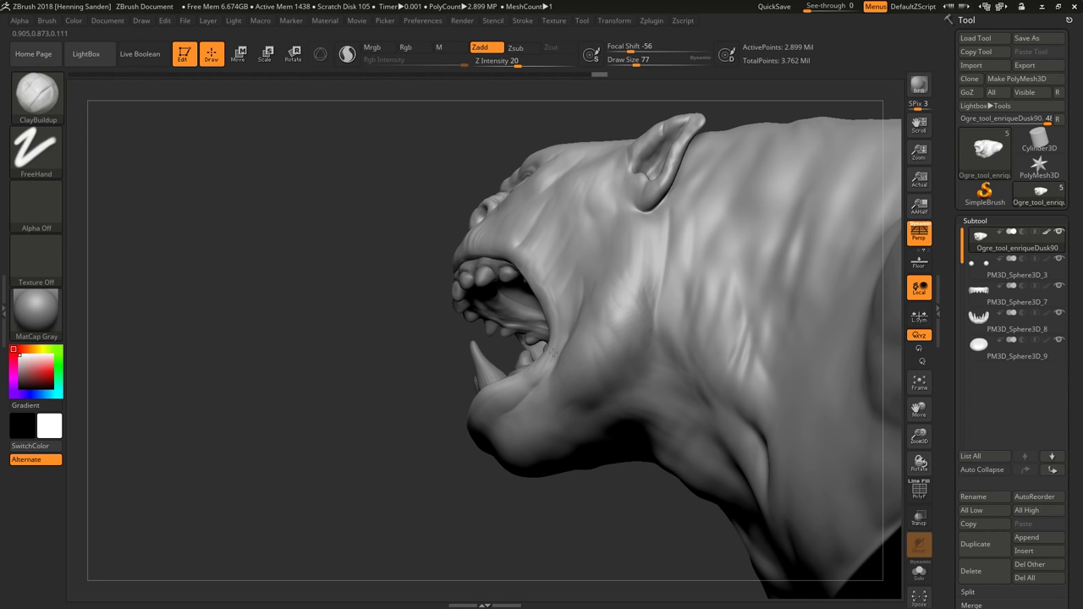
Reshape the outer cheeks from the front with the Move brush at a draw size of 207.
right_drag(554, 377, 579, 347)
key(b)
key(m)
key(v)
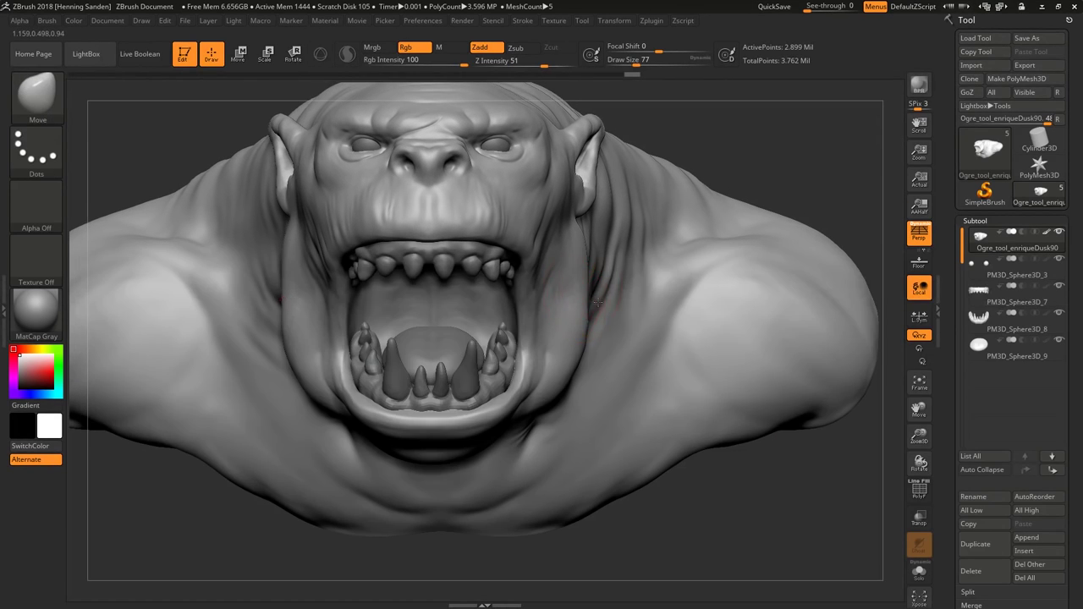
key(s)
drag(575, 288, 564, 330)
right_drag(563, 330, 620, 377)
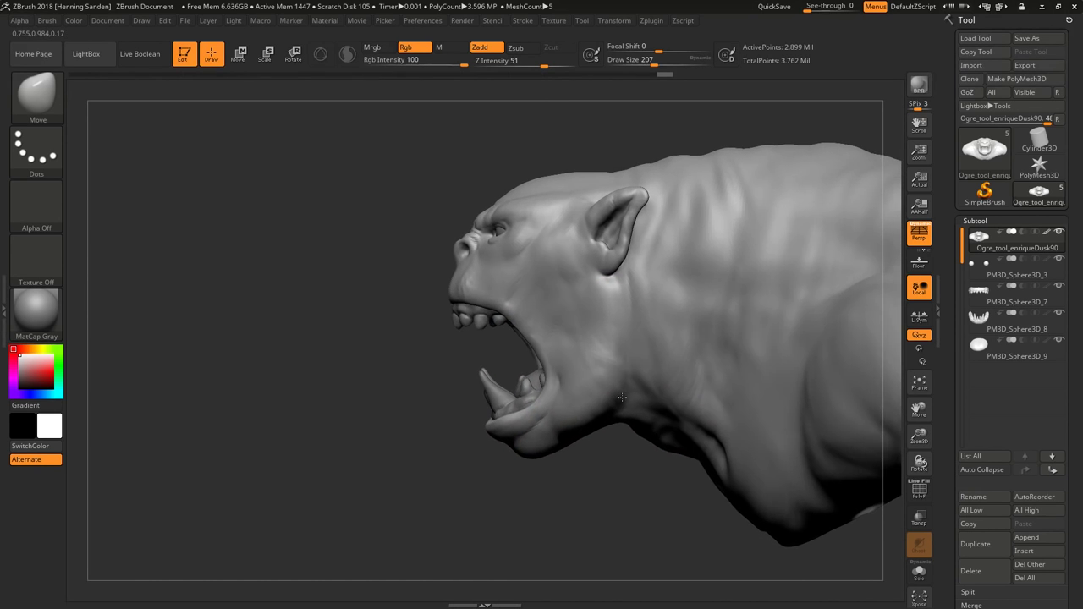
Adjust the jaw corner and the underside of the jaw in profile with the Move brush at a draw size of 132.
key(s)
drag(621, 387, 613, 387)
drag(584, 433, 569, 432)
mouse_move(559, 427)
right_down()
mouse_move(516, 411)
mouse_move(600, 450)
mouse_move(582, 389)
right_up()
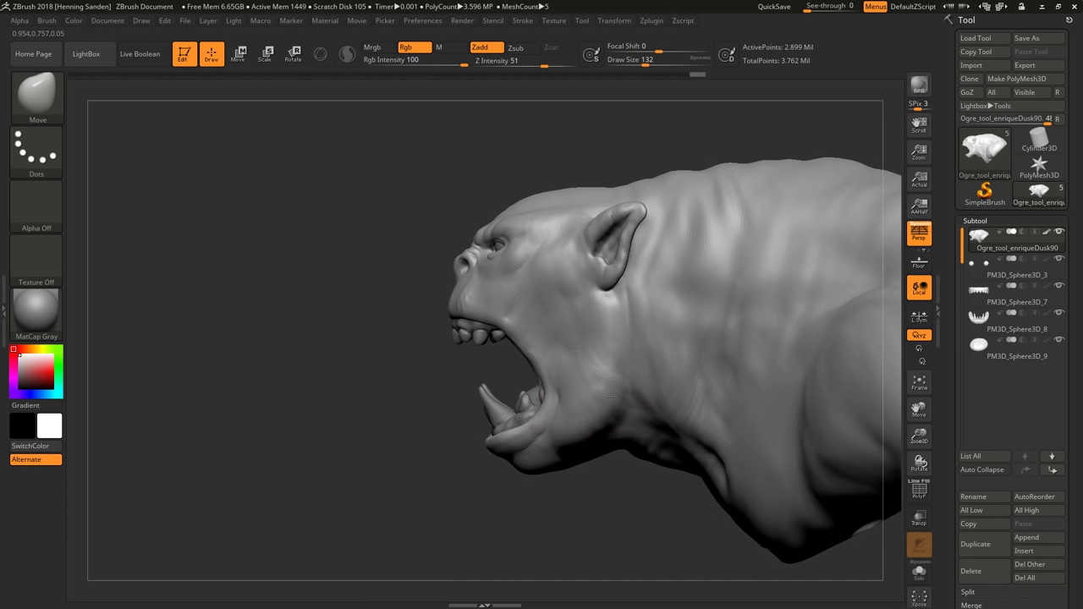
Pull the mouth sides and cheek contours inward from the front with the Move brush at a draw size of 136.
shift+right_drag(605, 415, 571, 360)
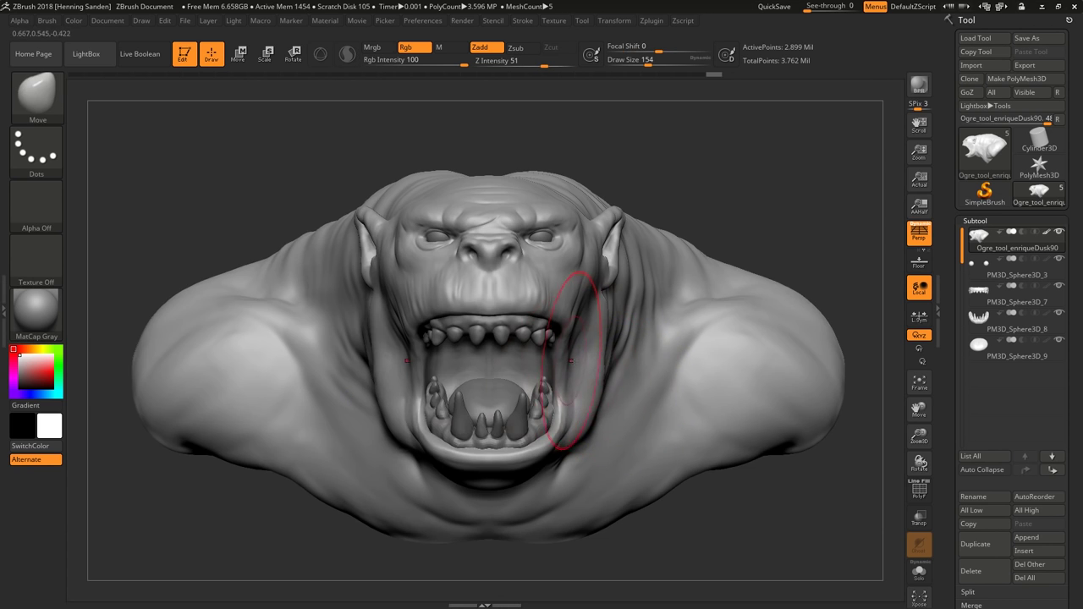
key(s)
drag(556, 327, 550, 327)
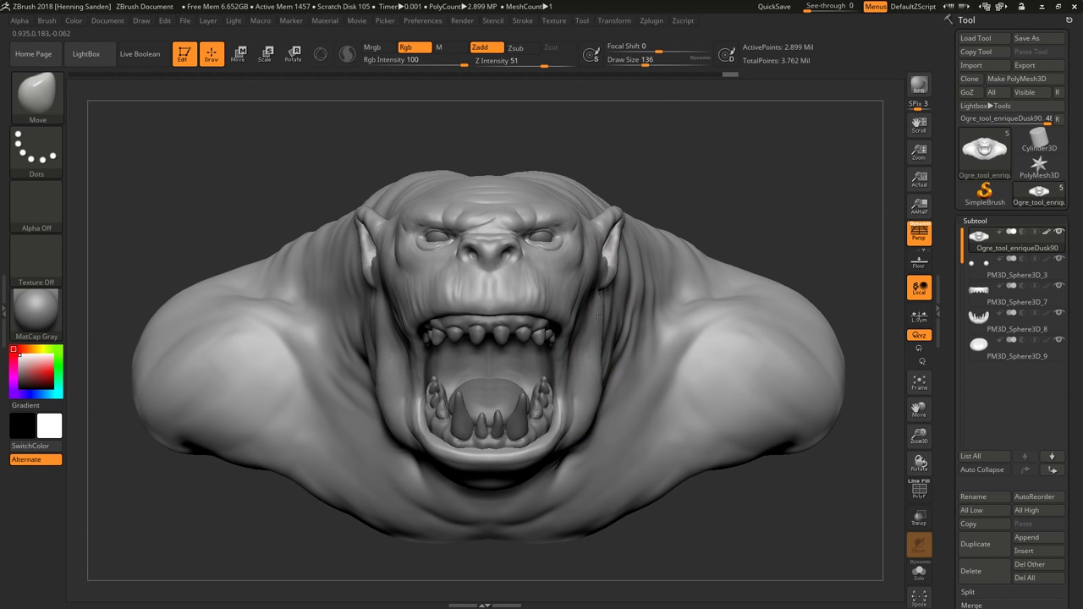
drag(596, 396, 589, 383)
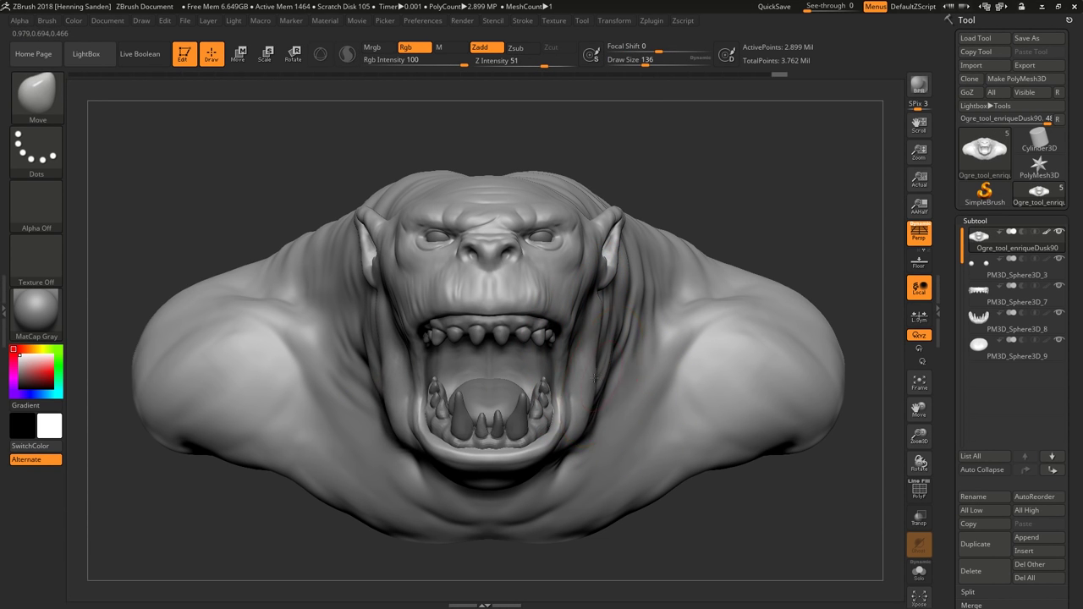
Reshape the broad cheek masses and the mouth sides from a tilted front view with Move brush sizes 217 and 128.
mouse_move(592, 382)
shift+right_down()
mouse_move(491, 355)
mouse_move(596, 220)
shift+right_up()
key(s)
drag(556, 378, 592, 377)
mouse_move(584, 339)
mouse_down()
mouse_move(584, 373)
mouse_move(619, 393)
mouse_move(592, 385)
mouse_move(610, 419)
mouse_move(624, 386)
mouse_up()
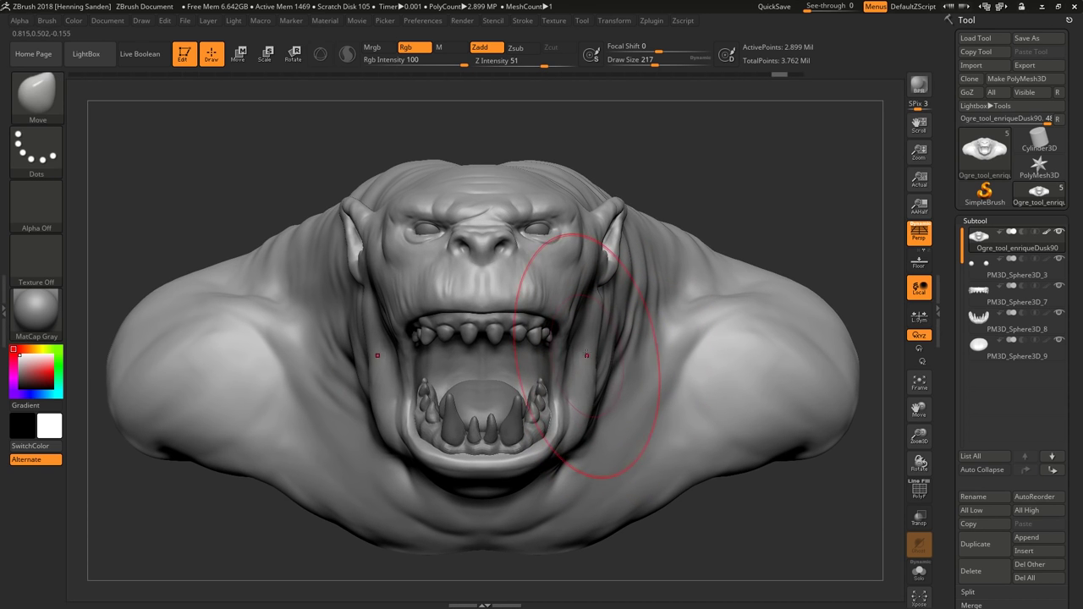
key(s)
drag(550, 368, 533, 368)
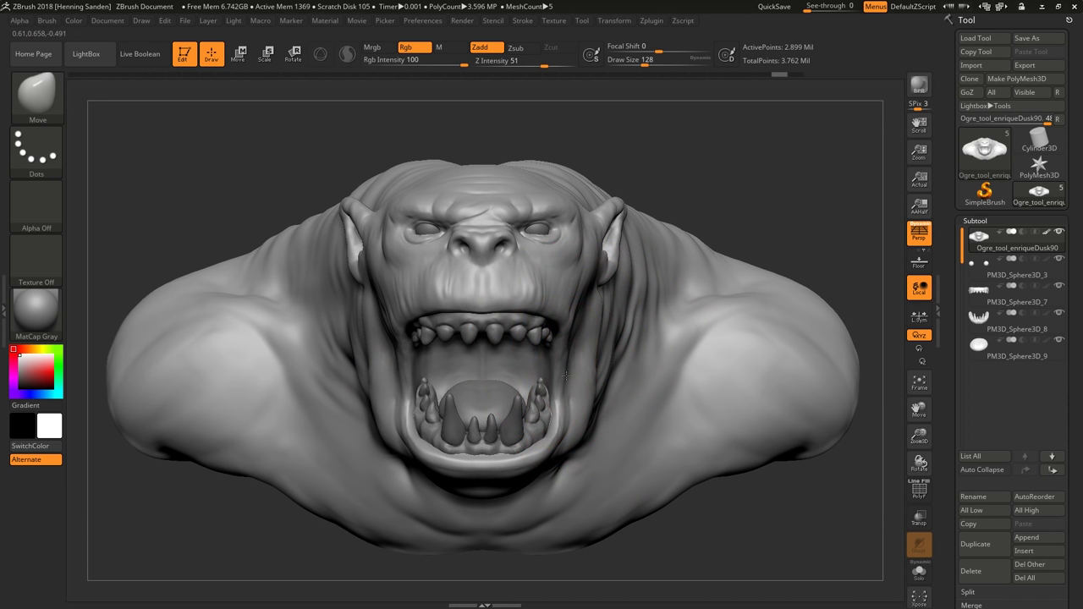
Adjust the jaw corner and the area below the ear in profile with Move brush sizes 158 and 245.
right_drag(565, 375, 406, 376)
key(s)
drag(580, 374, 645, 425)
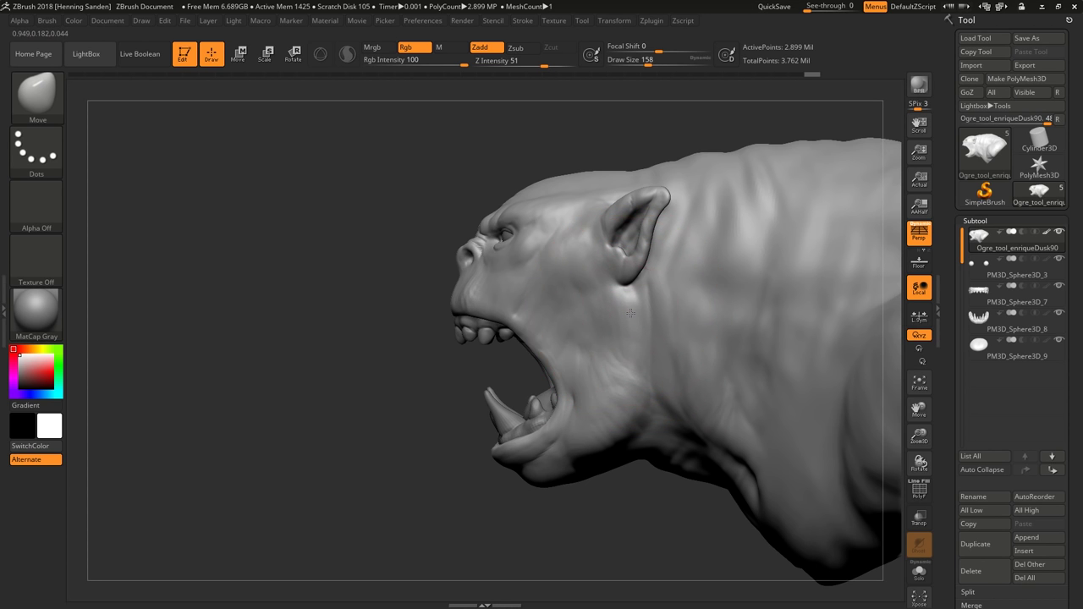
right_drag(616, 290, 626, 270)
key(bracketright)
key(bracketright)
key(bracketright)
key(bracketright)
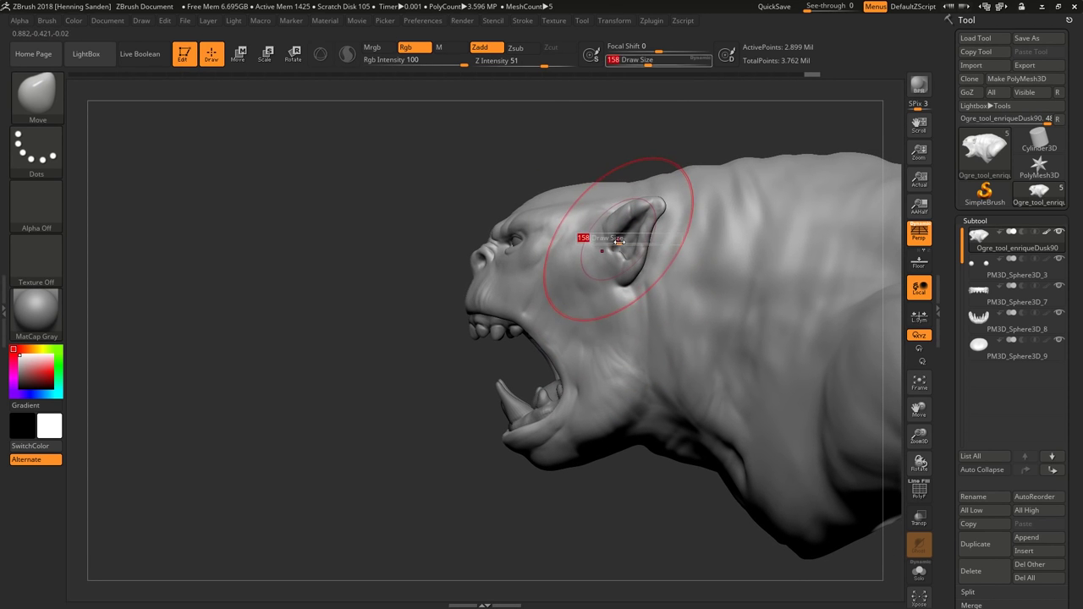
shift+drag(619, 264, 621, 271)
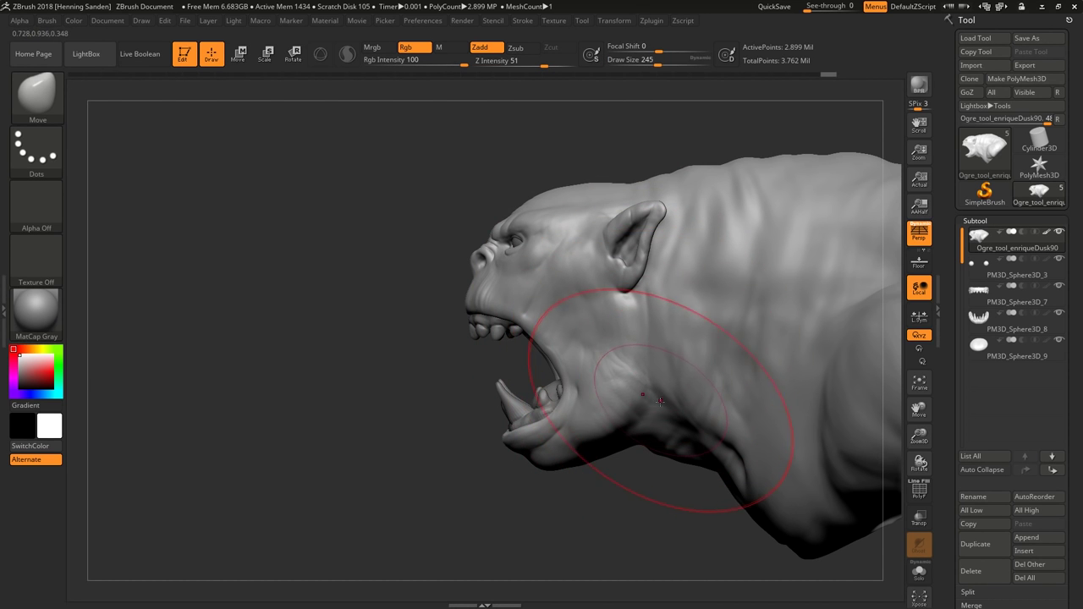
shift+drag(593, 381, 669, 397)
Switch the head to a lower subdivision level and smooth the cheek above the mouth corner at a draw size of 97.
key(bracketleft)
key(bracketleft)
key(bracketleft)
key(bracketleft)
key(bracketleft)
key(bracketleft)
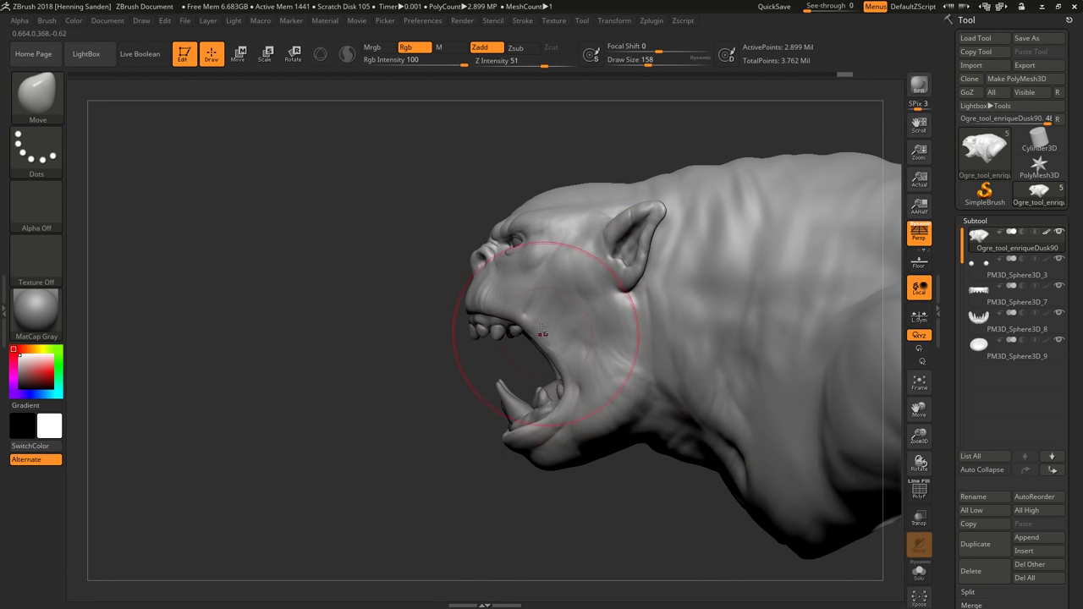
ctrl+right_drag(542, 397, 520, 322)
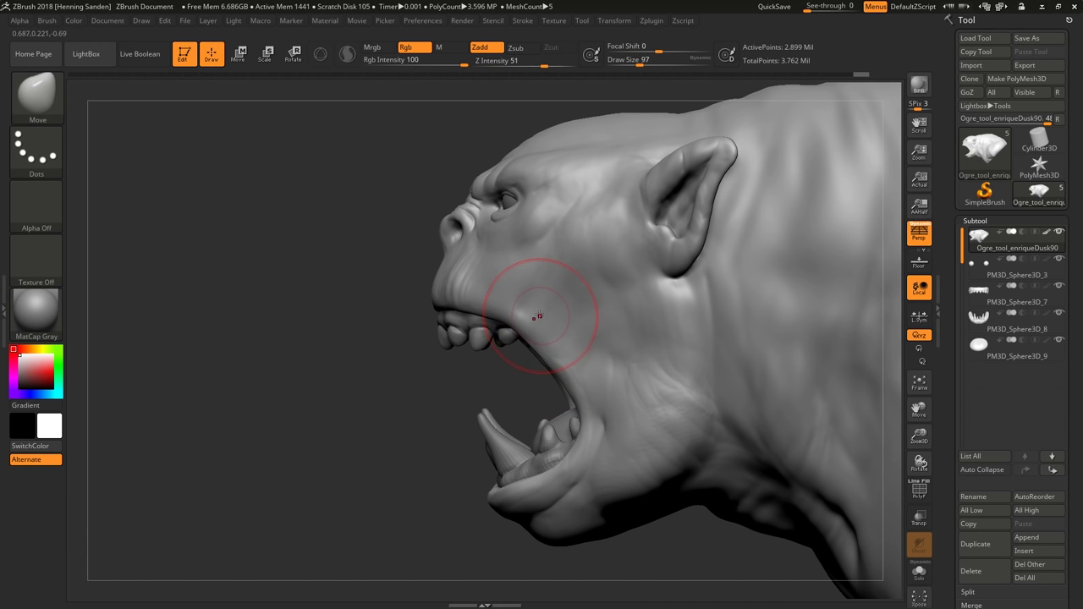
key(shift+d)
key(d)
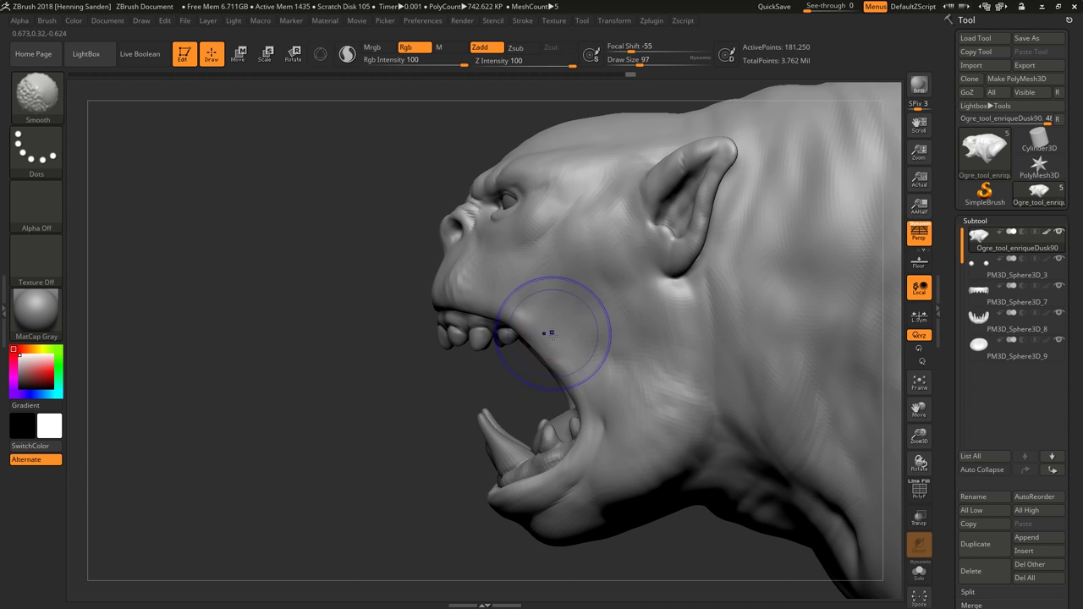
Build up the lower lip and mouth corner with the ClayBuildup brush at a draw size of 56.
mouse_move(542, 347)
right_down()
mouse_move(580, 363)
mouse_move(553, 404)
mouse_move(566, 427)
mouse_move(552, 391)
mouse_move(567, 394)
mouse_move(570, 331)
mouse_move(558, 394)
right_up()
key(b)
key(c)
key(b)
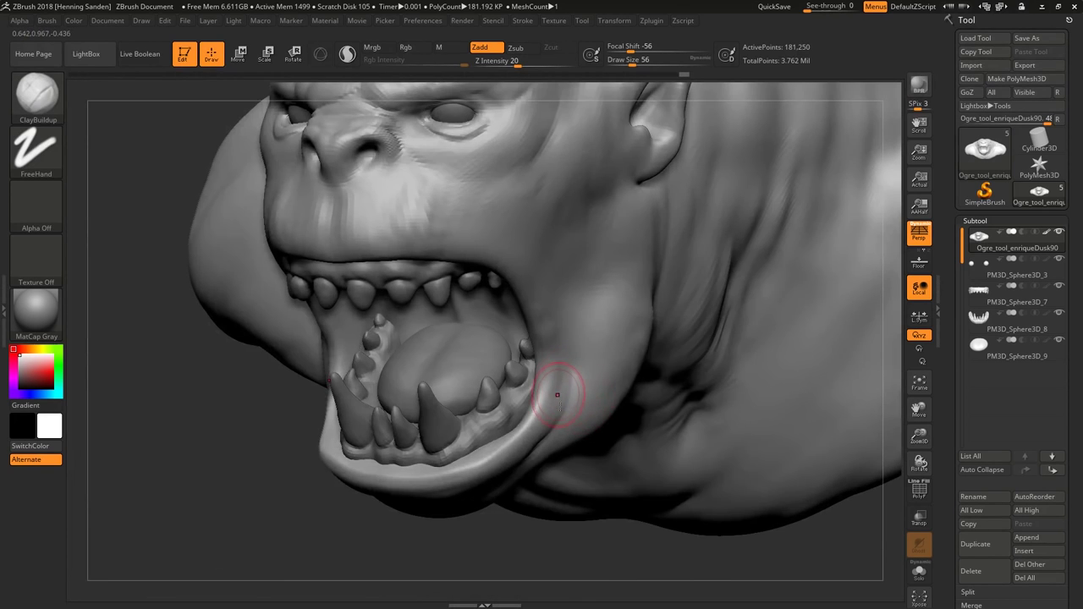
right_drag(533, 393, 516, 412)
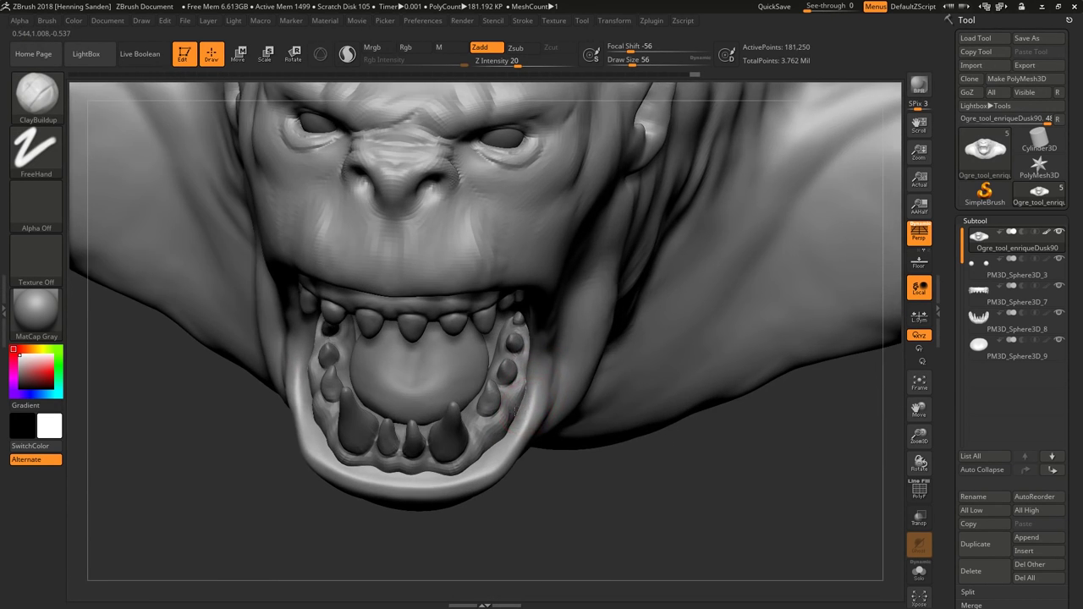
mouse_move(514, 443)
mouse_down()
mouse_move(506, 469)
mouse_move(419, 479)
mouse_move(369, 439)
mouse_up()
mouse_move(370, 440)
right_down()
mouse_move(474, 474)
mouse_move(508, 454)
right_up()
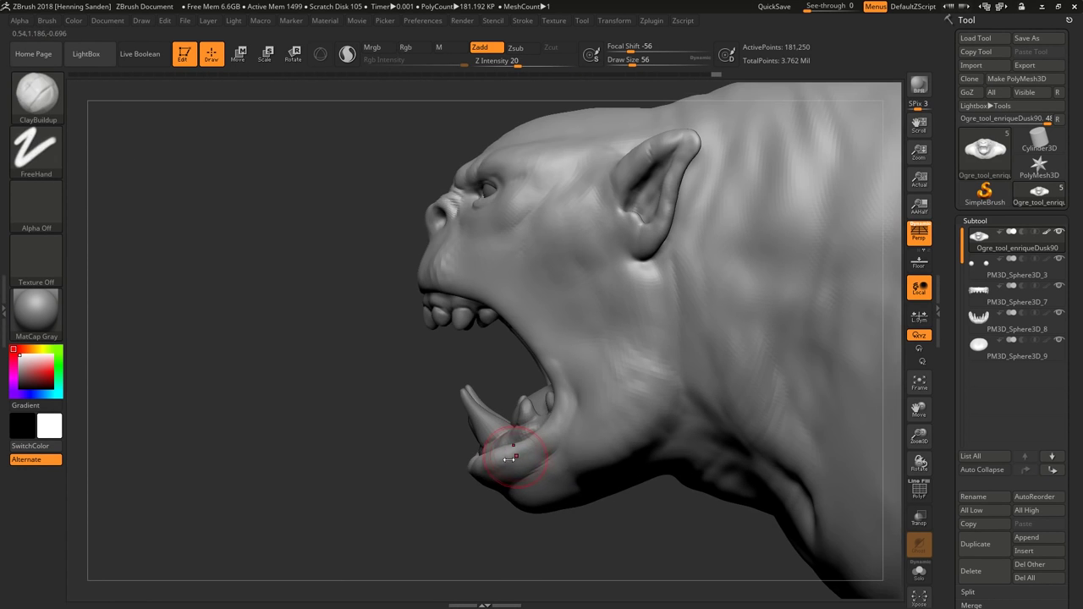
mouse_move(508, 506)
right_down()
mouse_move(535, 349)
mouse_move(542, 419)
mouse_move(533, 310)
right_up()
Adjust the mouth corner and the rear edge of the upper lip in profile with the Move brush at a draw size of 154.
key(b)
key(d)
key(s)
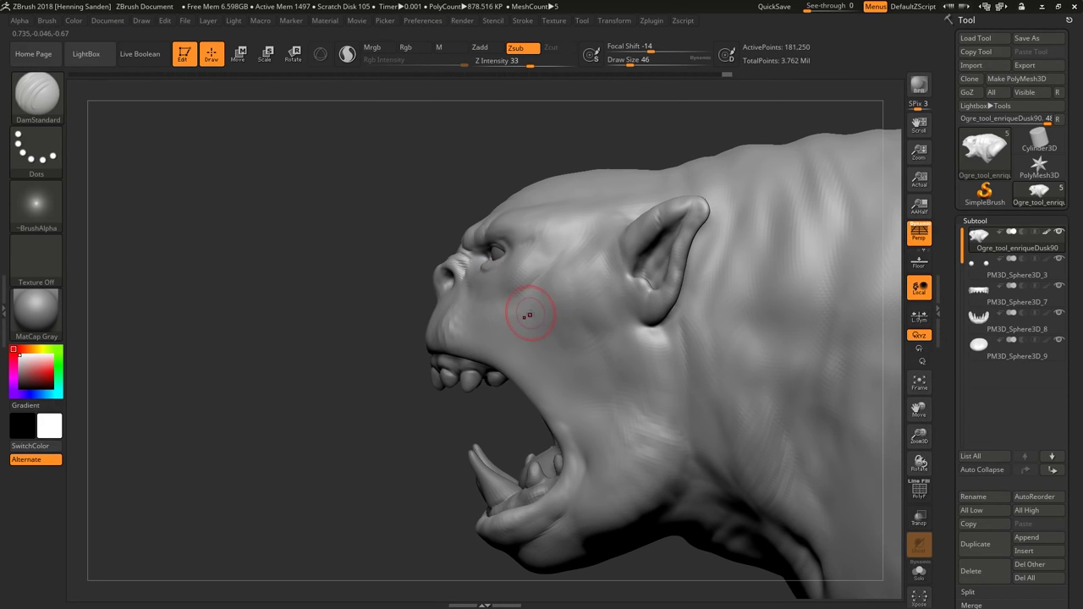
key(b)
key(m)
key(v)
drag(570, 429, 560, 462)
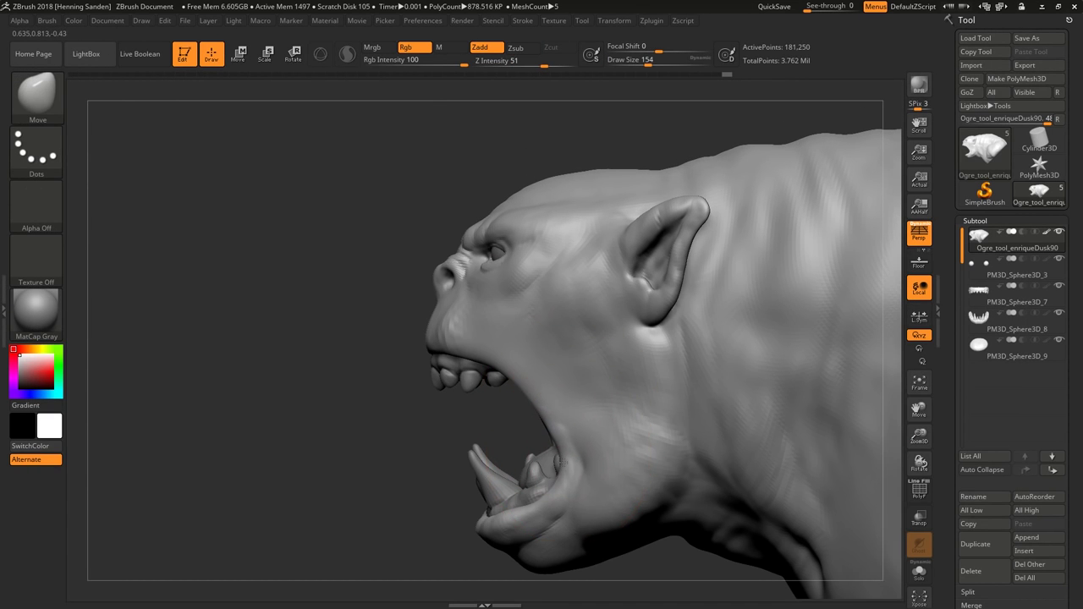
mouse_move(507, 367)
mouse_down()
mouse_move(528, 381)
mouse_move(500, 363)
mouse_move(537, 305)
mouse_move(670, 365)
mouse_move(572, 363)
mouse_up()
key(bracketleft)
key(bracketleft)
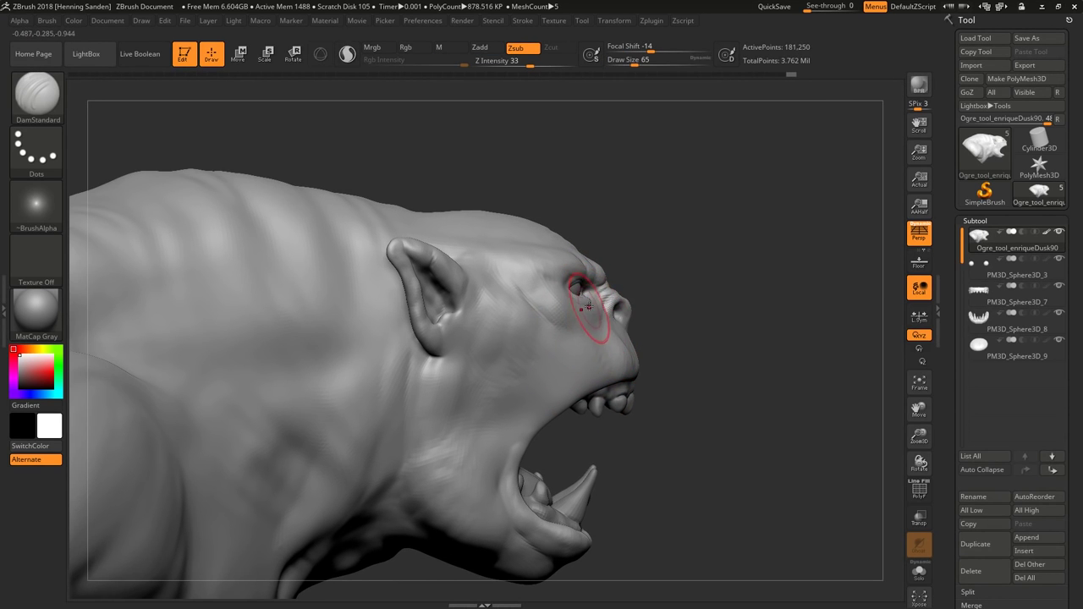
Carve a fold from beside the nose down across the cheek with the DamStandard brush at a draw size of 46.
key(s)
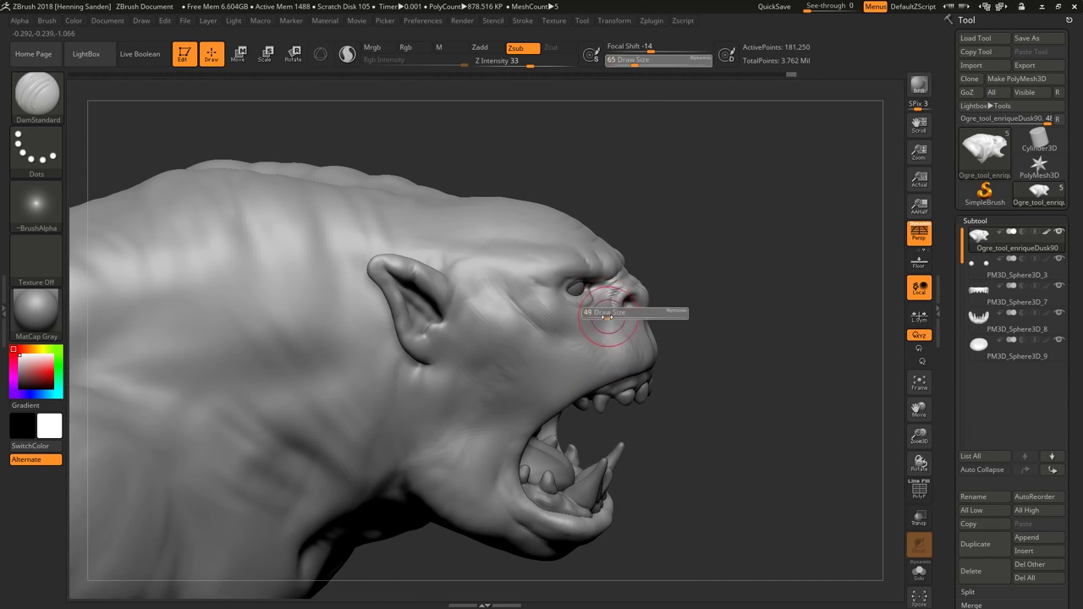
drag(580, 310, 604, 313)
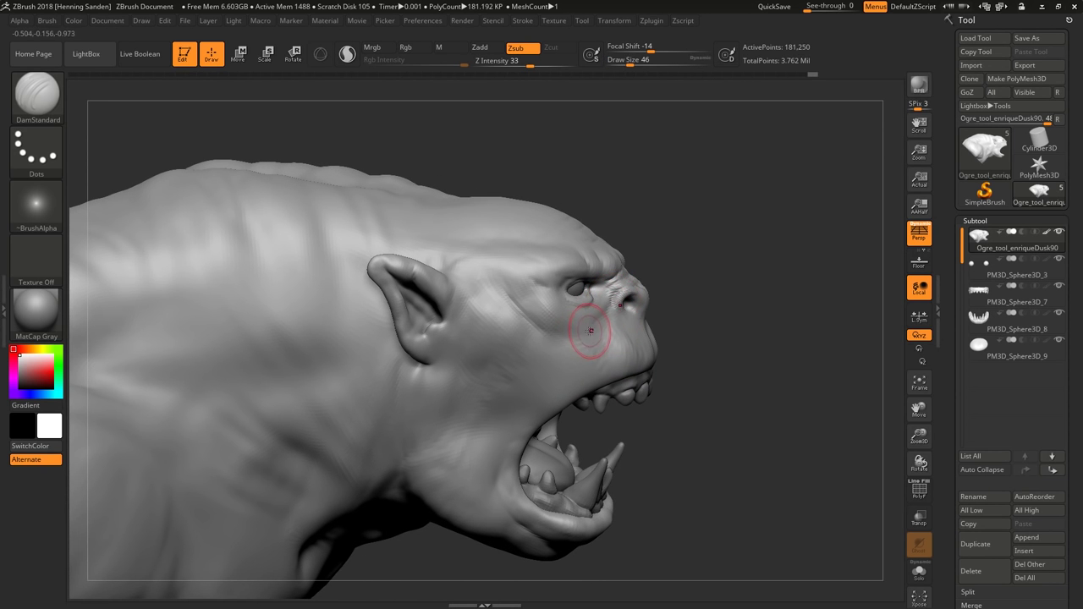
right_drag(590, 331, 601, 313)
drag(599, 322, 540, 386)
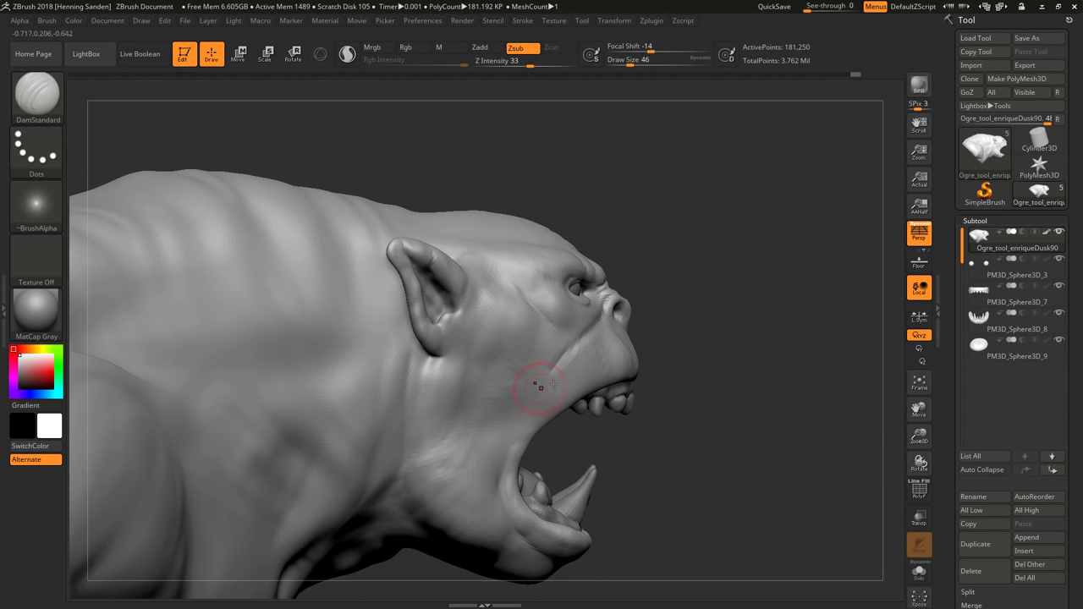
Extend the nose-to-cheek fold toward the mouth corner and carve a vertical crease behind the mouth with DamStandard at size 46.
mouse_move(486, 376)
right_down()
mouse_move(561, 346)
mouse_move(531, 304)
mouse_move(577, 298)
right_up()
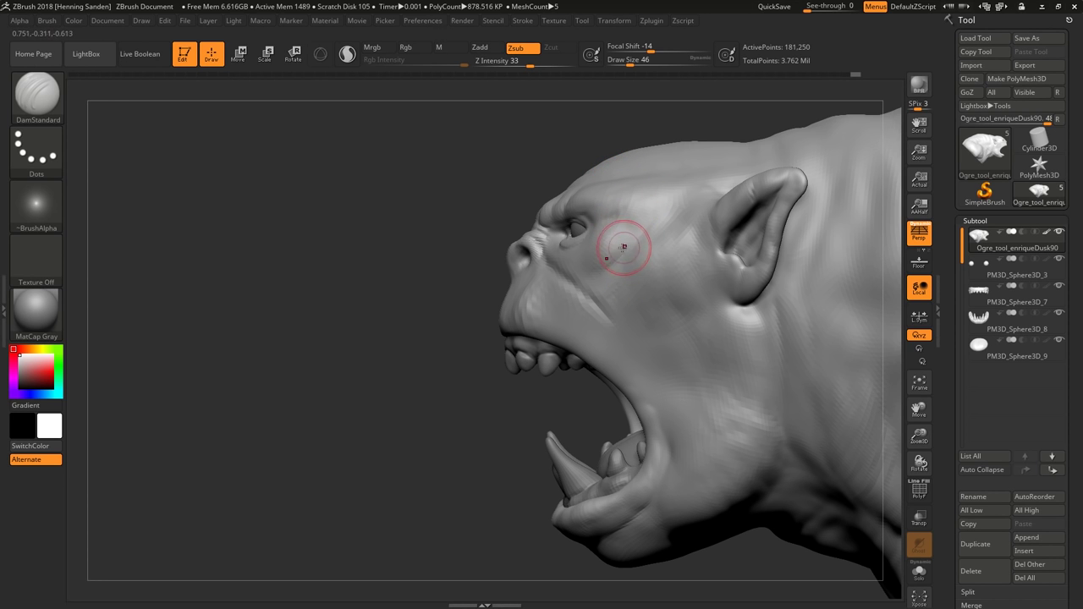
right_drag(621, 241, 542, 248)
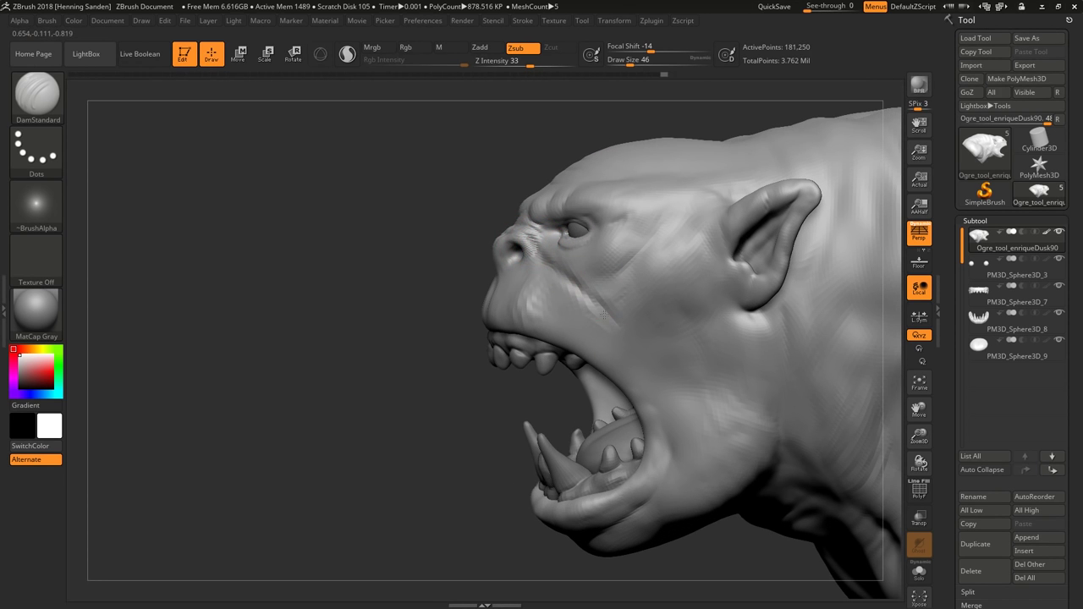
right_drag(599, 291, 591, 306)
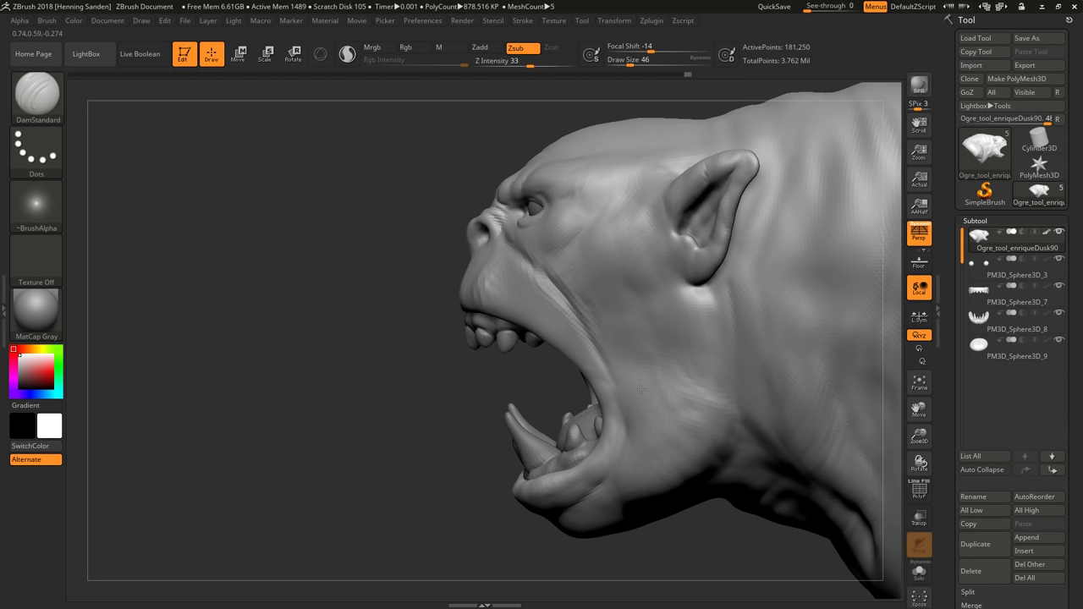
drag(640, 385, 635, 433)
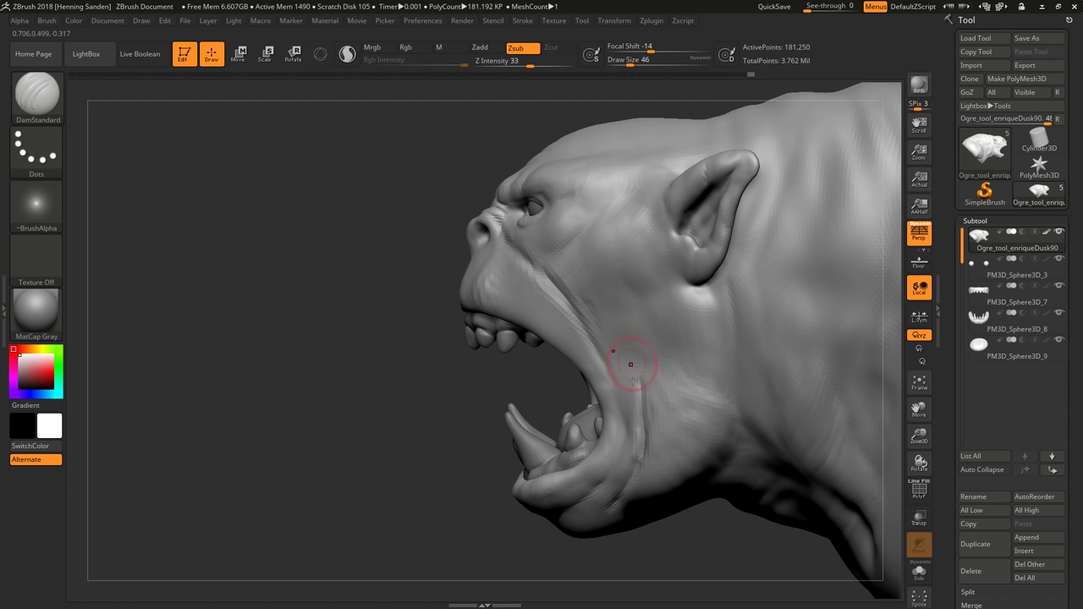
mouse_move(524, 271)
right_down()
mouse_move(539, 295)
mouse_move(569, 290)
mouse_move(572, 319)
mouse_move(537, 292)
mouse_move(474, 296)
mouse_move(450, 310)
mouse_move(460, 314)
right_up()
Adjust the upper lip and cheek below the eye with the Move brush at a draw size of 167.
key(b)
key(m)
key(v)
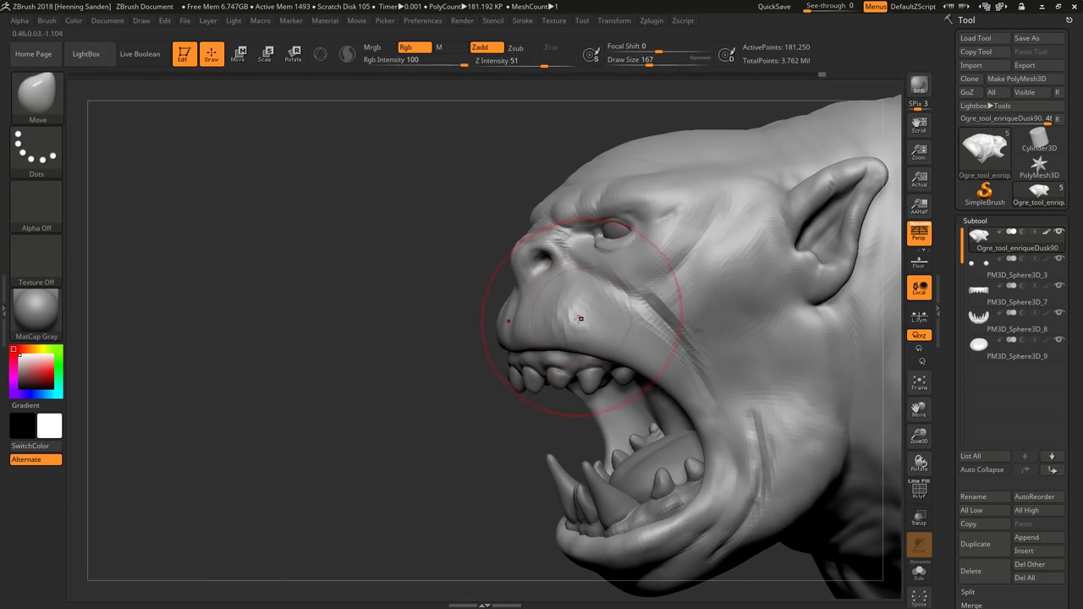
Build up the cheek around the nose-to-mouth fold with the ClayBuildup brush, working at draw sizes of 37 and 54.
key(b)
key(c)
key(b)
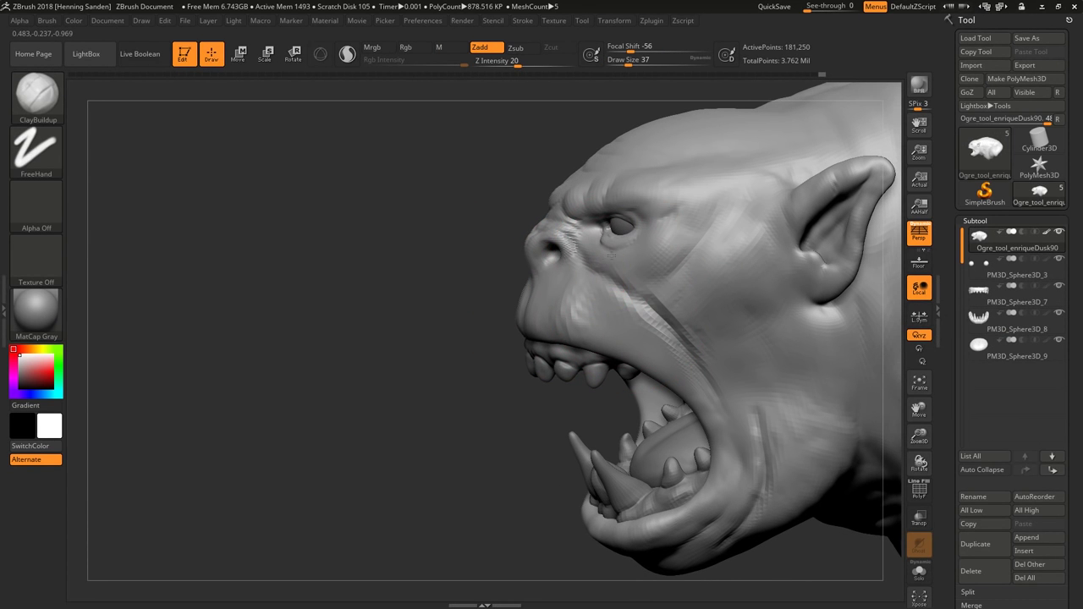
alt+right_drag(559, 296, 510, 262)
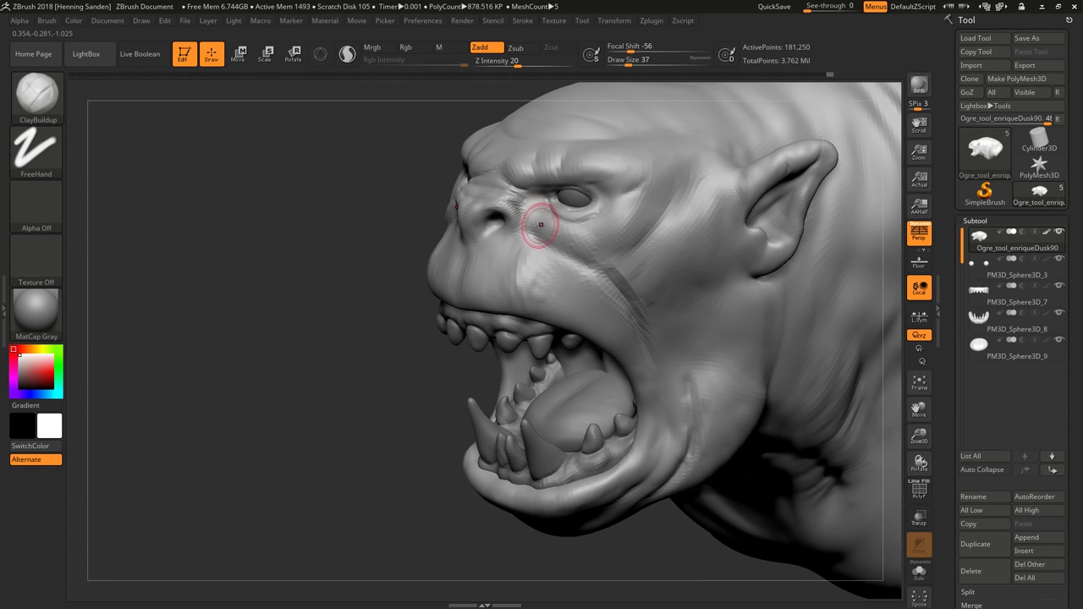
key(bracketleft)
key(bracketleft)
key(bracketleft)
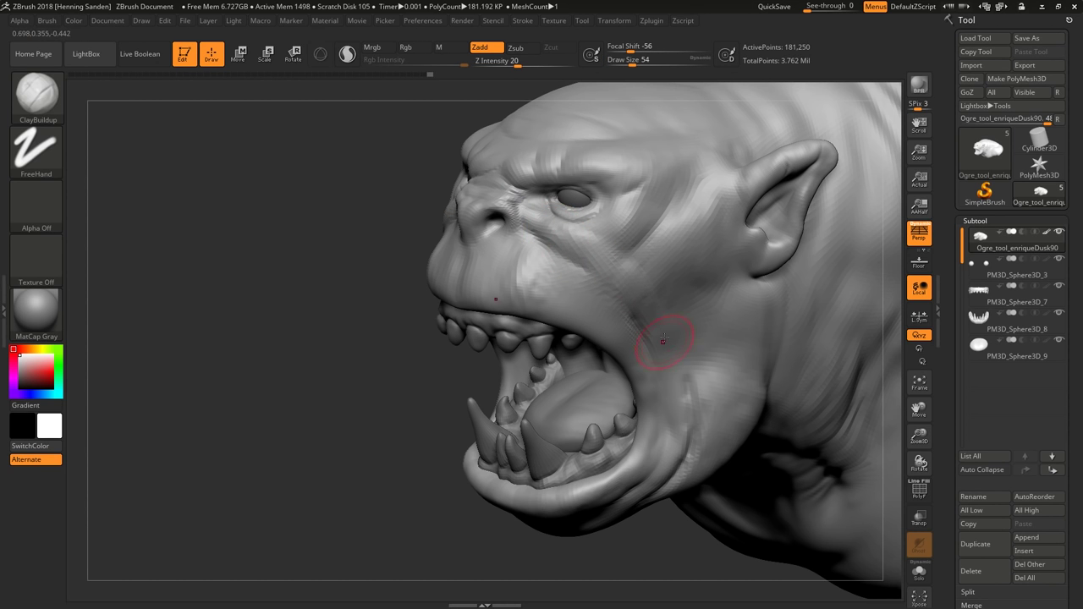
Build up the skin folds behind the mouth corner and along the jaw with ClayBuildup at draw sizes of 54 and 44.
right_drag(663, 341, 642, 299)
right_drag(681, 382, 457, 286)
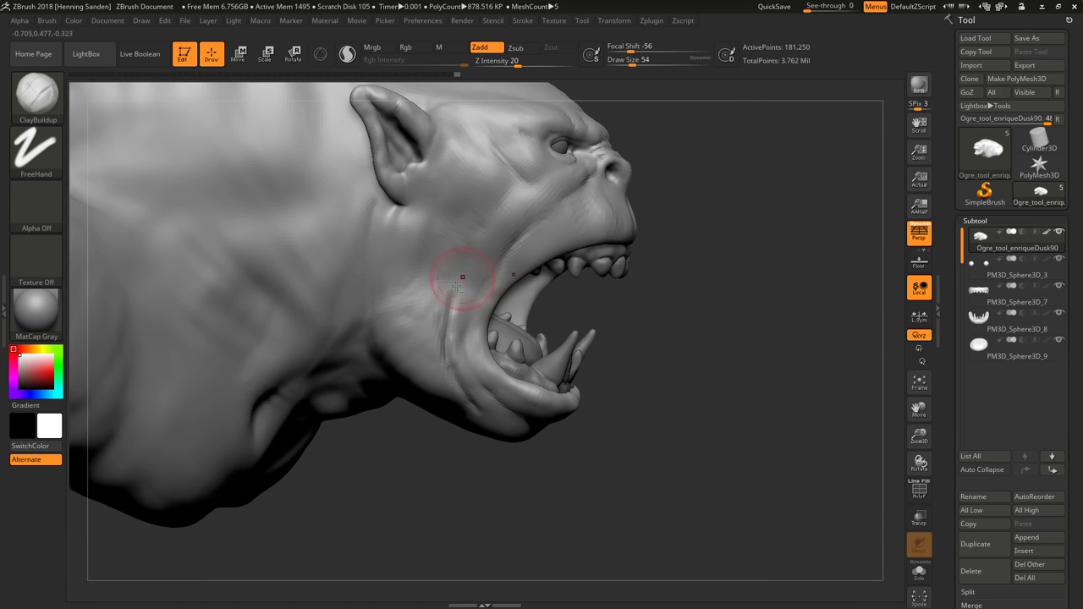
right_drag(604, 326, 544, 269)
key([)
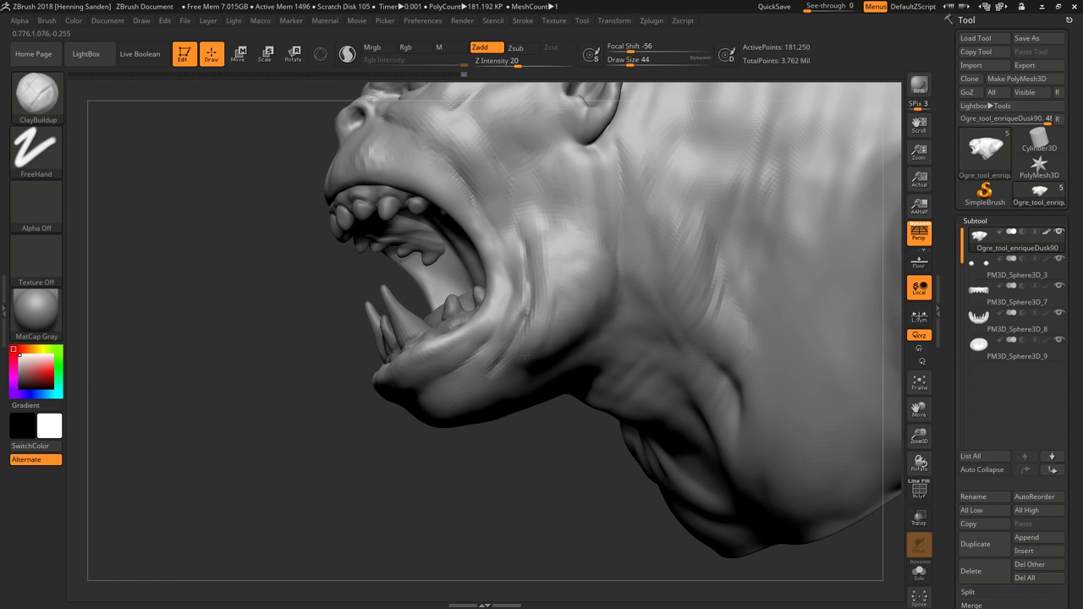
mouse_move(488, 380)
right_down()
mouse_move(499, 272)
mouse_move(381, 356)
right_up()
right_drag(427, 311, 603, 293)
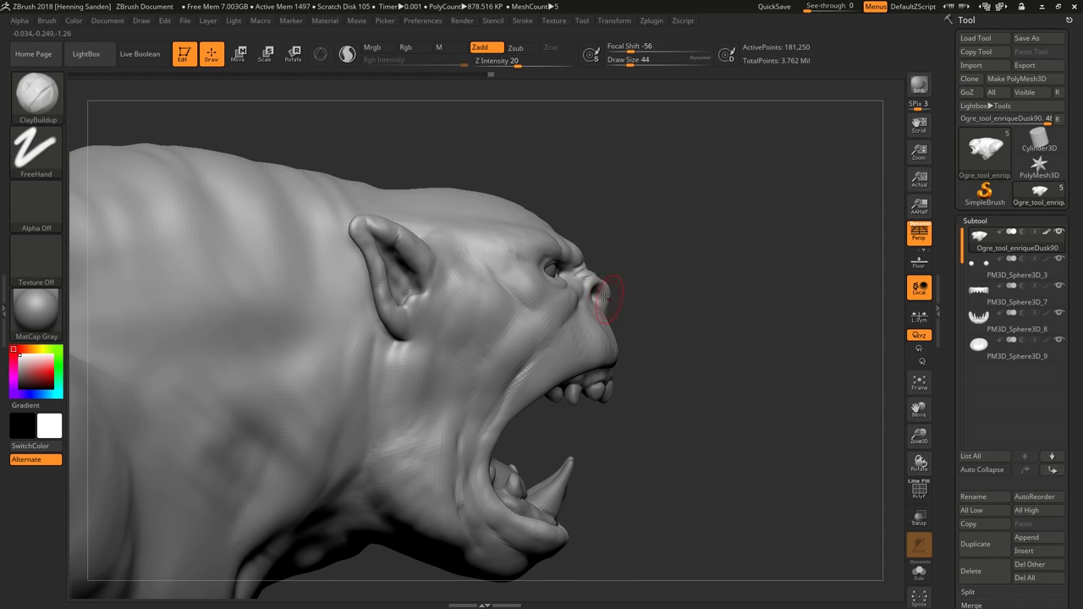
right_drag(566, 282, 565, 300)
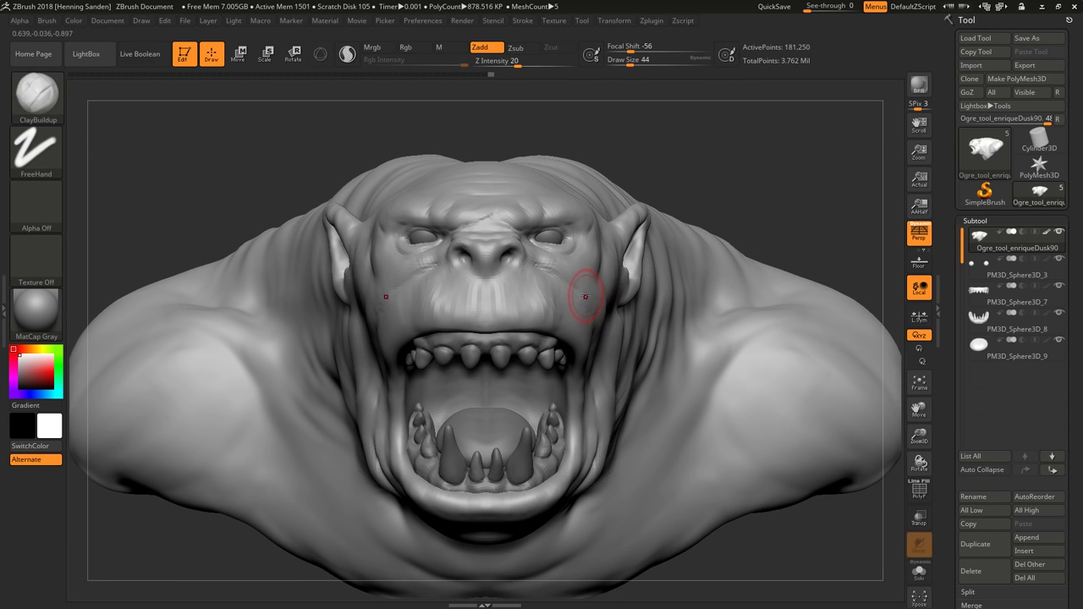
Reshape the upper lip from the front and from below with the Move brush at a draw size of 120.
key(b)
key(m)
key(v)
mouse_move(587, 274)
right_down()
mouse_move(568, 339)
mouse_move(574, 360)
mouse_move(560, 337)
right_up()
key(s)
mouse_move(560, 337)
mouse_down()
mouse_move(575, 334)
mouse_move(553, 329)
mouse_up()
right_drag(554, 329, 474, 288)
key(s)
drag(474, 288, 448, 271)
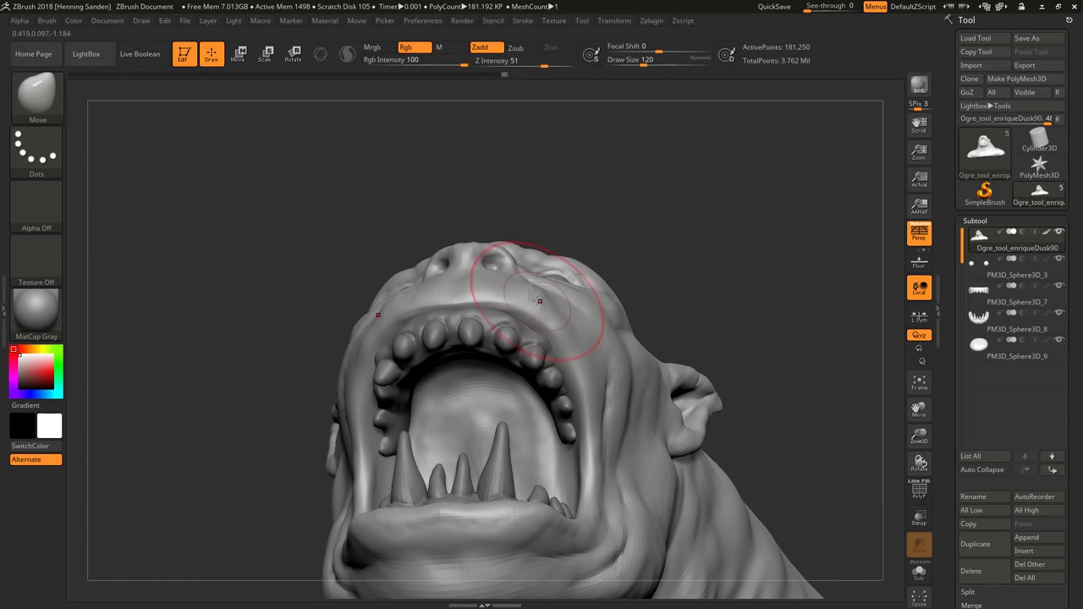
mouse_move(447, 271)
right_down()
mouse_move(533, 342)
mouse_move(532, 359)
right_up()
Even out the curve of the upper lip below the nose with the Move brush at a draw size of 128.
key(b)
key(c)
key(b)
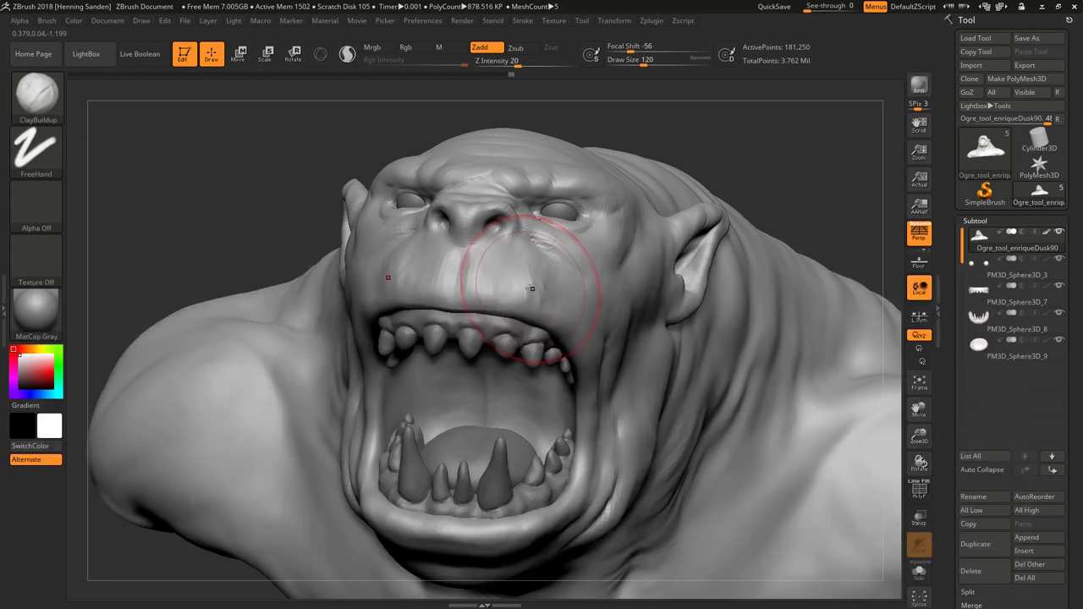
mouse_move(530, 286)
alt+right_down()
mouse_move(532, 271)
mouse_move(570, 356)
mouse_move(549, 321)
alt+right_up()
key(bracketleft)
key(bracketleft)
key(b)
key(m)
key(v)
key(bracketright)
key(bracketright)
key(bracketleft)
key(bracketleft)
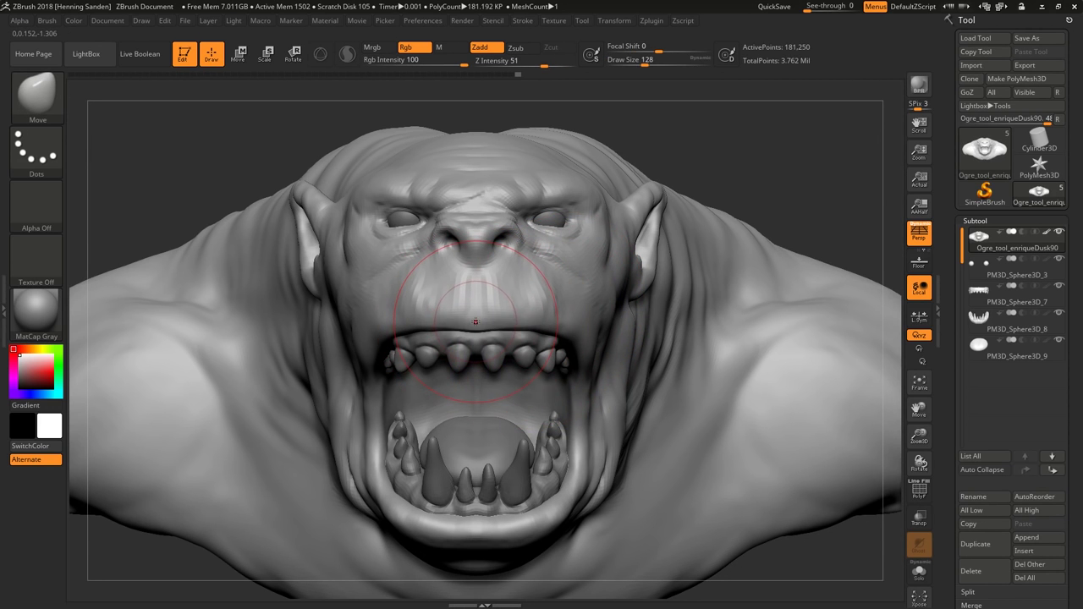
Pull the upper lip down over the gums and reshape the nostrils with the Move brush at draw sizes of 97 and 182.
mouse_move(450, 308)
right_down()
mouse_move(390, 322)
mouse_move(457, 307)
mouse_move(304, 384)
mouse_move(677, 309)
mouse_move(510, 328)
mouse_move(505, 315)
mouse_move(496, 327)
mouse_move(473, 285)
mouse_move(523, 286)
mouse_move(507, 254)
mouse_move(454, 205)
mouse_move(435, 302)
right_up()
key(bracketright)
key(bracketright)
key(bracketleft)
key(bracketleft)
key(bracketleft)
key(bracketright)
key(bracketright)
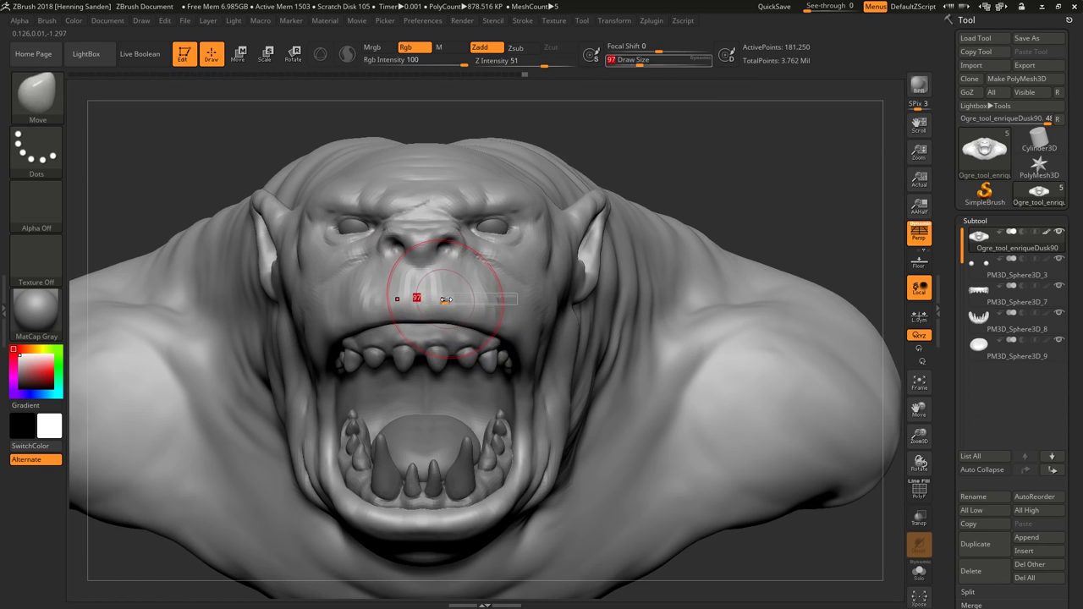
key(bracketright)
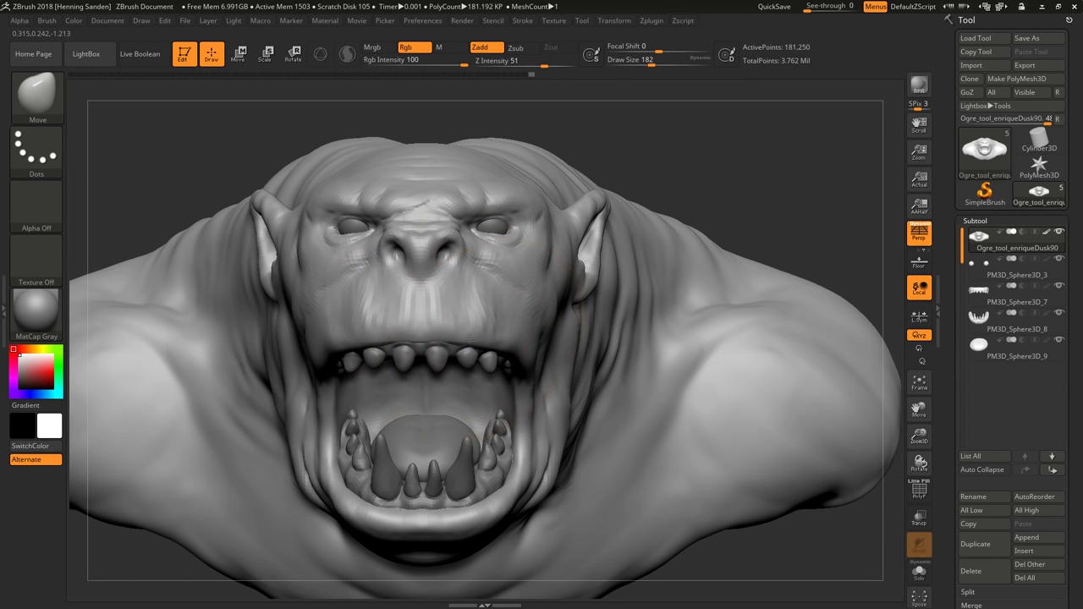
Refine the nose and muzzle silhouette in profile with the Move brush at draw sizes of 154, 172 and 120.
mouse_move(542, 330)
right_down()
mouse_move(449, 336)
mouse_move(491, 337)
mouse_move(419, 323)
mouse_move(464, 319)
right_up()
mouse_move(493, 278)
right_down()
mouse_move(516, 264)
mouse_move(440, 304)
mouse_move(328, 333)
mouse_move(478, 335)
mouse_move(431, 322)
right_up()
mouse_move(418, 276)
right_down()
mouse_move(398, 249)
mouse_move(399, 261)
right_up()
key(s)
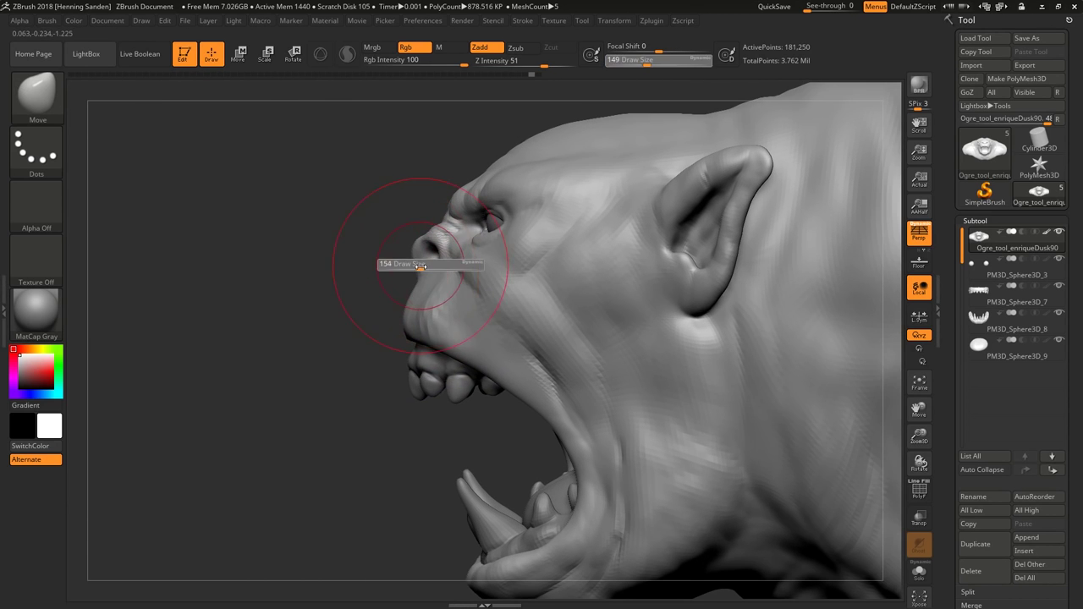
drag(399, 261, 420, 262)
ctrl+right_drag(417, 249, 421, 249)
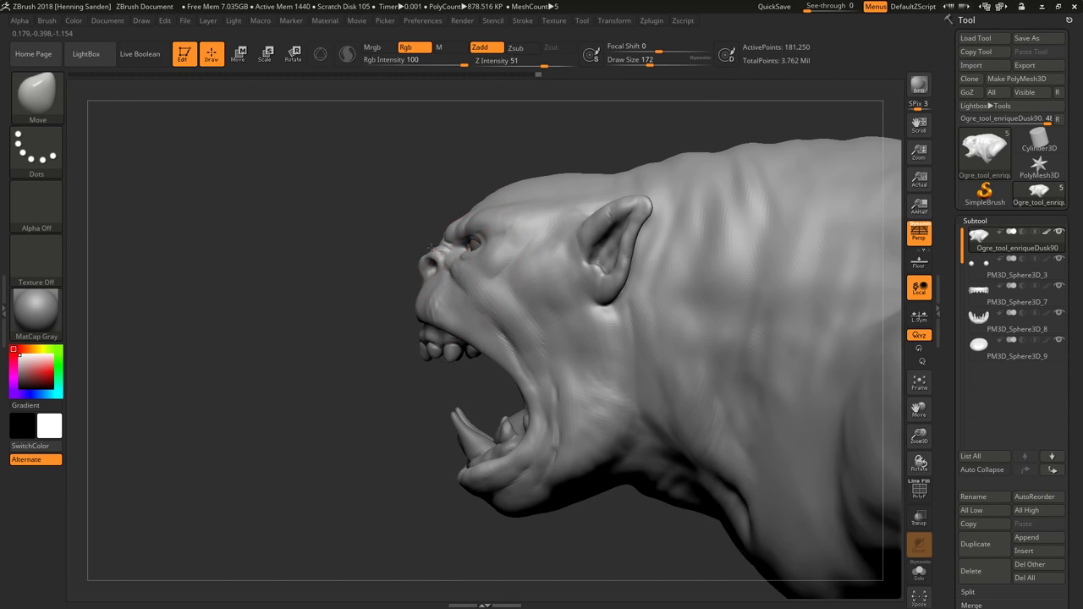
key(s)
drag(433, 252, 390, 252)
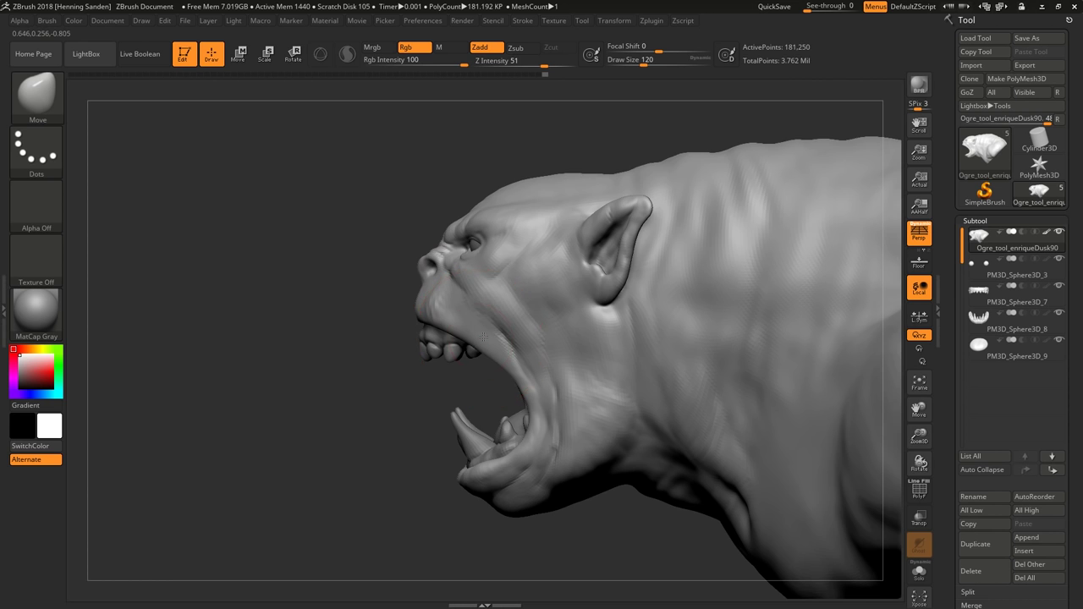
Build up the cheek beside the nose-to-mouth fold with the ClayBuildup brush at a draw size of 29.
mouse_move(483, 375)
right_down()
mouse_move(503, 370)
mouse_move(536, 325)
mouse_move(518, 319)
mouse_move(527, 314)
mouse_move(507, 351)
mouse_move(533, 372)
right_up()
key(b)
key(c)
key(b)
key(bracketleft)
key(bracketleft)
key(bracketleft)
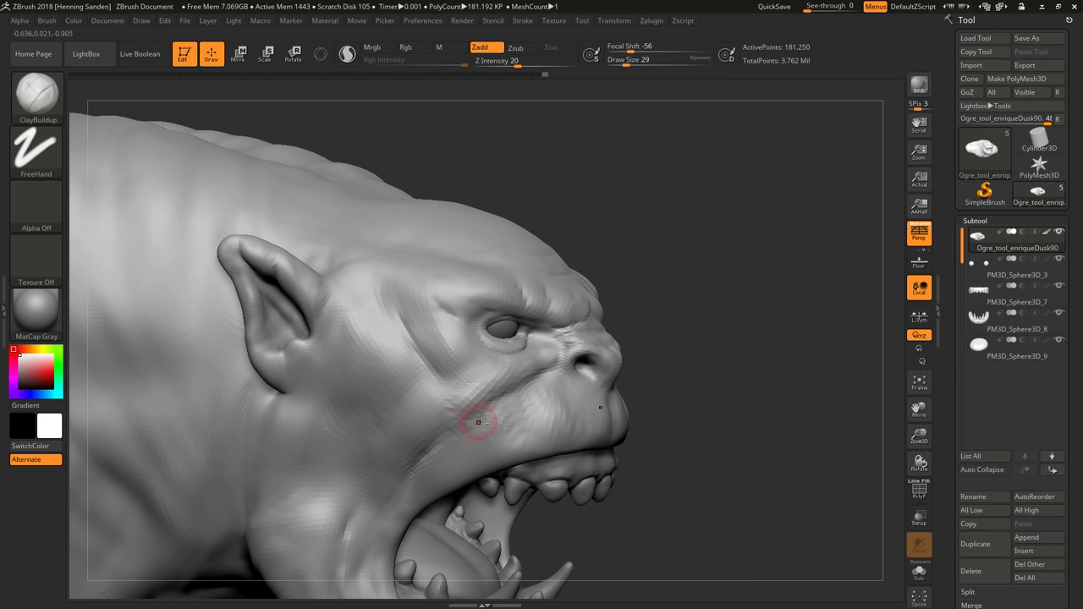
Thicken the upper lip and cheek on both sides of the fold with ClayBuildup at a draw size of 49.
mouse_move(478, 421)
right_down()
mouse_move(494, 374)
mouse_move(469, 390)
mouse_move(533, 338)
mouse_move(474, 377)
mouse_move(474, 389)
mouse_move(498, 385)
mouse_move(475, 384)
mouse_move(446, 311)
mouse_move(530, 290)
mouse_move(504, 280)
mouse_move(512, 267)
mouse_move(491, 292)
right_up()
key(bracketleft)
key(bracketright)
key(bracketright)
text(49)
key(Return)
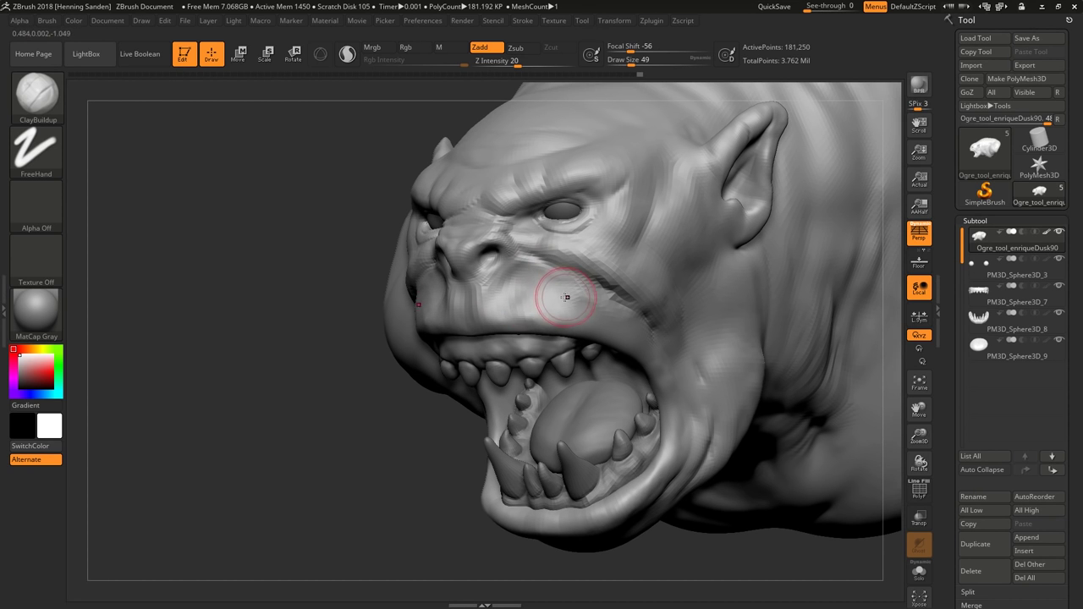
right_drag(566, 297, 539, 272)
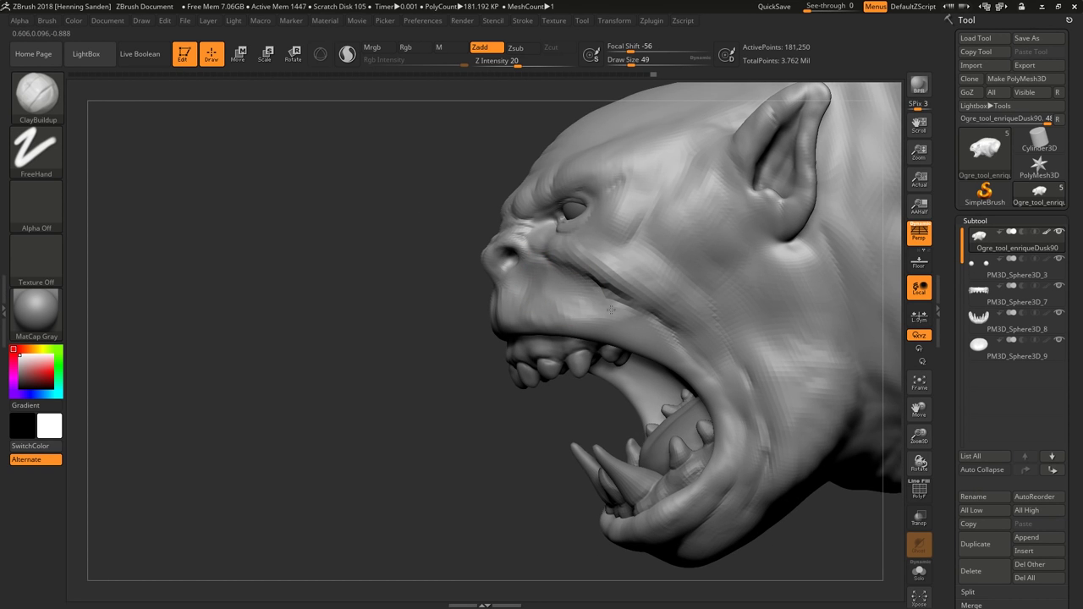
mouse_move(580, 310)
shift+right_down()
mouse_move(549, 300)
mouse_move(505, 255)
mouse_move(592, 317)
mouse_move(577, 314)
mouse_move(550, 270)
shift+right_up()
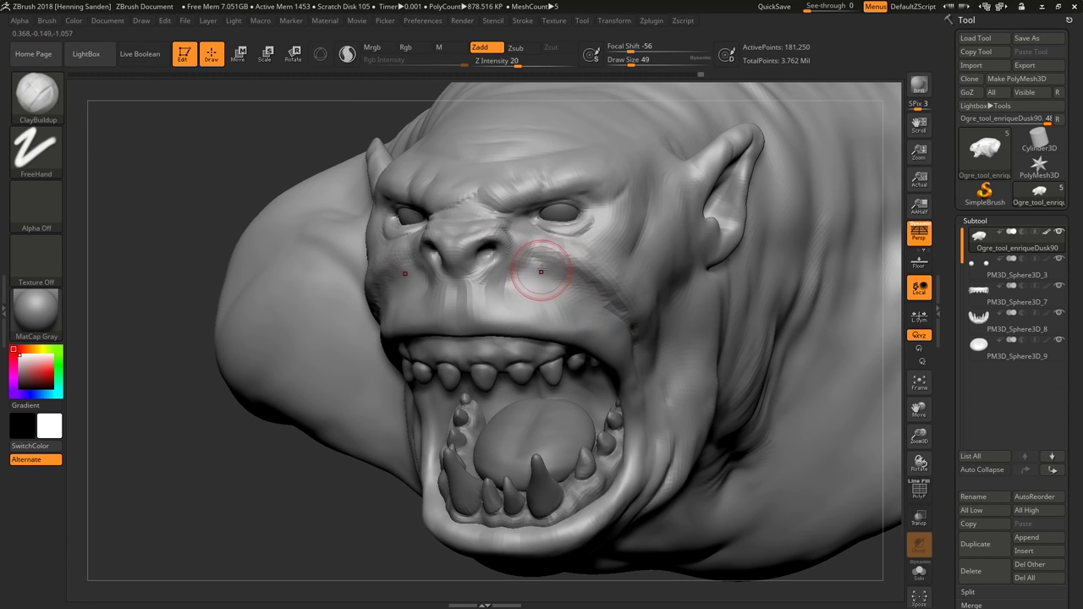
Add volume to the muzzle between the nose and the mouth corner with ClayBuildup at a draw size of 44.
key([)
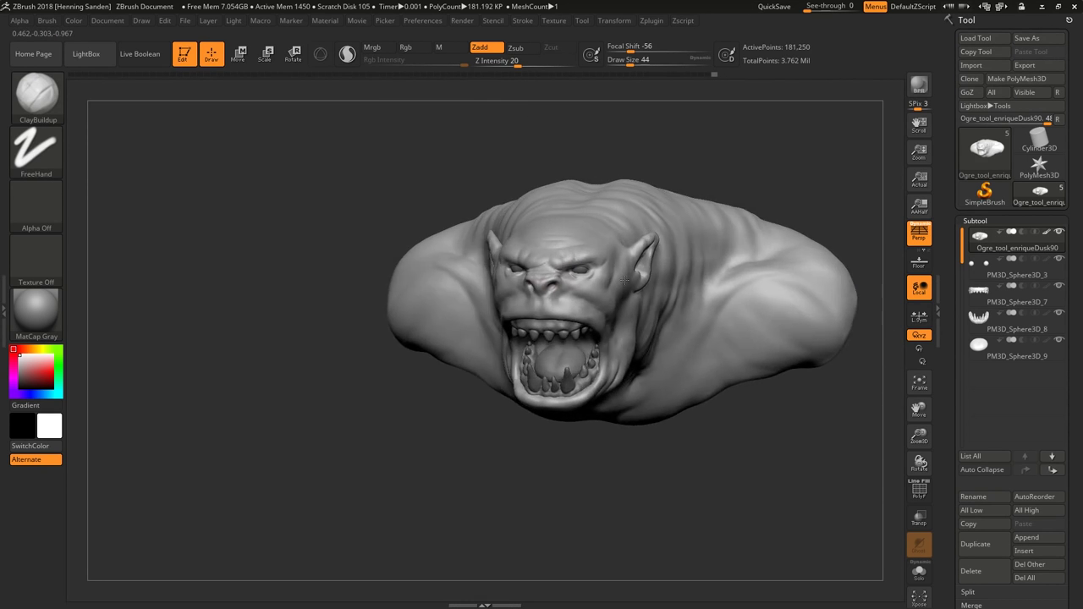
right_drag(624, 279, 558, 295)
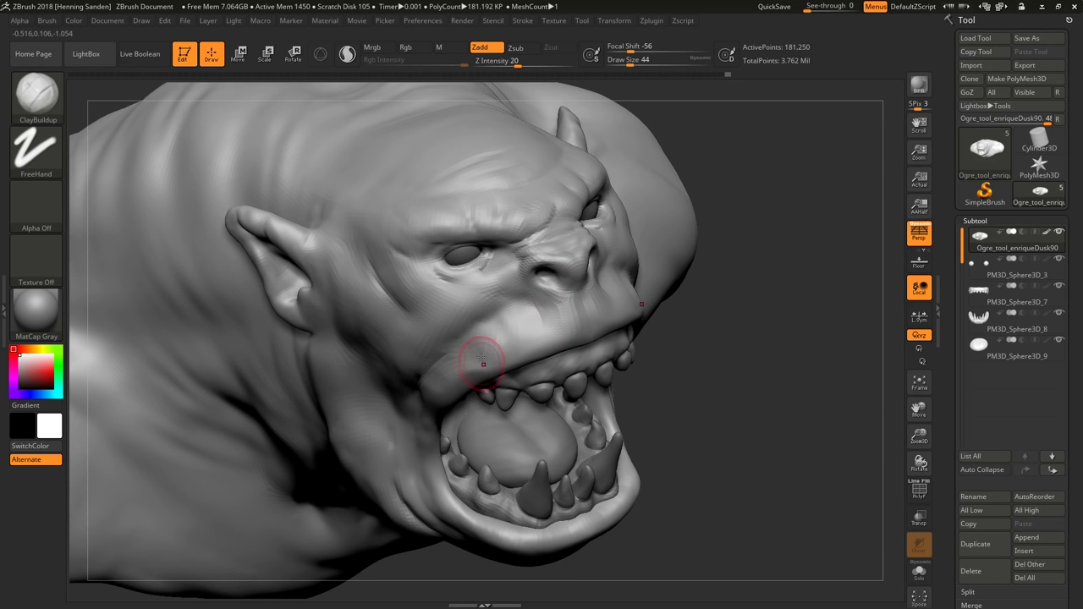
right_drag(481, 359, 513, 320)
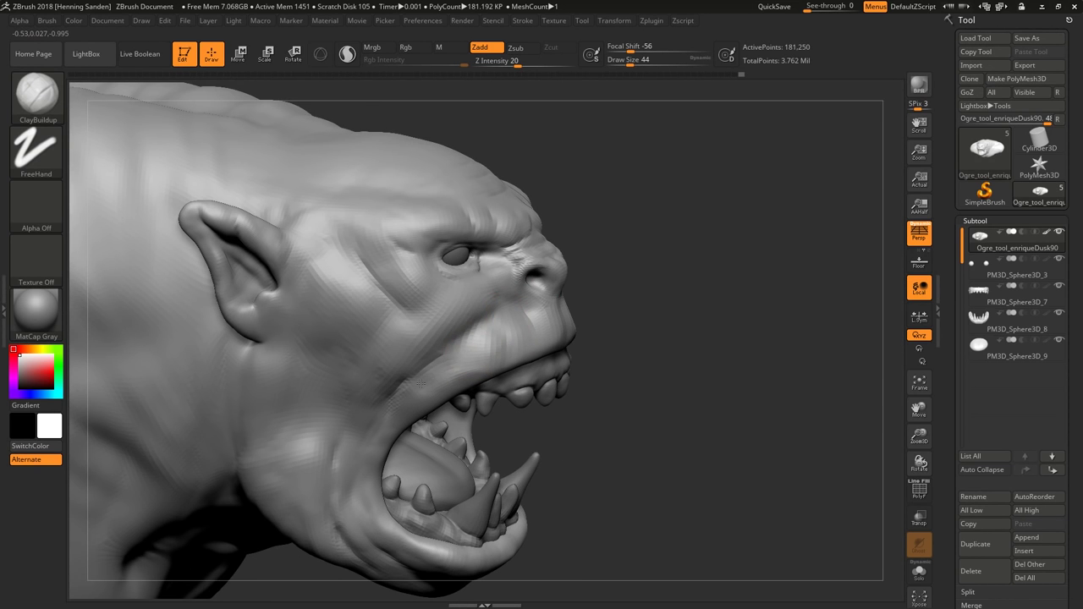
right_drag(421, 383, 524, 338)
Carve the fold running from the nostril across the cheek with the DamStandard brush at a draw size of 41.
key(b)
key(d)
key(s)
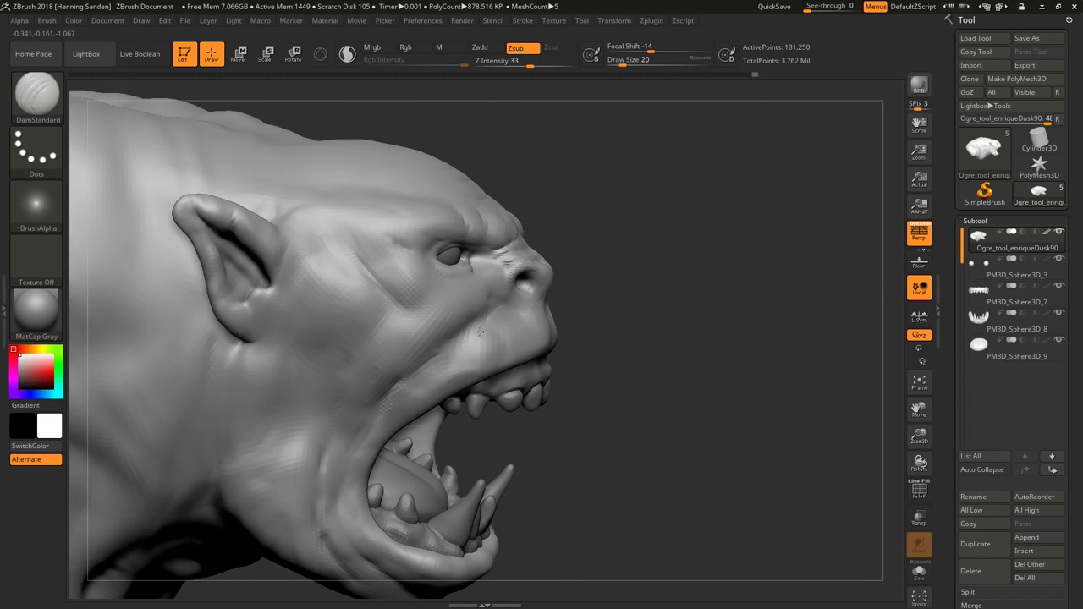
key(])
mouse_move(496, 261)
alt+right_down()
mouse_move(654, 263)
mouse_move(628, 242)
alt+right_up()
mouse_move(618, 240)
ctrl+right_down()
mouse_move(615, 219)
mouse_move(633, 241)
mouse_move(719, 245)
ctrl+right_up()
mouse_move(624, 255)
right_down()
mouse_move(584, 253)
mouse_move(635, 246)
mouse_move(600, 229)
mouse_move(613, 239)
right_up()
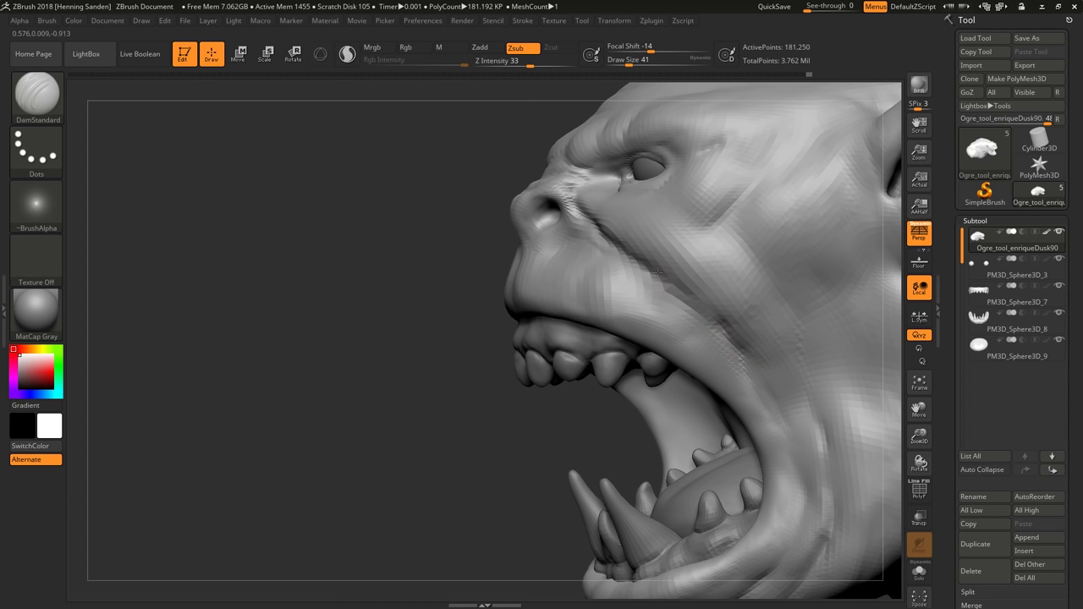
mouse_move(591, 253)
right_down()
mouse_move(585, 244)
mouse_move(614, 323)
right_up()
Build up the nostril and the underside of the nose with the ClayBuildup brush at draw sizes of 44 and 29.
key(b)
key(c)
key(b)
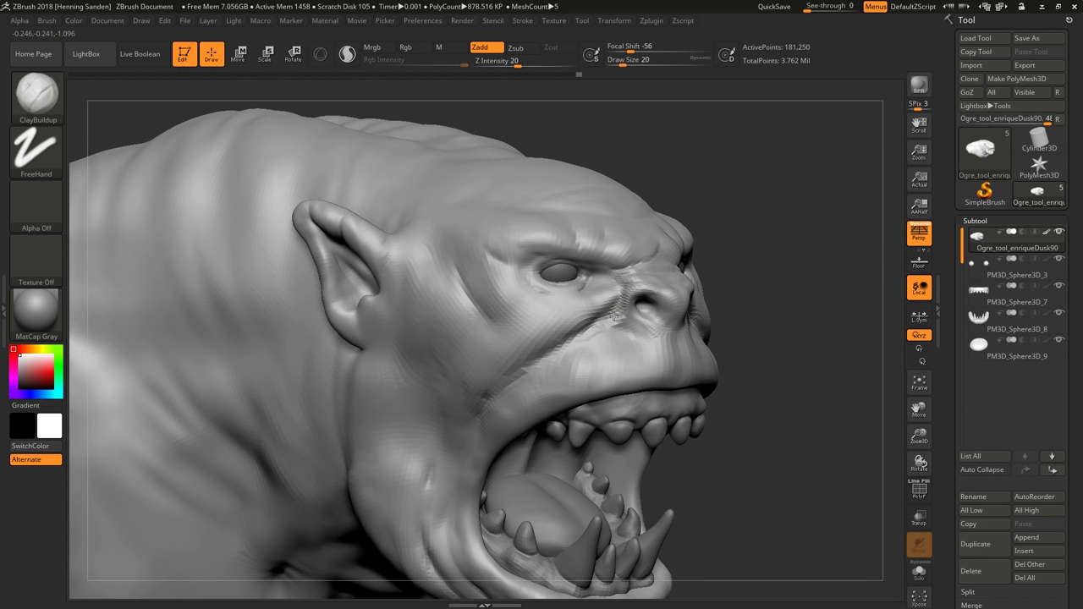
mouse_move(615, 320)
right_down()
mouse_move(533, 277)
mouse_move(579, 293)
right_up()
key(s)
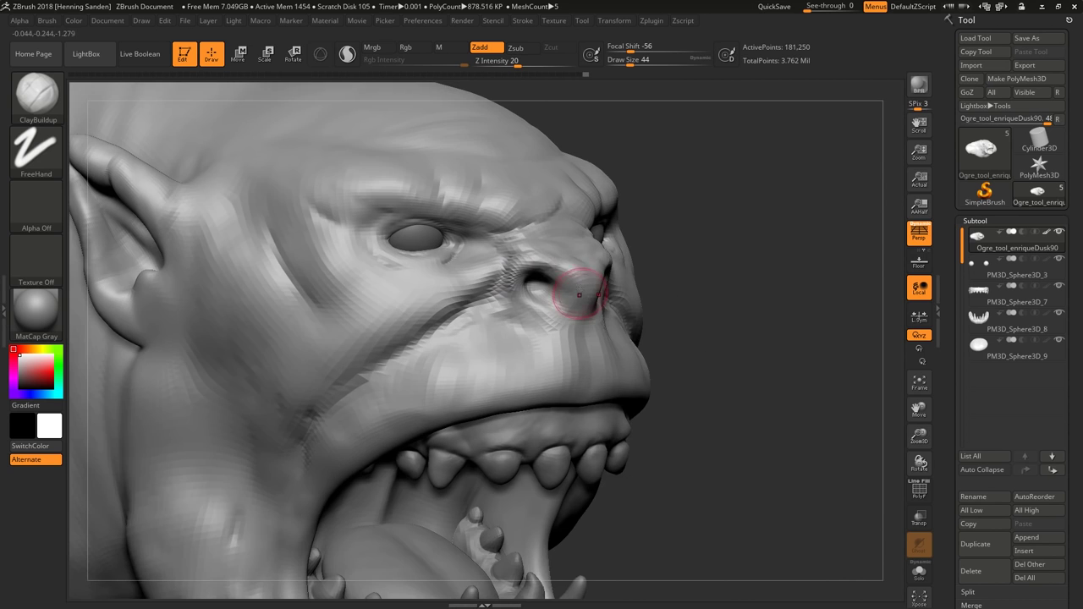
key(bracketleft)
key(bracketleft)
key(bracketleft)
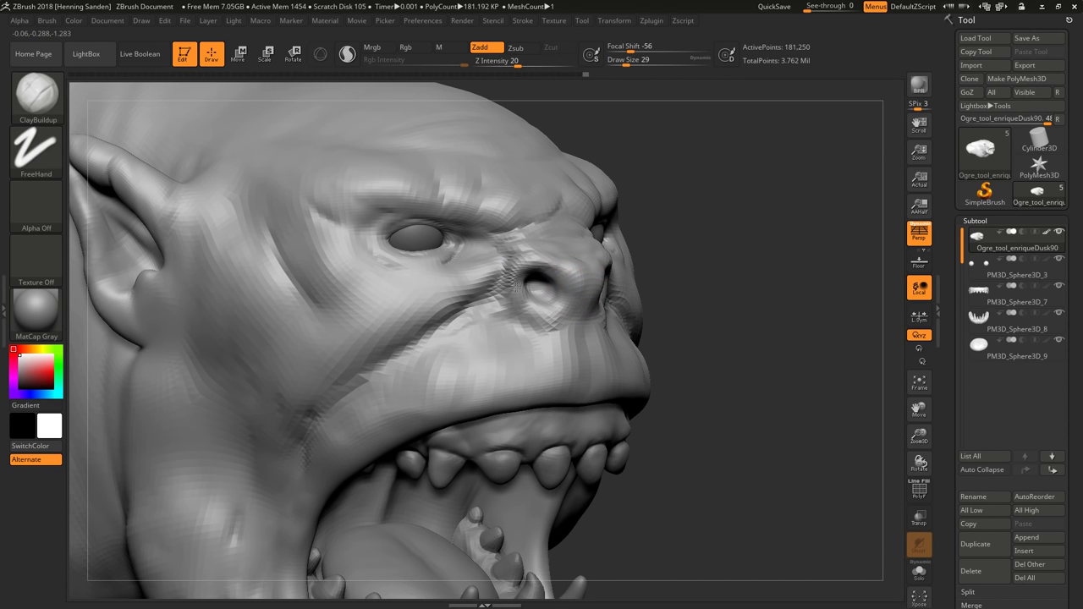
Fill out the upper lip below the nostril and deepen the cheek fold's lower end with ClayBuildup at size 41.
mouse_move(524, 271)
right_down()
mouse_move(518, 289)
mouse_move(543, 322)
mouse_move(571, 323)
right_up()
key(bracketright)
key(bracketright)
right_drag(554, 279, 570, 270)
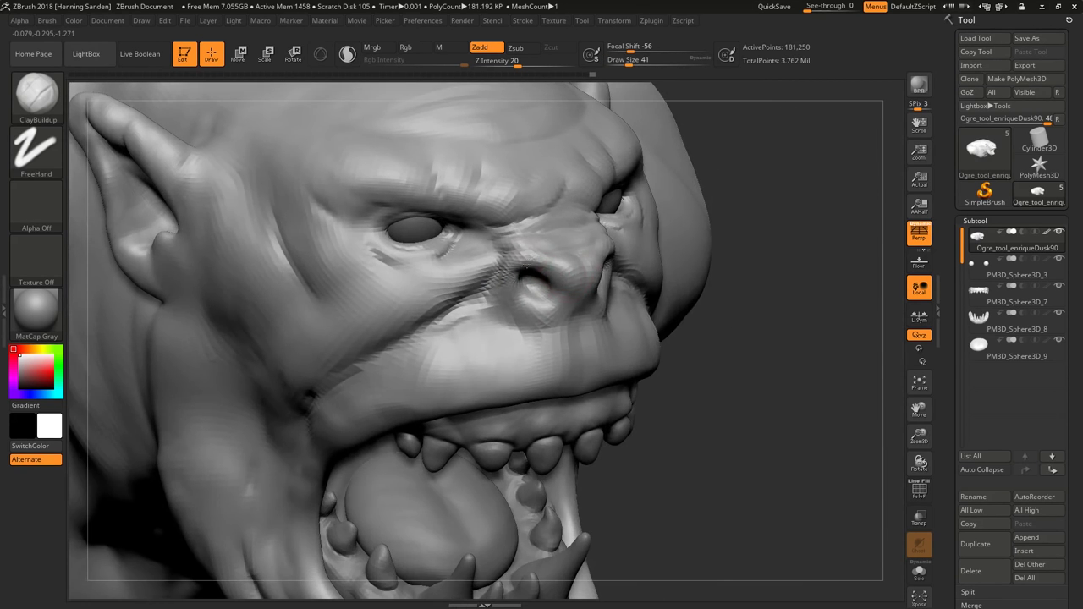
Sculpt and smooth the wrinkled skin between the nose bridge and inner eye corner with ClayBuildup at size 25.
key(bracketleft)
key(bracketleft)
mouse_move(515, 293)
right_down()
mouse_move(607, 290)
mouse_move(575, 292)
mouse_move(637, 308)
mouse_move(619, 303)
right_up()
key(bracketleft)
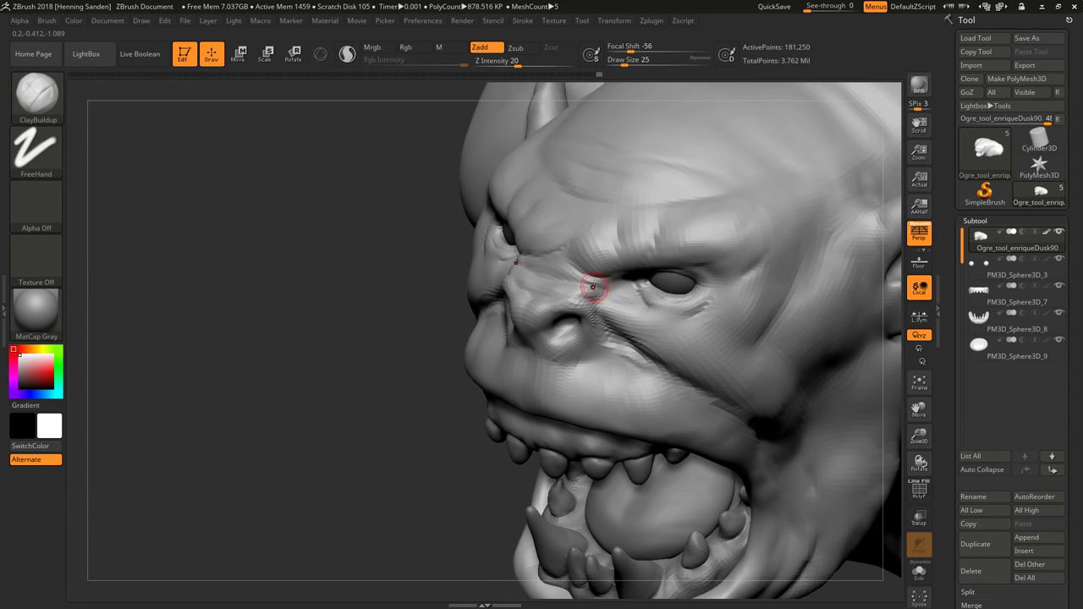
key(shift)
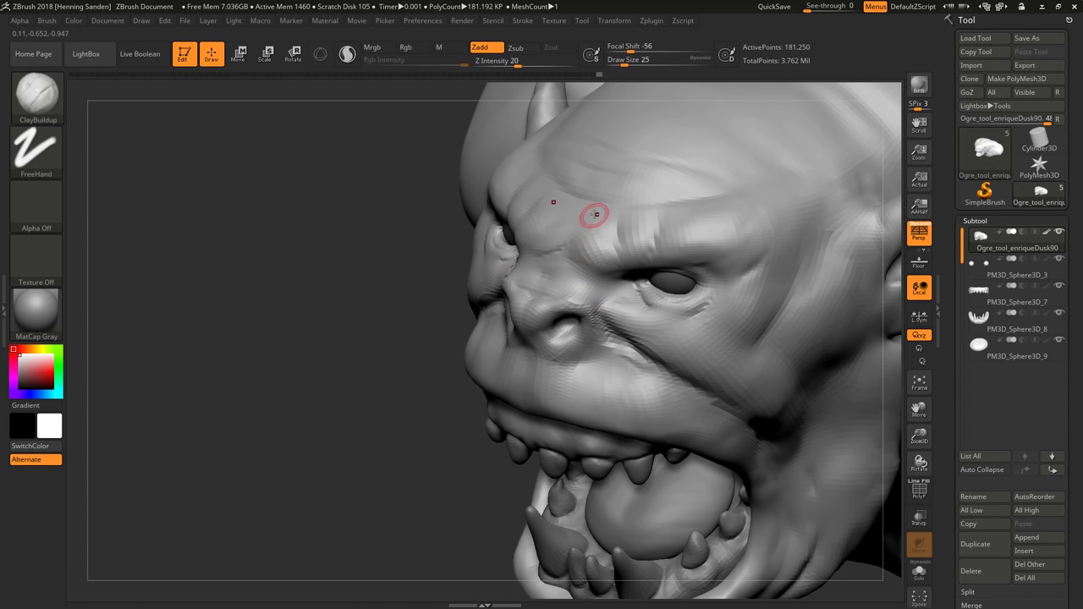
Build up the snarl fold where it meets the side of the nose with ClayBuildup at draw sizes of 37 and 35.
right_drag(592, 212, 617, 306)
key(bracketright)
key(bracketright)
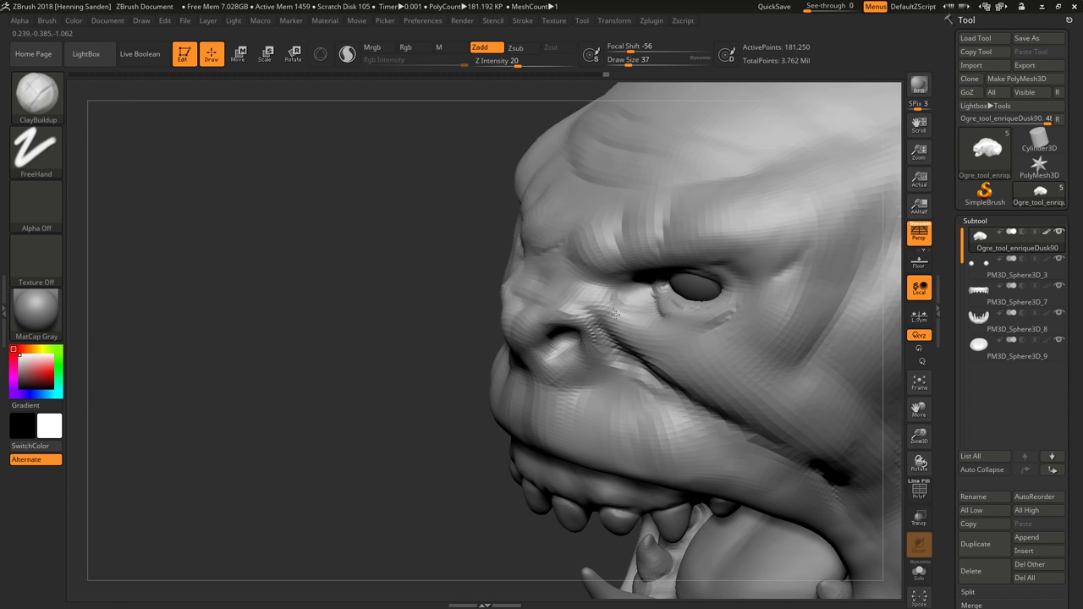
mouse_move(615, 314)
right_down()
mouse_move(652, 387)
mouse_move(598, 296)
mouse_move(627, 323)
mouse_move(613, 302)
mouse_move(533, 285)
mouse_move(461, 285)
mouse_move(612, 326)
right_up()
key(bracketleft)
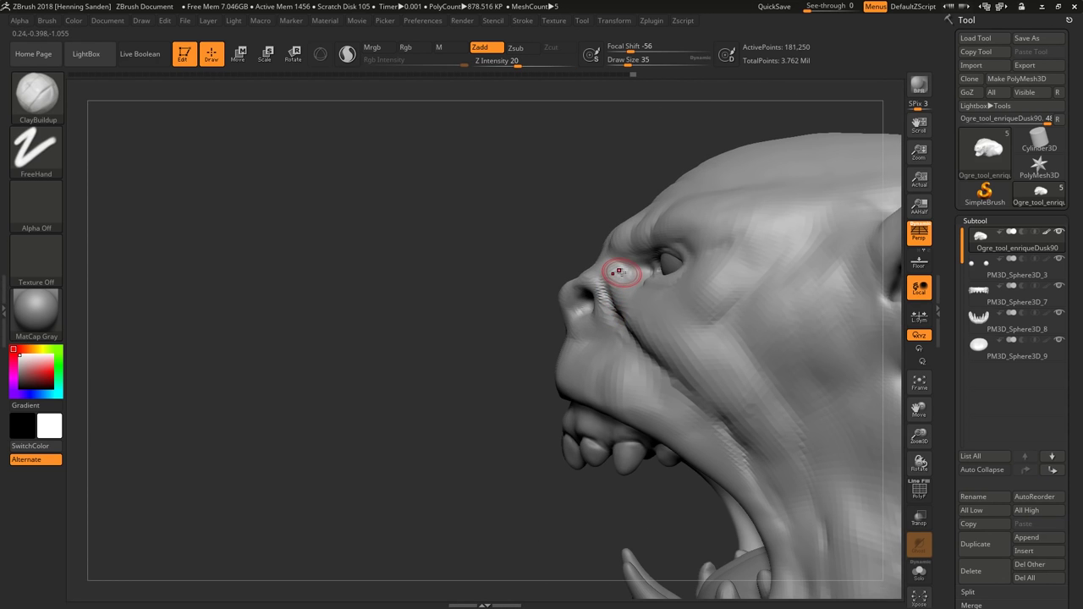
Reshape the nose bridge and nose tip in profile with the Move brush at draw sizes of 80 and 59.
key(b)
key(m)
key(v)
key(s)
drag(604, 272, 597, 273)
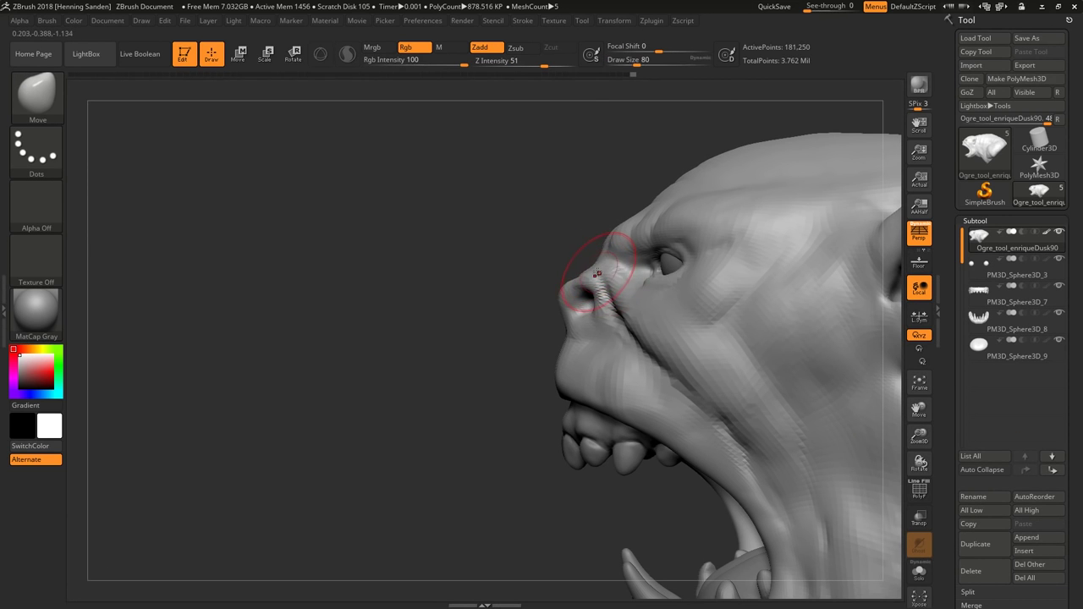
key(bracketright)
key(bracketright)
key(bracketright)
key(bracketright)
key(bracketright)
key(bracketright)
key(bracketleft)
key(bracketleft)
key(bracketleft)
key(bracketleft)
key(bracketleft)
key(bracketleft)
key(bracketleft)
key(bracketleft)
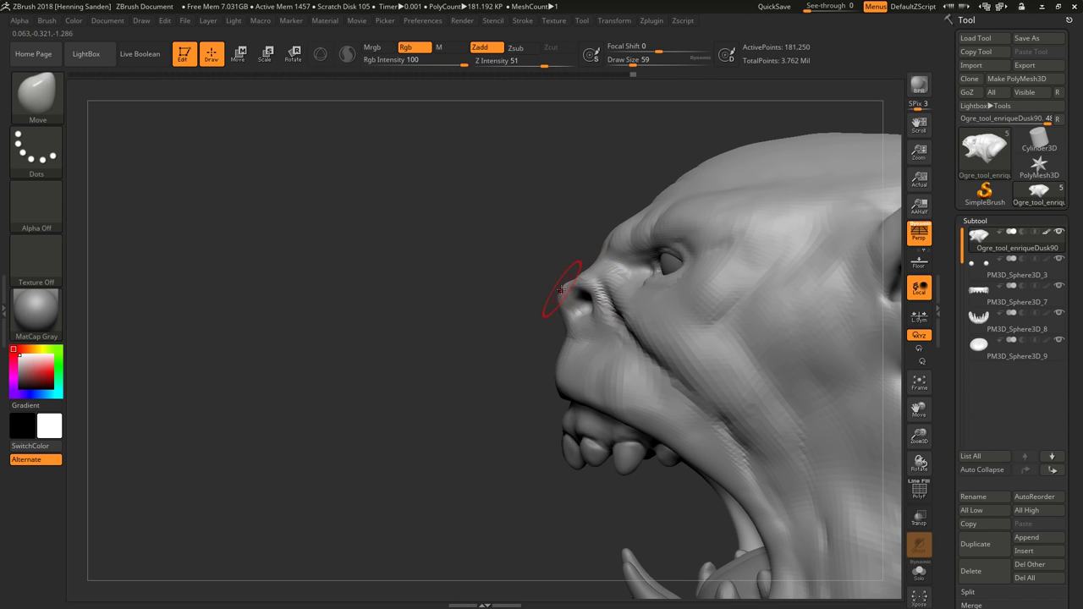
mouse_move(565, 292)
mouse_down()
mouse_move(332, 311)
mouse_move(634, 348)
mouse_move(611, 332)
mouse_up()
key(f)
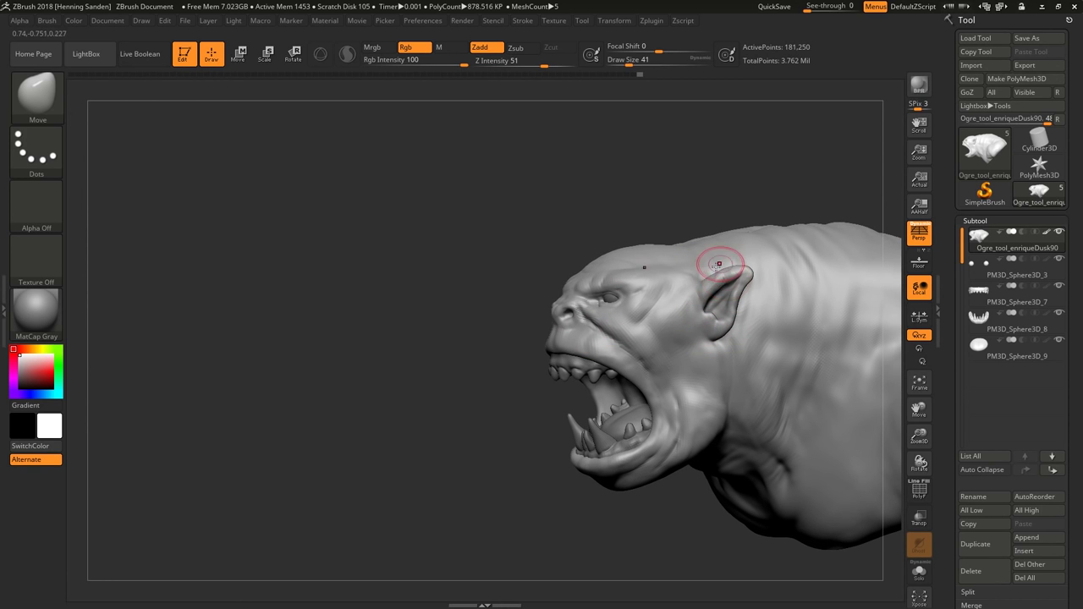
Adjust the muzzle with the Move brush at size 41, and the jaw's outline from below at sizes 124 and 108.
right_drag(654, 277, 636, 345)
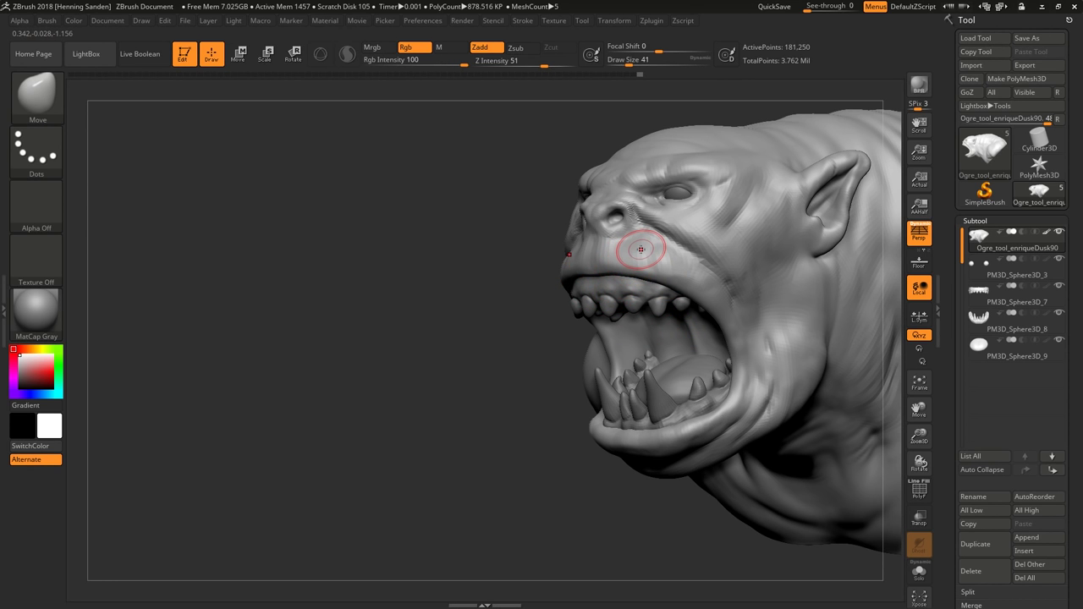
mouse_move(651, 300)
right_down()
mouse_move(716, 302)
mouse_move(615, 272)
mouse_move(629, 279)
right_up()
key(bracketright)
key(bracketright)
key(bracketright)
key(bracketright)
mouse_move(641, 363)
ctrl+right_down()
mouse_move(626, 275)
mouse_move(507, 406)
mouse_move(536, 438)
mouse_move(621, 406)
mouse_move(599, 387)
mouse_move(617, 466)
ctrl+right_up()
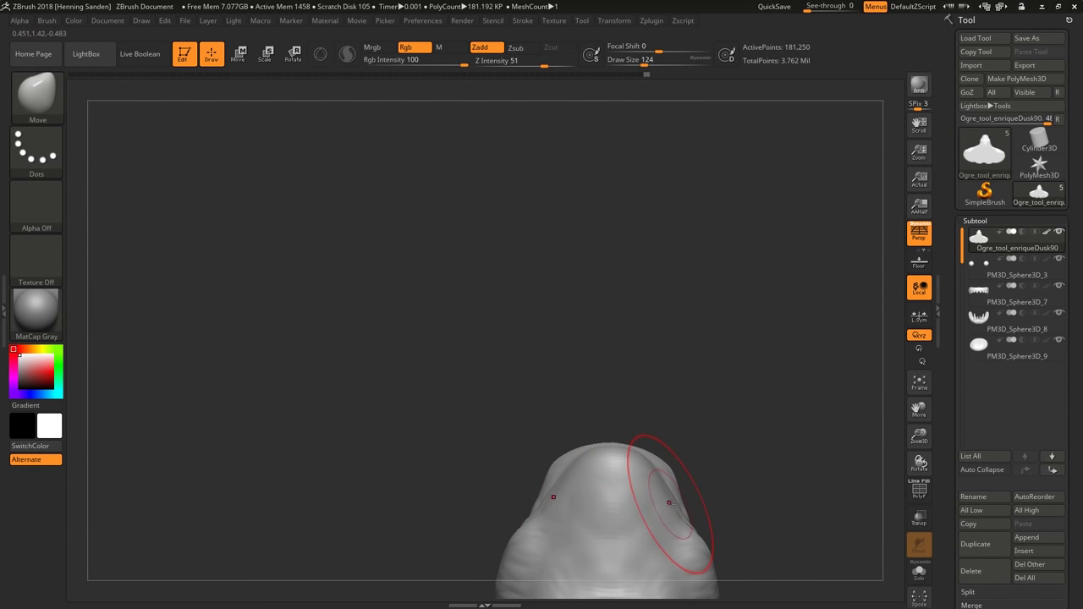
key(bracketright)
mouse_move(666, 412)
right_down()
mouse_move(633, 382)
mouse_move(651, 336)
right_up()
key(bracketleft)
key(bracketleft)
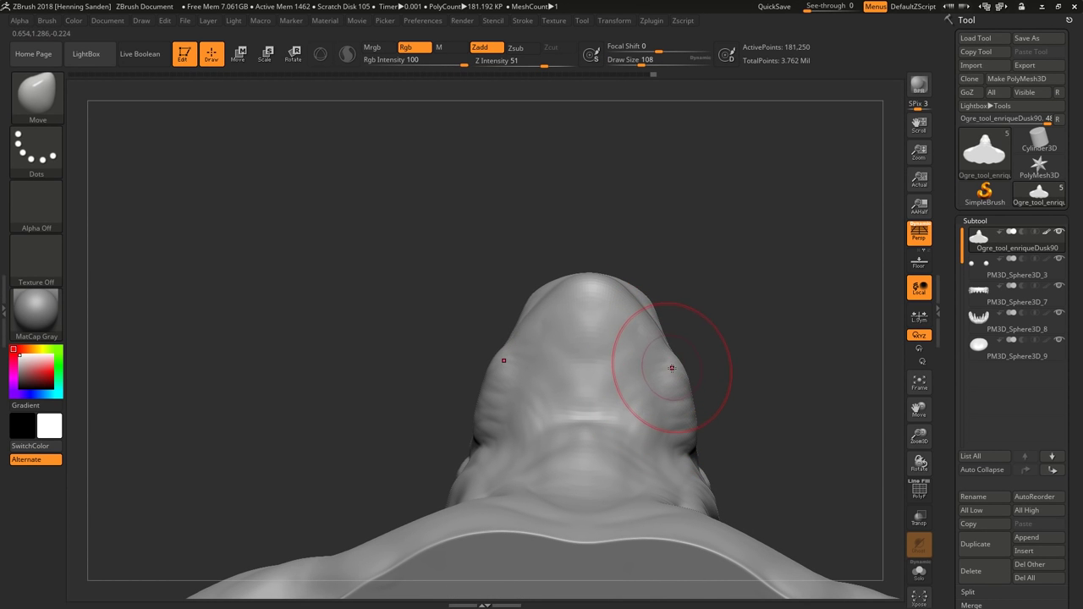
Reshape the jawline and the transition into the throat in profile with the Move brush at draw size 172.
mouse_move(671, 367)
right_down()
mouse_move(655, 390)
mouse_move(630, 377)
mouse_move(598, 348)
mouse_move(594, 307)
mouse_move(580, 306)
mouse_move(610, 332)
mouse_move(606, 398)
right_up()
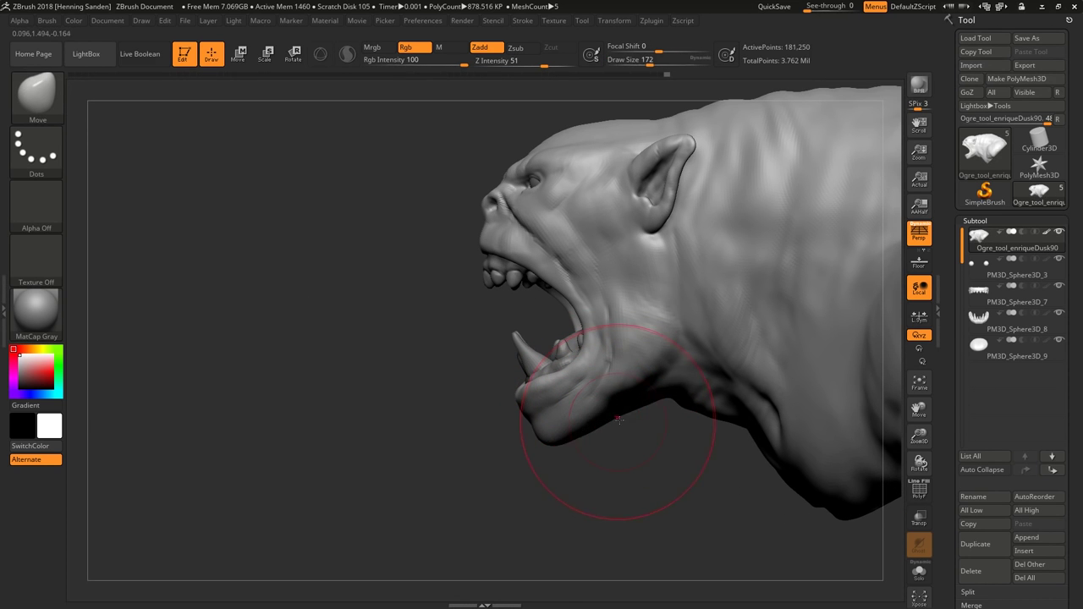
ctrl+right_drag(668, 417, 748, 341)
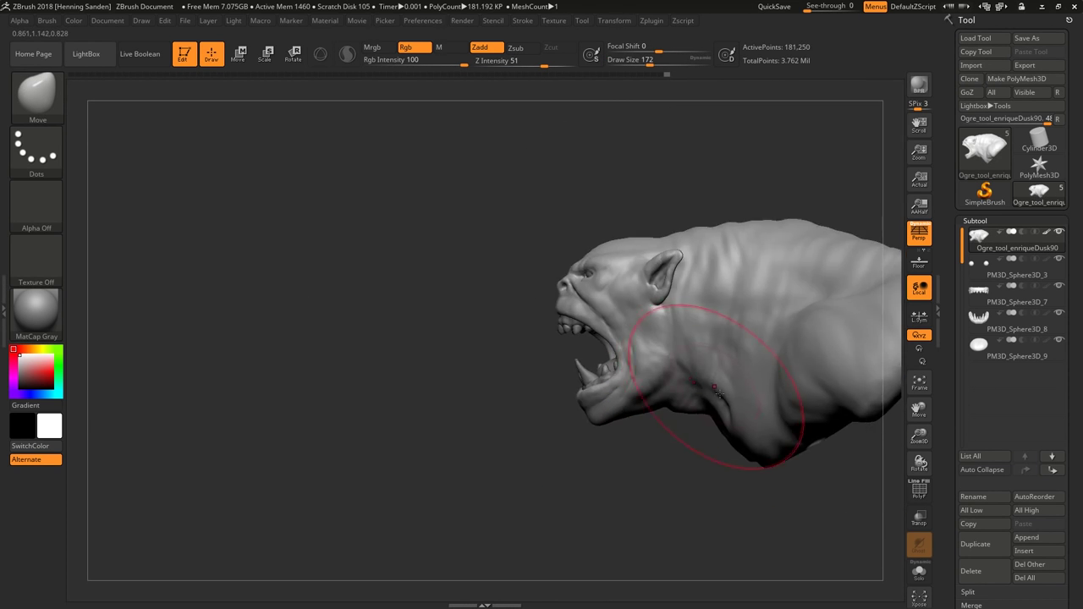
key(s)
mouse_move(677, 444)
mouse_down()
mouse_move(739, 453)
mouse_move(745, 472)
mouse_up()
ctrl+right_drag(675, 412, 643, 372)
key(s)
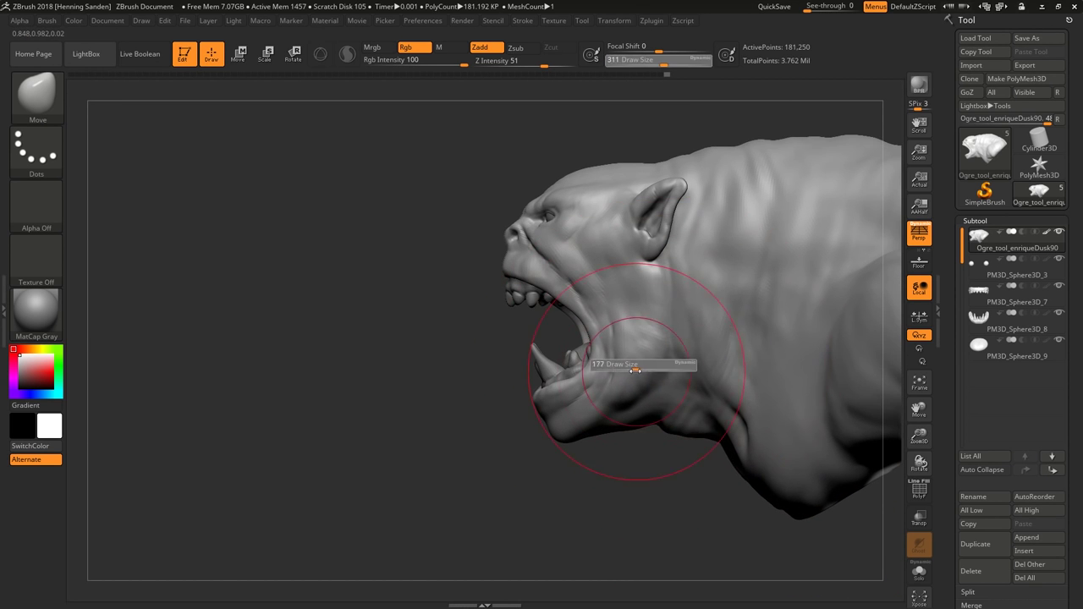
drag(643, 365, 622, 364)
key(s)
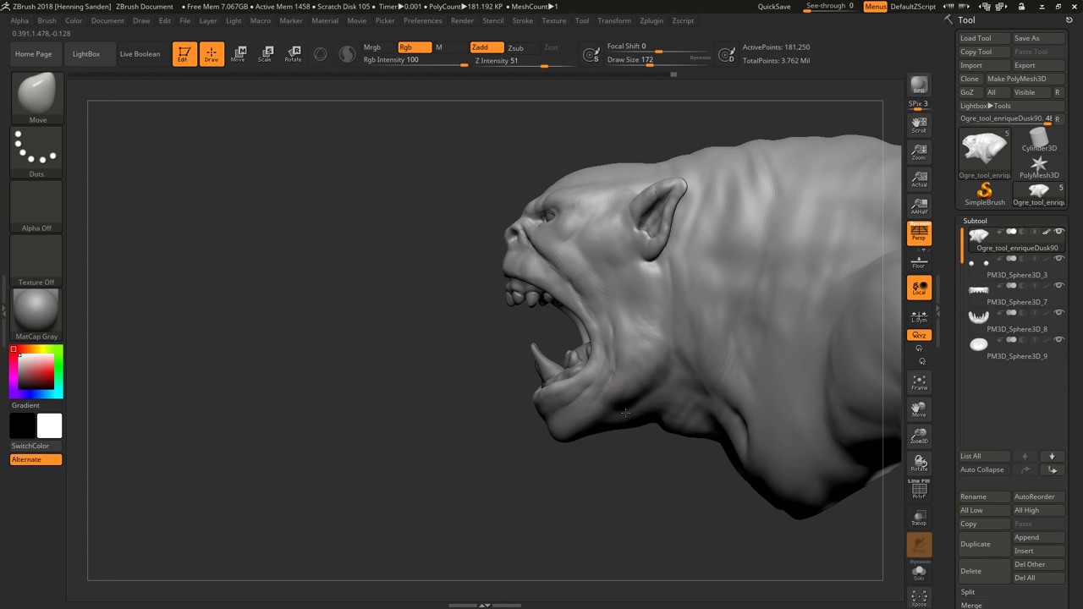
Build up the jaw muscle below the ear and the side of the lower jaw with ClayBuildup at draw sizes of 59 and 68.
mouse_move(622, 404)
right_down()
mouse_move(674, 326)
mouse_move(635, 338)
mouse_move(676, 271)
mouse_move(641, 338)
right_up()
key(bracketleft)
key(bracketleft)
key(b)
key(c)
key(b)
key(bracketleft)
key(bracketleft)
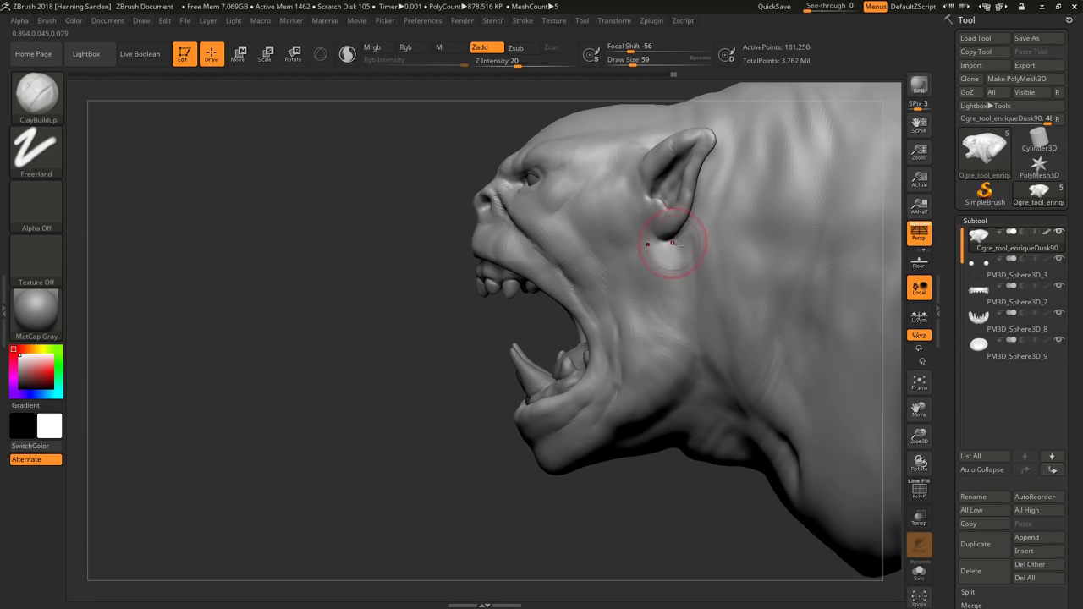
mouse_move(664, 328)
right_down()
mouse_move(674, 232)
mouse_move(580, 315)
right_up()
key(bracketleft)
key(bracketleft)
key(bracketright)
key(bracketright)
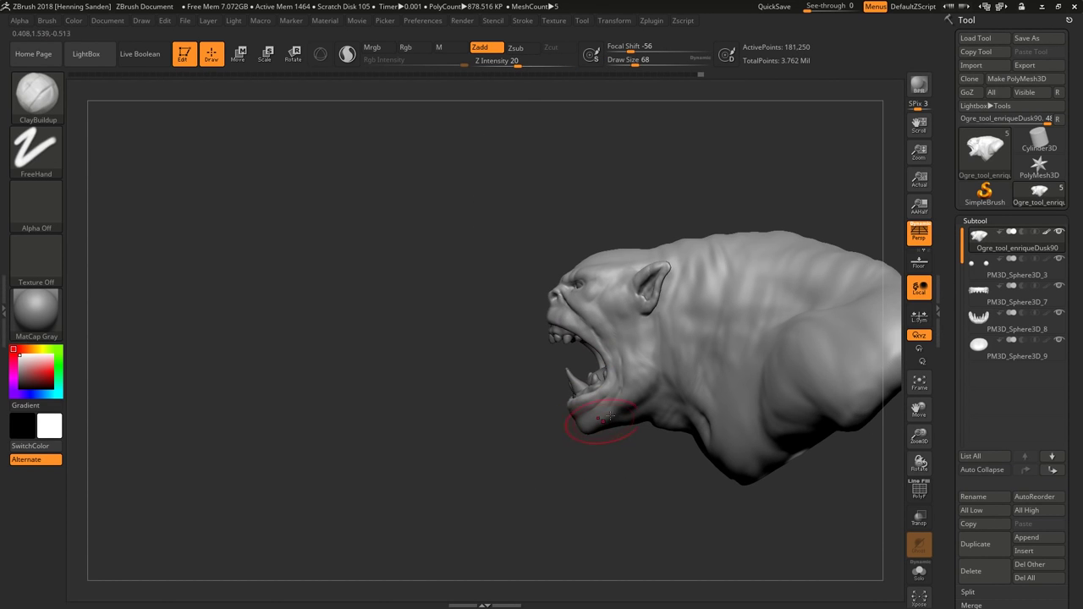
Reshape the underside and sides of the lower jaw with the Move brush at draw sizes of 94 and 116.
ctrl+right_drag(581, 423, 610, 417)
key(f)
right_drag(593, 377, 575, 453)
mouse_move(498, 385)
right_down()
mouse_move(583, 423)
mouse_move(626, 463)
mouse_move(584, 440)
mouse_move(590, 458)
mouse_move(596, 398)
mouse_move(551, 313)
mouse_move(567, 325)
mouse_move(560, 355)
right_up()
key(b)
key(m)
key(v)
key(s)
key(s)
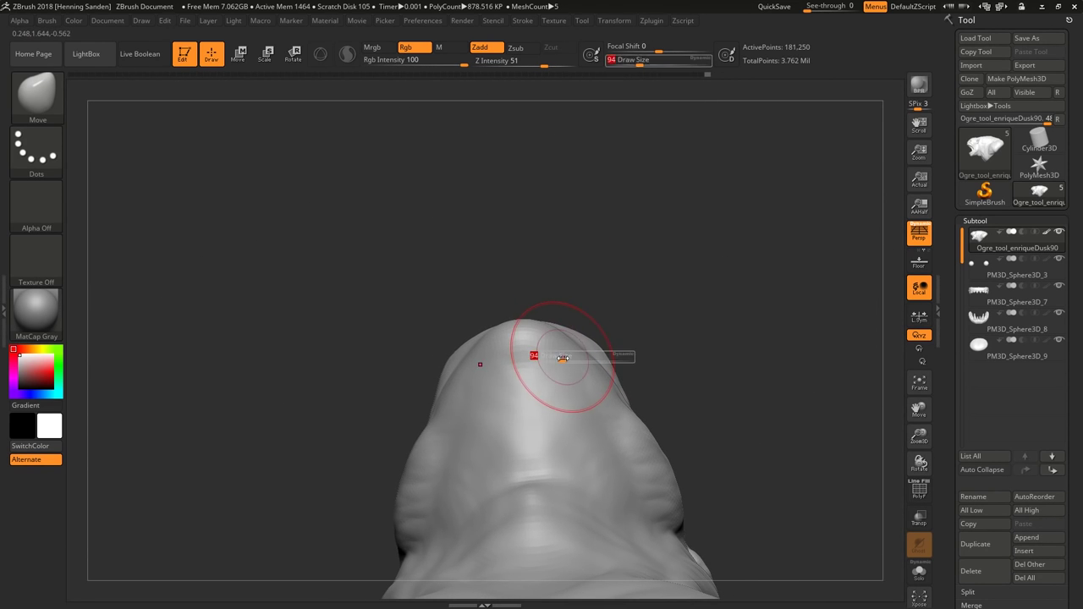
mouse_move(561, 355)
mouse_down()
mouse_move(576, 354)
mouse_move(532, 346)
mouse_up()
key(s)
mouse_move(532, 346)
right_down()
mouse_move(571, 473)
mouse_move(447, 454)
mouse_move(764, 188)
right_up()
right_drag(623, 305, 586, 334)
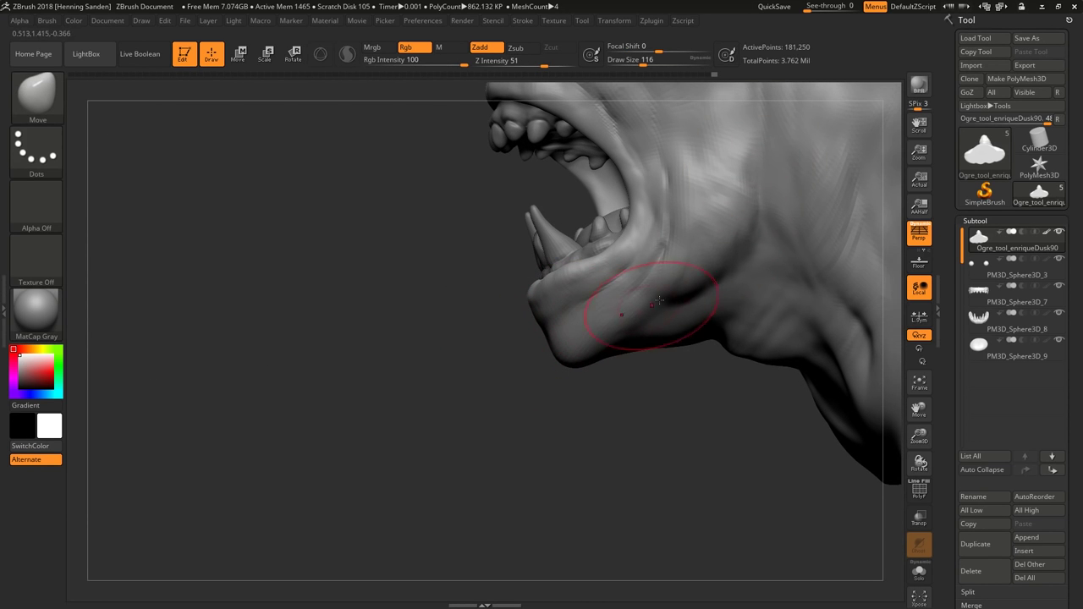
Refine the chin's profile and the lower edge of the jaw with the Move brush at draw size 83.
right_drag(664, 262, 657, 205)
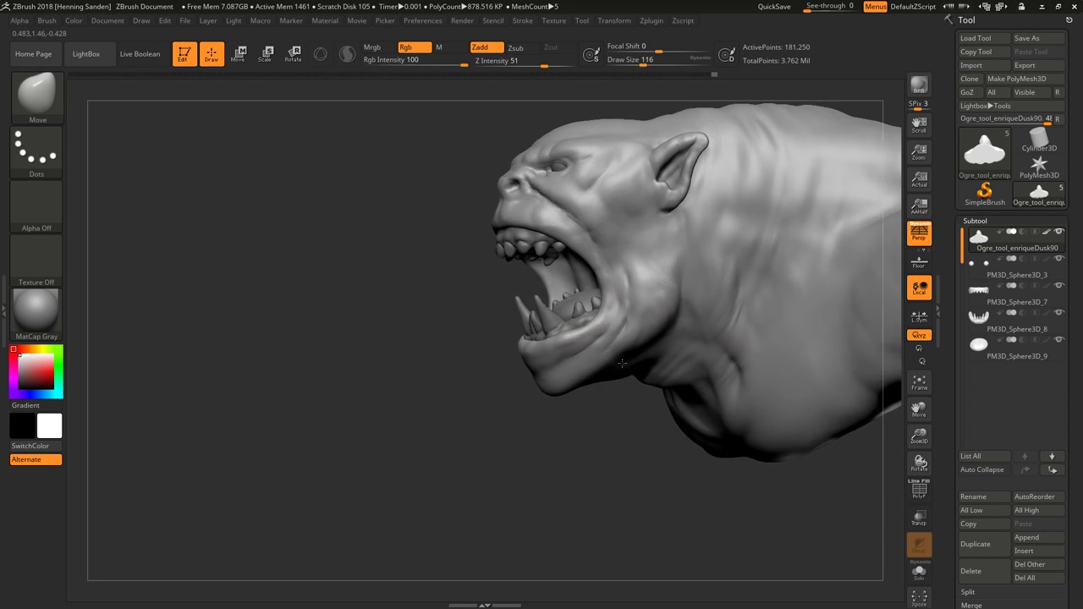
alt+right_drag(579, 372, 588, 398)
key(bracketright)
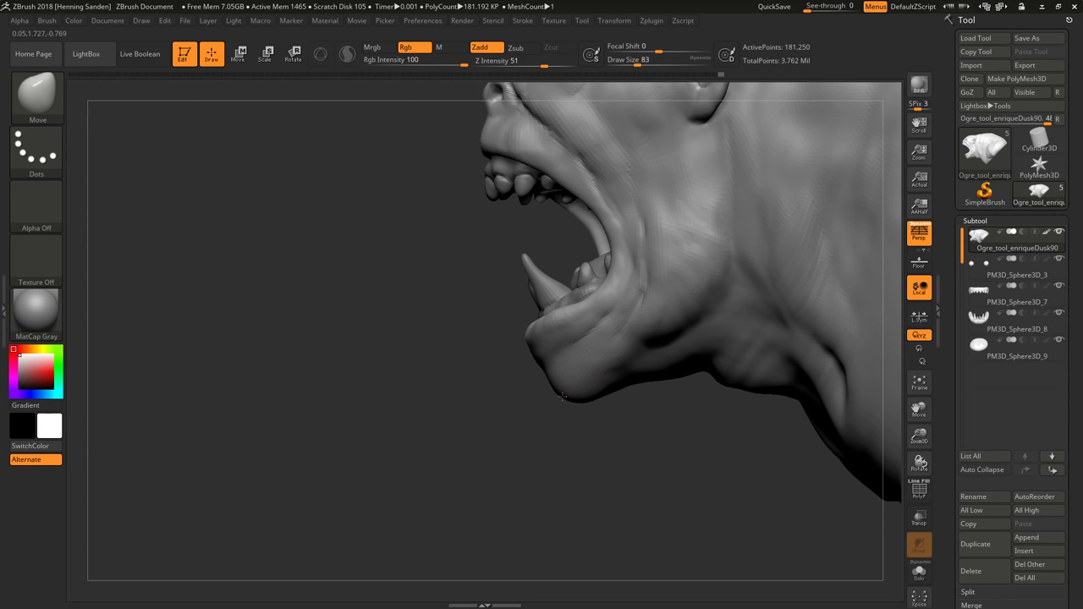
right_drag(564, 398, 571, 373)
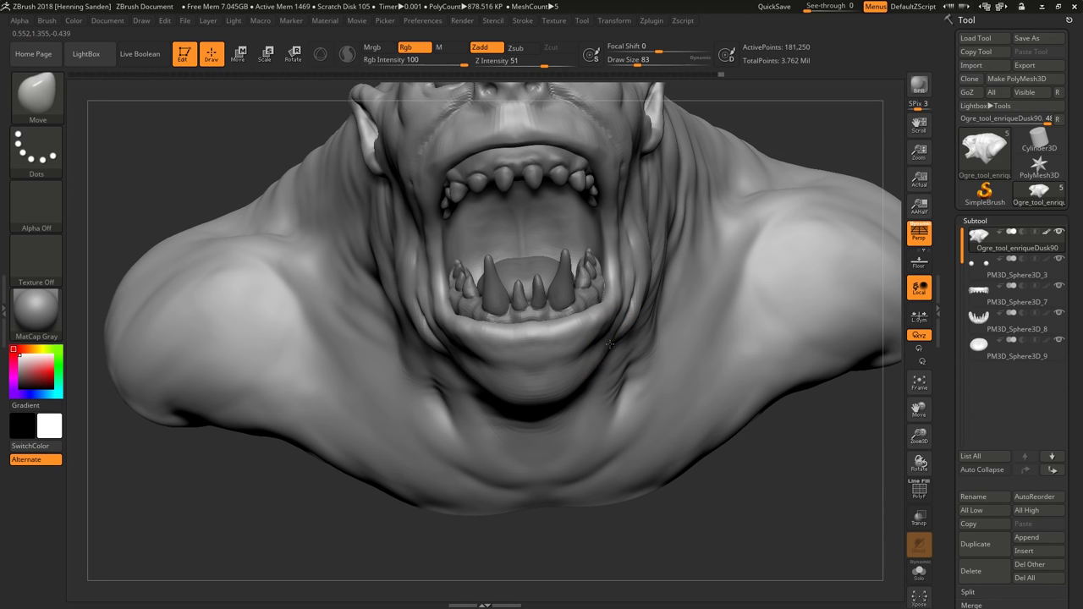
key(bracketright)
right_drag(595, 357, 571, 328)
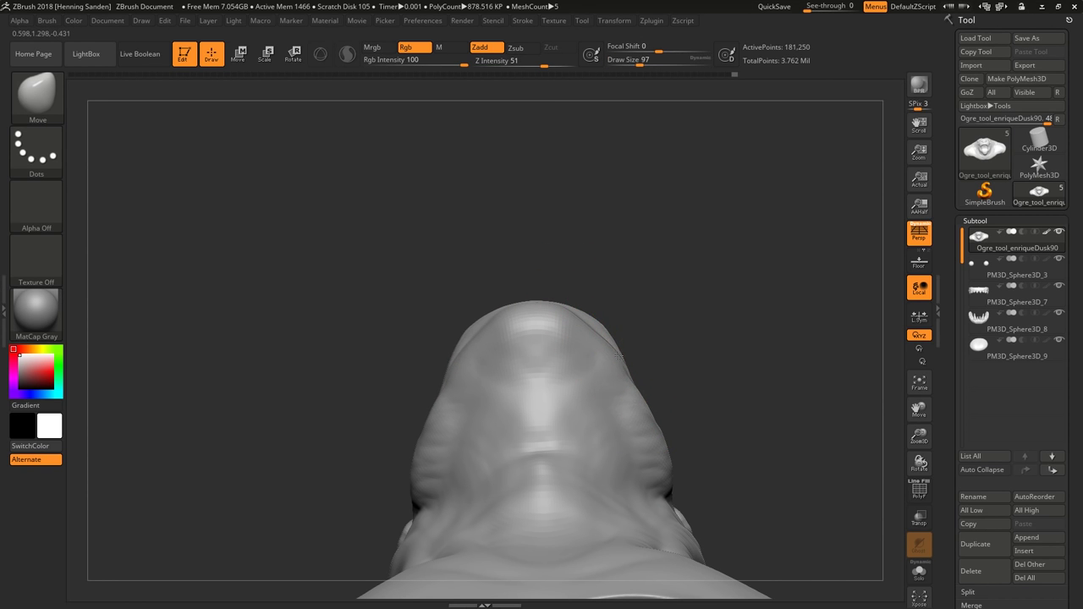
Adjust the chin's curve from below and the front of the lower lip with the Move brush at draw sizes of 97 and 108.
key(ctrl)
key(ctrl)
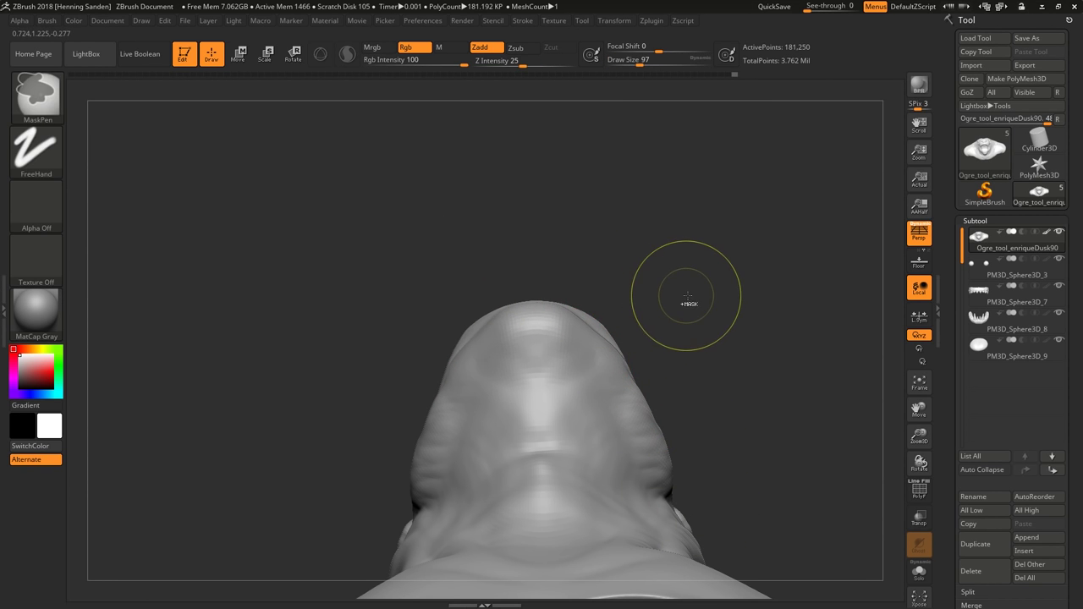
mouse_move(684, 291)
right_down()
mouse_move(604, 338)
mouse_move(619, 310)
mouse_move(597, 355)
mouse_move(520, 398)
right_up()
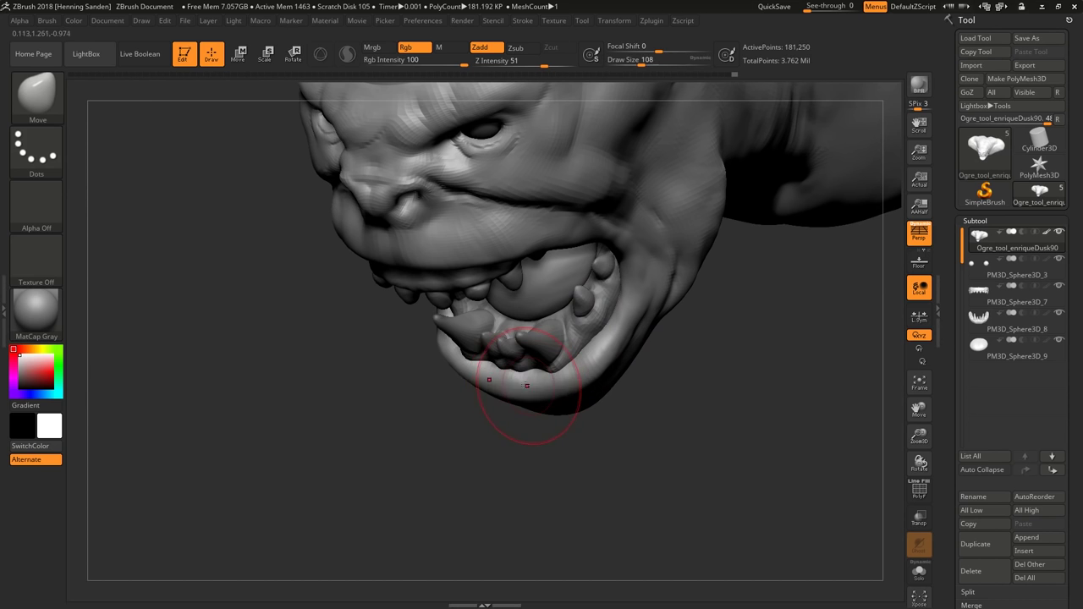
mouse_move(465, 368)
right_down()
mouse_move(598, 373)
mouse_move(562, 398)
mouse_move(587, 400)
mouse_move(618, 358)
right_up()
key(bracketright)
key(bracketright)
Sculpt the groove between the nose and upper lip with the ClayBuildup brush at draw size 35.
key(b)
key(c)
key(b)
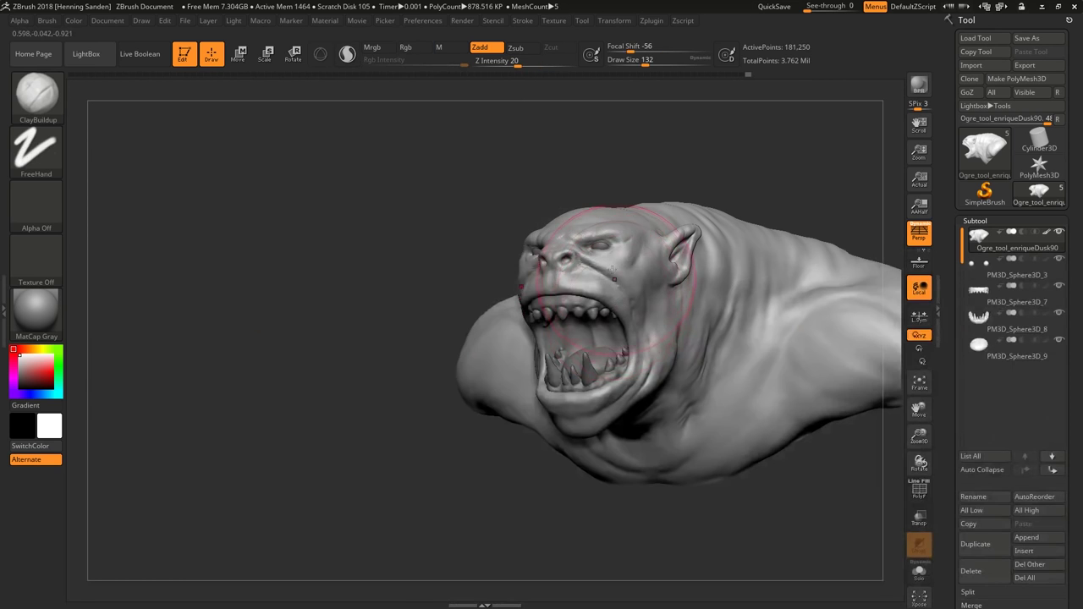
ctrl+right_drag(573, 254, 572, 302)
drag(560, 264, 572, 292)
right_drag(572, 292, 547, 341)
key(bracketleft)
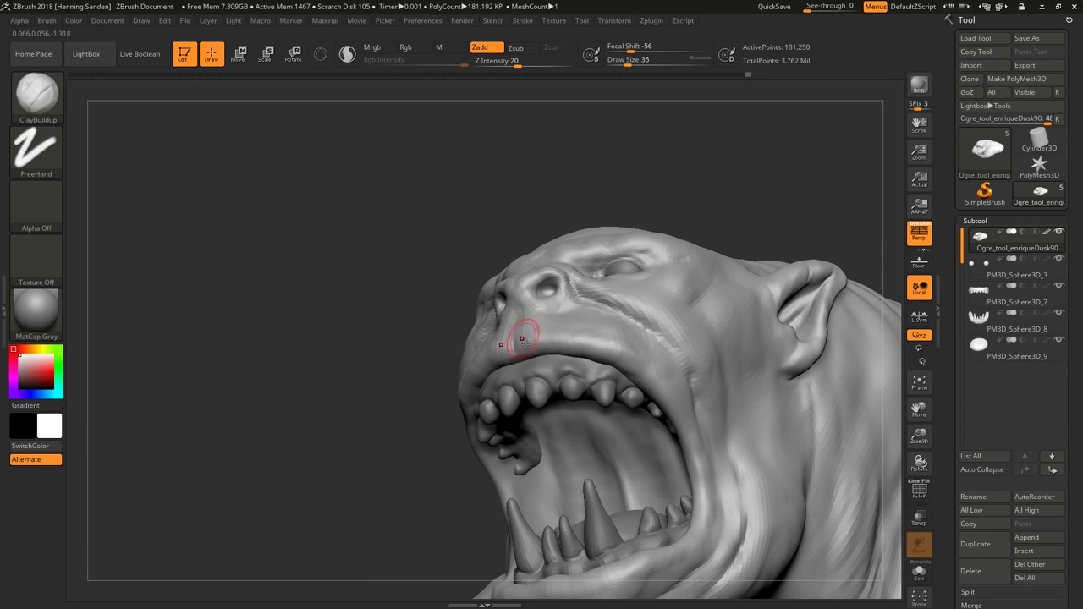
Build up the upper lip toward the mouth corner and the adjoining cheek with ClayBuildup at draw sizes of 27 and 35.
mouse_move(512, 327)
right_down()
mouse_move(513, 313)
mouse_move(529, 335)
mouse_move(528, 389)
mouse_move(483, 429)
right_up()
key(bracketleft)
key(bracketleft)
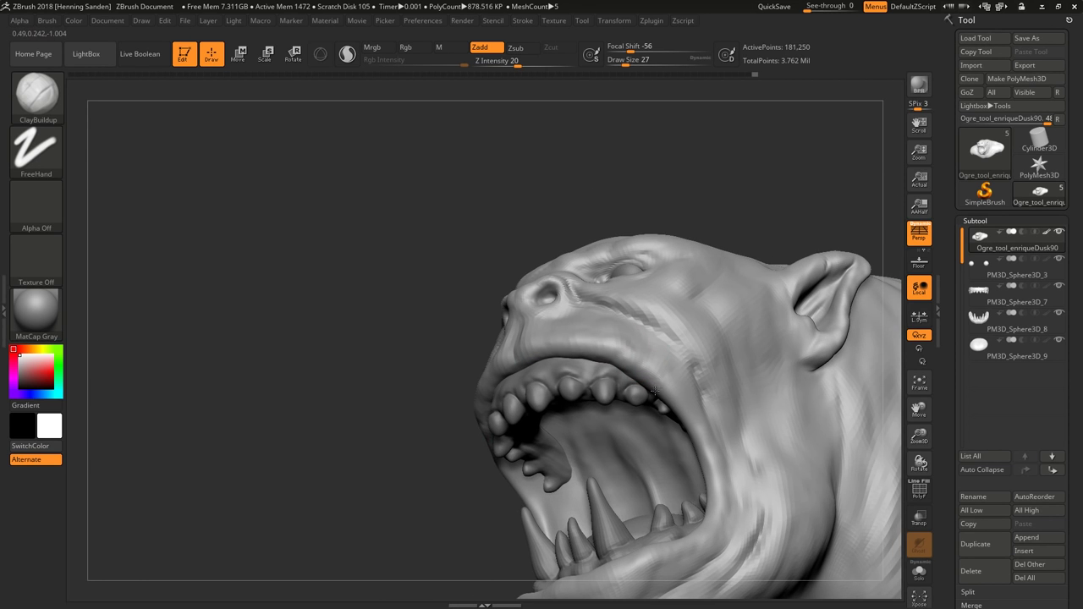
mouse_move(685, 402)
right_down()
mouse_move(678, 395)
mouse_move(684, 418)
right_up()
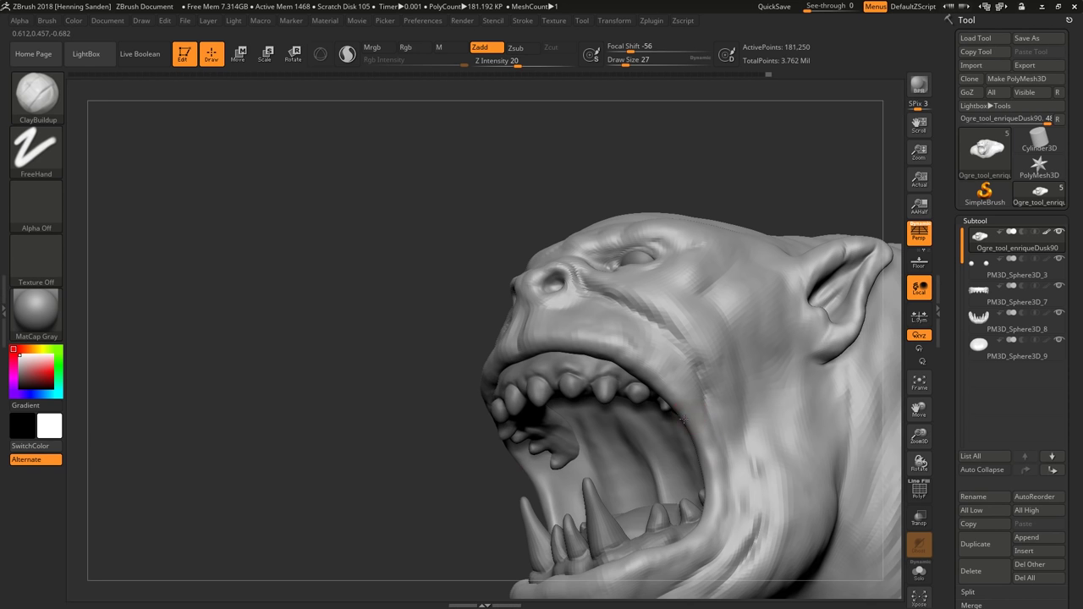
mouse_move(710, 457)
right_down()
mouse_move(697, 476)
mouse_move(701, 399)
right_up()
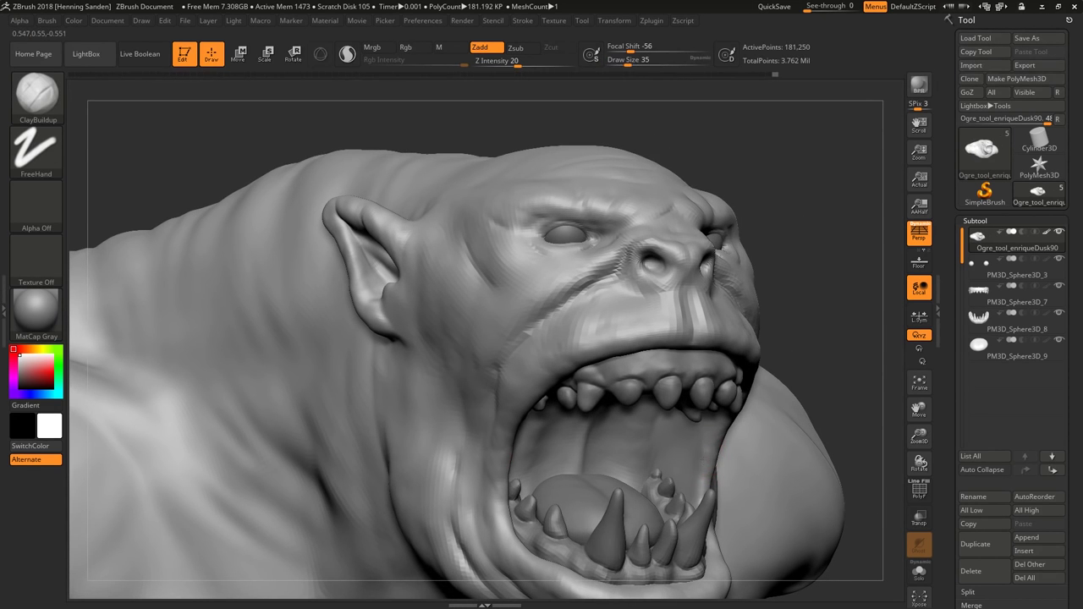
mouse_move(707, 446)
right_down()
mouse_move(684, 388)
mouse_move(687, 347)
right_up()
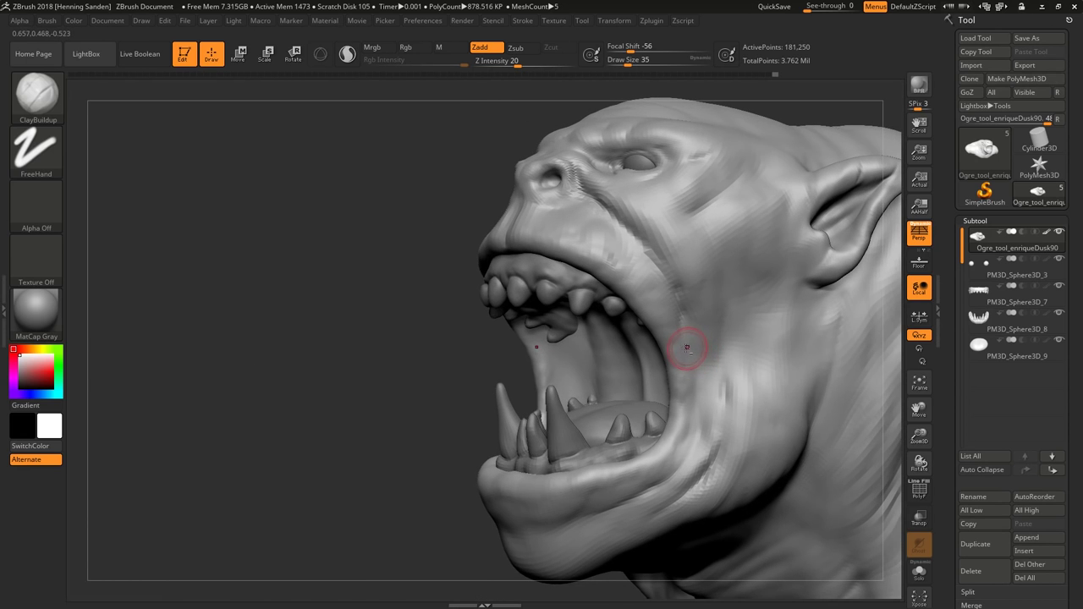
Refine the stretched skin beside the mouth corner with ClayBuildup at draw size 23.
key(bracketleft)
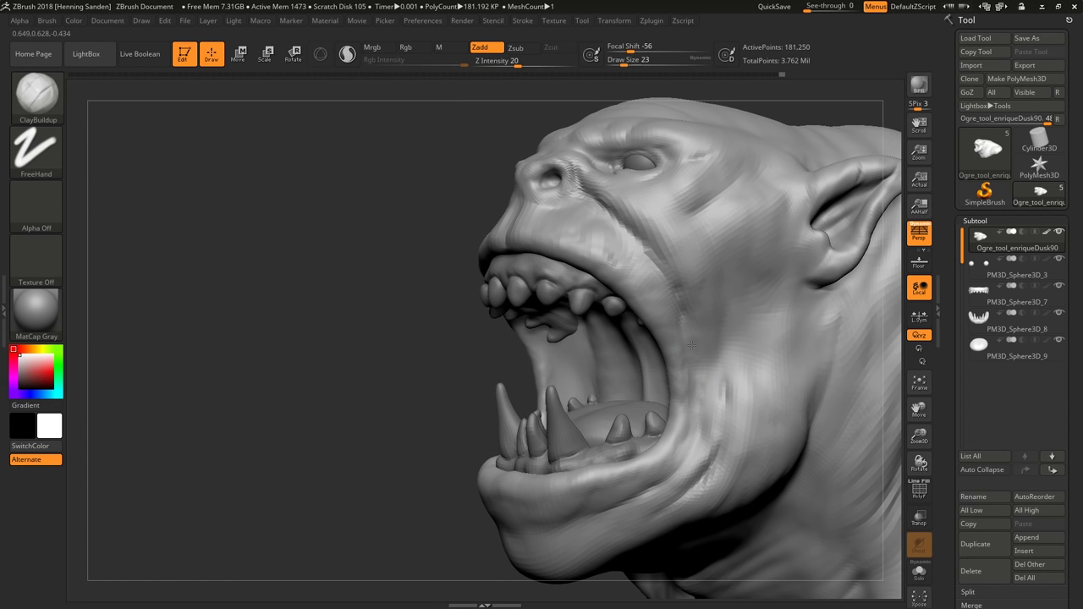
right_drag(690, 402, 708, 403)
right_drag(664, 380, 687, 381)
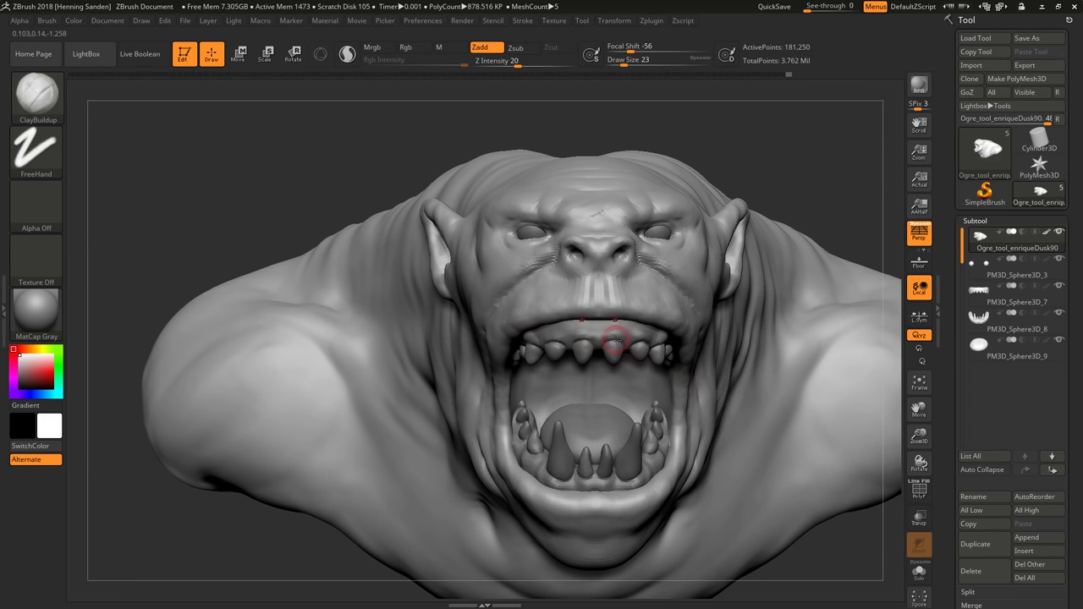
right_drag(615, 339, 725, 382)
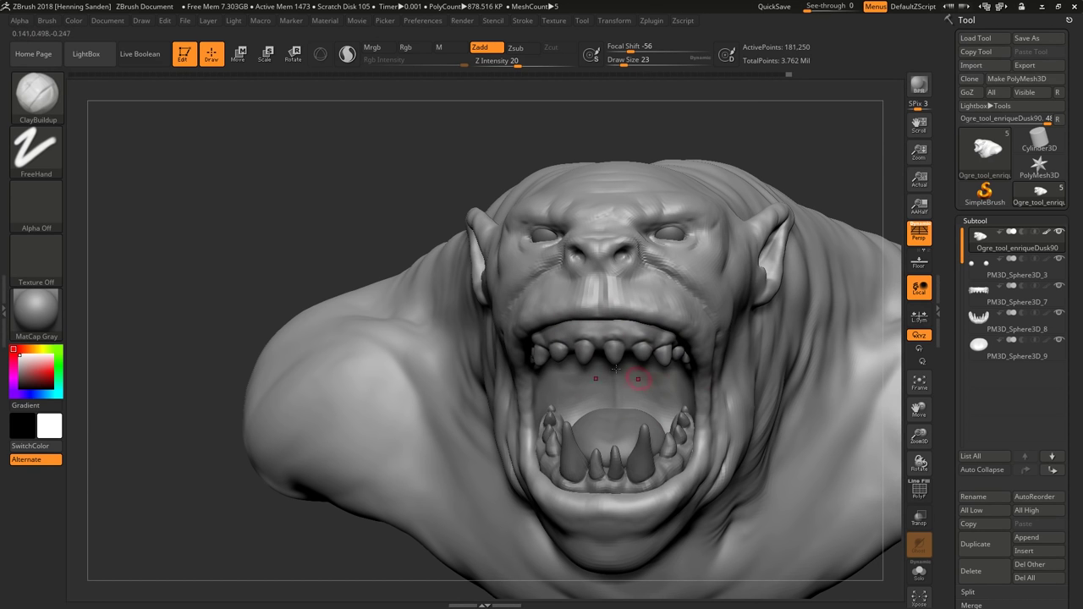
Build up the lip edge and stretched skin around the mouth corner with ClayBuildup at draw size 29.
mouse_move(638, 378)
right_down()
mouse_move(715, 364)
mouse_move(641, 314)
mouse_move(604, 330)
mouse_move(620, 292)
mouse_move(609, 336)
mouse_move(583, 325)
right_up()
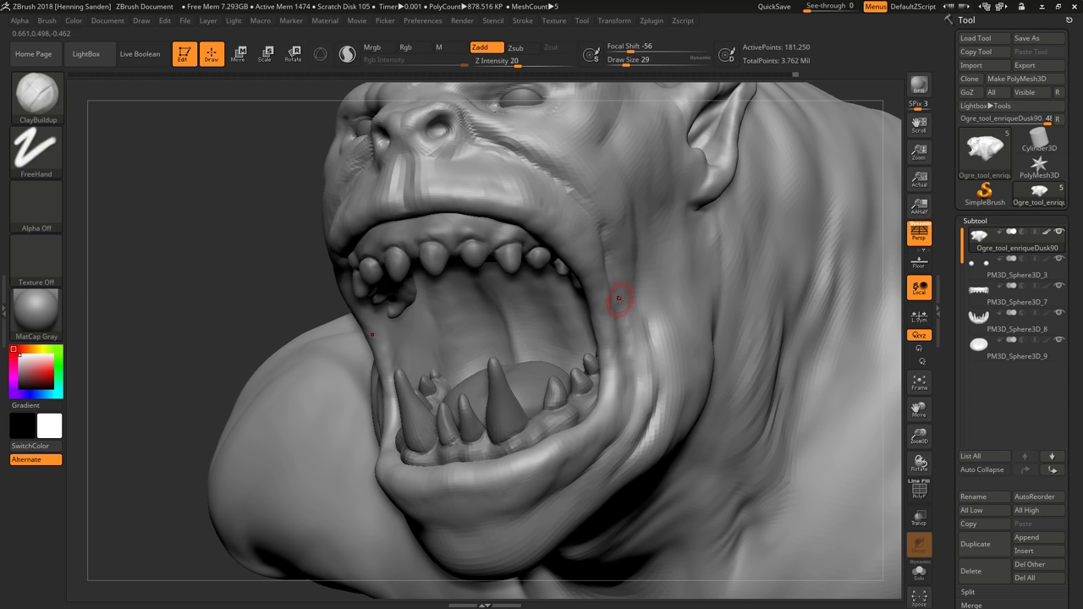
right_drag(590, 313, 589, 317)
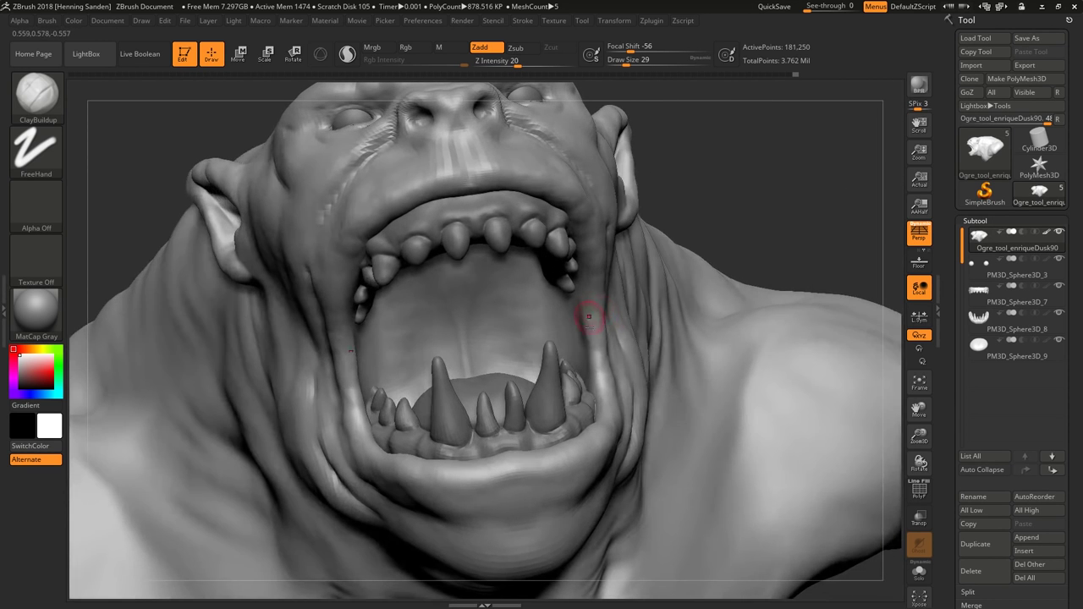
key(s)
drag(580, 307, 609, 307)
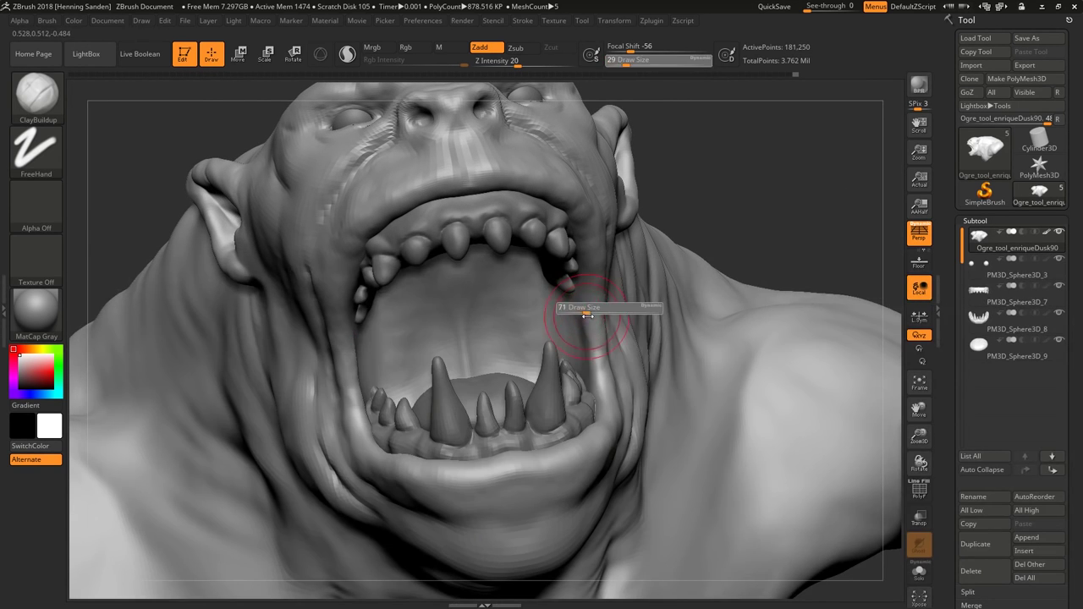
Sculpt the upper lip's rear end and the cheek folds running down past the mouth corner with ClayBuildup at sizes 44 and 37.
mouse_move(580, 307)
right_down()
mouse_move(587, 338)
mouse_move(571, 343)
mouse_move(606, 332)
mouse_move(519, 253)
right_up()
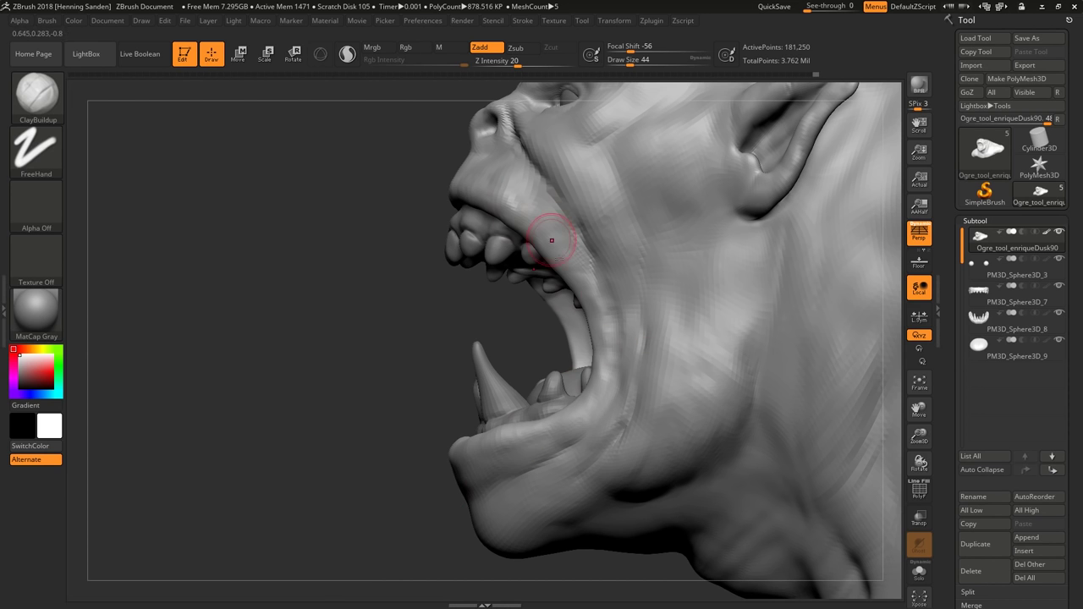
mouse_move(594, 334)
right_down()
mouse_move(643, 336)
mouse_move(615, 343)
mouse_move(626, 355)
mouse_move(620, 345)
right_up()
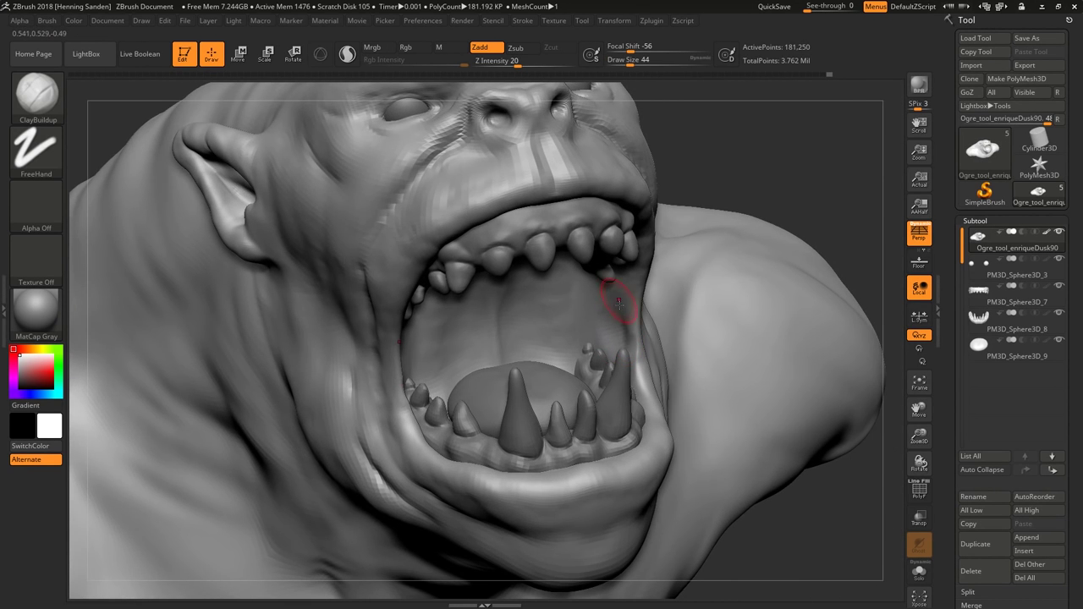
right_drag(619, 303, 609, 209)
key(s)
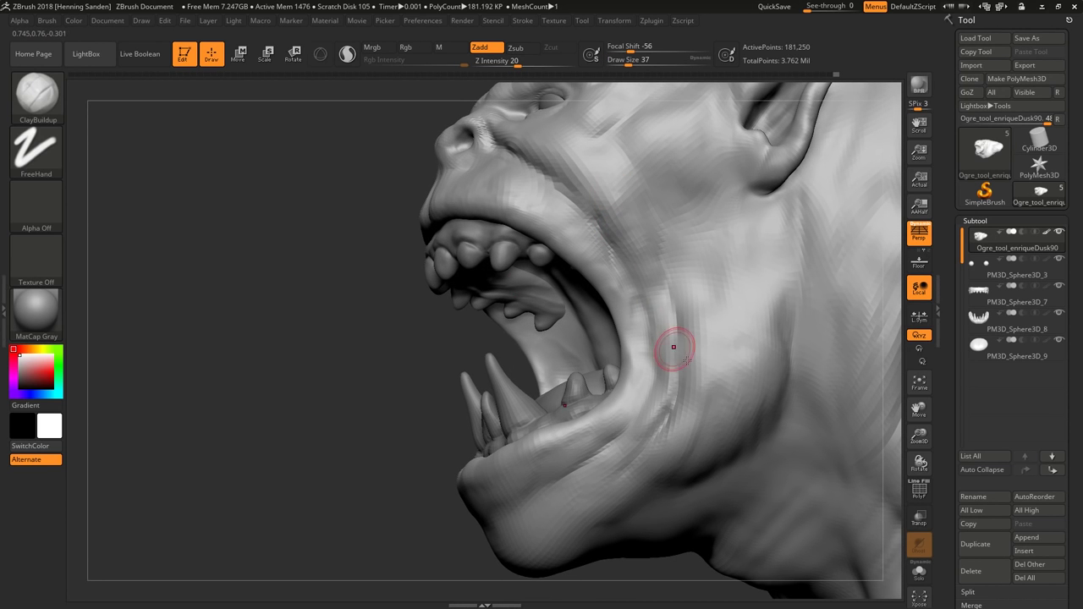
Build up the cheek folds between the mouth corner and the ear with ClayBuildup at draw size 59.
mouse_move(673, 346)
ctrl+right_down()
mouse_move(675, 364)
mouse_move(681, 343)
mouse_move(683, 354)
mouse_move(669, 345)
ctrl+right_up()
mouse_move(685, 303)
ctrl+right_down()
mouse_move(665, 330)
mouse_move(708, 321)
mouse_move(713, 307)
ctrl+right_up()
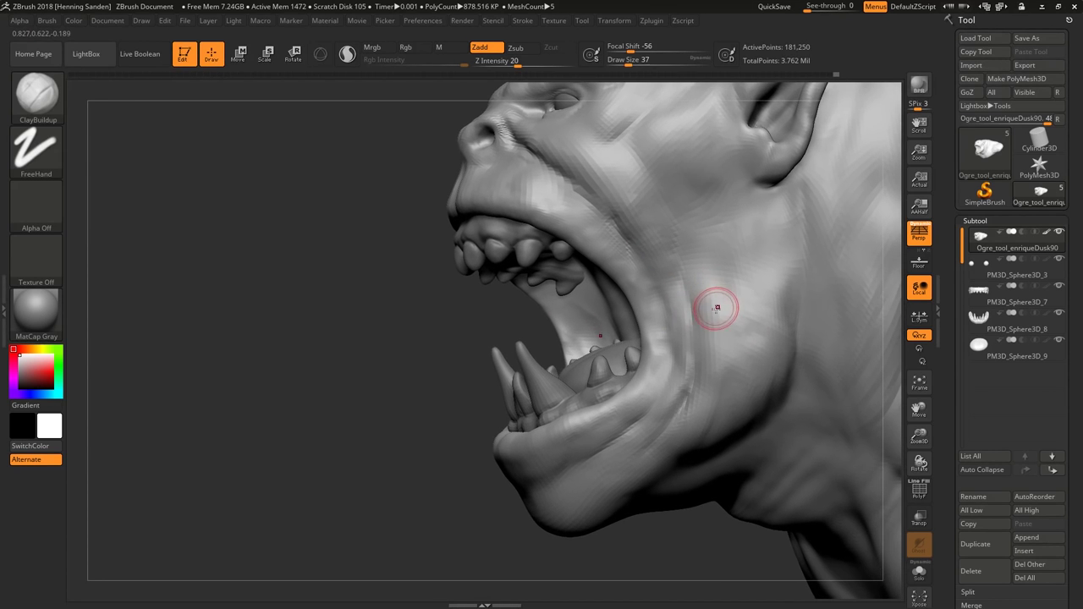
key(bracketright)
key(bracketright)
key(bracketright)
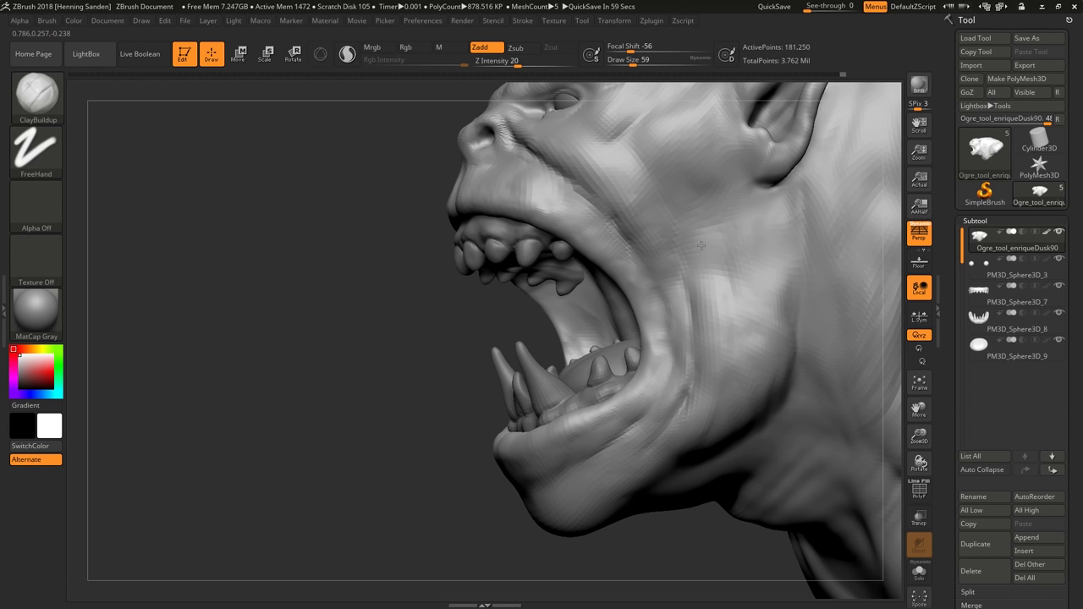
right_drag(721, 334, 701, 285)
key(shift)
mouse_move(690, 234)
right_down()
mouse_move(710, 313)
mouse_move(699, 340)
mouse_move(706, 355)
mouse_move(711, 338)
mouse_move(646, 248)
right_up()
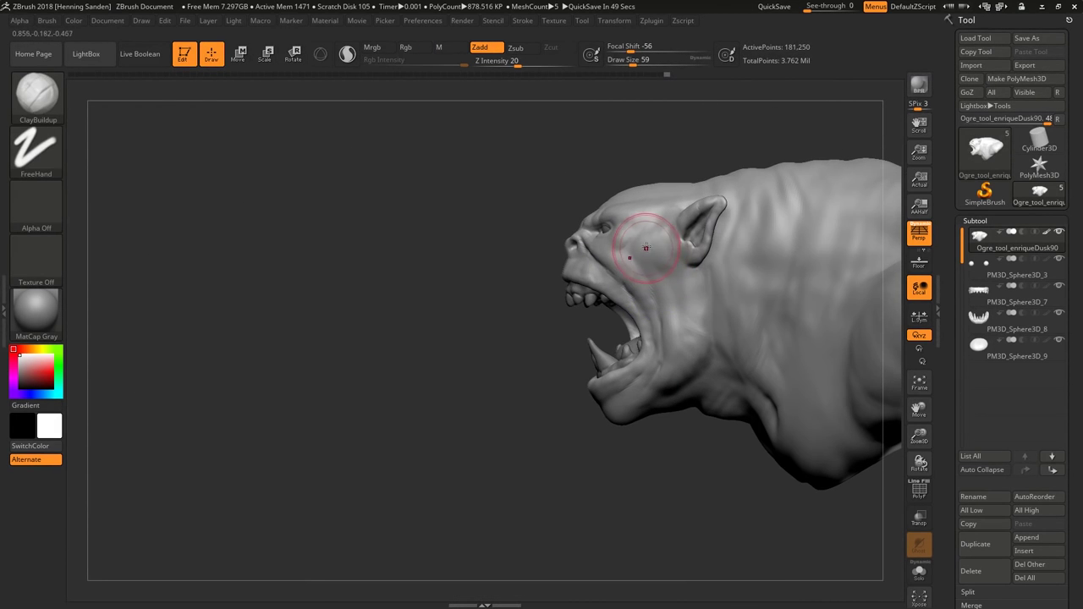
mouse_move(738, 245)
right_down()
mouse_move(651, 293)
mouse_move(735, 315)
right_up()
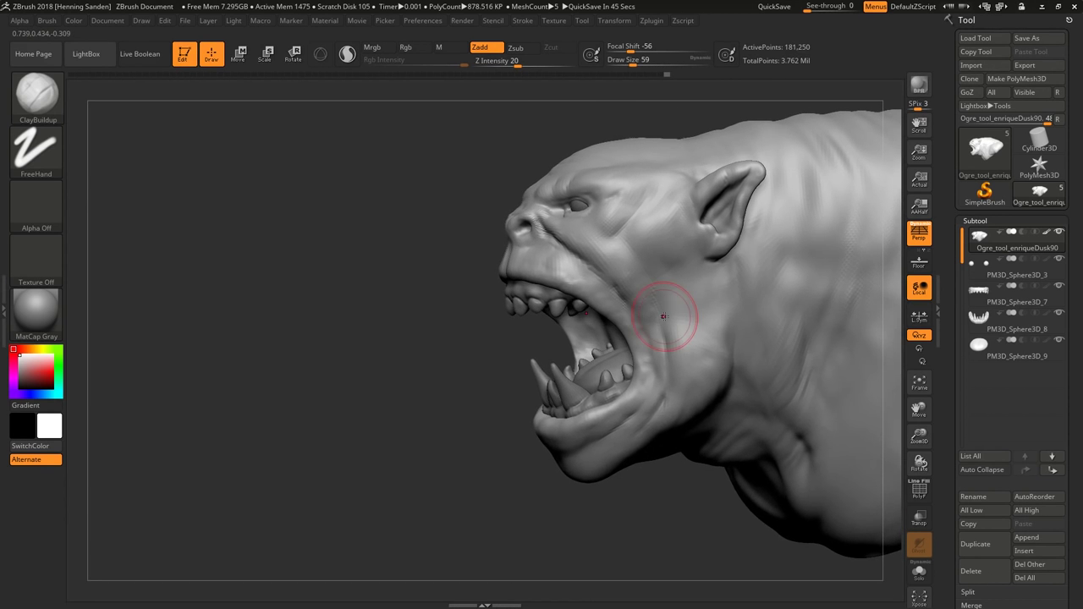
Adjust the shape of the ear and the side of the head around it with the Move brush.
key(b)
key(m)
key(v)
right_drag(660, 306, 685, 254)
right_drag(701, 218, 728, 253)
mouse_move(729, 222)
mouse_down()
mouse_move(725, 213)
mouse_move(756, 185)
mouse_up()
Sculpt the stretched jaw-muscle folds below the ear with ClayBuildup at draw sizes 59 and 56.
key(b)
key(c)
key(b)
right_drag(725, 302, 729, 267)
key(s)
click(727, 267)
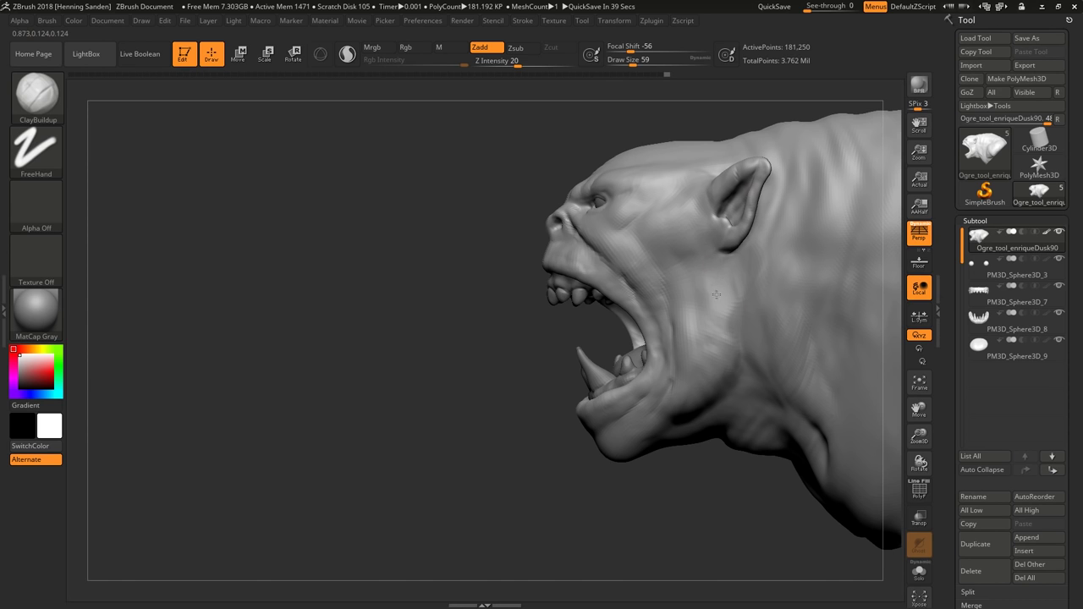
key(s)
click(711, 303)
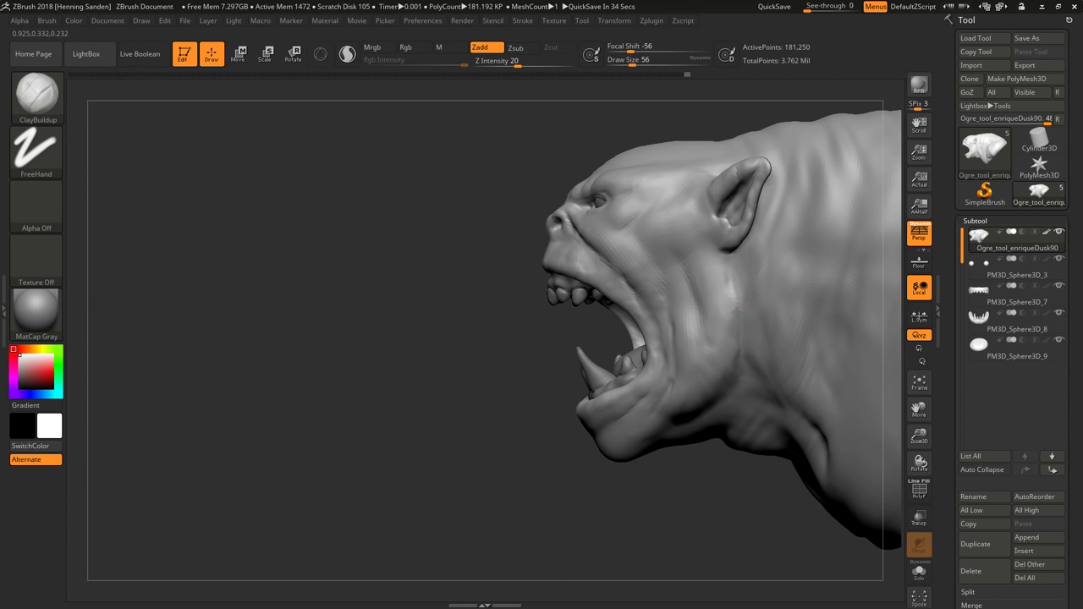
Build up the neck behind the jaw with ClayBuildup at sizes 71 and 68, smoothing below the ear at size 25.
mouse_move(726, 285)
right_down()
mouse_move(761, 280)
mouse_move(793, 302)
mouse_move(759, 257)
right_up()
key(s)
click(761, 294)
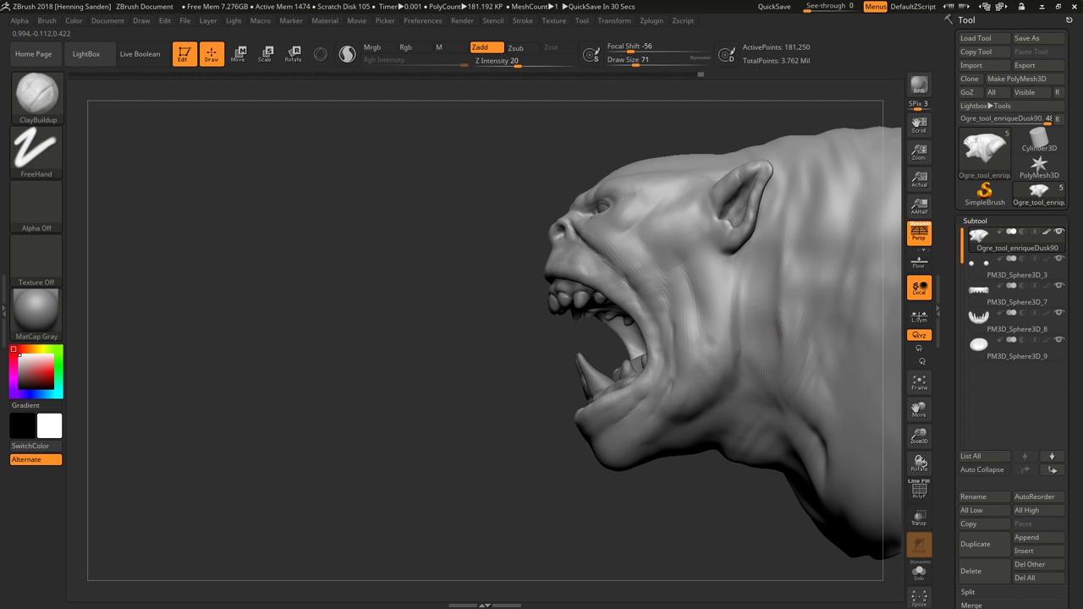
right_drag(786, 363, 752, 307)
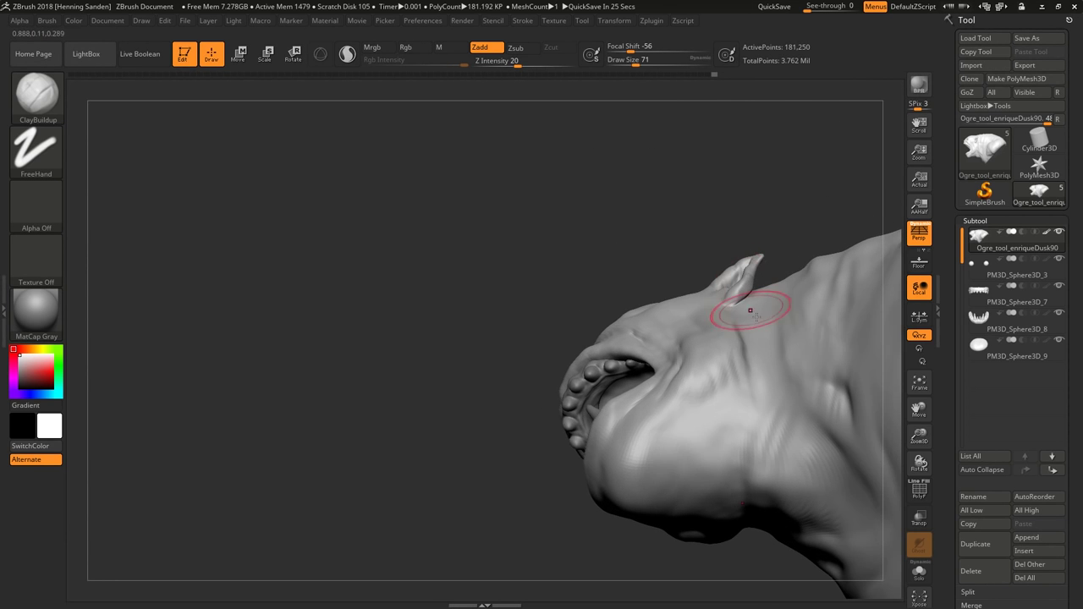
mouse_move(794, 375)
right_down()
mouse_move(711, 331)
mouse_move(759, 389)
mouse_move(669, 325)
right_up()
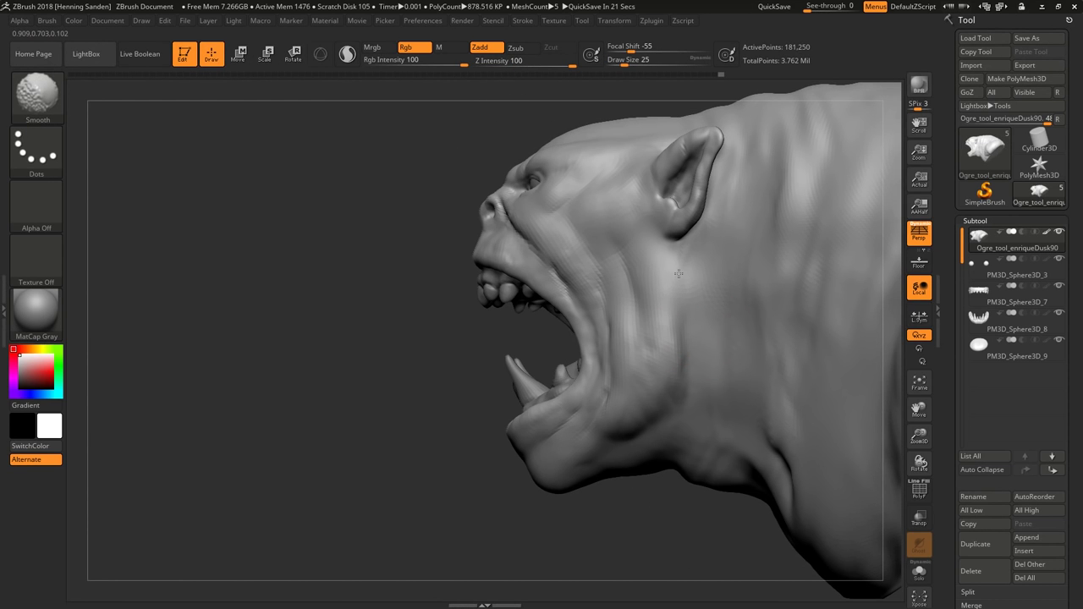
mouse_move(667, 382)
right_down()
mouse_move(728, 398)
mouse_move(725, 358)
mouse_move(645, 321)
right_up()
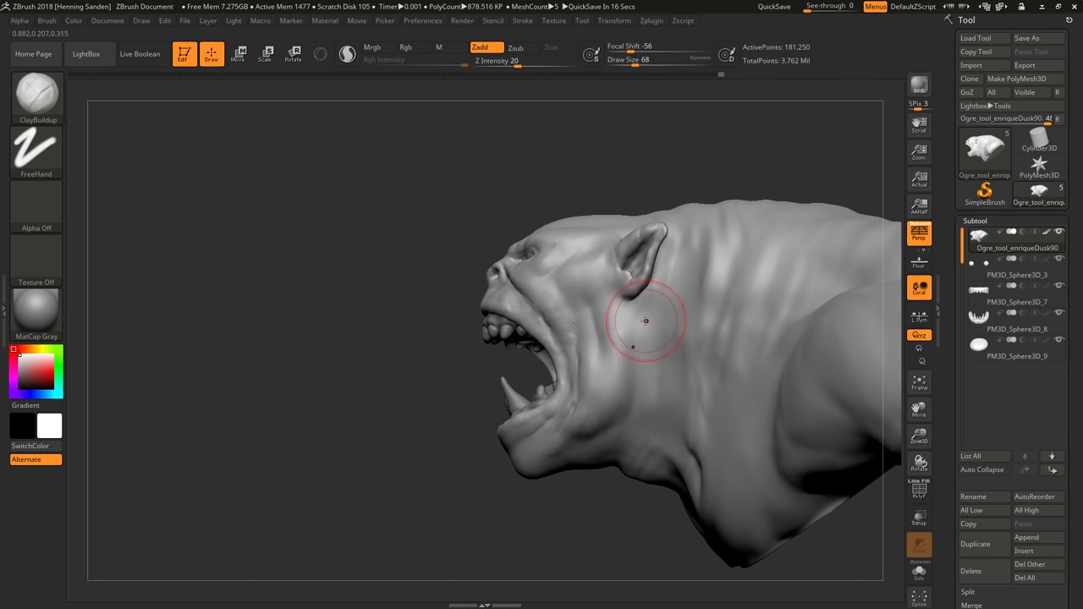
Sculpt the neck muscle running from behind the jaw toward the collarbone with ClayBuildup at draw sizes 77 and 65.
mouse_move(657, 389)
right_down()
mouse_move(696, 314)
mouse_move(645, 302)
mouse_move(648, 290)
right_up()
right_drag(633, 341, 646, 270)
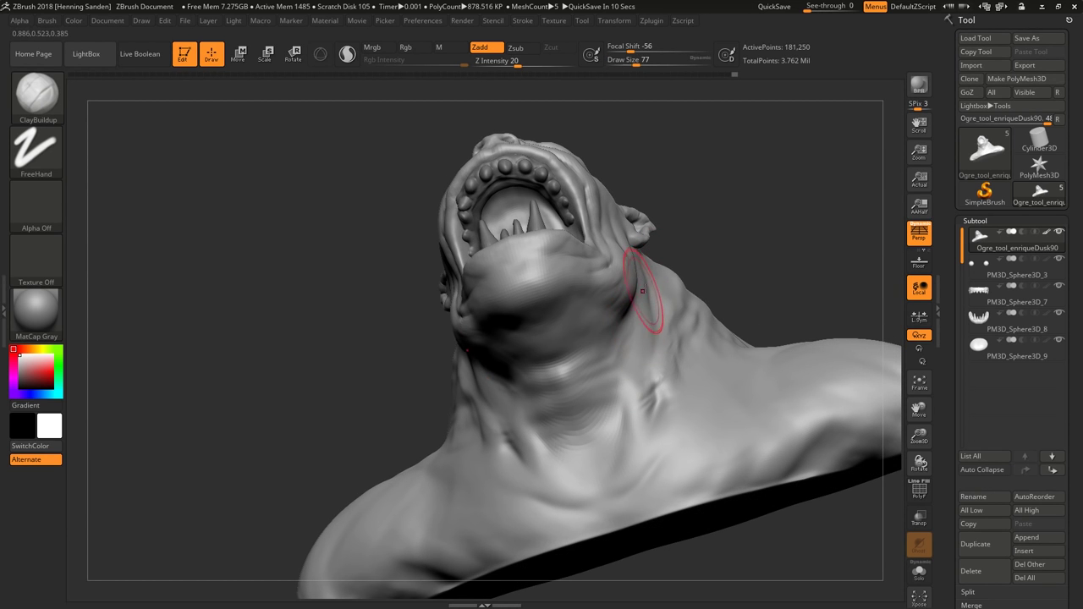
mouse_move(628, 409)
right_down()
mouse_move(662, 292)
mouse_move(653, 283)
right_up()
key(shift)
right_drag(647, 401, 653, 383)
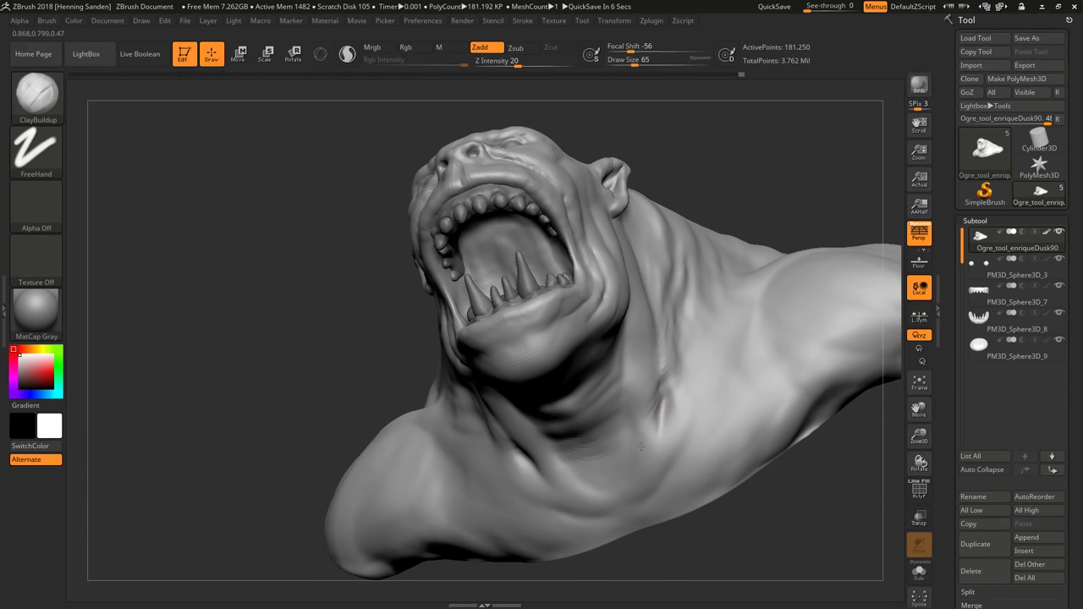
right_drag(640, 446, 635, 315)
Define the neck tendon below the ear with ClayBuildup at draw size 29 and smooth it at sizes 29 and 41.
key(s)
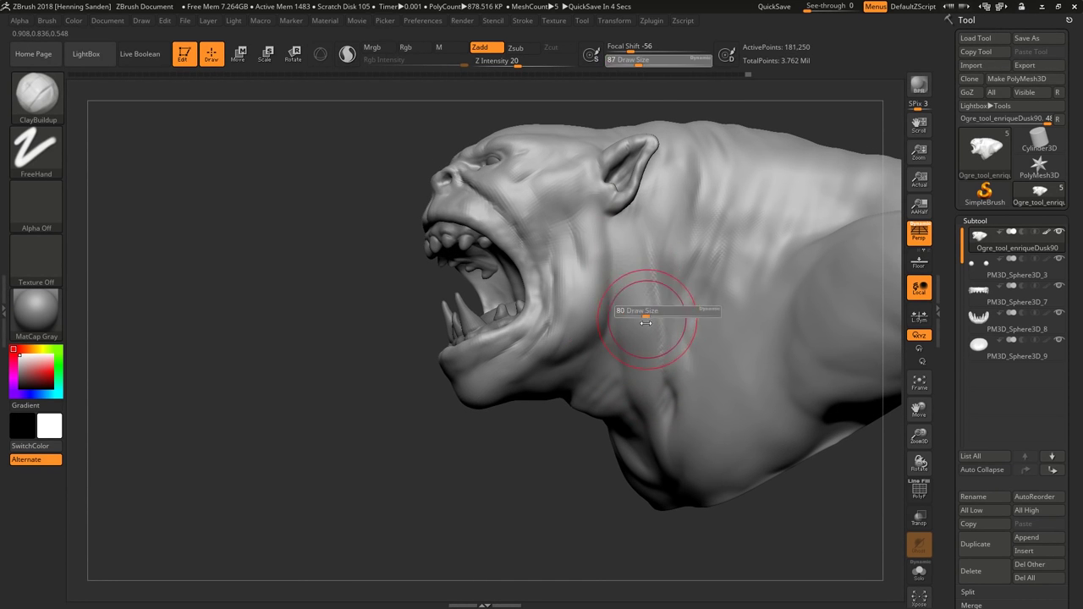
drag(645, 322, 641, 323)
key([)
mouse_move(625, 221)
right_down()
mouse_move(658, 237)
mouse_move(620, 237)
right_up()
key(shift)
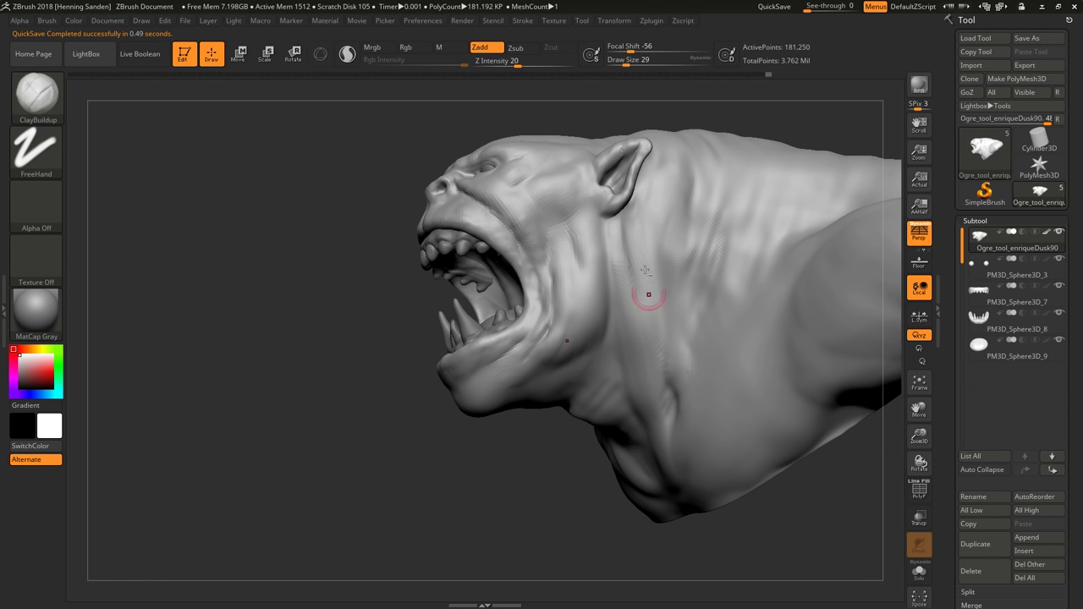
right_drag(640, 272, 636, 225)
key(shift)
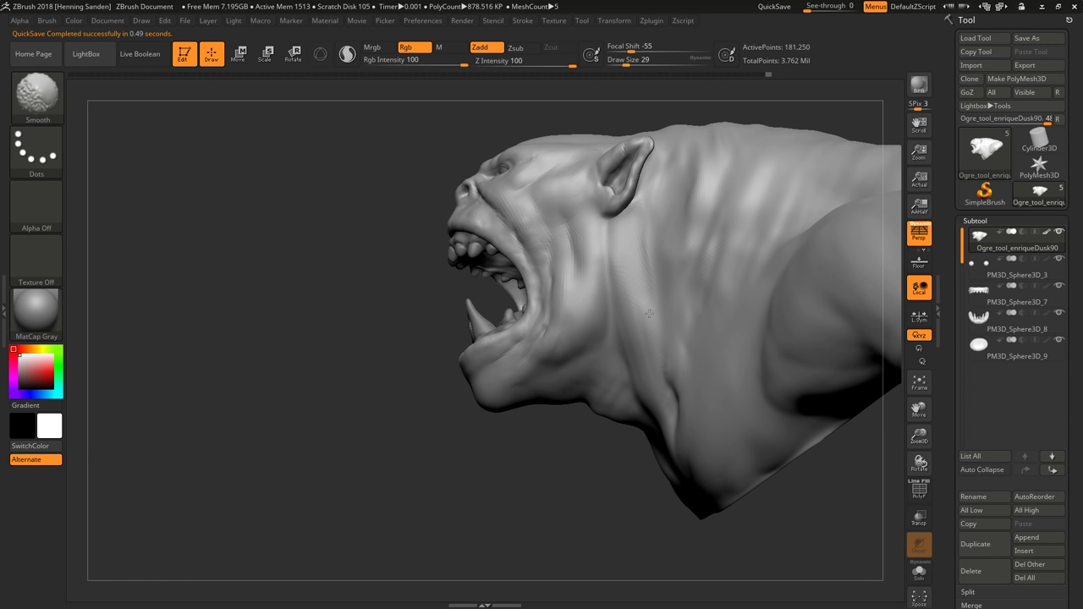
right_drag(657, 348, 663, 277)
key(shift)
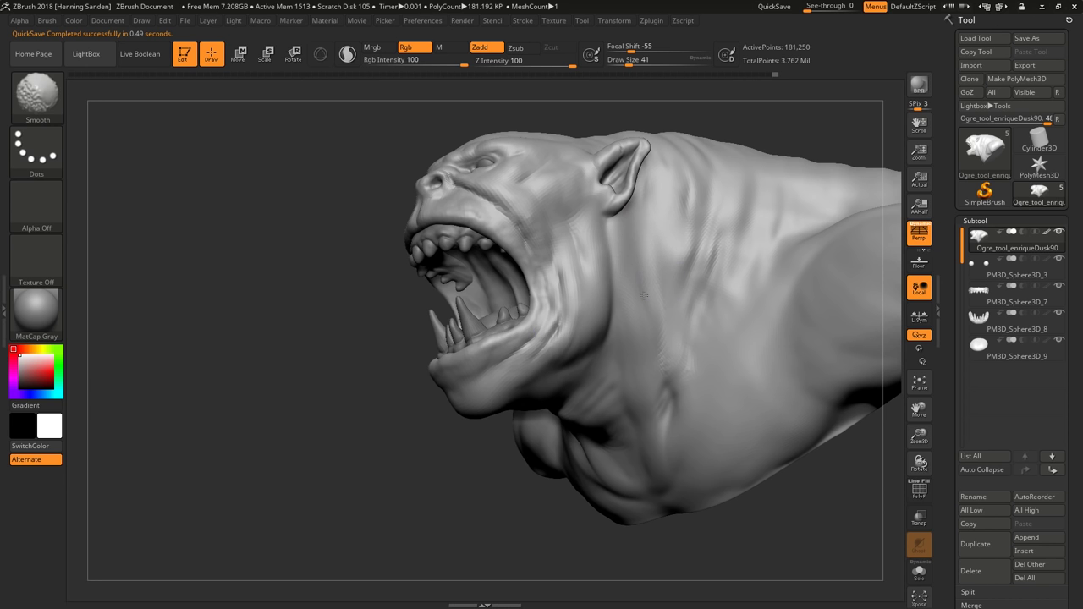
Build up the neck tendons down to the pit of the throat with ClayBuildup at draw size 41 and smooth them.
mouse_move(663, 232)
right_down()
mouse_move(653, 381)
mouse_move(689, 339)
mouse_move(669, 394)
right_up()
key(bracketleft)
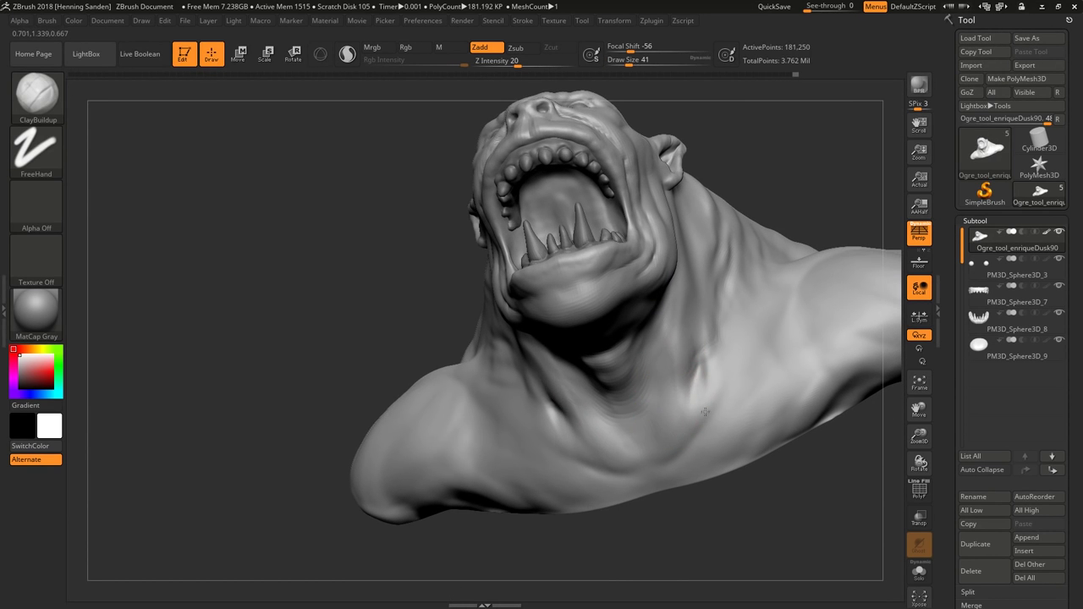
key(shift)
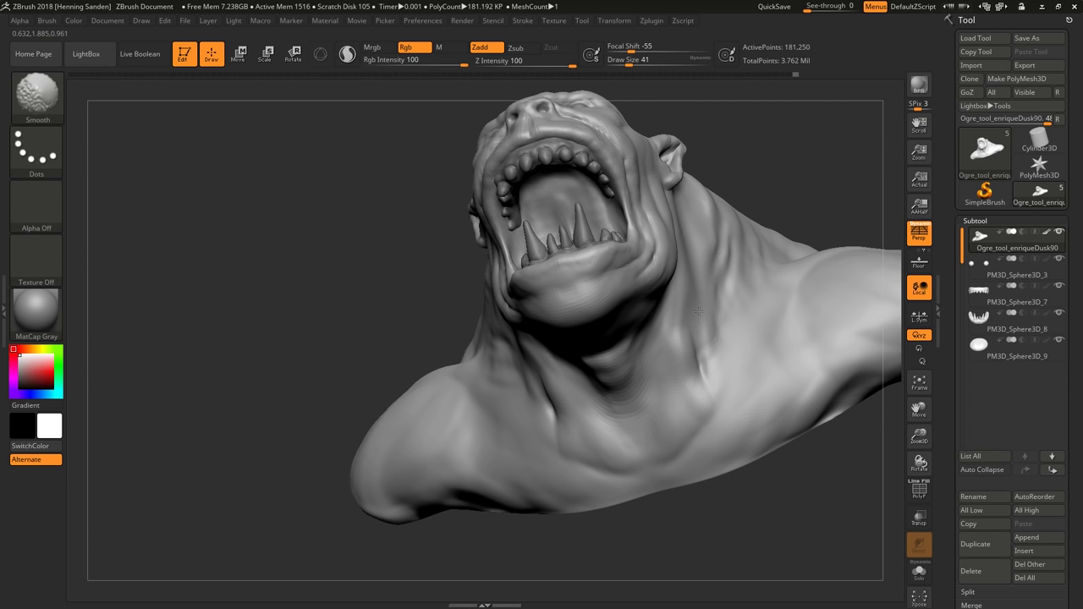
right_drag(699, 311, 677, 449)
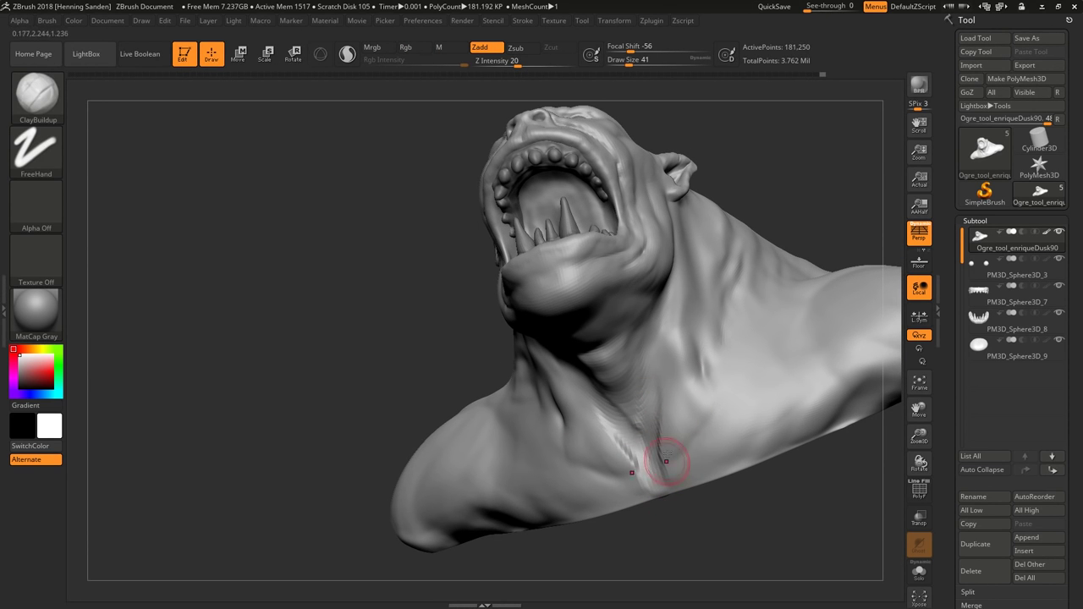
shift+drag(666, 461, 657, 441)
Smooth the side of the neck behind the jaw at draw size 94.
mouse_move(666, 400)
right_down()
mouse_move(678, 418)
mouse_move(673, 359)
mouse_move(665, 401)
mouse_move(682, 385)
right_up()
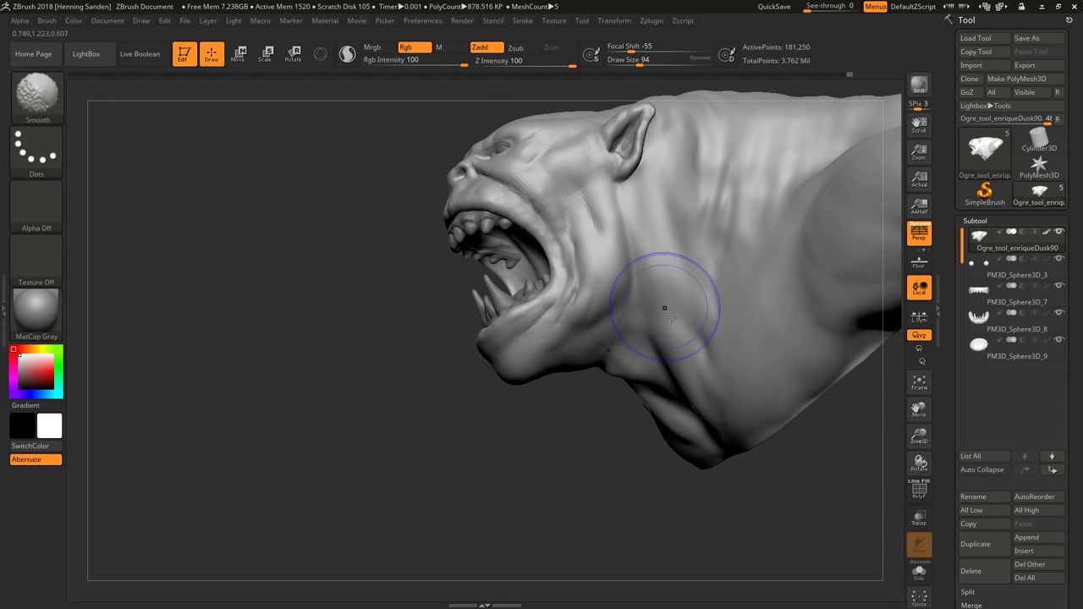
mouse_move(668, 310)
right_down()
mouse_move(674, 355)
mouse_move(623, 359)
mouse_move(640, 351)
right_up()
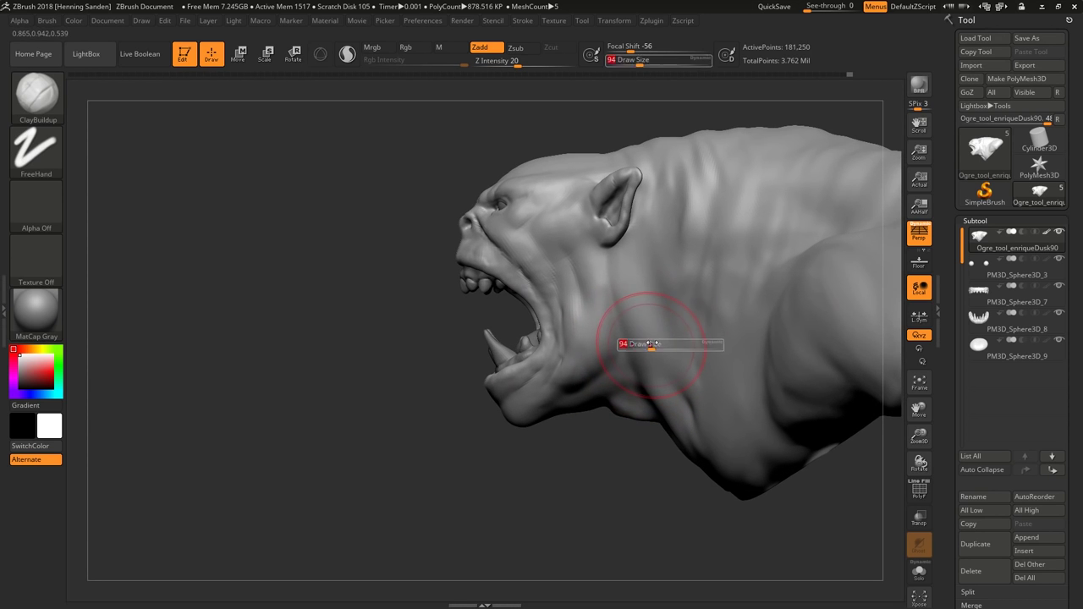
right_drag(623, 261, 653, 339)
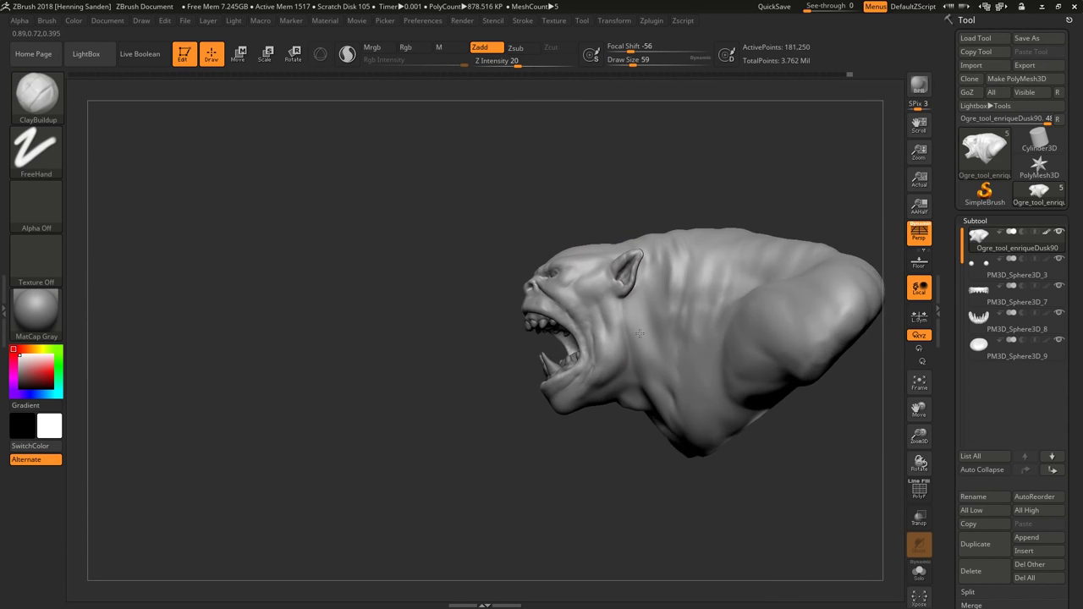
Reshape the throat and the underside of the jaw with the Move brush at draw sizes 59, 68 and 71.
key(b)
key(m)
key(b)
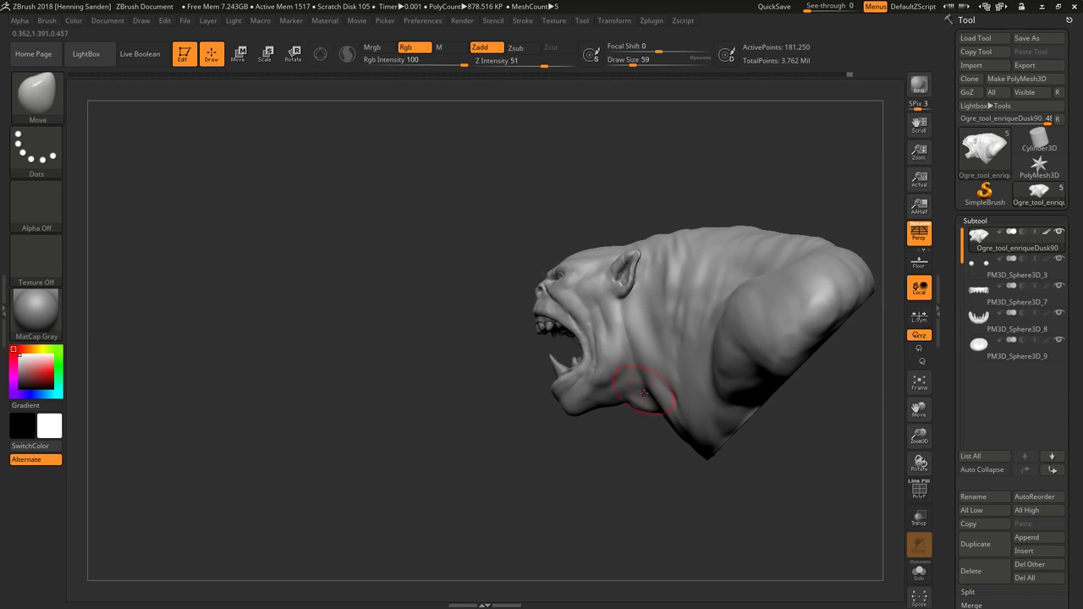
alt+right_drag(631, 327, 622, 416)
key(shift)
key([)
key([)
key([)
key([)
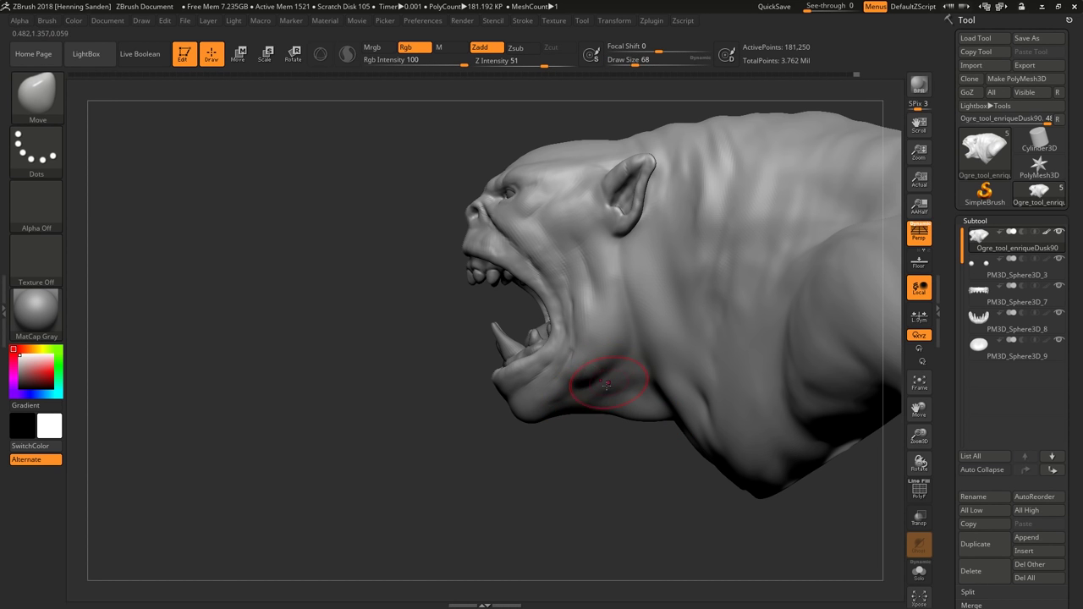
mouse_move(606, 385)
right_down()
mouse_move(630, 427)
mouse_move(580, 438)
mouse_move(598, 385)
right_up()
mouse_move(640, 262)
right_down()
mouse_move(605, 343)
mouse_move(597, 310)
right_up()
key([)
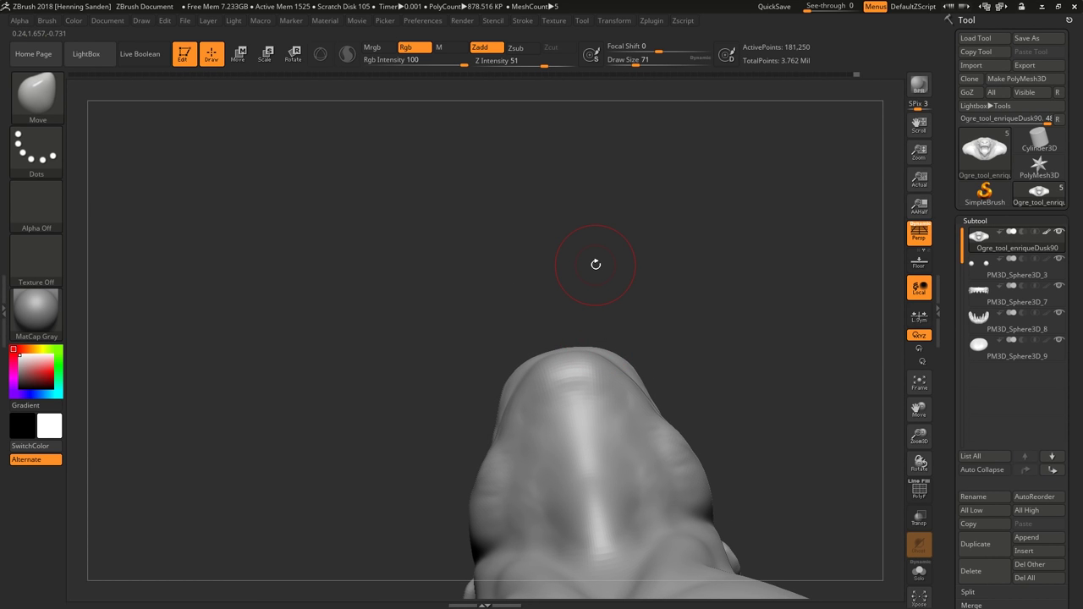
Adjust the broader shape of the throat and neck with the Move brush at draw sizes up to 116.
right_drag(597, 261, 622, 364)
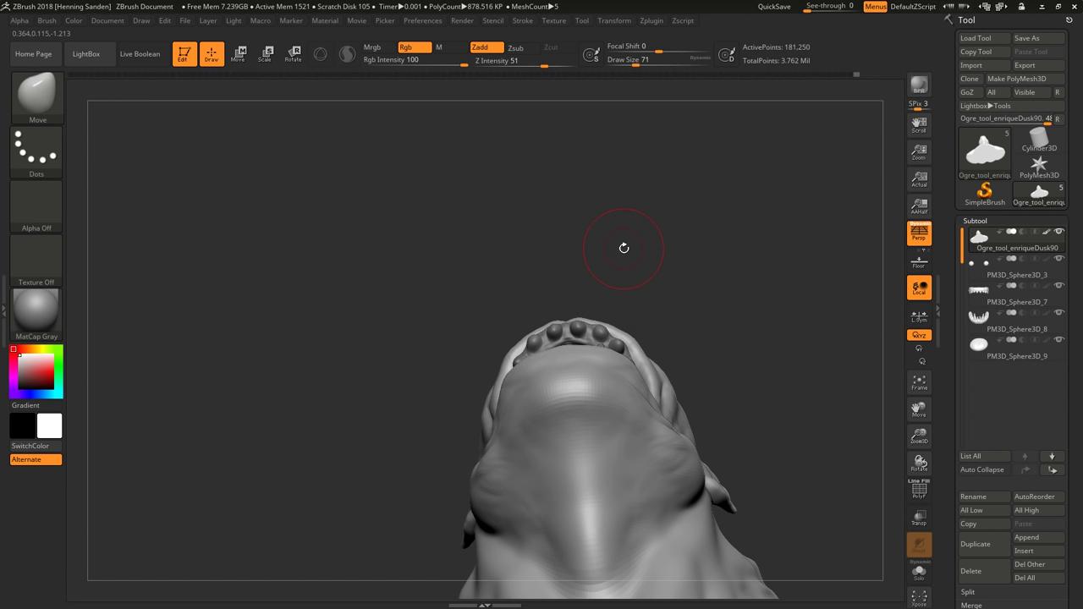
alt+drag(627, 383, 597, 450)
key(s)
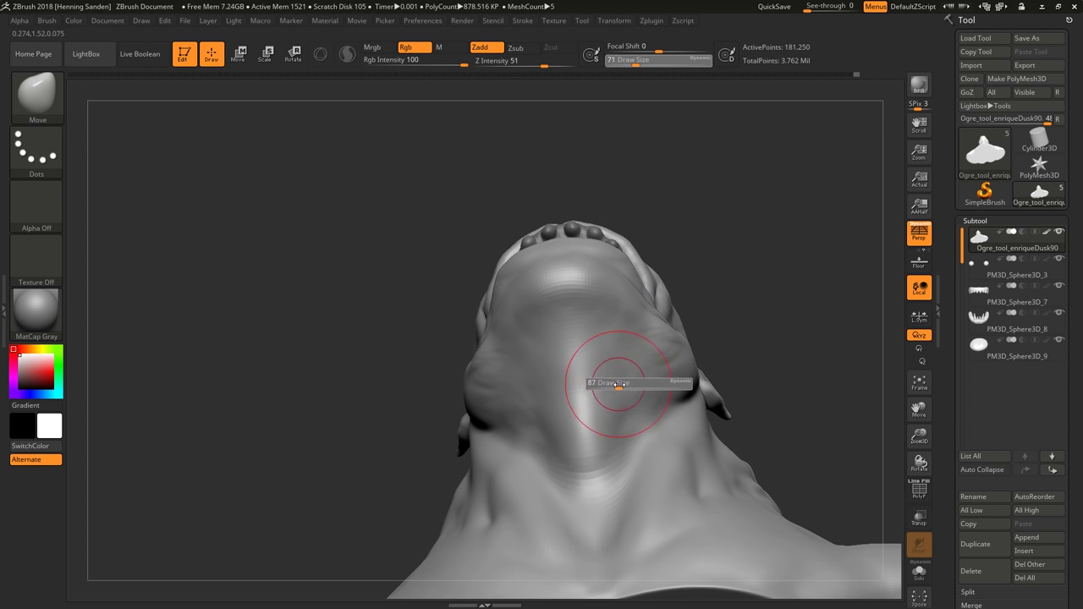
click(611, 386)
mouse_move(613, 393)
right_down()
mouse_move(626, 372)
mouse_move(611, 412)
mouse_move(542, 397)
mouse_move(590, 406)
right_up()
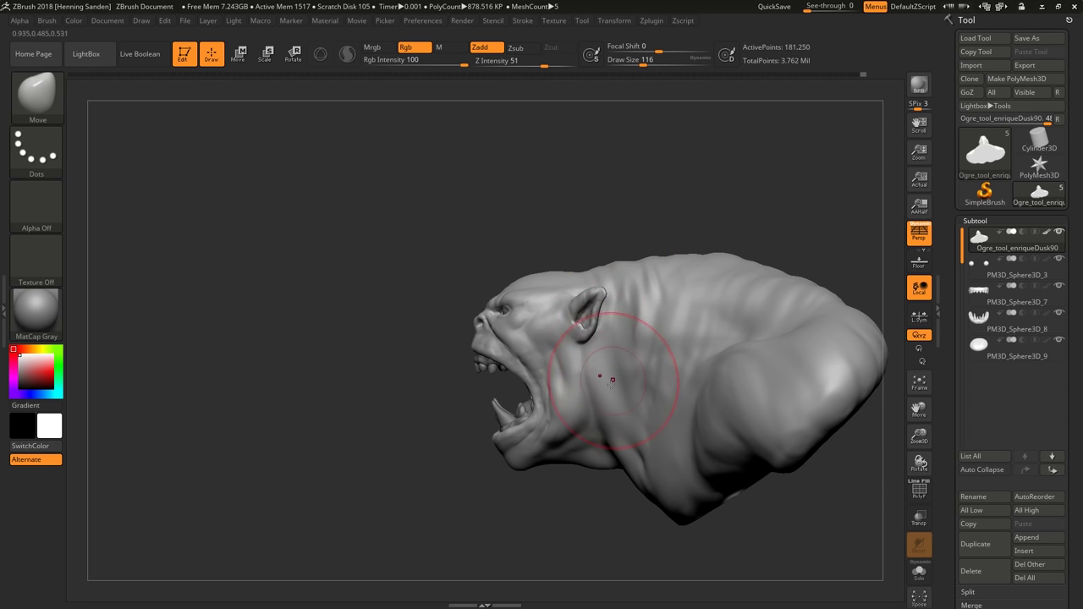
mouse_move(594, 415)
right_down()
mouse_move(634, 416)
mouse_move(613, 502)
mouse_move(600, 416)
right_up()
Build up the lower ends of the neck tendons with ClayBuildup at sizes 33 and 22, smoothing them at 35.
key(b)
key(c)
key(b)
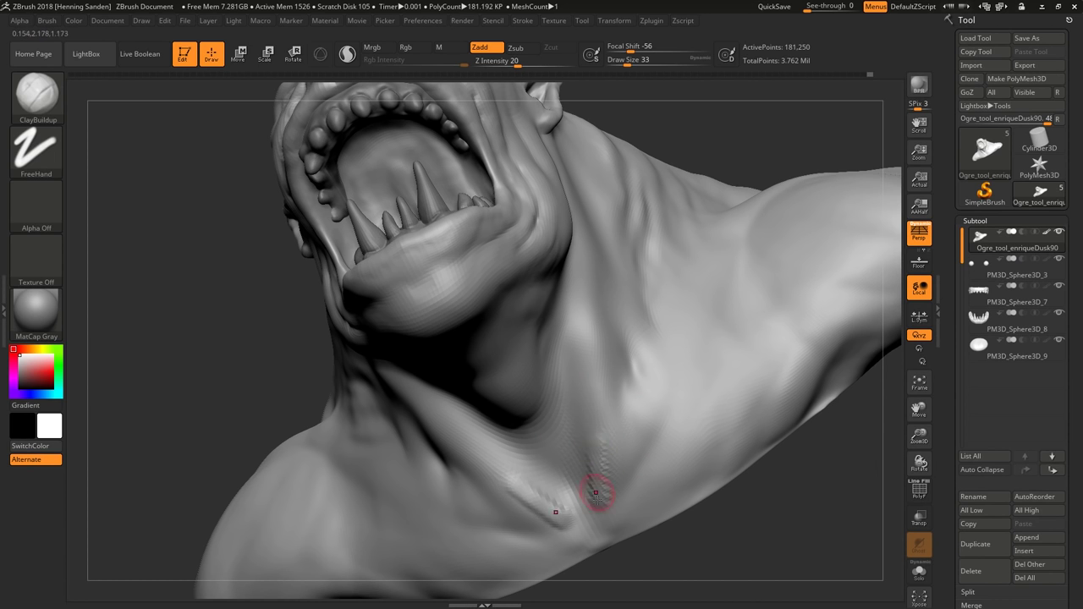
key(bracketleft)
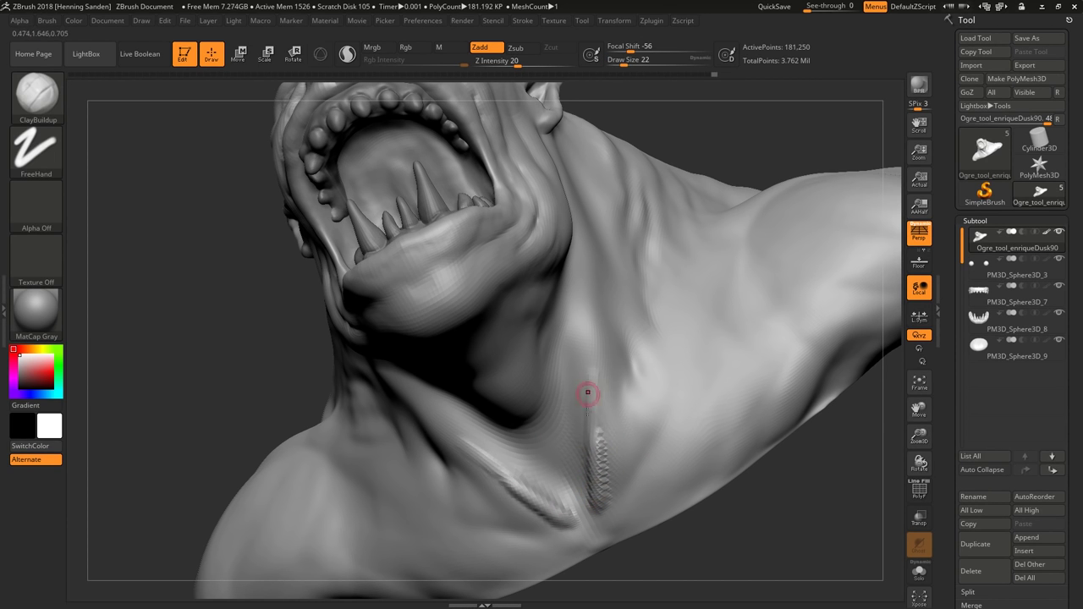
key(shift)
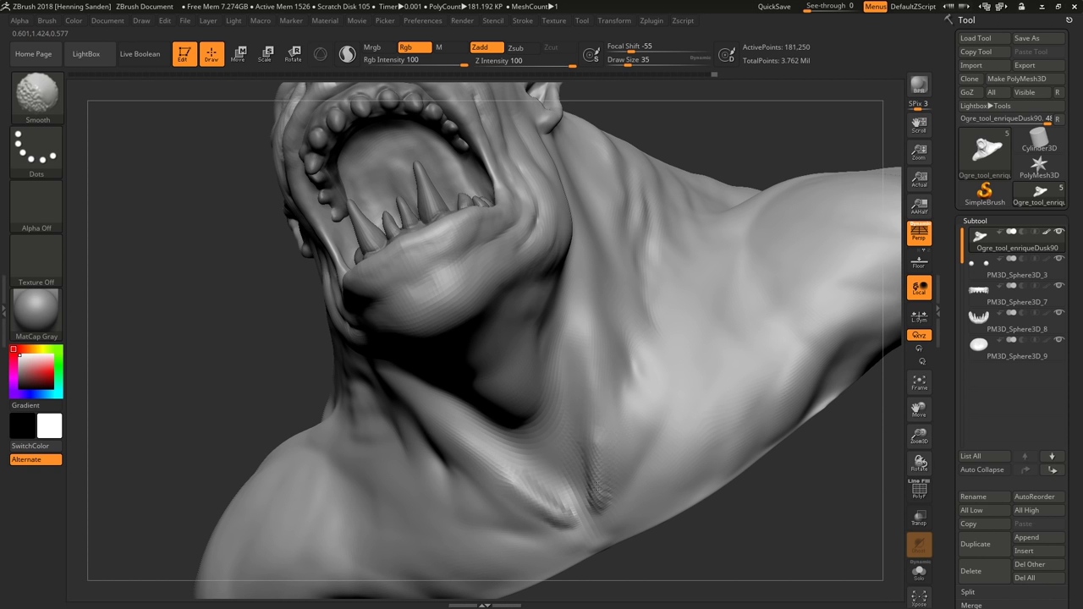
mouse_move(550, 503)
right_down()
mouse_move(604, 463)
mouse_move(594, 437)
right_up()
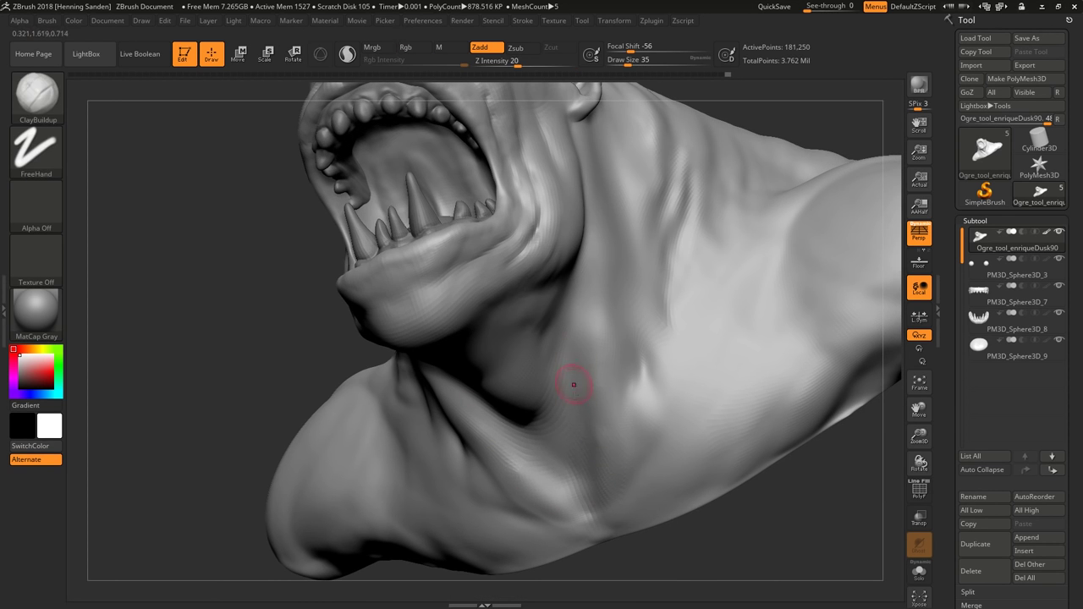
Build up the cheek and jaw folds behind the mouth corner with ClayBuildup at draw sizes 39 and 31.
right_drag(573, 380, 623, 423)
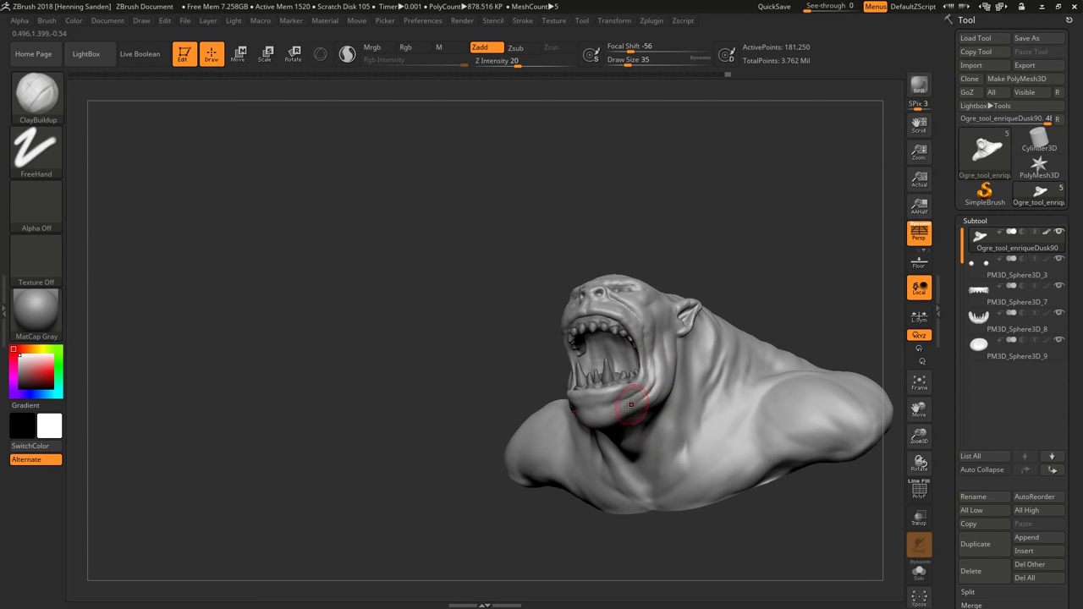
mouse_move(630, 404)
right_down()
mouse_move(643, 433)
mouse_move(634, 461)
mouse_move(666, 452)
right_up()
key(s)
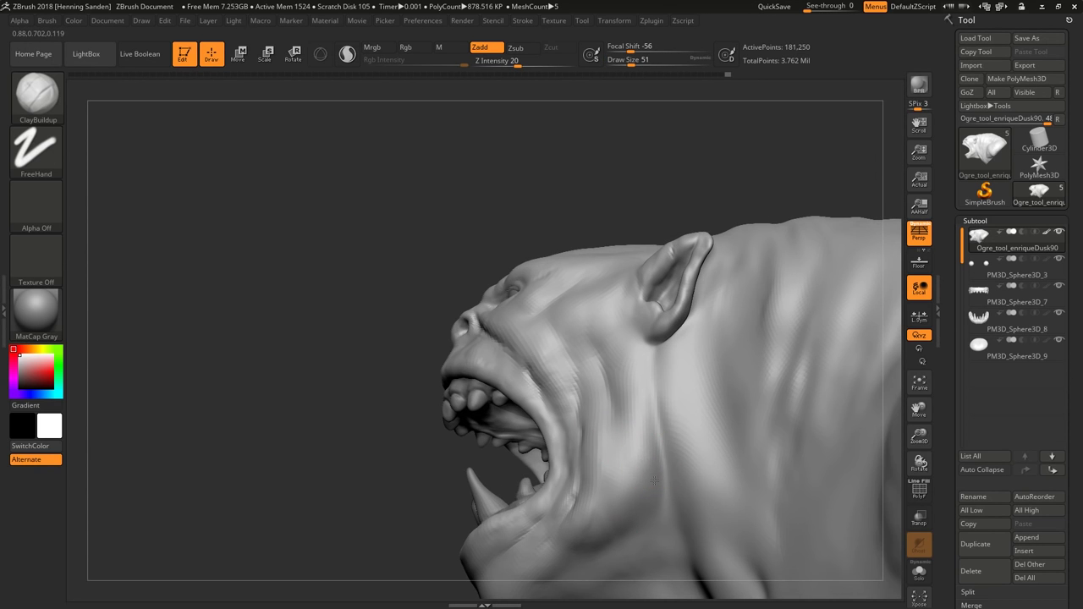
mouse_move(617, 452)
right_down()
mouse_move(630, 450)
mouse_move(620, 449)
right_up()
key(bracketleft)
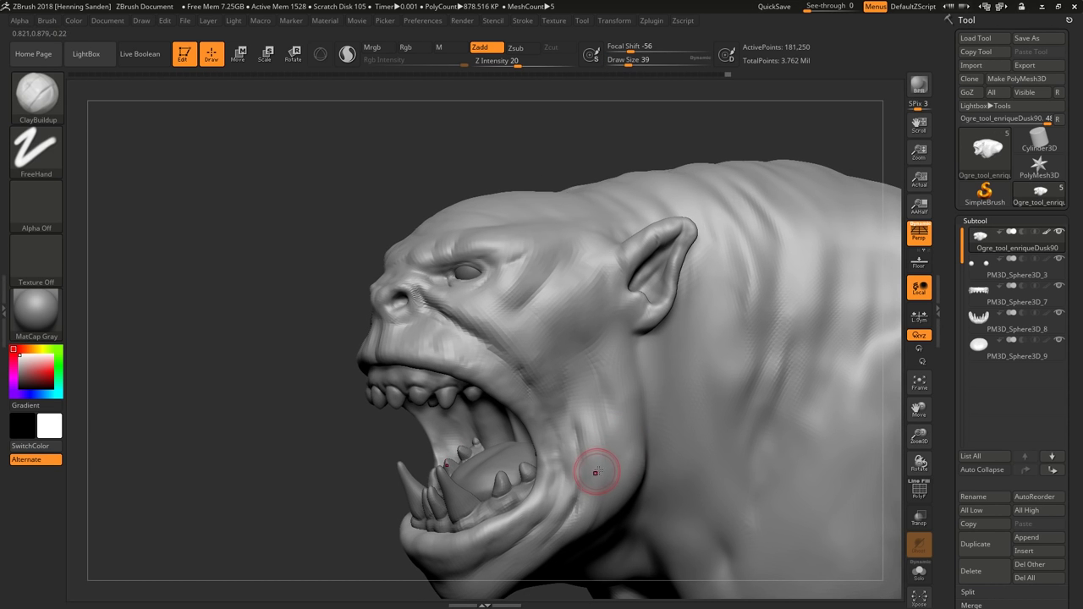
key(bracketleft)
right_drag(624, 379, 557, 340)
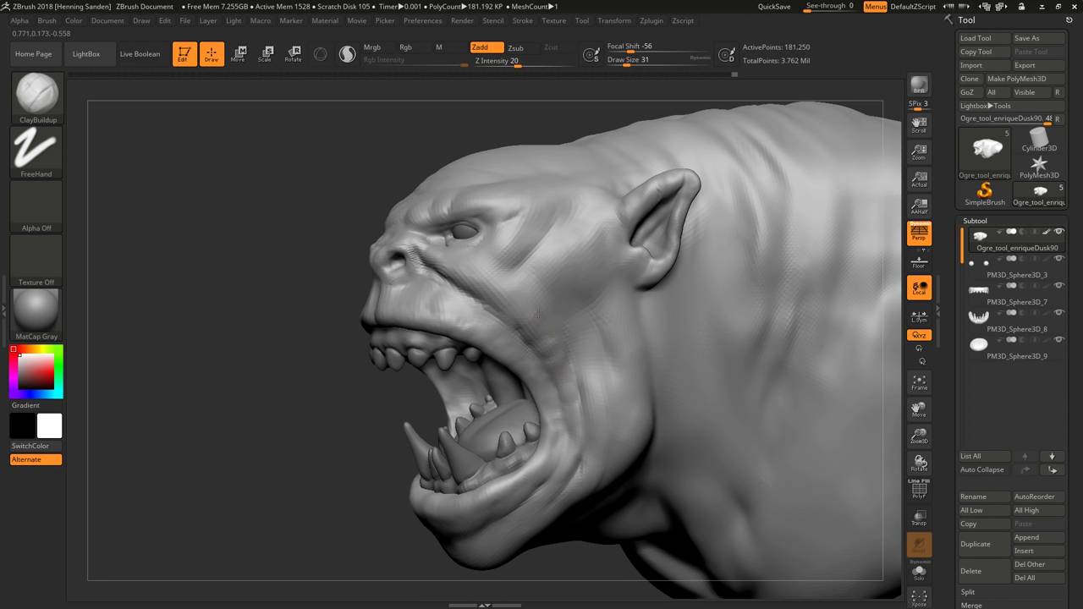
mouse_move(554, 368)
right_down()
mouse_move(581, 350)
mouse_move(604, 365)
mouse_move(594, 396)
right_up()
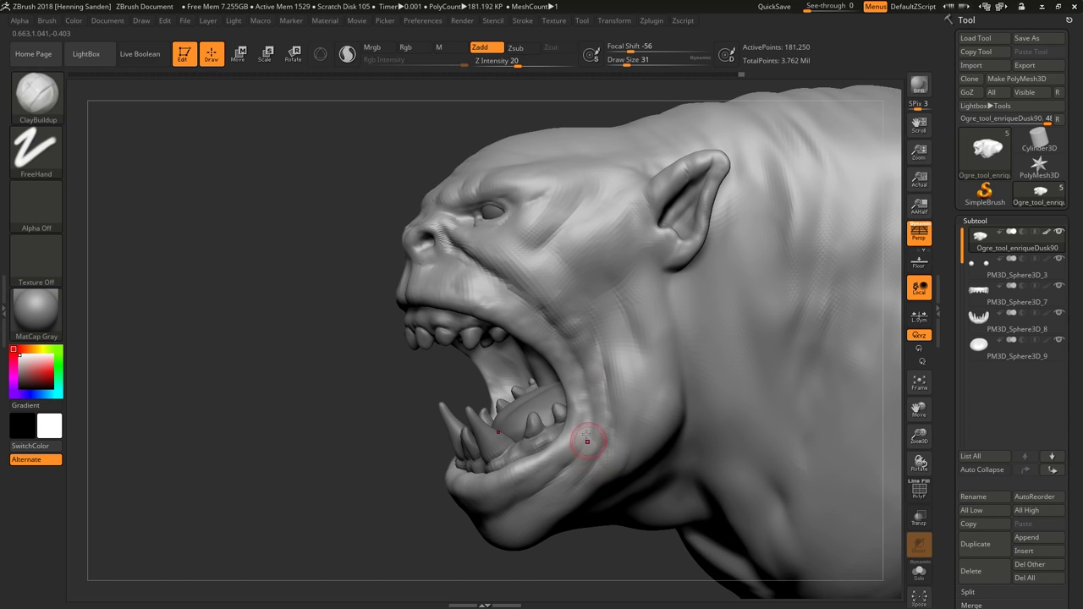
right_drag(587, 441, 585, 368)
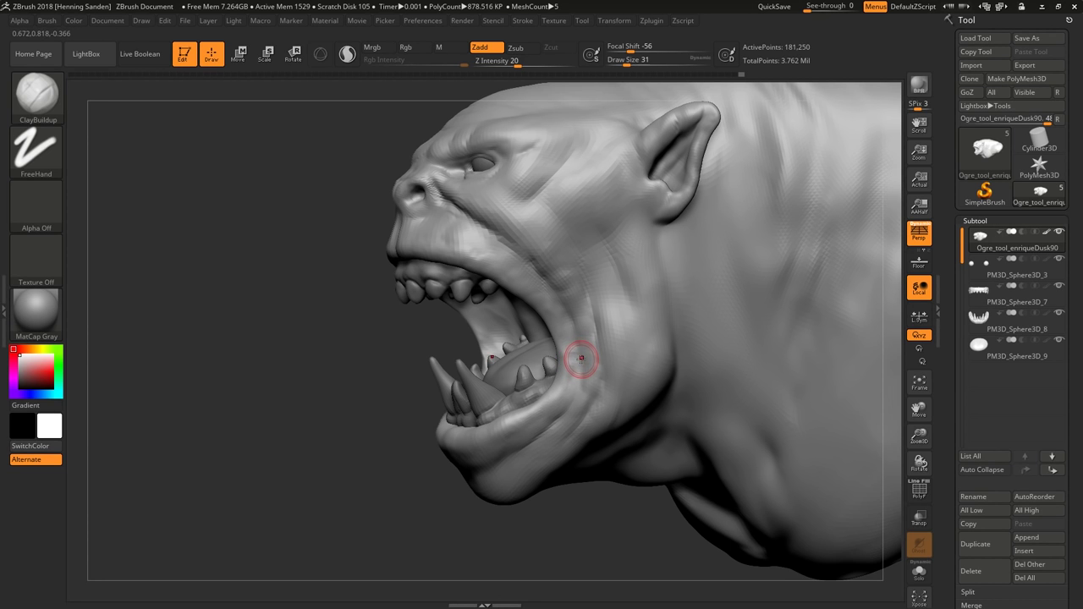
Reshape the lower jaw in side view with the Move brush at draw size 158.
right_drag(588, 353, 564, 368)
key(b)
key(m)
key(t)
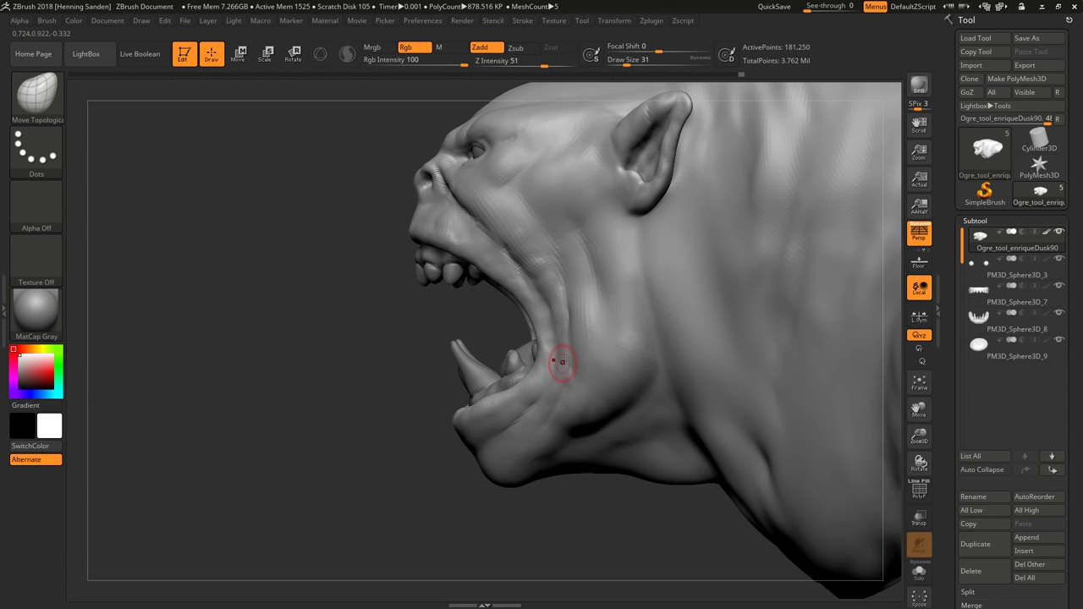
key(b)
key(m)
key(v)
key(s)
drag(508, 362, 535, 369)
mouse_move(516, 372)
ctrl+right_down()
mouse_move(516, 399)
mouse_move(501, 390)
mouse_move(512, 381)
ctrl+right_up()
key([)
Select the lower teeth subtool and shift the teeth to fit the jaw with the Move brush at draw size 158.
alt+click(513, 381)
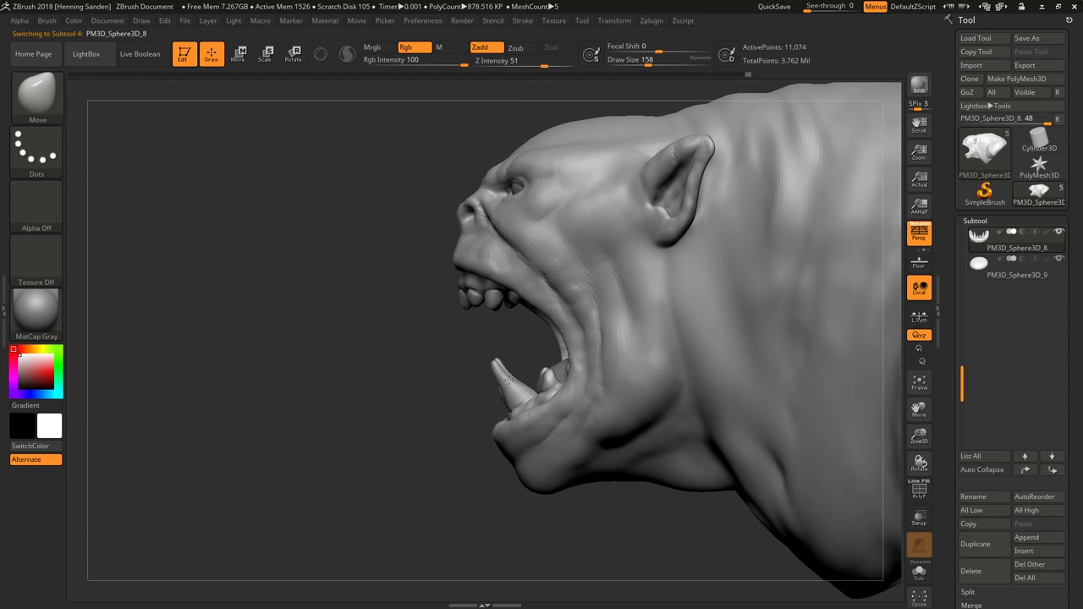
key(w)
shift+drag(522, 393, 395, 394)
drag(480, 390, 472, 394)
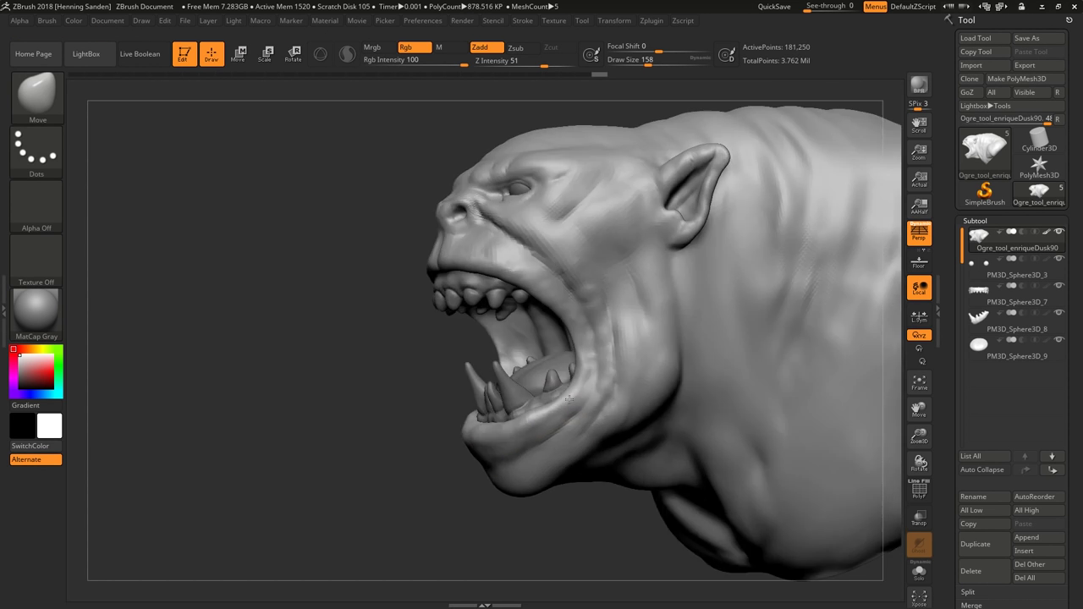
Reshape the lower lip and chin of the ogre body subtool with the Move brush at draw sizes 239 and 251.
mouse_move(473, 423)
right_down()
mouse_move(551, 483)
mouse_move(520, 447)
mouse_move(529, 429)
right_up()
key(b)
key(s)
drag(530, 429, 533, 429)
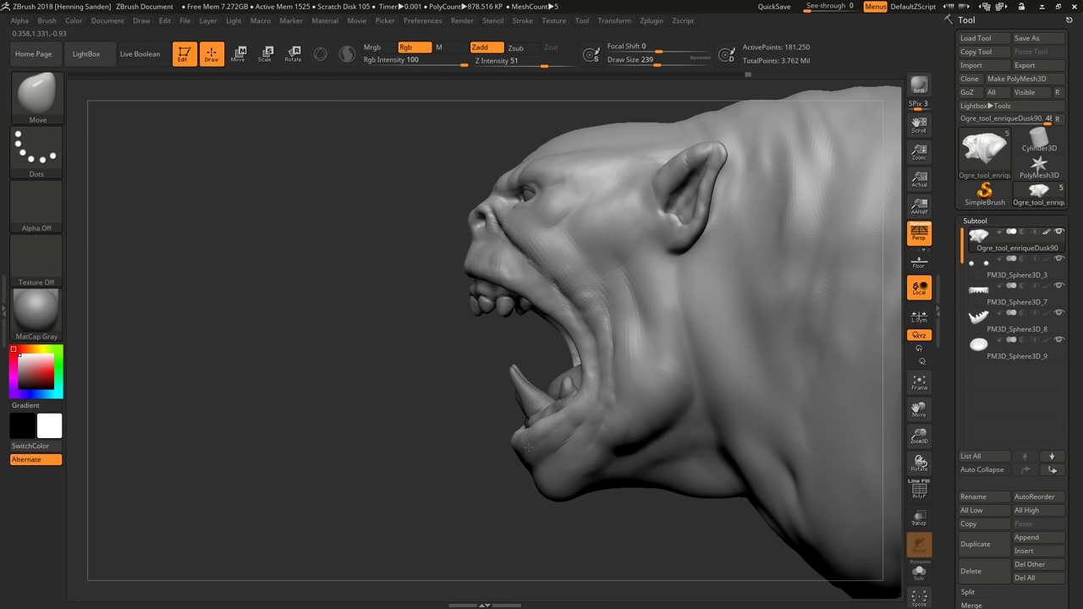
right_drag(529, 446, 495, 435)
key(s)
mouse_move(496, 435)
mouse_down()
mouse_move(499, 448)
mouse_move(537, 443)
mouse_up()
right_drag(536, 443, 517, 442)
key(s)
drag(518, 442, 532, 459)
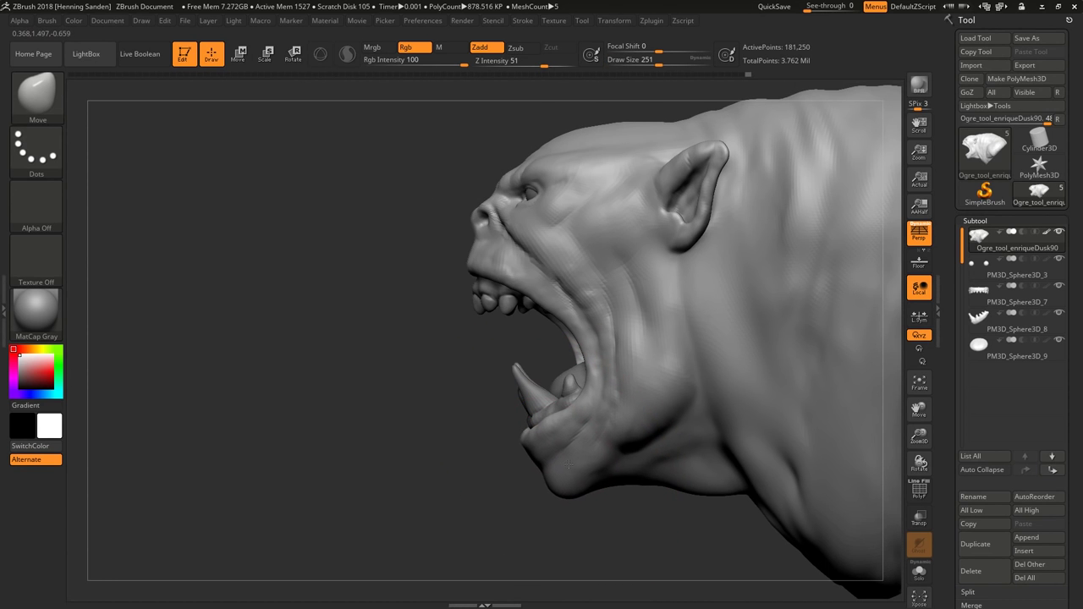
Adjust the mouth corner with the Move brush at draw size 83 and smooth the side of the jaw at 80.
key(s)
mouse_move(563, 357)
mouse_down()
mouse_move(548, 358)
mouse_move(571, 337)
mouse_move(604, 366)
mouse_move(587, 396)
mouse_up()
key(s)
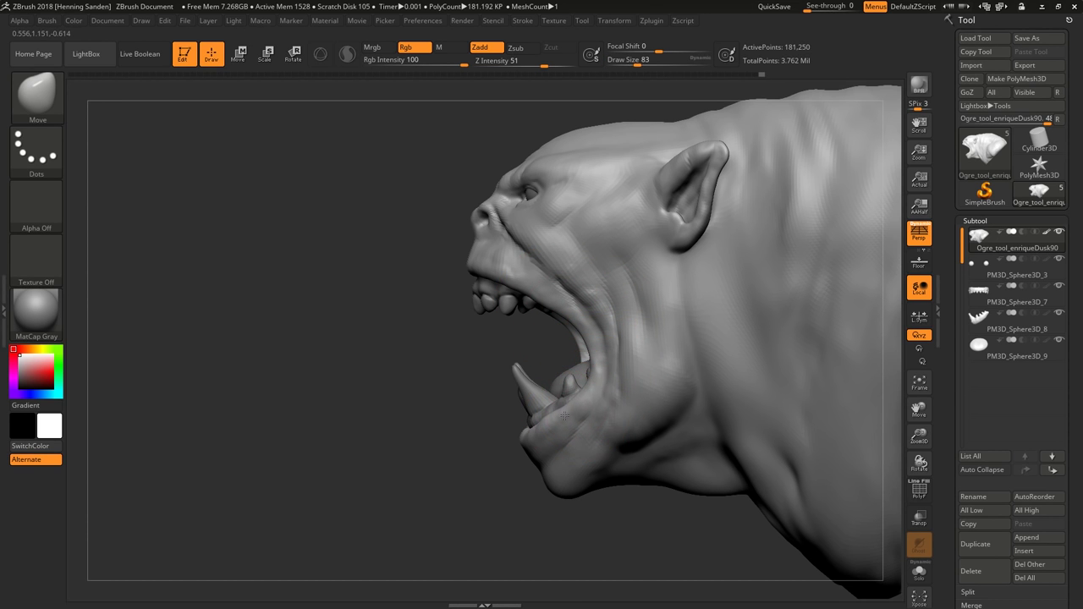
mouse_move(596, 349)
right_down()
mouse_move(589, 321)
mouse_move(569, 353)
right_up()
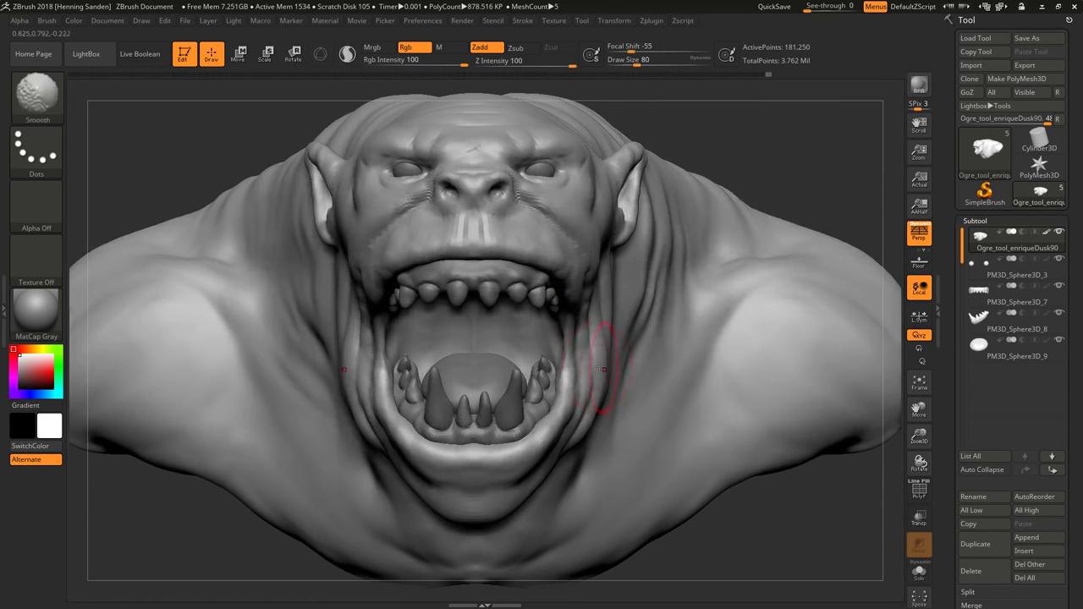
mouse_move(571, 402)
right_down()
mouse_move(560, 394)
mouse_move(537, 449)
mouse_move(474, 471)
mouse_move(499, 457)
right_up()
mouse_move(550, 426)
right_down()
mouse_move(578, 436)
mouse_move(545, 447)
mouse_move(535, 474)
mouse_move(529, 455)
mouse_move(643, 363)
mouse_move(617, 398)
mouse_move(603, 346)
mouse_move(584, 372)
mouse_move(533, 385)
mouse_move(552, 379)
right_up()
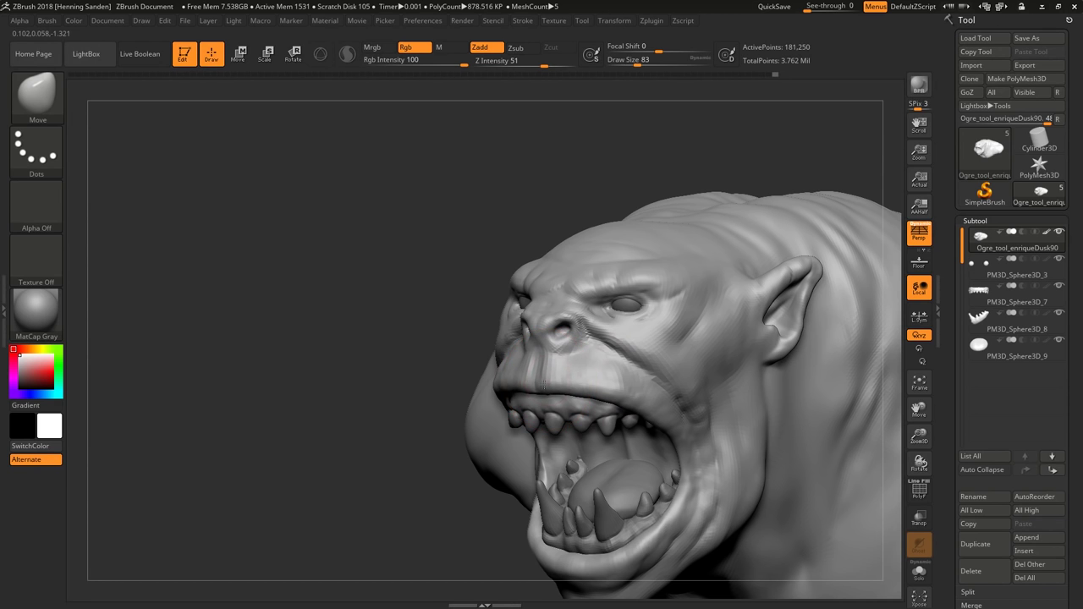
Carve creases into the cheek folds behind the mouth corner with DamStandard at draw size 37.
right_drag(625, 393, 592, 394)
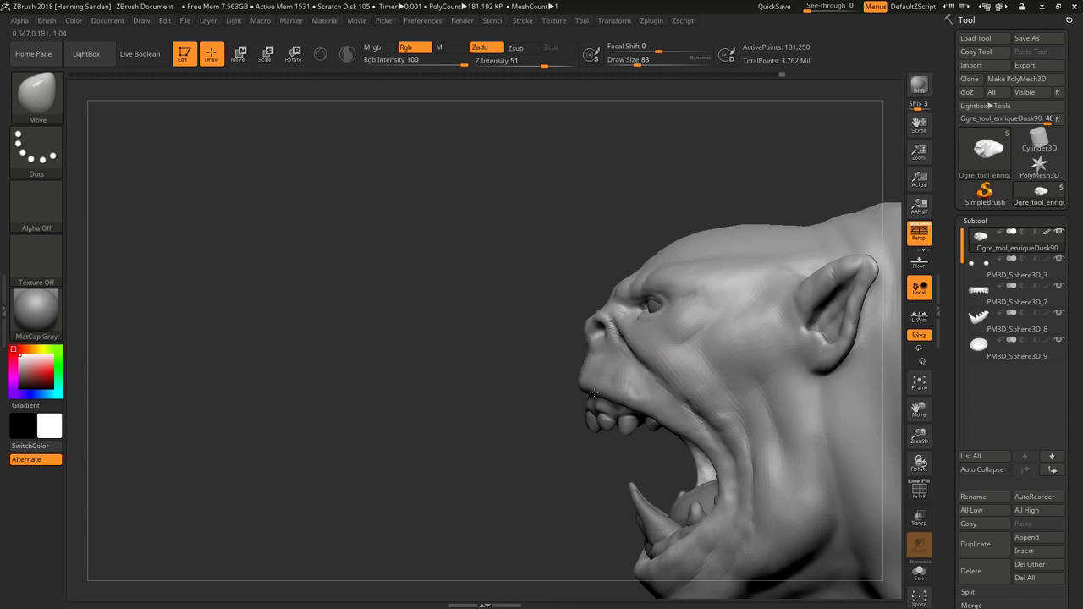
mouse_move(656, 402)
alt+right_down()
mouse_move(550, 303)
mouse_move(560, 321)
mouse_move(609, 339)
mouse_move(580, 350)
alt+right_up()
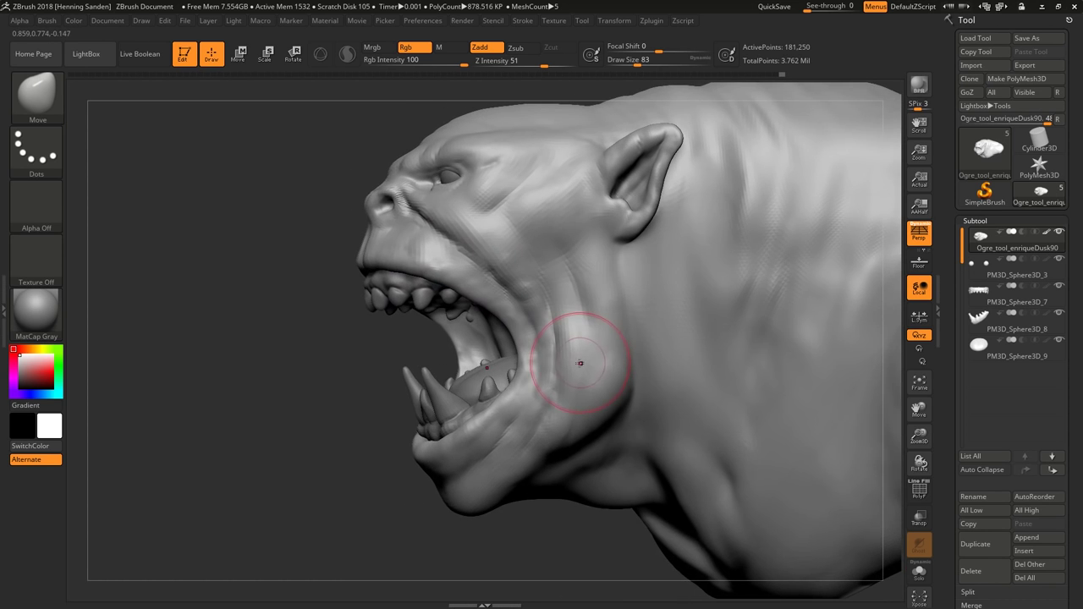
text(bdss18)
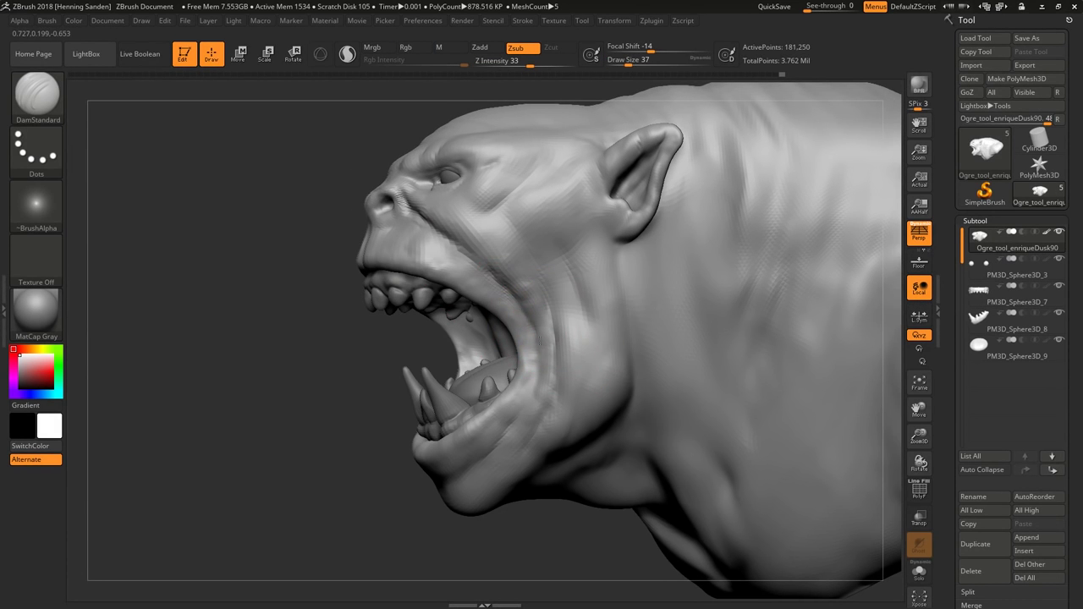
ctrl+right_drag(517, 334, 516, 313)
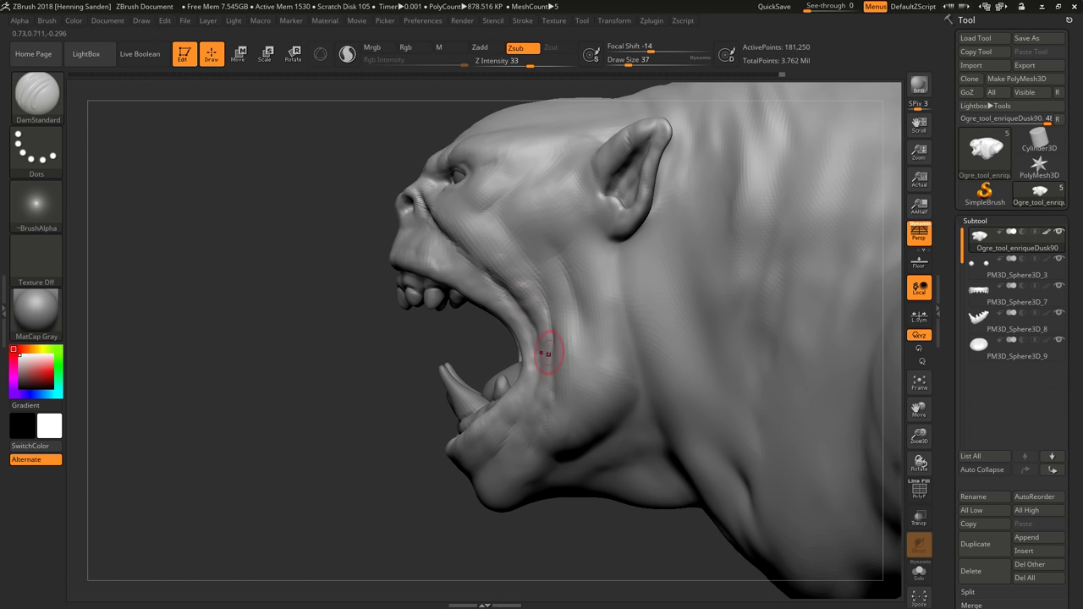
right_drag(548, 354, 538, 292)
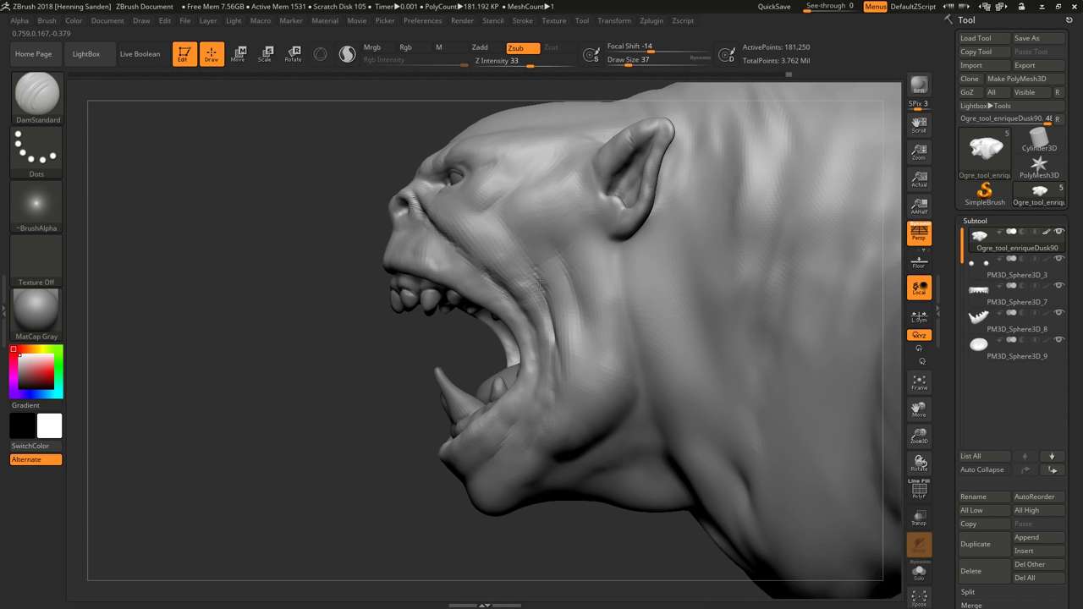
right_drag(548, 420, 552, 338)
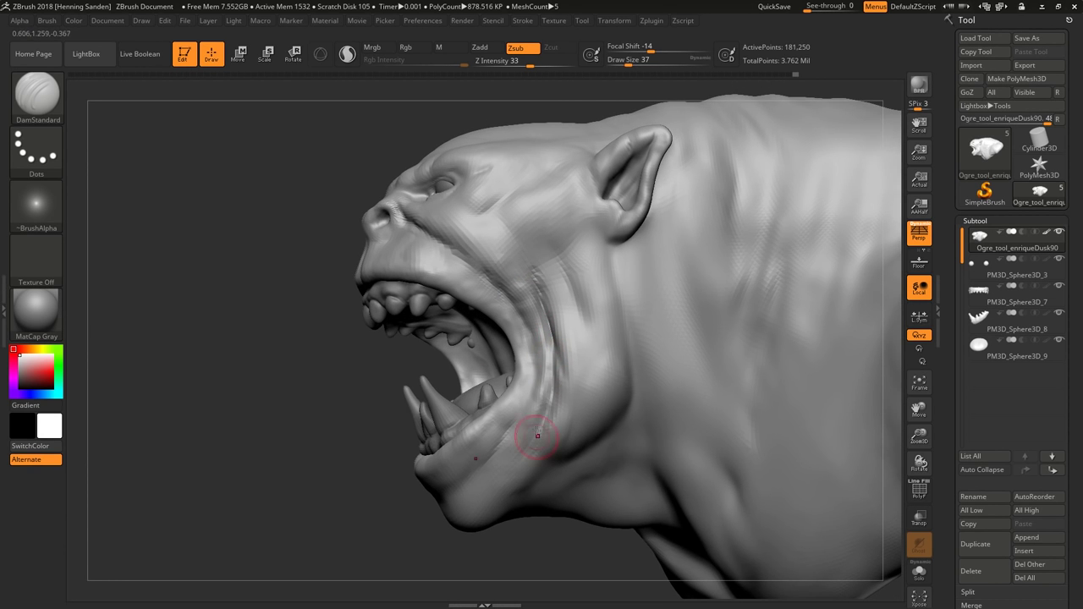
right_drag(532, 434, 545, 401)
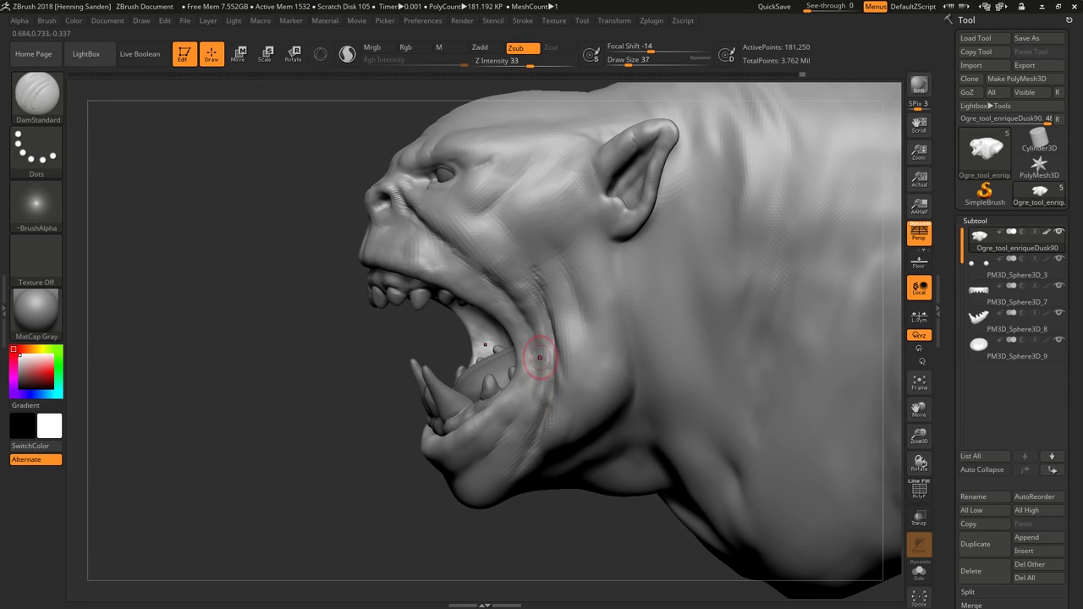
Build up the ridges between the cheek creases with ClayBuildup at draw sizes 41, 54 and 46, smoothing them at 22.
key(b)
key(c)
key(b)
right_drag(540, 358, 559, 324)
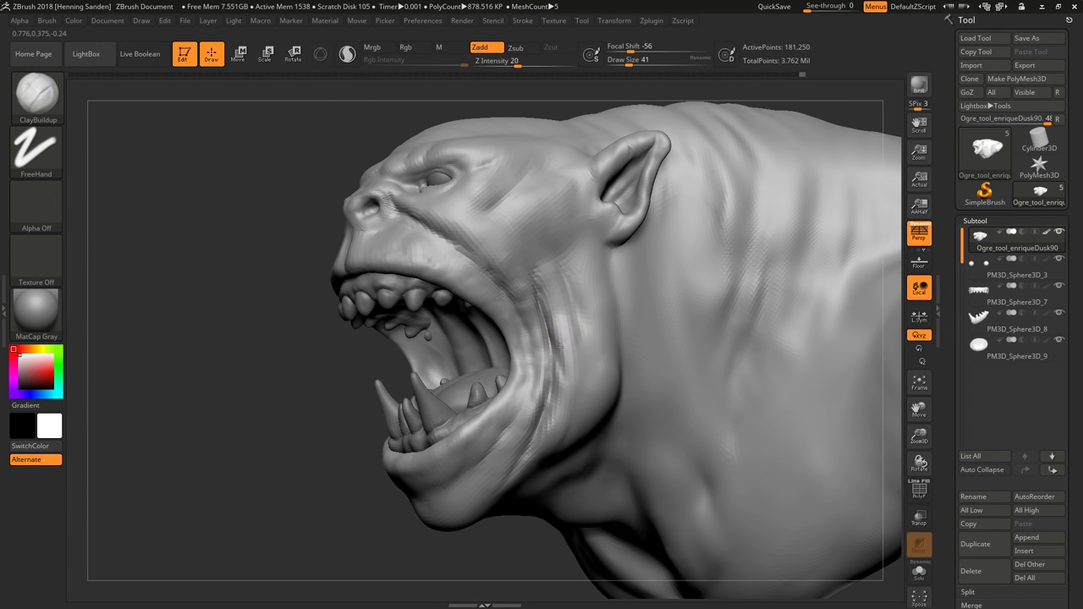
key(shift)
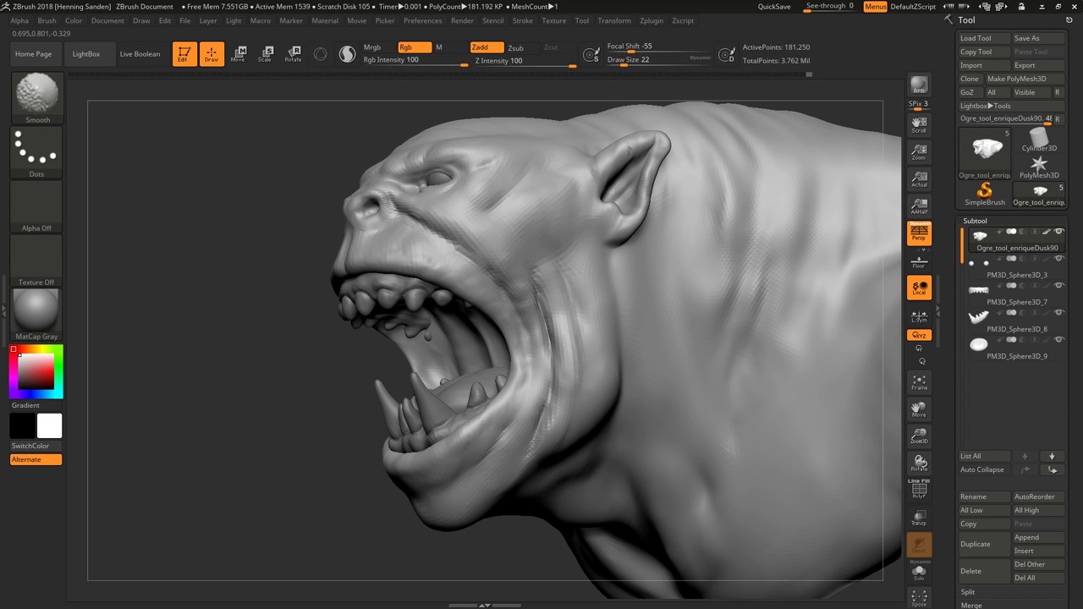
right_drag(527, 441, 579, 329)
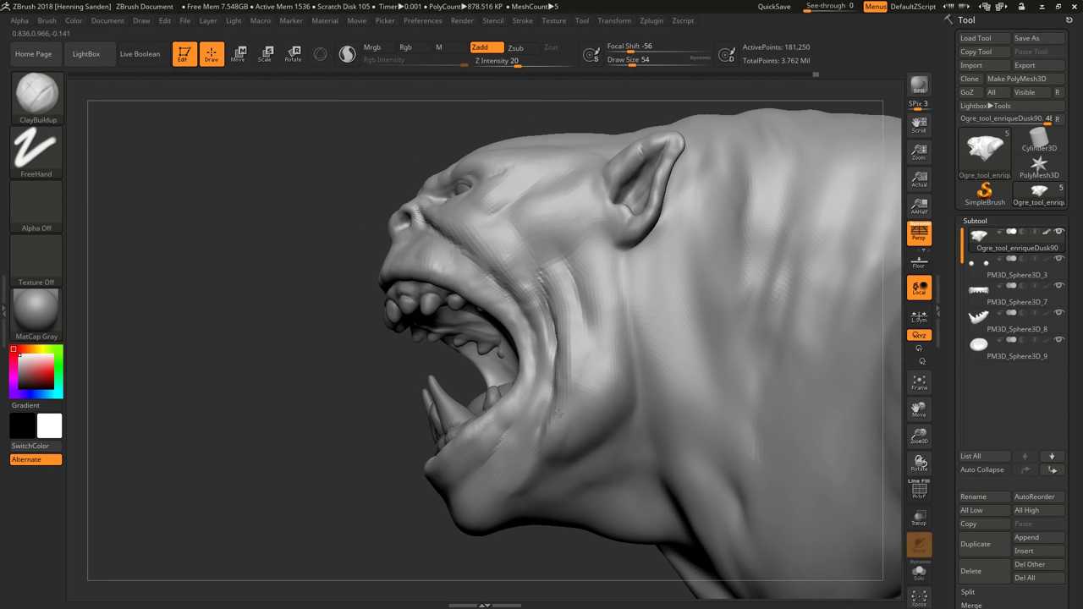
key(s)
key(s)
mouse_move(551, 495)
right_down()
mouse_move(522, 487)
mouse_move(587, 404)
right_up()
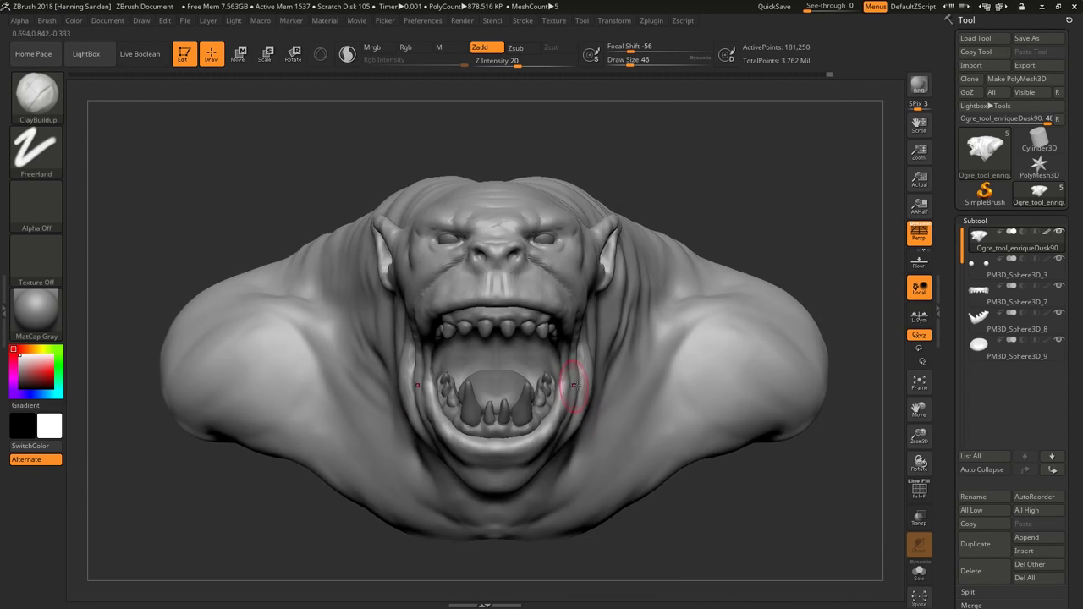
Switch to the Move brush at draw size 46 for adjusting the side of the mouth in front view.
key(b)
key(m)
key(v)
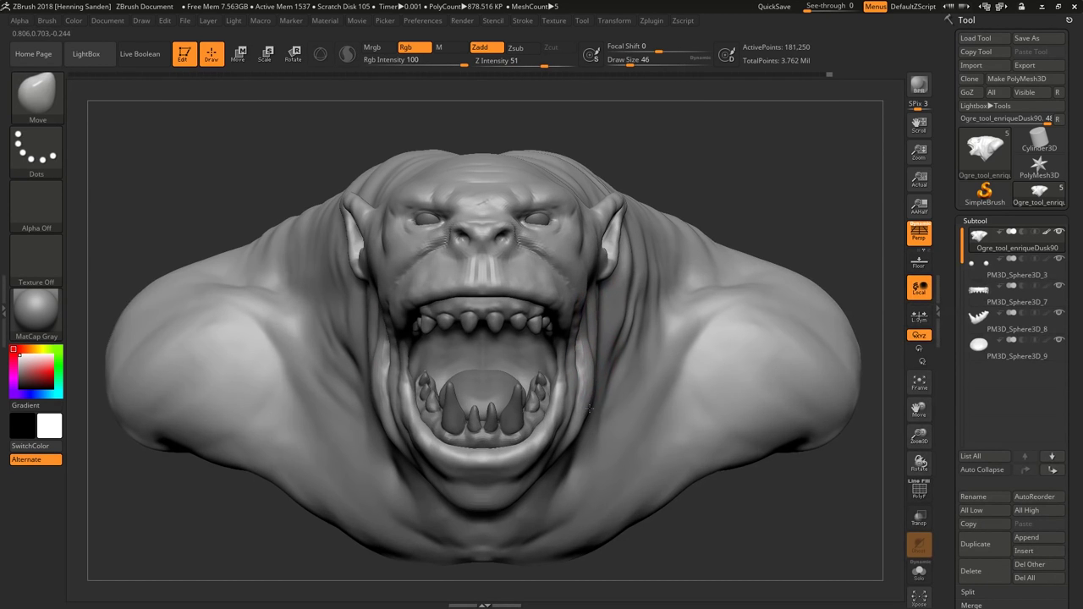
Reshape the side of the ogre's open mouth with the Move brush at draw size 104.
ctrl+right_drag(597, 364, 593, 411)
key(s)
click(592, 410)
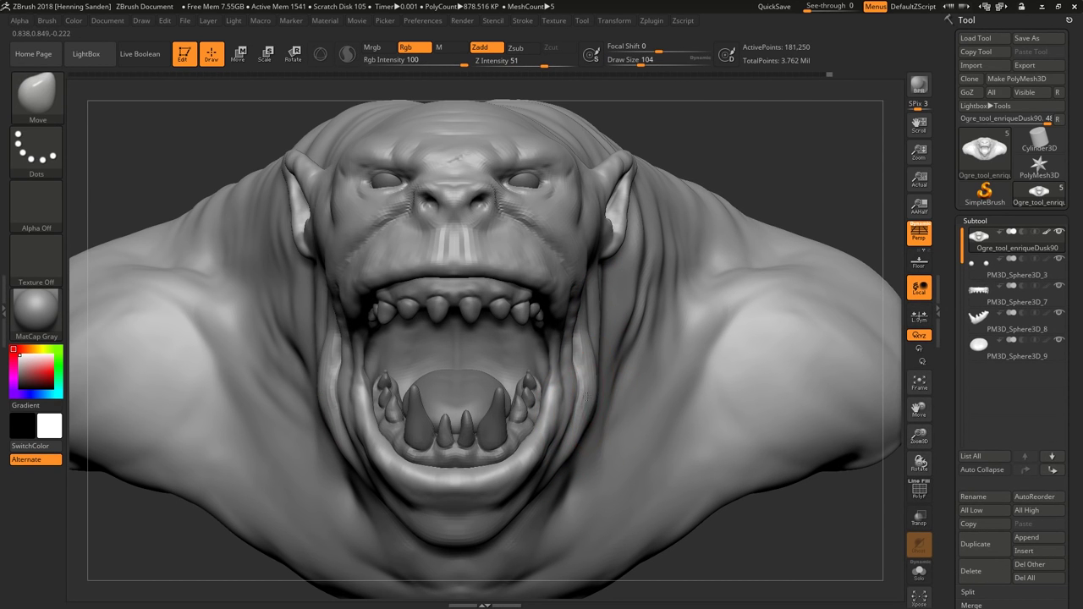
key(ctrl)
drag(594, 395, 585, 392)
mouse_move(586, 344)
mouse_down()
mouse_move(642, 355)
mouse_move(481, 420)
mouse_move(344, 330)
mouse_move(455, 425)
mouse_move(386, 351)
mouse_up()
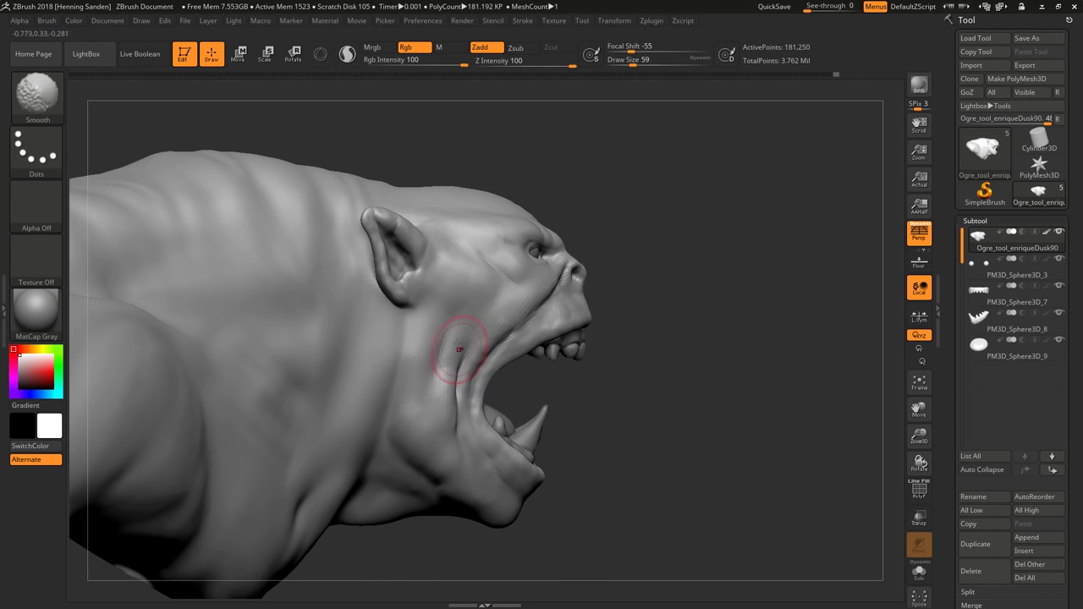
Build up the cheekbone and the cheek below the ear with the ClayBuildup brush at draw size 44 to 49.
key(b)
key(c)
key(b)
key(s)
drag(471, 324, 472, 290)
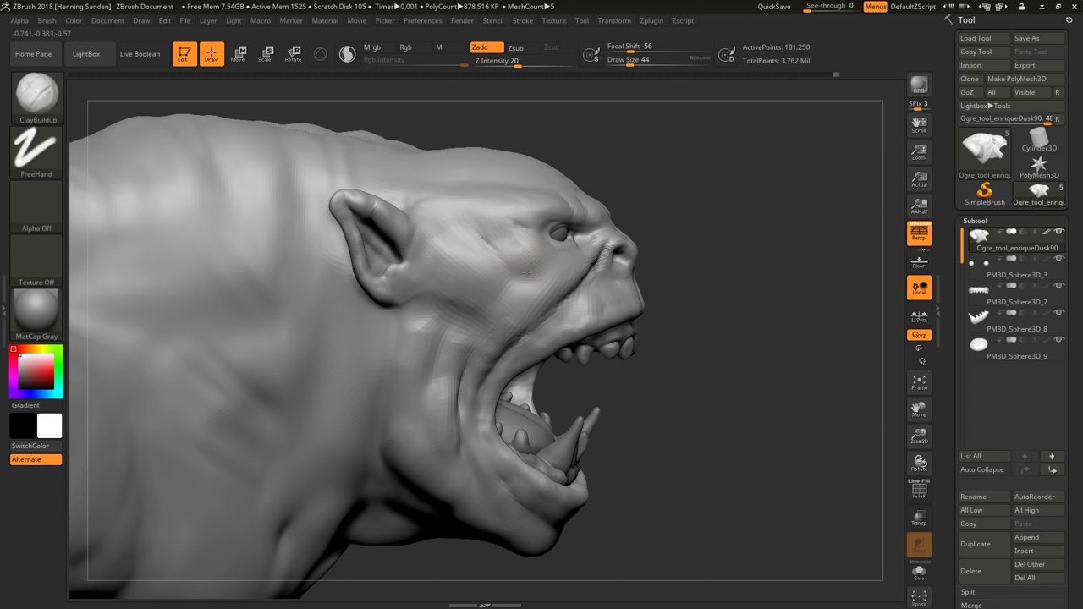
drag(480, 270, 527, 246)
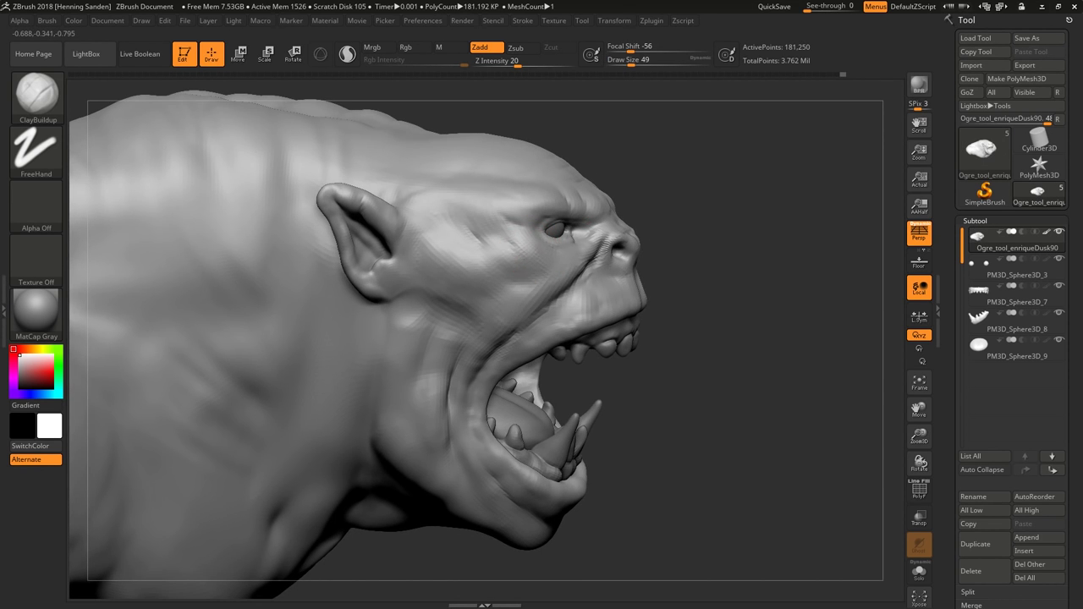
Sculpt and smooth the stretched skin folds between the ear and mouth corner with ClayBuildup at draw size 49.
right_drag(414, 276, 496, 230)
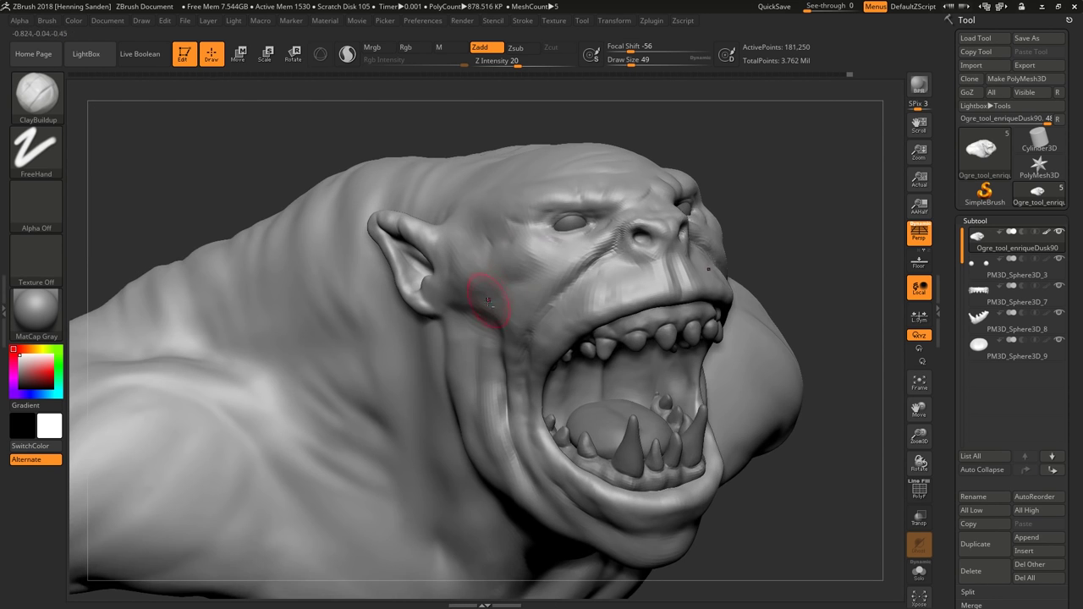
mouse_move(508, 312)
right_down()
mouse_move(482, 319)
mouse_move(484, 305)
mouse_move(571, 255)
mouse_move(491, 264)
right_up()
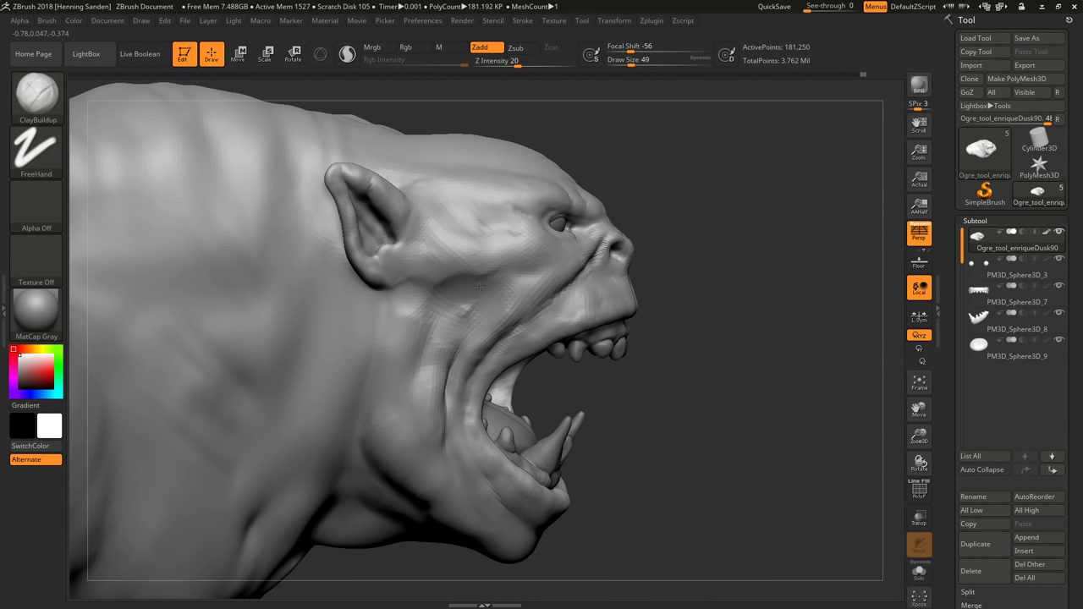
mouse_move(443, 393)
right_down()
mouse_move(516, 355)
mouse_move(486, 305)
mouse_move(495, 295)
right_up()
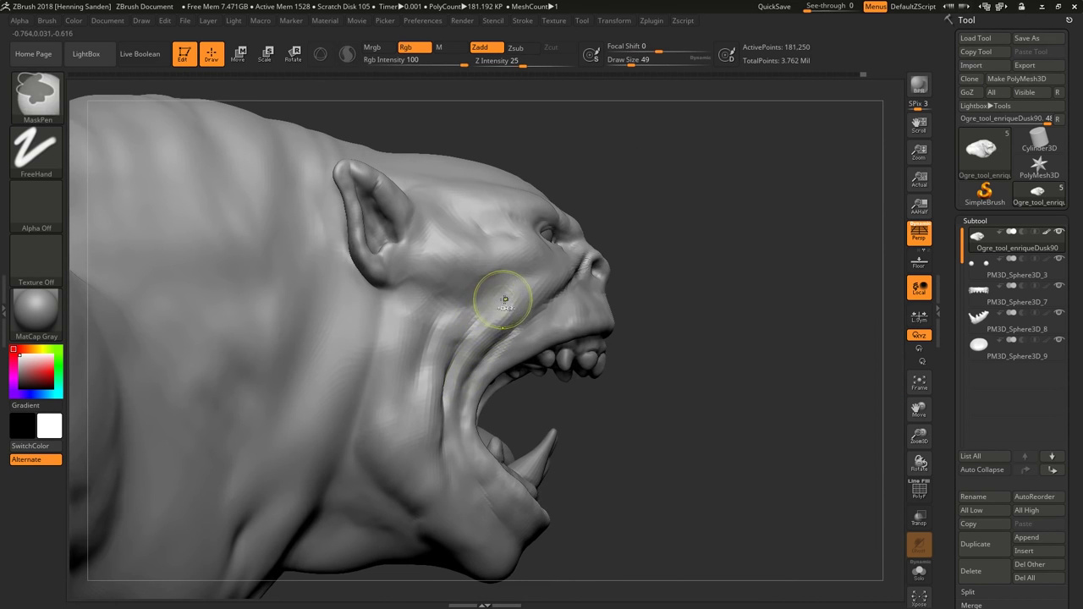
key(shift)
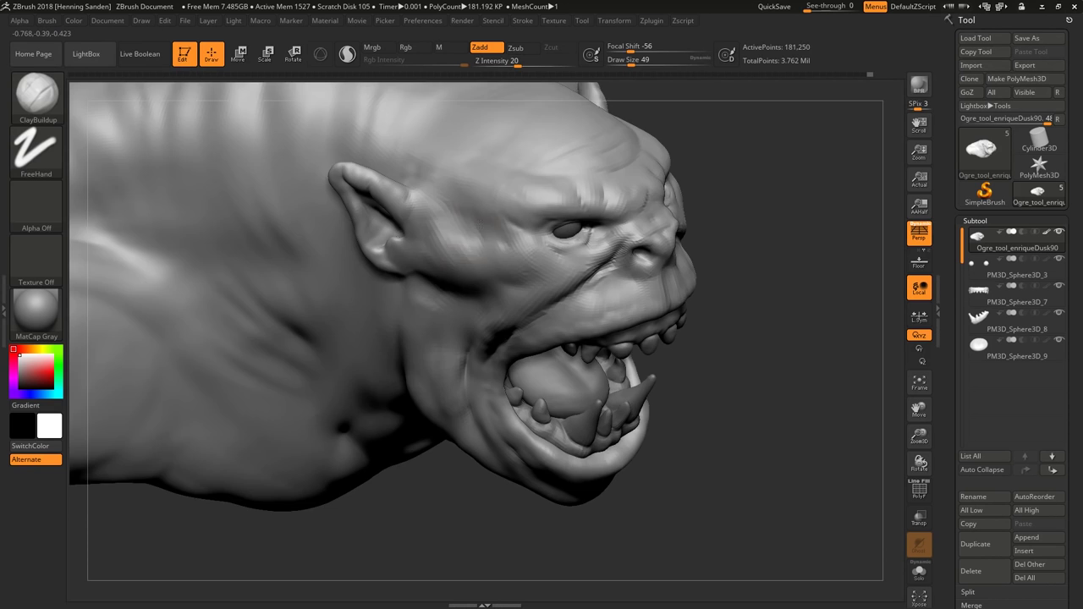
Smooth the cheek on the opposite side of the head and refine its folds with ClayBuildup at draw size 37.
drag(483, 266, 623, 288)
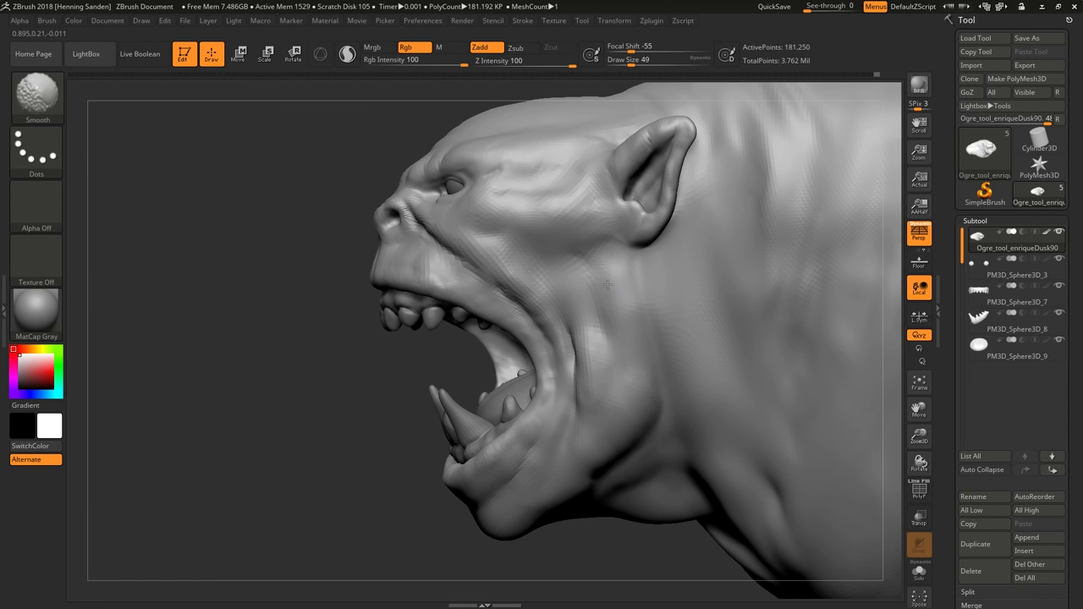
key(s)
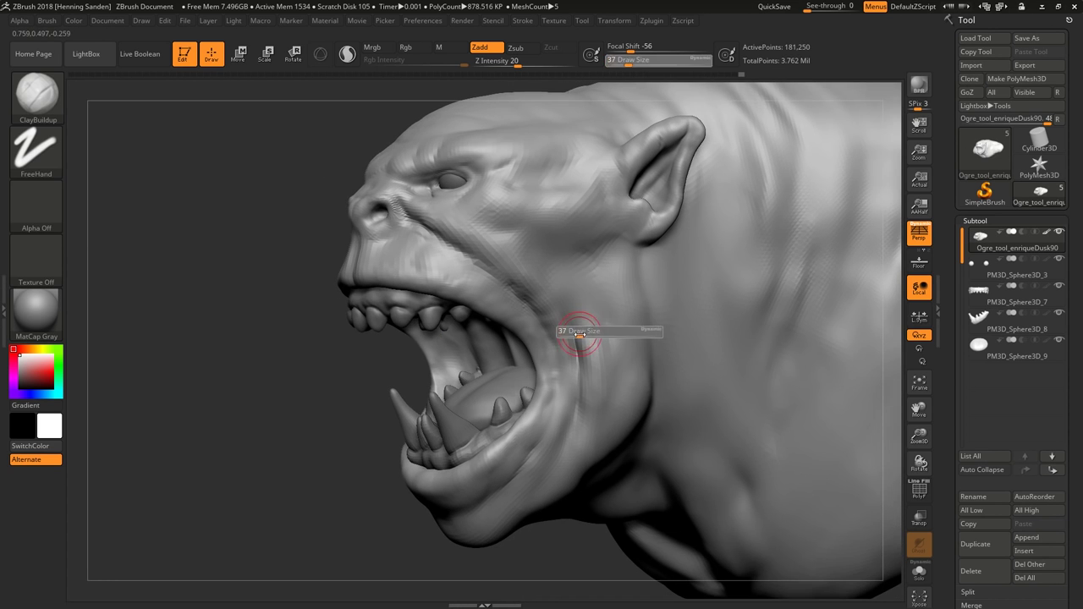
mouse_move(580, 304)
right_down()
mouse_move(565, 283)
mouse_move(634, 319)
mouse_move(682, 388)
mouse_move(657, 375)
mouse_move(686, 400)
right_up()
Reshape the back of the jaw and the cheek in profile with the Move brush, raising the draw size to 140.
key(b)
key(m)
key(v)
key(s)
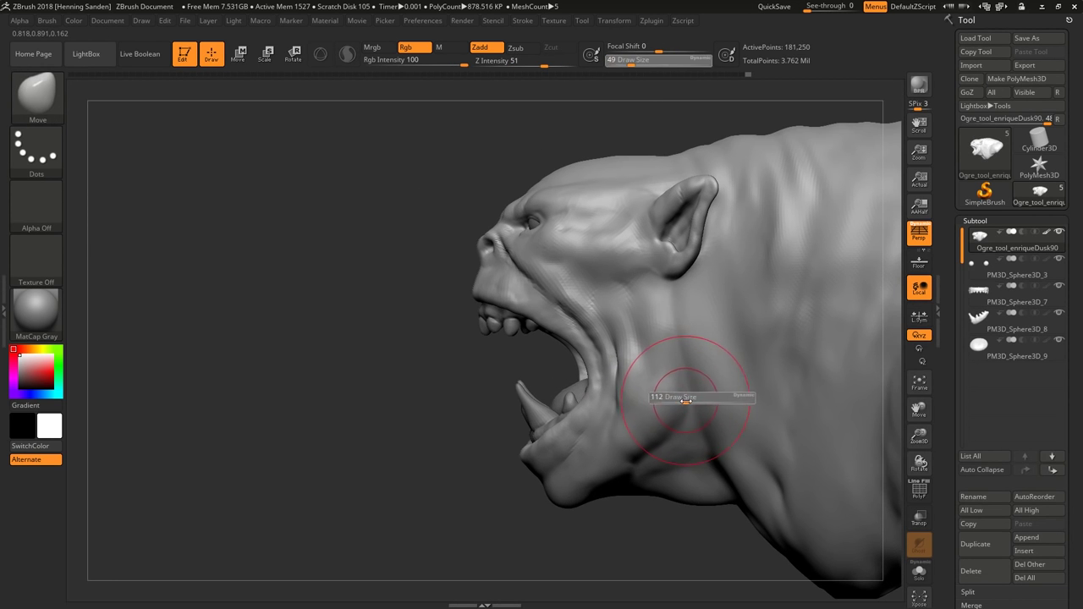
key(s)
drag(701, 368, 719, 367)
drag(673, 348, 633, 347)
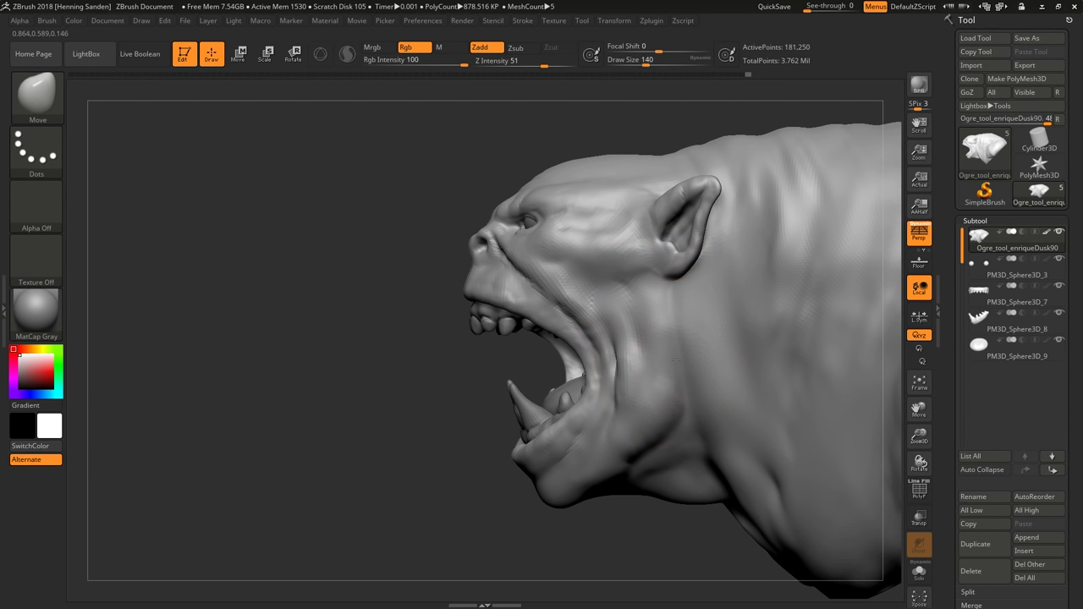
Adjust the profile of the skull and nape with the Move brush at draw size 140 to 145.
key(s)
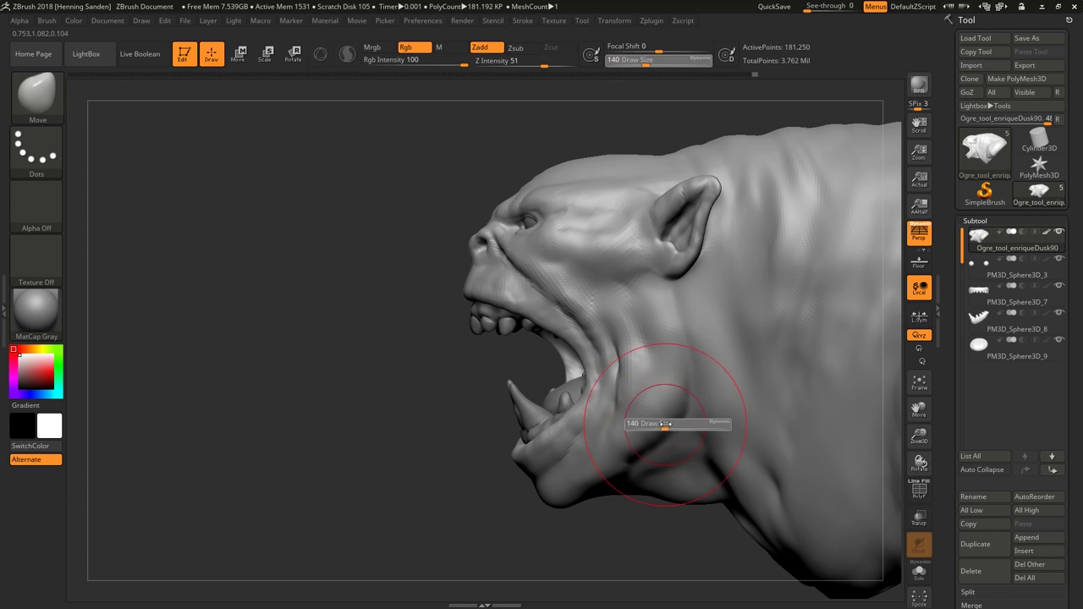
mouse_move(524, 203)
mouse_down()
mouse_move(676, 198)
mouse_move(660, 228)
mouse_move(580, 269)
mouse_move(580, 259)
mouse_up()
key(s)
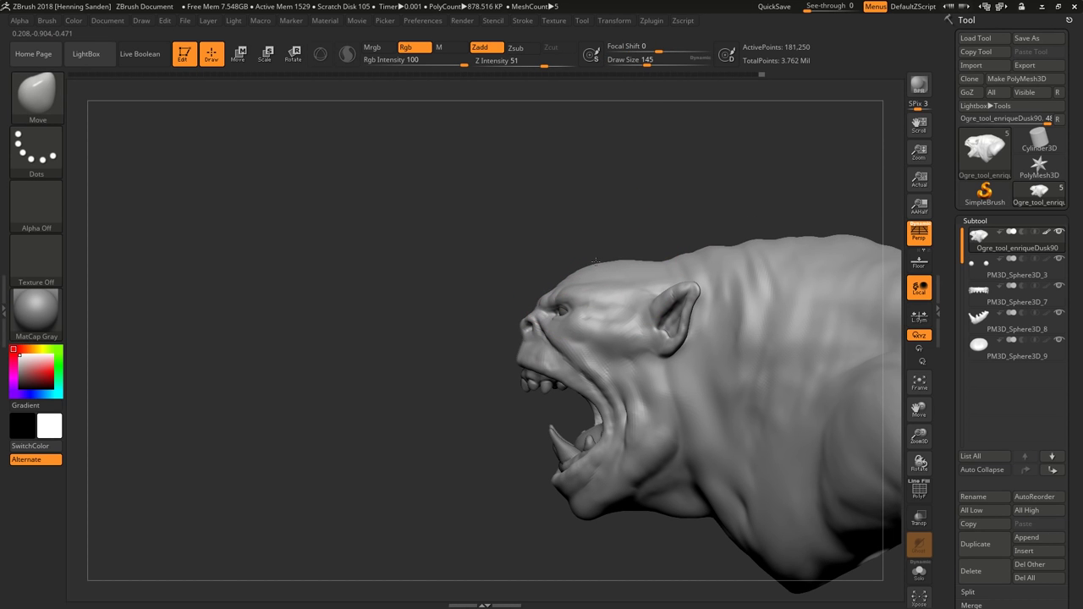
mouse_move(739, 266)
mouse_down()
mouse_move(617, 266)
mouse_move(801, 259)
mouse_up()
key(s)
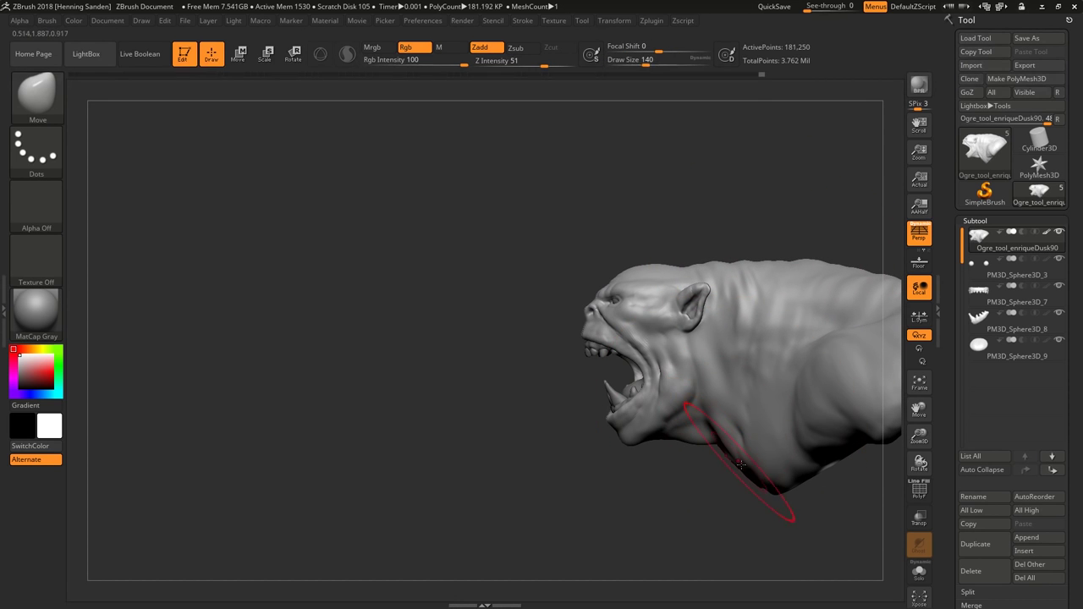
Reshape the throat and front of the neck in profile with the Move brush at draw size 192.
key(s)
drag(767, 457, 761, 458)
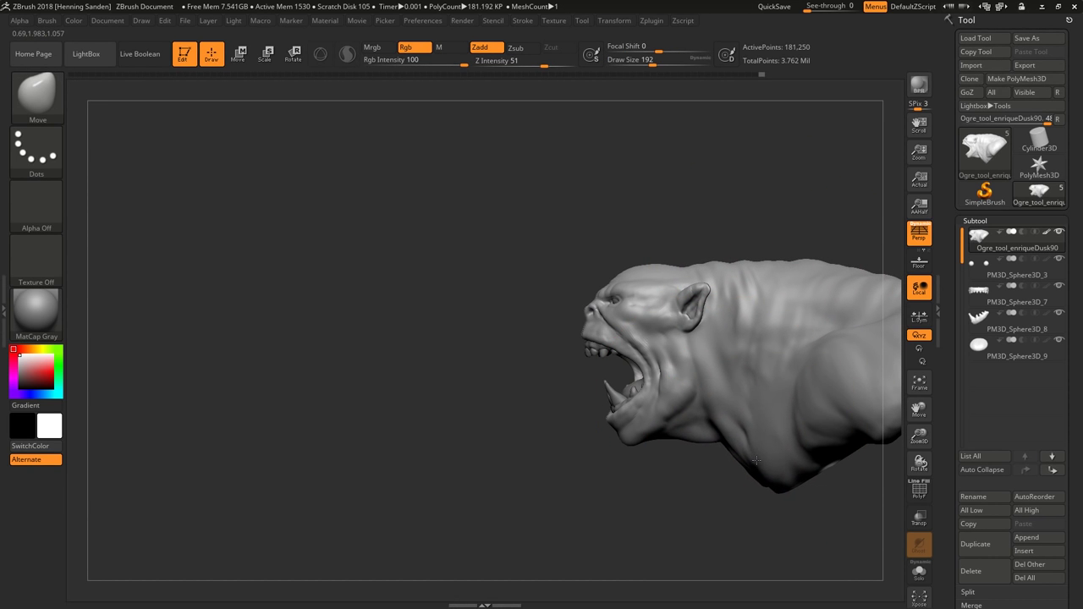
mouse_move(737, 421)
mouse_down()
mouse_move(880, 491)
mouse_move(778, 331)
mouse_move(755, 343)
mouse_up()
key(s)
mouse_move(792, 398)
mouse_down()
mouse_move(766, 279)
mouse_move(738, 303)
mouse_move(767, 222)
mouse_move(739, 251)
mouse_move(749, 335)
mouse_move(773, 246)
mouse_up()
Deepen the cheek folds beside the mouth corner with ClayBuildup at draw size 44.
key(shift)
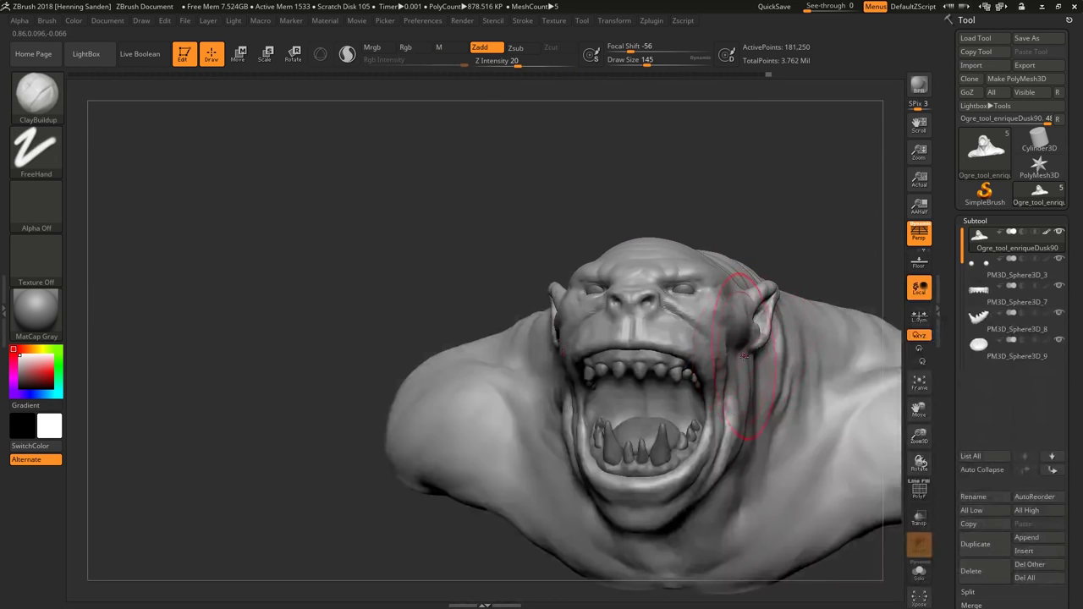
mouse_move(728, 360)
right_down()
mouse_move(576, 323)
mouse_move(589, 306)
mouse_move(497, 264)
mouse_move(584, 325)
mouse_move(604, 311)
mouse_move(622, 353)
right_up()
key([)
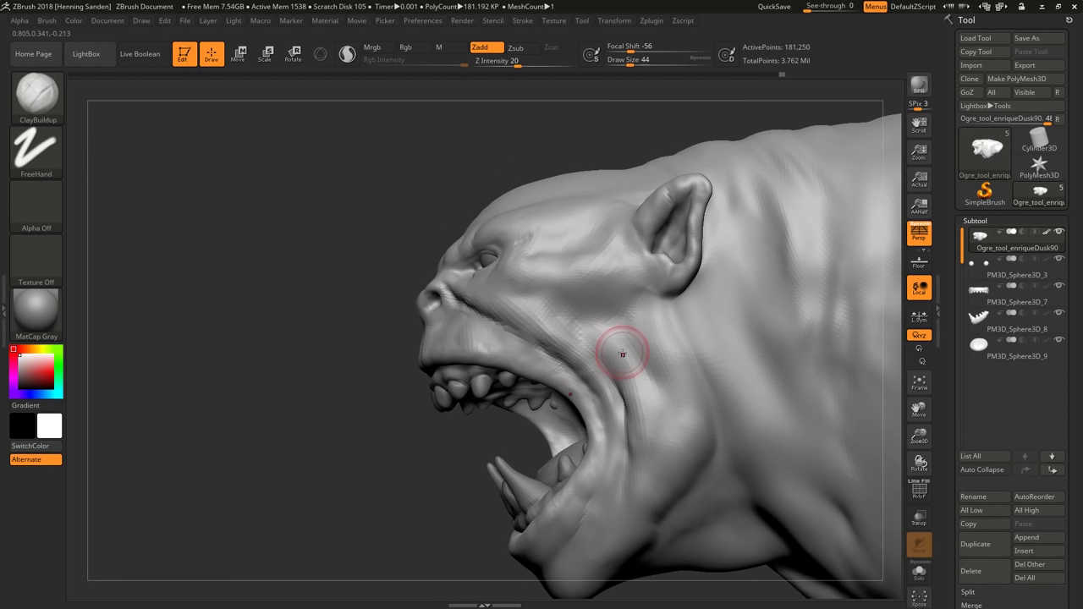
shift+right_drag(643, 409, 529, 323)
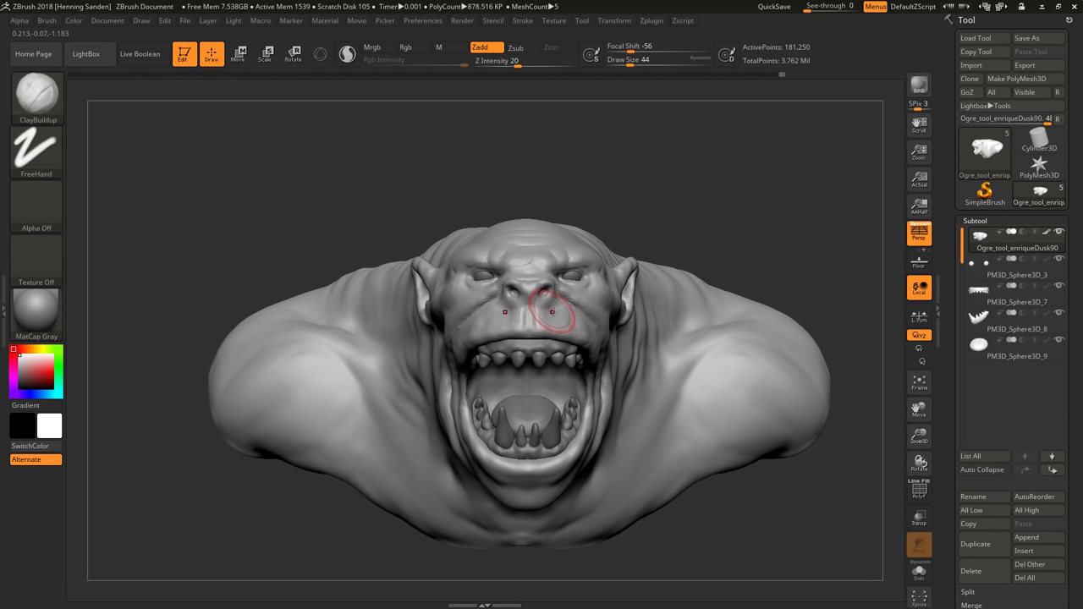
Build up the neck muscles from the jaw to the pit of the throat with ClayBuildup at draw size 51 to 56.
right_drag(603, 357, 582, 310)
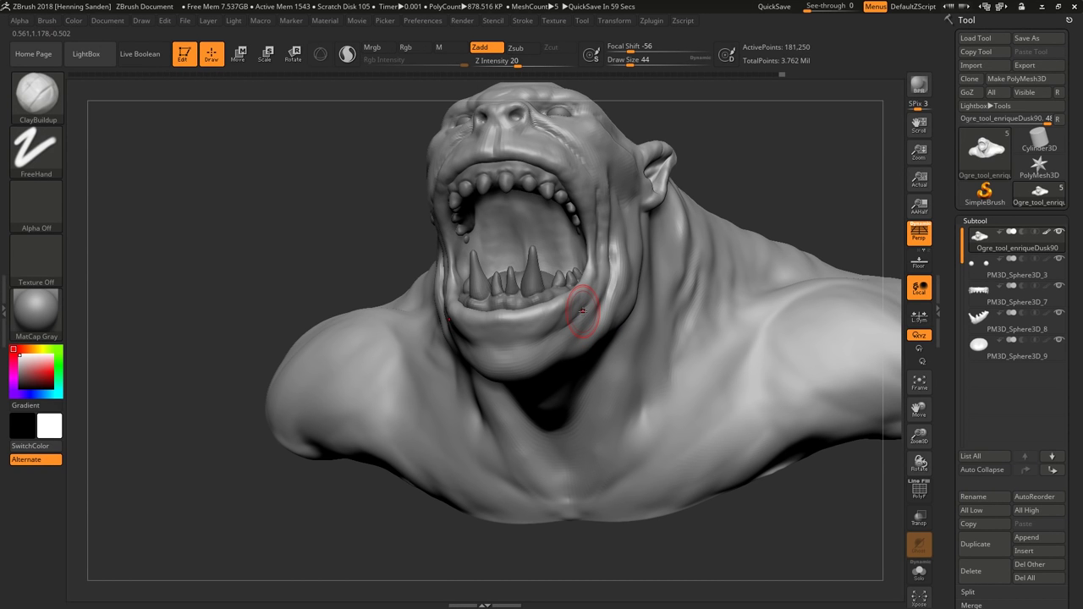
mouse_move(582, 311)
right_down()
mouse_move(605, 345)
mouse_move(648, 316)
right_up()
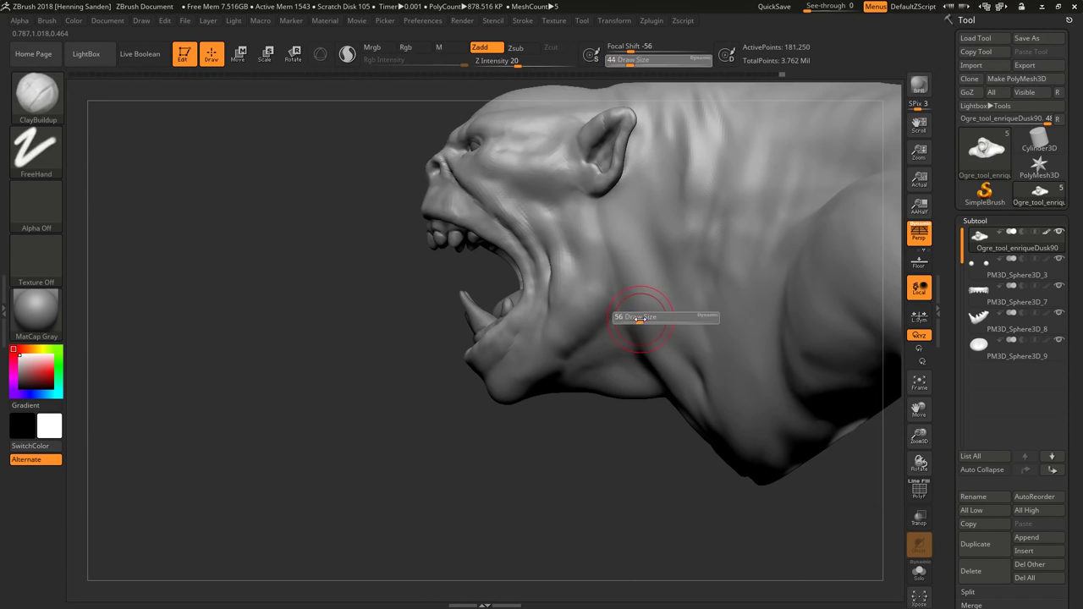
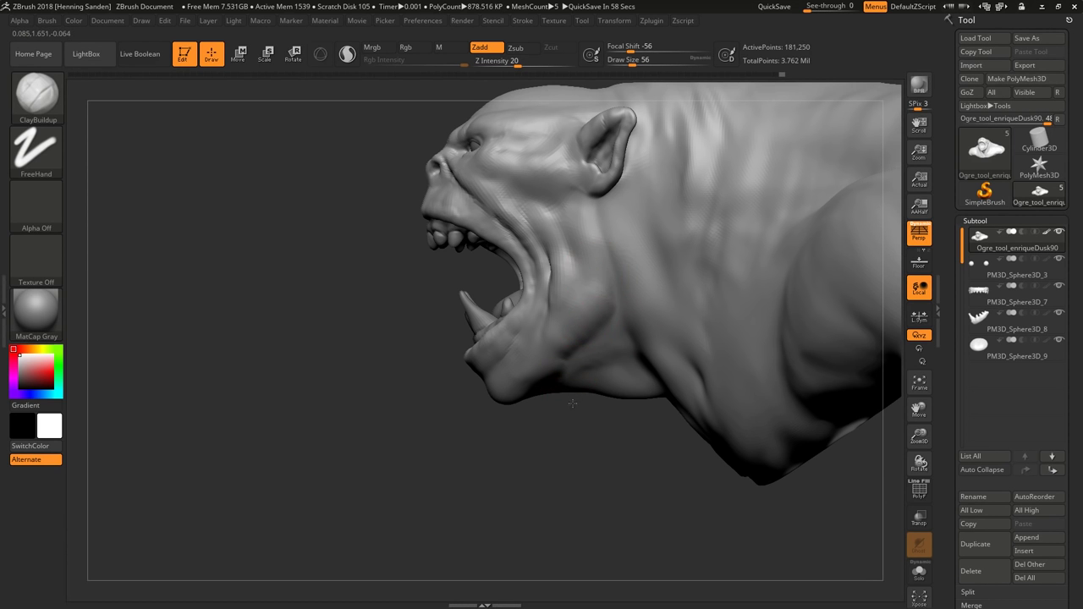
right_drag(573, 403, 586, 317)
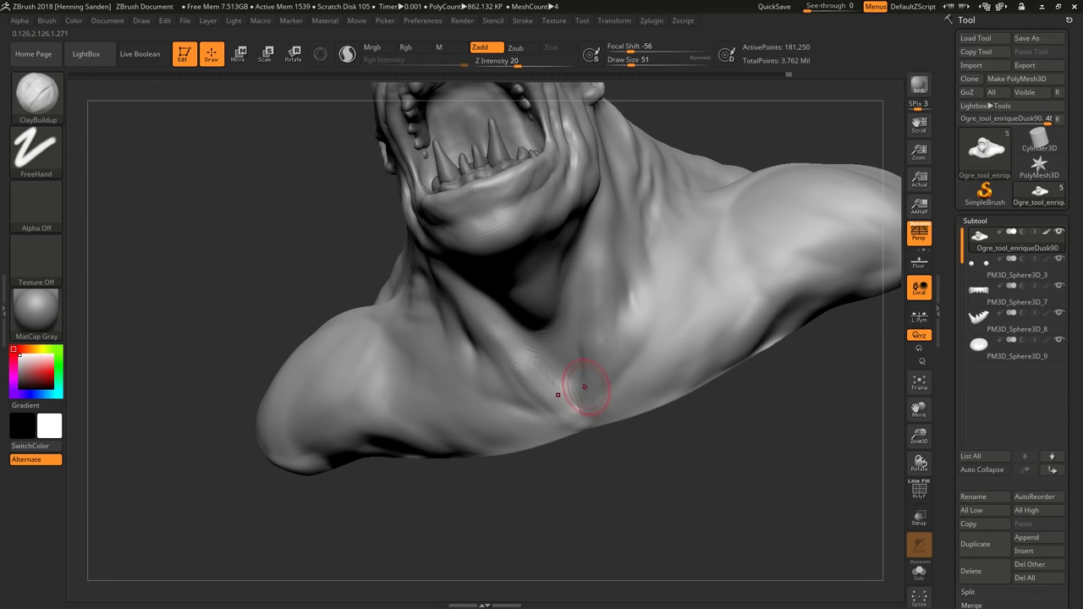
right_drag(584, 387, 591, 360)
key(shift)
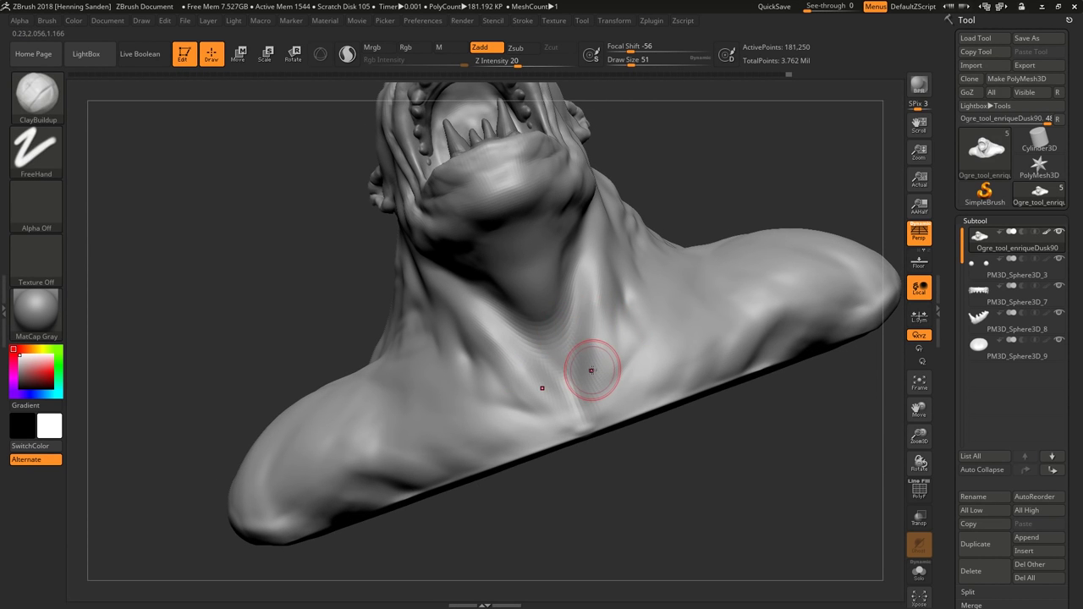
Refine the throat hollow and neck tendons above the chest with ClayBuildup at draw size 56.
mouse_move(723, 213)
right_down()
mouse_move(525, 254)
mouse_move(543, 380)
right_up()
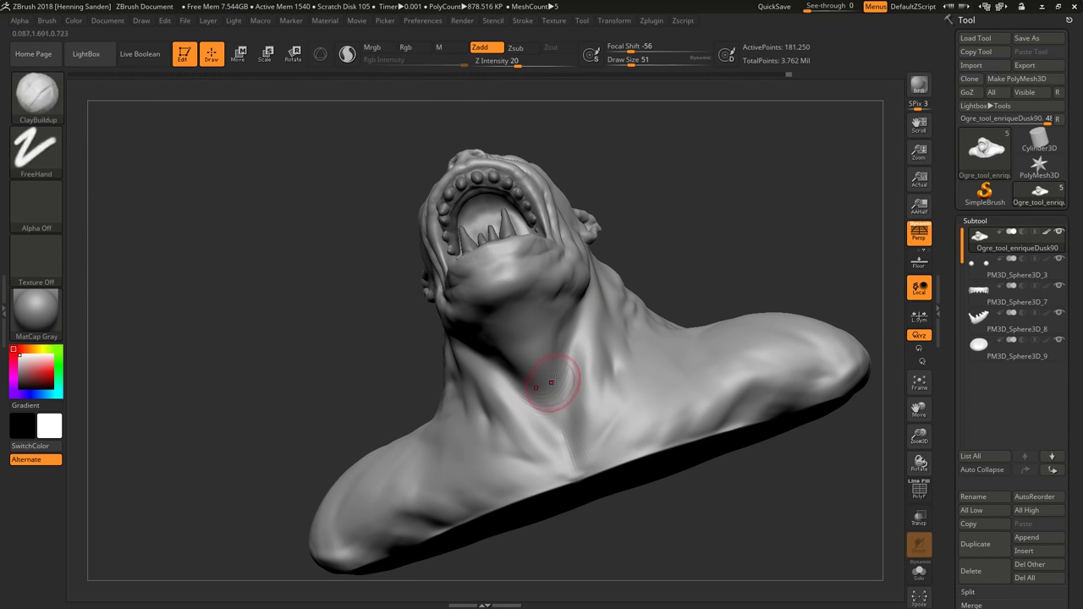
mouse_move(566, 425)
right_down()
mouse_move(546, 399)
mouse_move(508, 405)
mouse_move(568, 397)
mouse_move(563, 386)
right_up()
key(s)
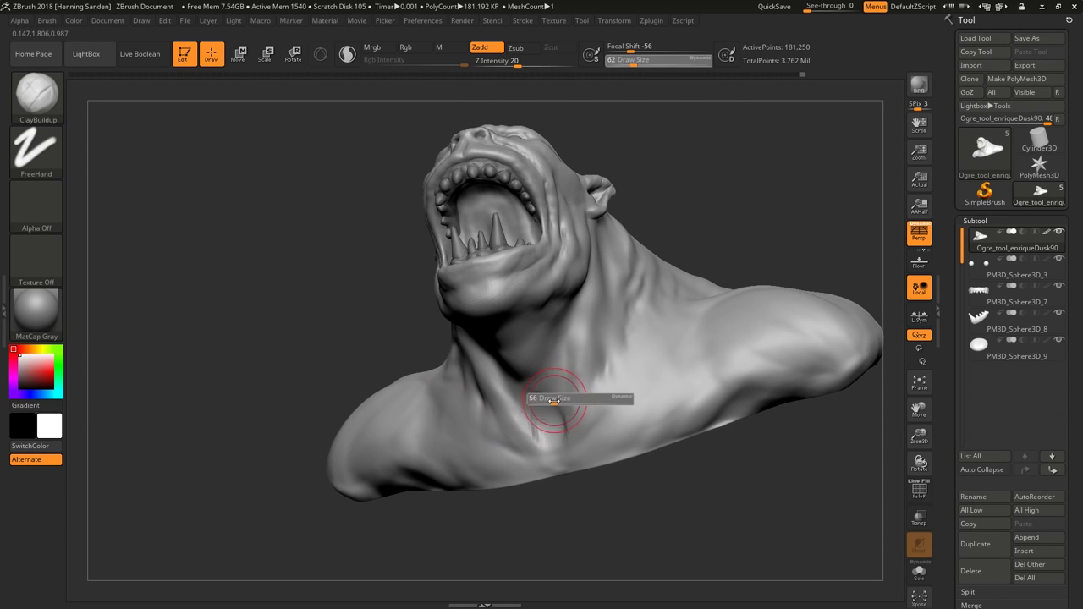
drag(584, 394, 567, 394)
mouse_move(550, 398)
right_down()
mouse_move(508, 405)
mouse_move(552, 405)
mouse_move(545, 351)
mouse_move(537, 357)
mouse_move(554, 365)
mouse_move(533, 314)
mouse_move(508, 313)
mouse_move(540, 304)
mouse_move(527, 307)
mouse_move(527, 363)
mouse_move(543, 360)
mouse_move(505, 391)
mouse_move(495, 339)
mouse_move(516, 312)
mouse_move(487, 275)
mouse_move(499, 264)
mouse_move(678, 332)
mouse_move(461, 247)
mouse_move(559, 283)
mouse_move(568, 235)
mouse_move(564, 268)
right_up()
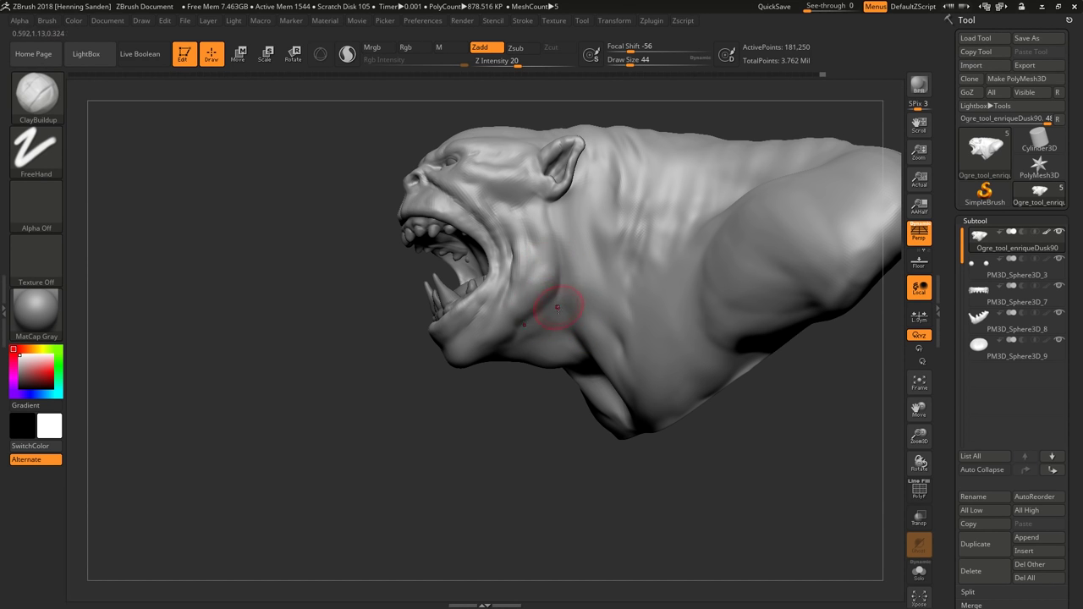
Sculpt and smooth the side of the neck and the jaw muscle with ClayBuildup at draw size 44.
mouse_move(567, 313)
right_down()
mouse_move(609, 254)
mouse_move(713, 218)
mouse_move(631, 285)
mouse_move(612, 285)
right_up()
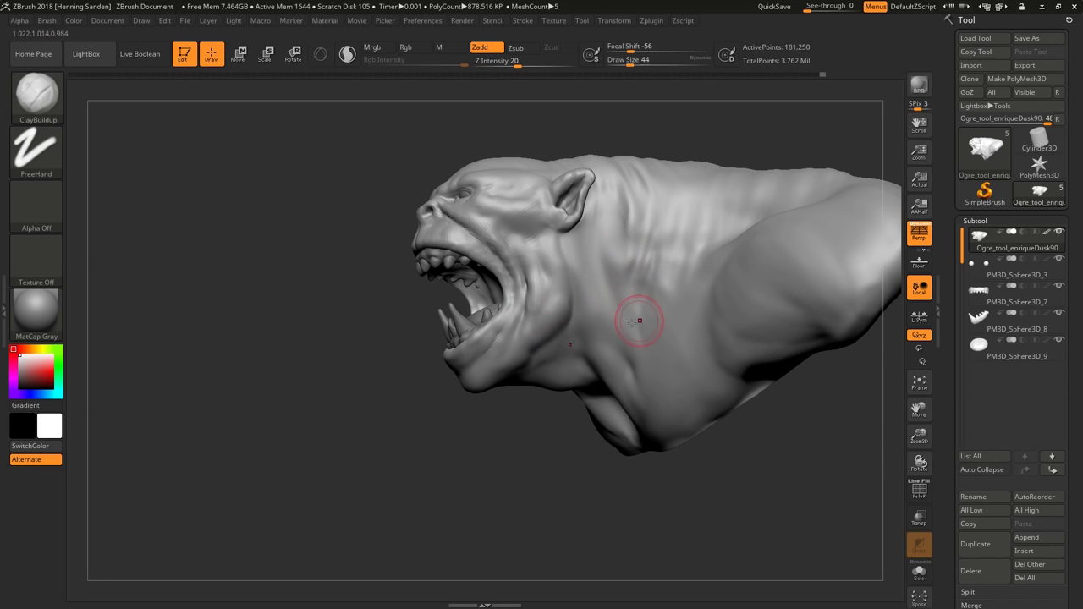
key(shift)
mouse_move(541, 349)
right_down()
mouse_move(592, 280)
mouse_move(533, 325)
mouse_move(517, 306)
right_up()
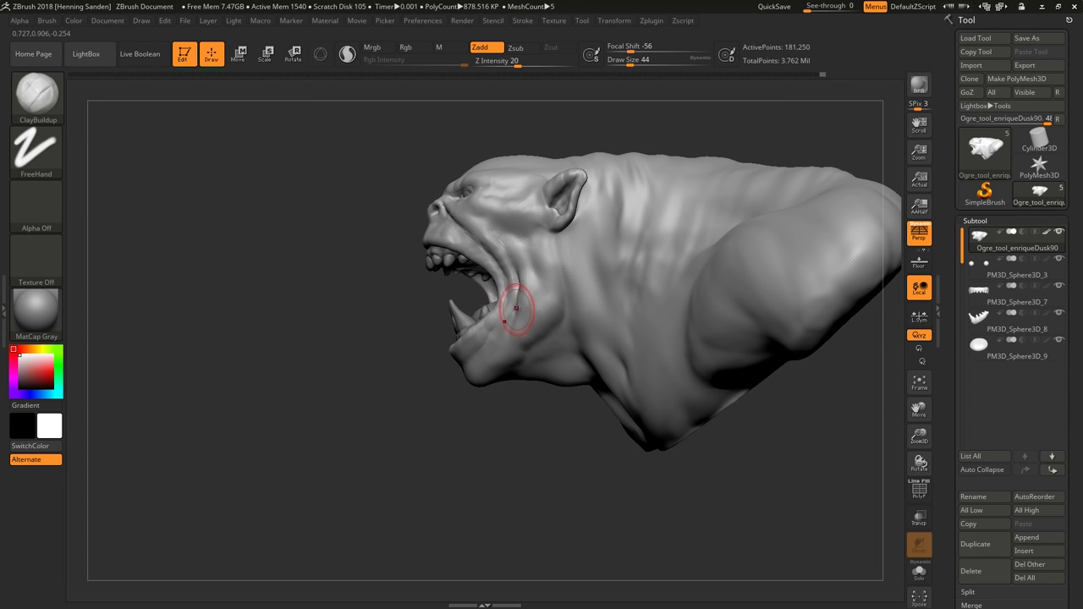
mouse_move(537, 268)
right_down()
mouse_move(564, 306)
mouse_move(550, 338)
right_up()
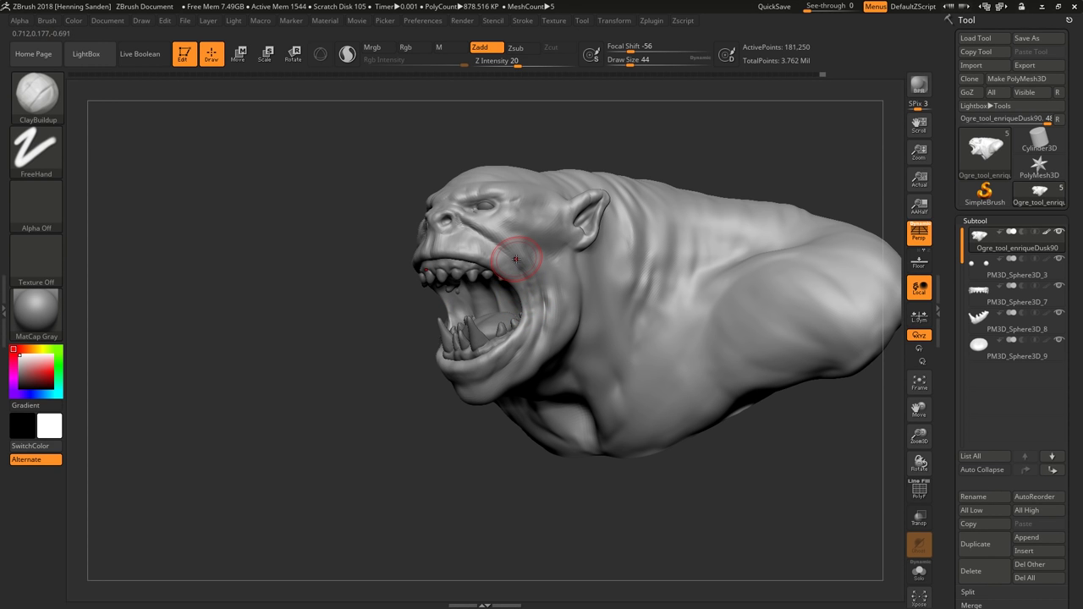
Define the underside of the jaw and the upper neck with ClayBuildup at draw size 37.
right_drag(551, 294, 580, 338)
key(s)
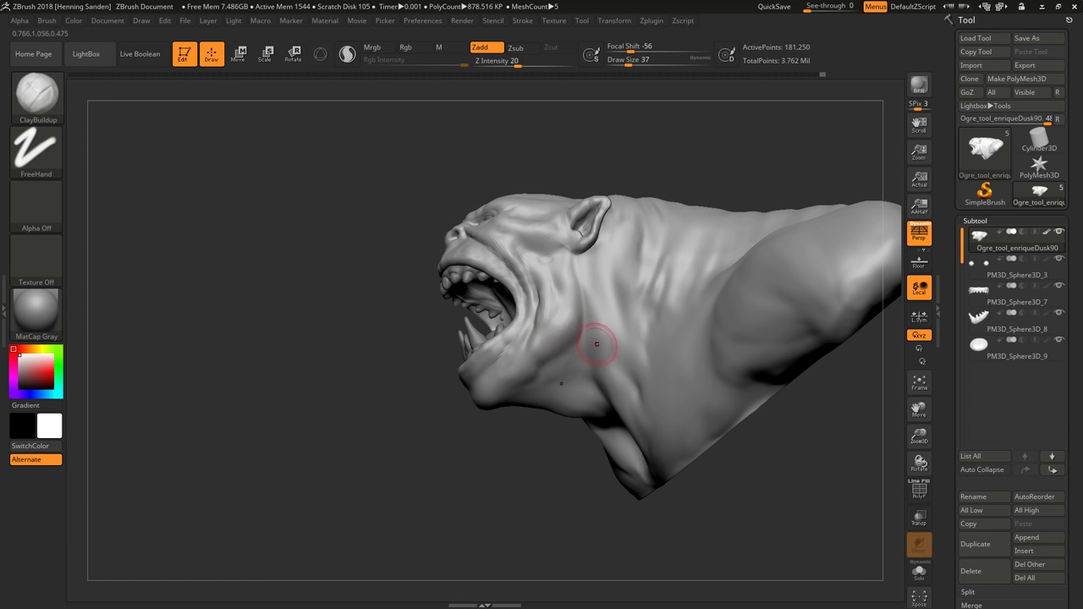
right_drag(645, 415, 550, 375)
mouse_move(616, 457)
right_down()
mouse_move(612, 386)
mouse_move(660, 381)
mouse_move(650, 337)
mouse_move(659, 360)
mouse_move(522, 377)
mouse_move(600, 447)
right_up()
right_drag(517, 387, 520, 363)
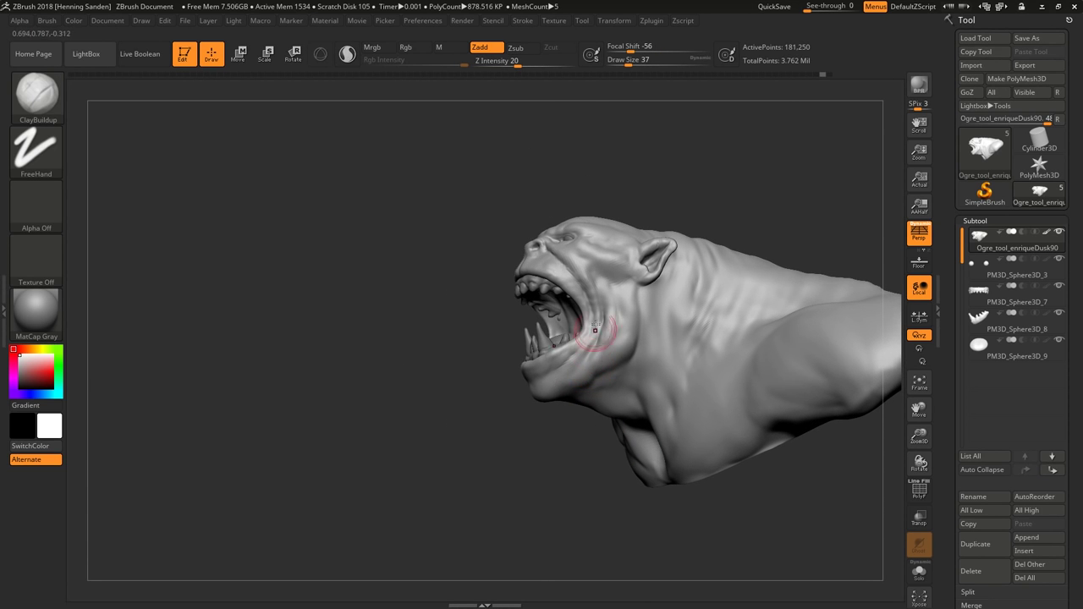
Refine the jaw muscle and the jaw corner below the ear with ClayBuildup at draw size 35.
right_drag(659, 285, 648, 310)
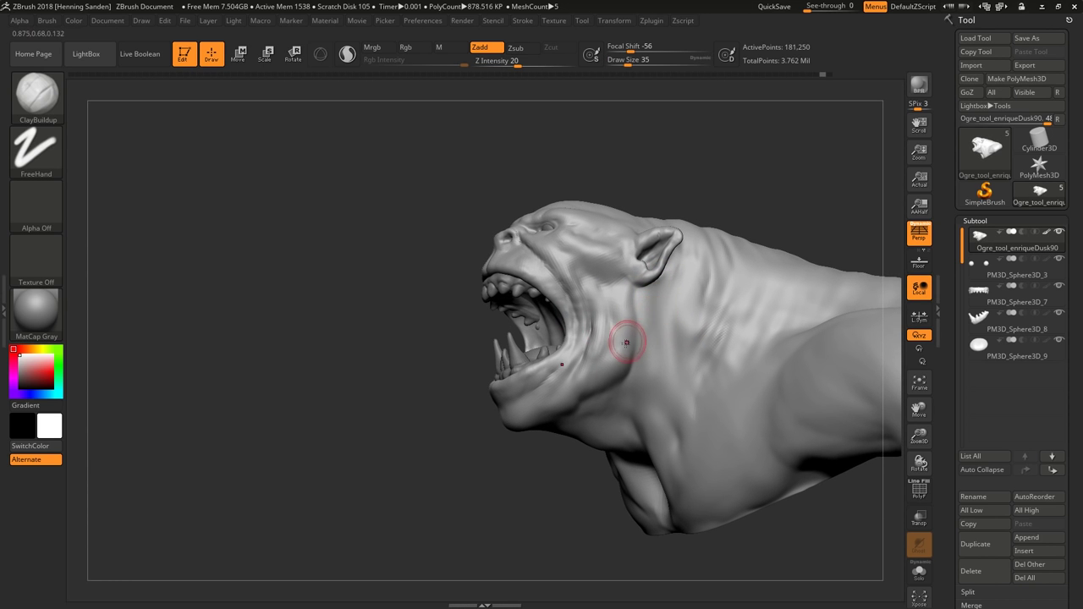
mouse_move(631, 363)
right_down()
mouse_move(605, 368)
mouse_move(630, 338)
right_up()
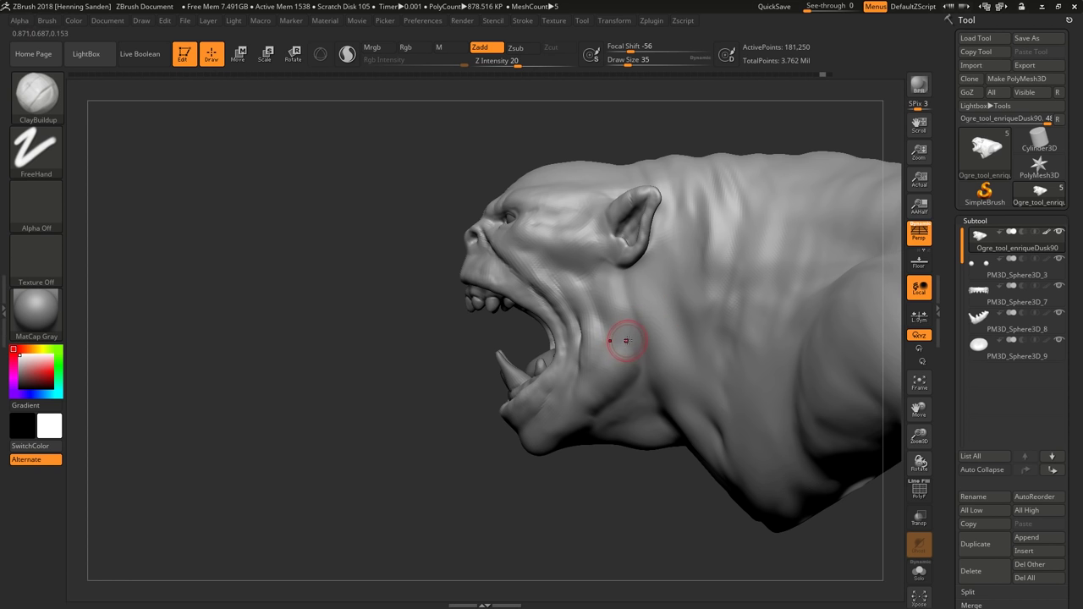
right_drag(658, 355, 636, 327)
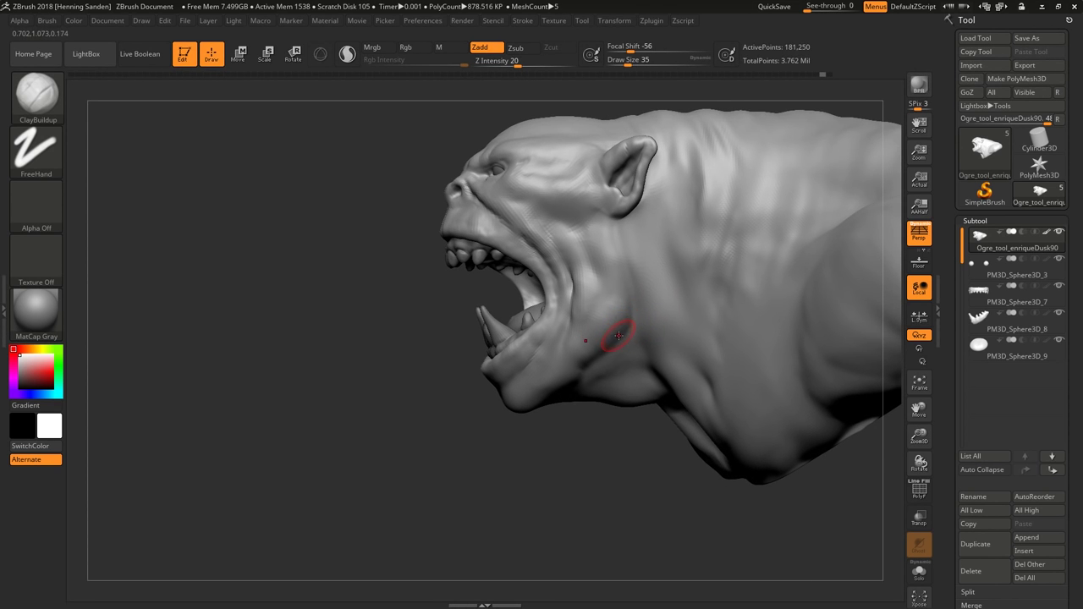
Build up a raised tendon from the jaw corner across the side of the neck with ClayBuildup at draw size 27 and smooth it.
mouse_move(652, 322)
right_down()
mouse_move(588, 300)
mouse_move(619, 305)
right_up()
key(bracketleft)
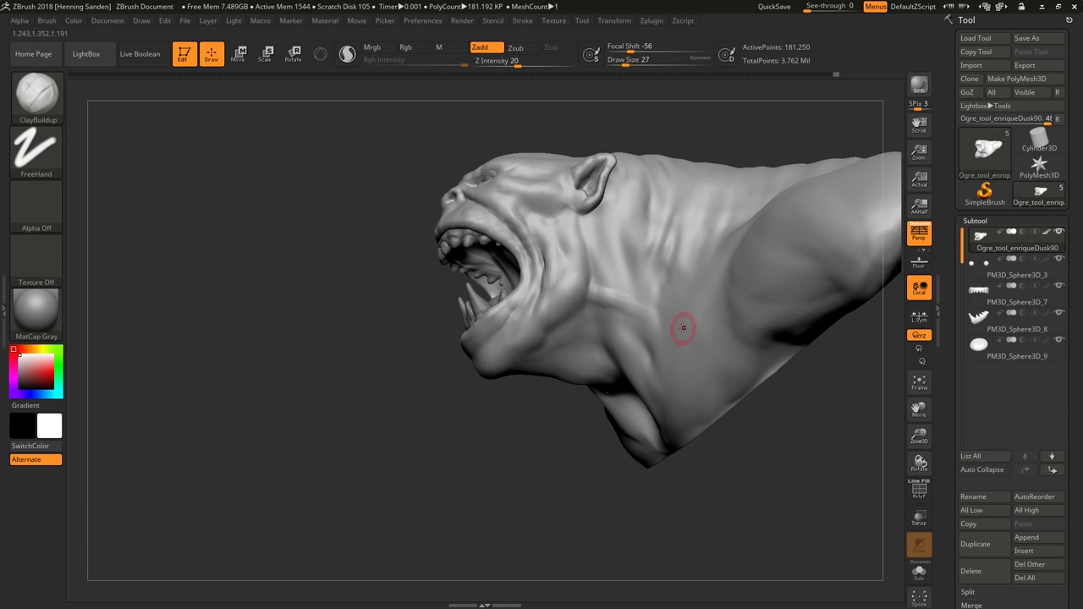
mouse_move(699, 321)
right_down()
mouse_move(642, 326)
mouse_move(717, 329)
right_up()
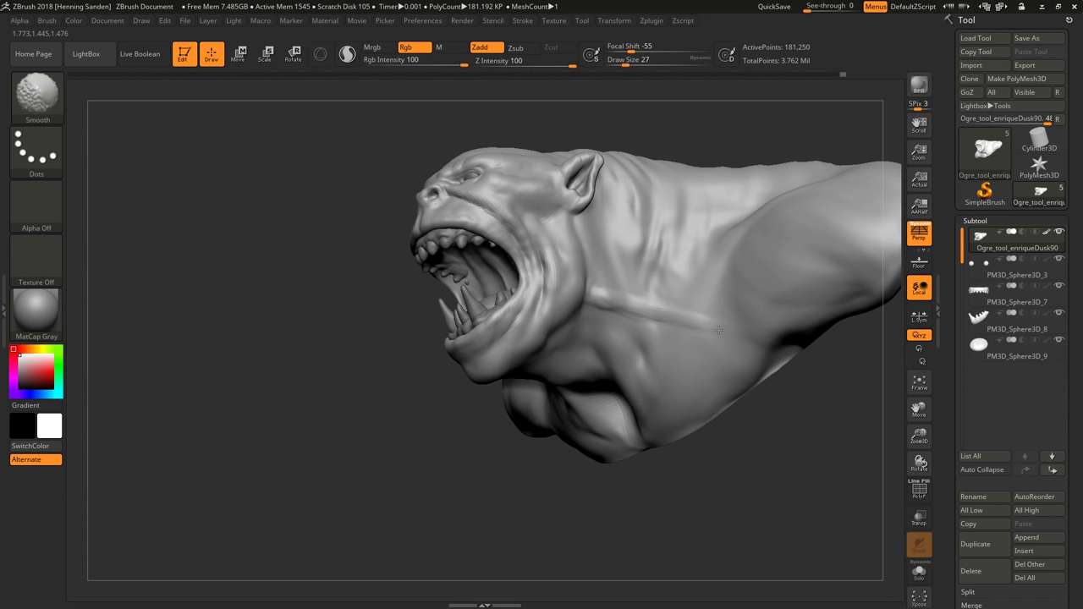
mouse_move(584, 289)
right_down()
mouse_move(690, 338)
mouse_move(668, 334)
mouse_move(718, 328)
mouse_move(627, 320)
mouse_move(640, 366)
mouse_move(609, 362)
mouse_move(556, 387)
mouse_move(507, 372)
mouse_move(570, 292)
mouse_move(524, 283)
mouse_move(562, 267)
right_up()
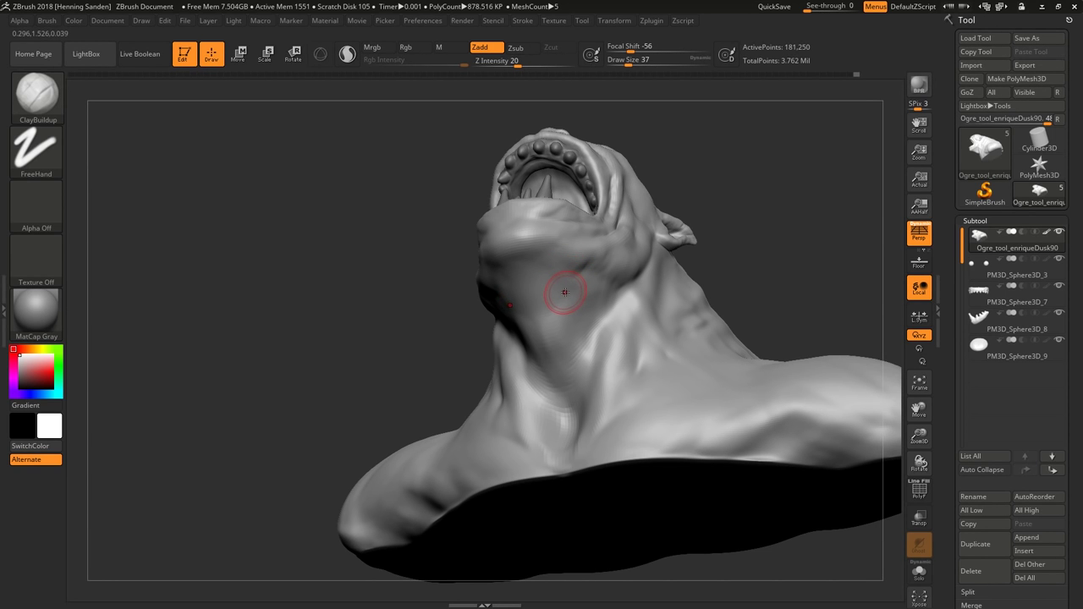
Refine the throat and the neck tendons beneath the jaw with ClayBuildup at draw sizes 31 to 35.
right_drag(563, 287, 544, 238)
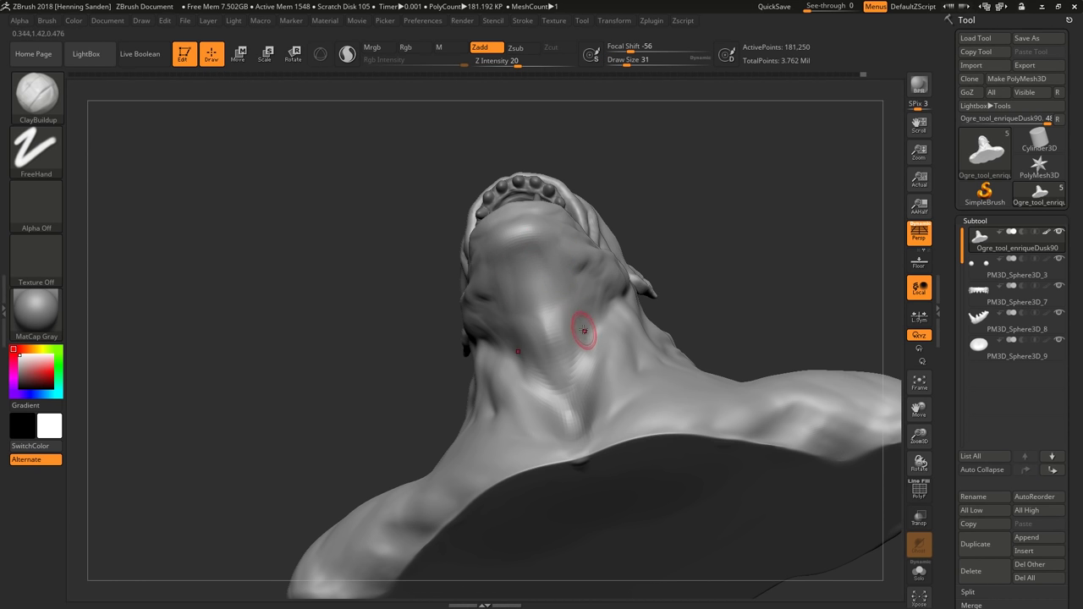
mouse_move(585, 331)
right_down()
mouse_move(539, 258)
mouse_move(584, 310)
right_up()
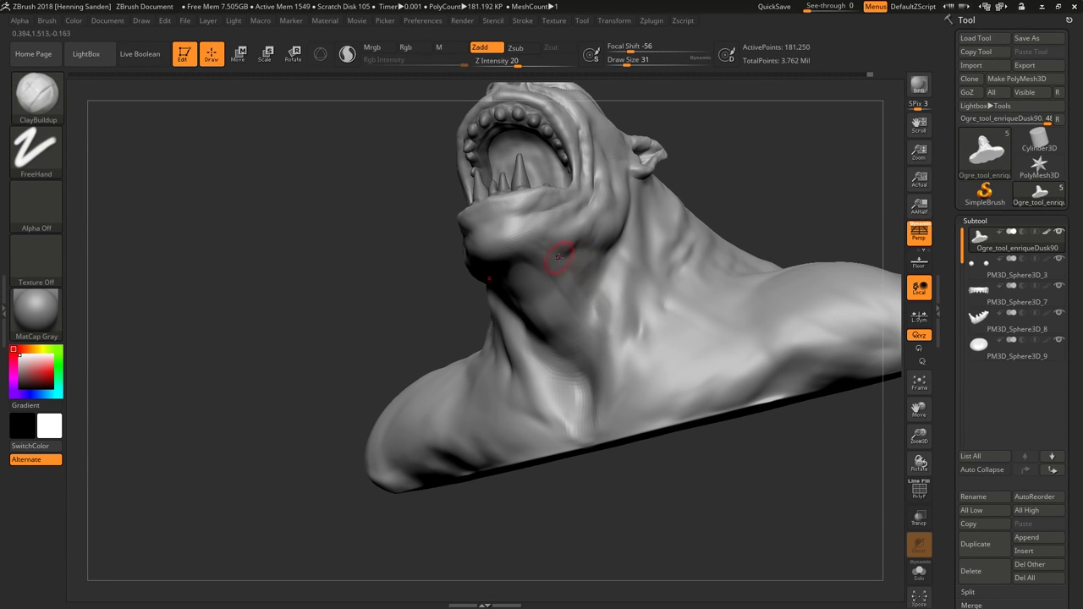
mouse_move(558, 257)
mouse_down()
mouse_move(589, 249)
mouse_move(563, 259)
mouse_up()
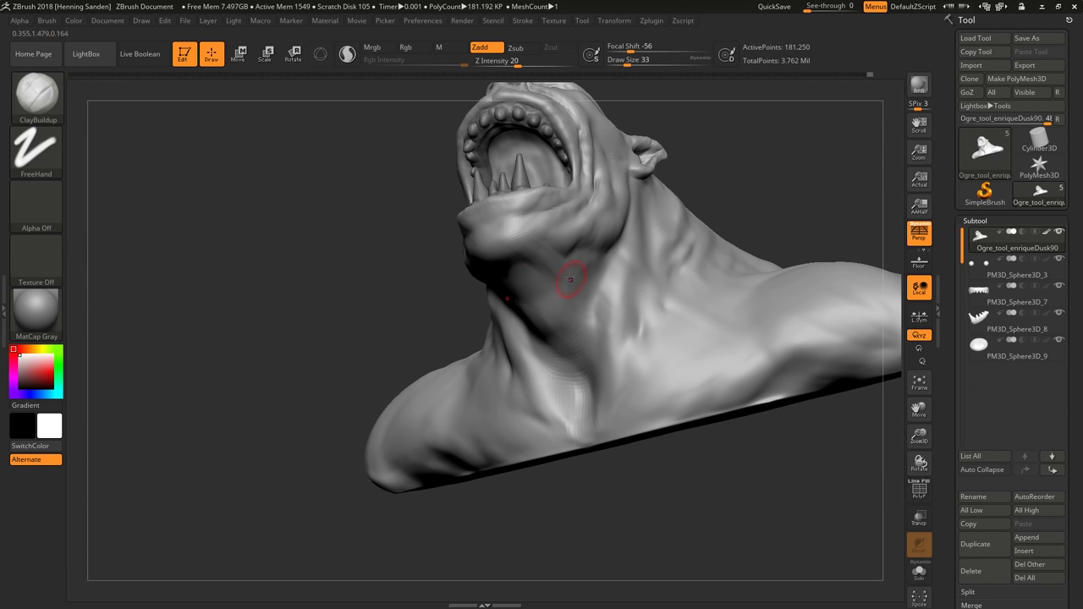
mouse_move(572, 289)
right_down()
mouse_move(556, 292)
mouse_move(584, 284)
right_up()
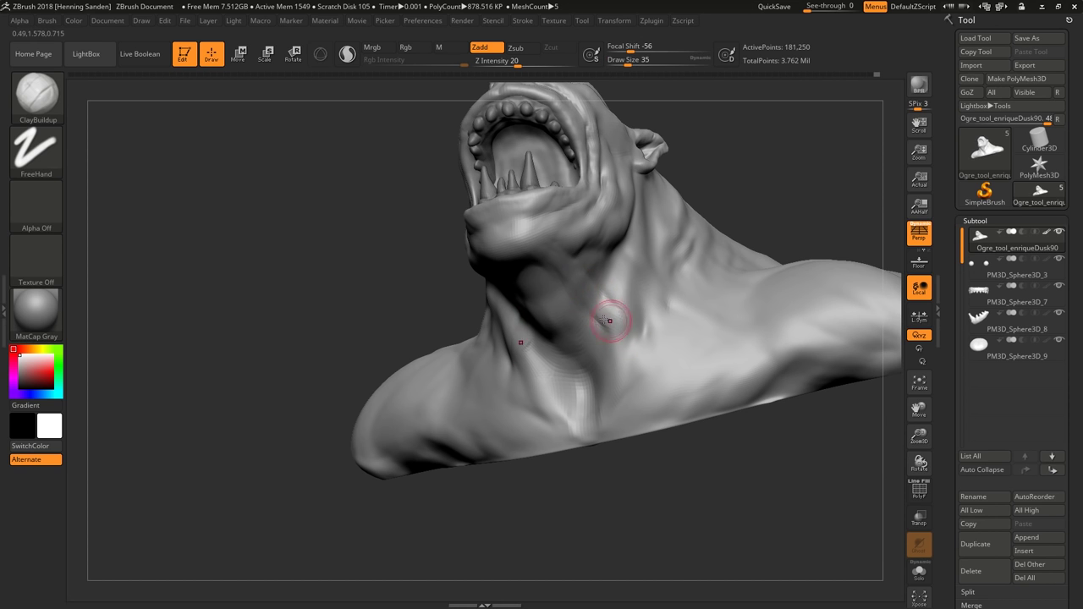
mouse_move(609, 320)
right_down()
mouse_move(591, 291)
mouse_move(616, 309)
mouse_move(598, 336)
right_up()
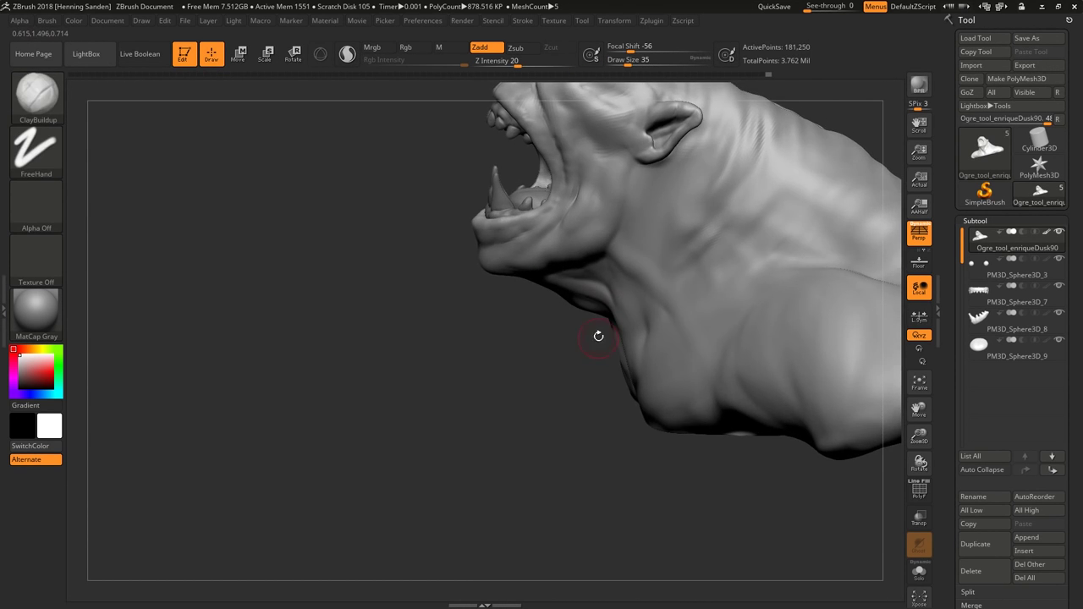
Reshape the throat contour under the jaw with the Move brush at draw size 83.
key(b)
key(m)
key(b)
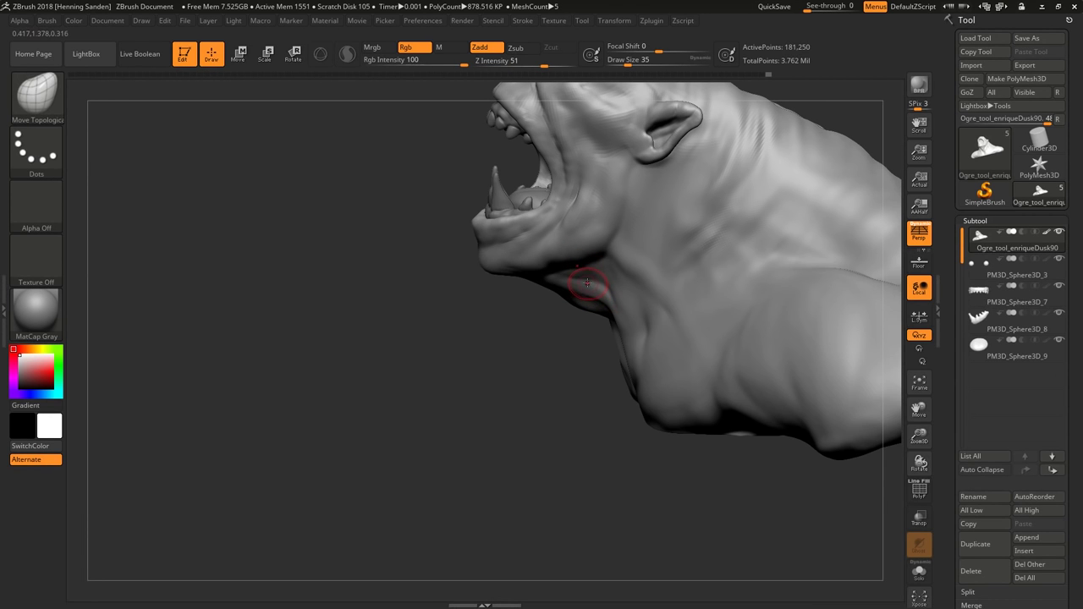
key(b)
key(m)
text(bs)
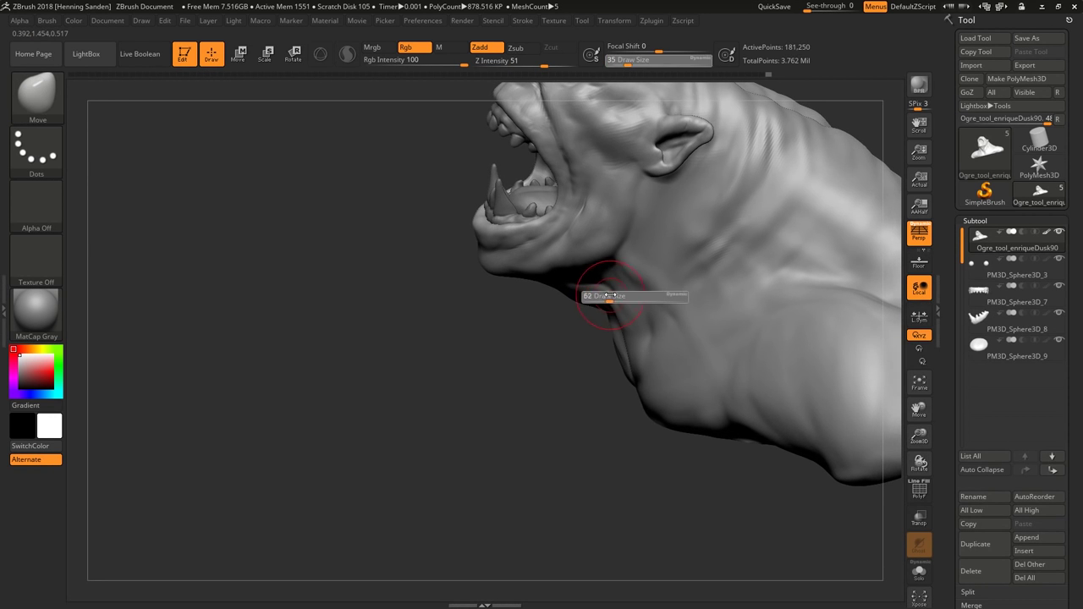
text(83)
key(Return)
mouse_move(600, 302)
right_down()
mouse_move(519, 314)
mouse_move(595, 282)
mouse_move(623, 360)
mouse_move(550, 362)
right_up()
Refine and smooth the throat below the chin with ClayBuildup and Smooth at draw size 29.
key(b)
key(c)
key(b)
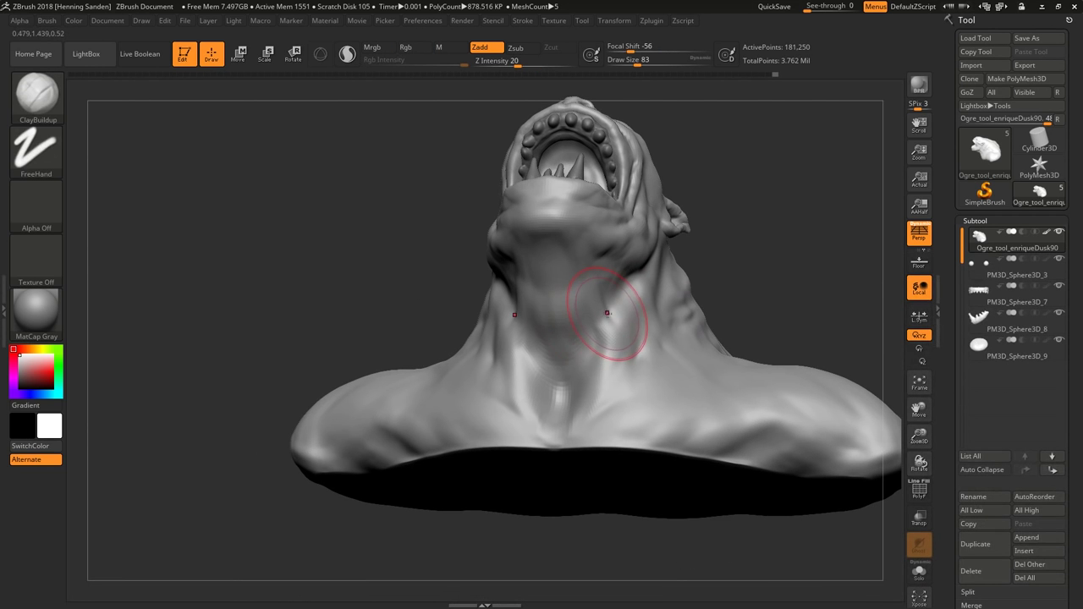
right_drag(598, 317, 592, 314)
key(shift)
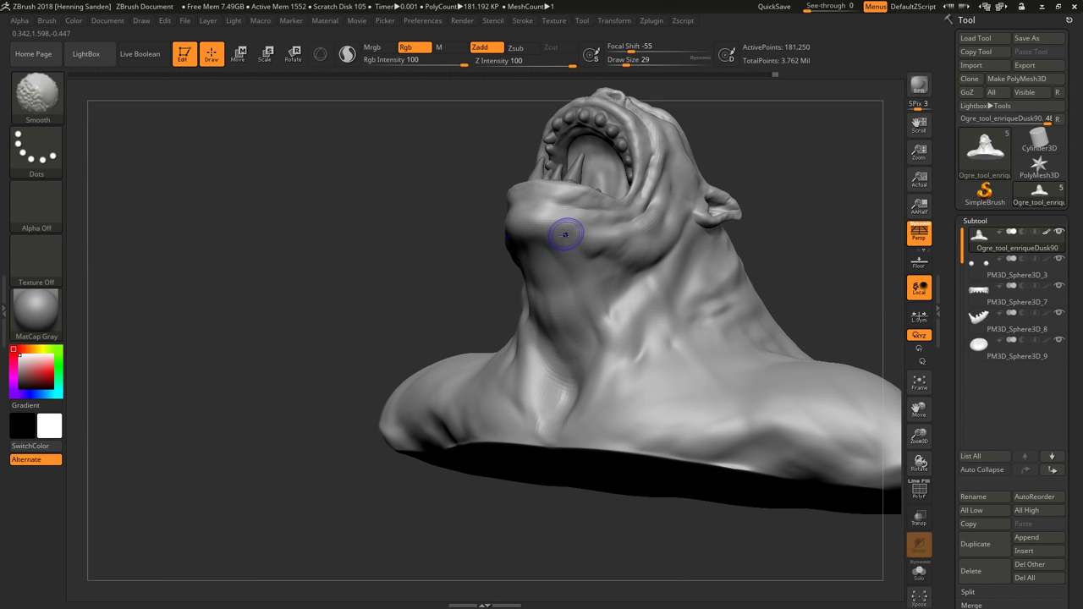
right_drag(577, 272, 566, 250)
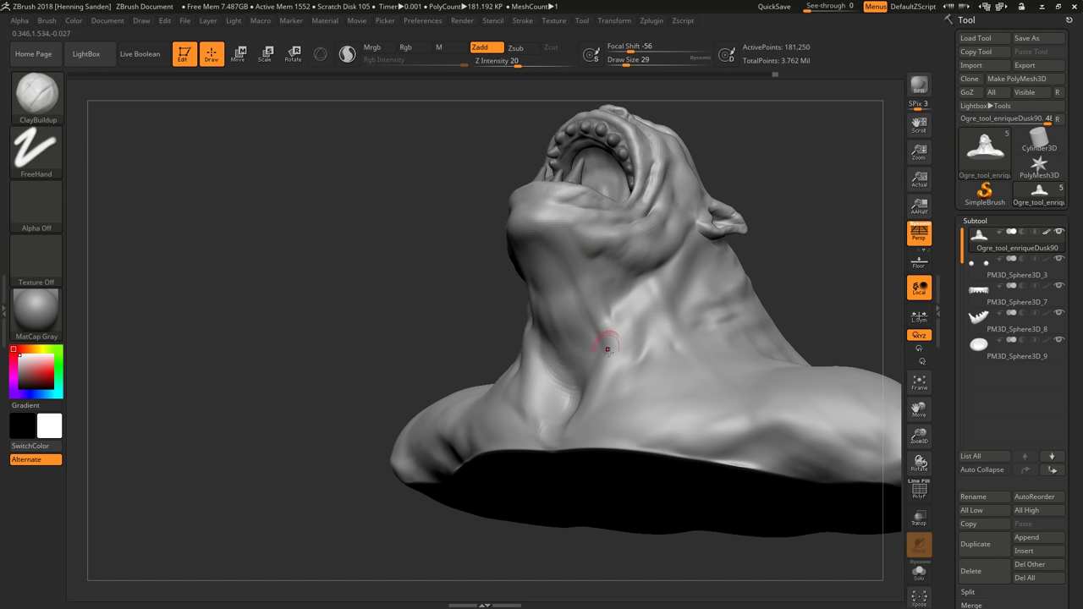
Build up the tendons beside the throat with ClayBuildup at draw size 56 and smooth them at draw size 35.
key(bracketright)
key(bracketright)
mouse_move(617, 370)
right_down()
mouse_move(616, 335)
mouse_move(593, 357)
mouse_move(615, 367)
right_up()
key(bracketleft)
key(bracketright)
key(bracketright)
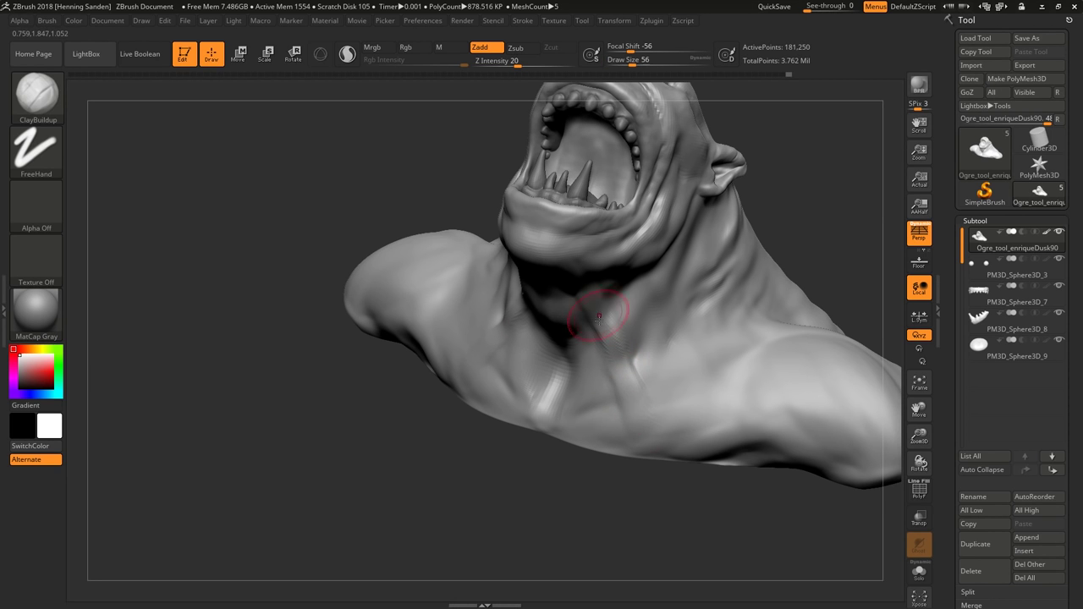
right_drag(598, 317, 624, 344)
key(shift)
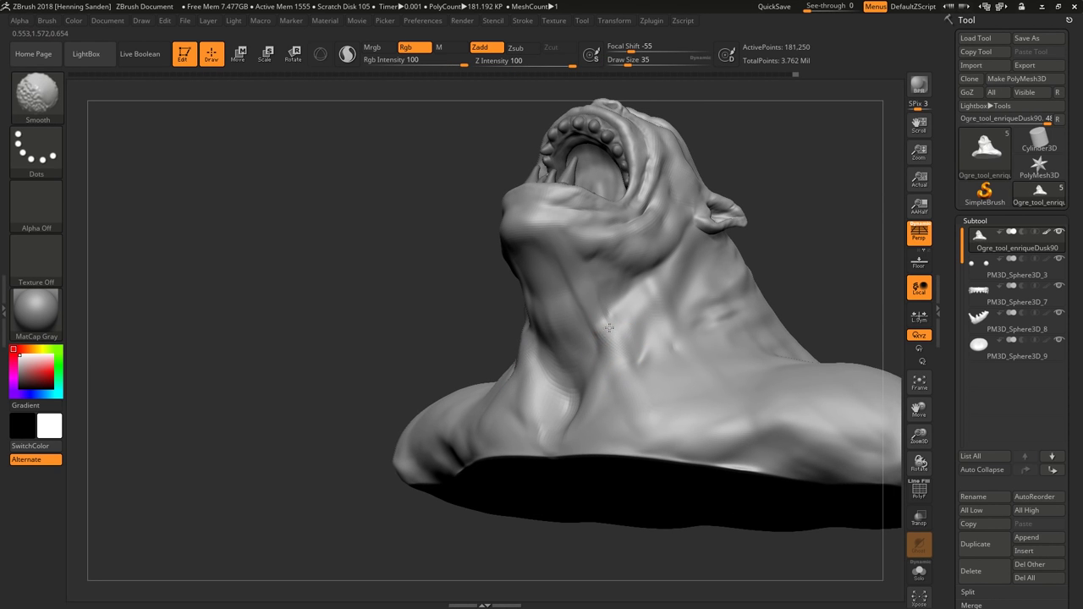
mouse_move(533, 240)
right_down()
mouse_move(635, 357)
mouse_move(593, 364)
mouse_move(580, 353)
mouse_move(616, 427)
mouse_move(624, 369)
mouse_move(600, 302)
right_up()
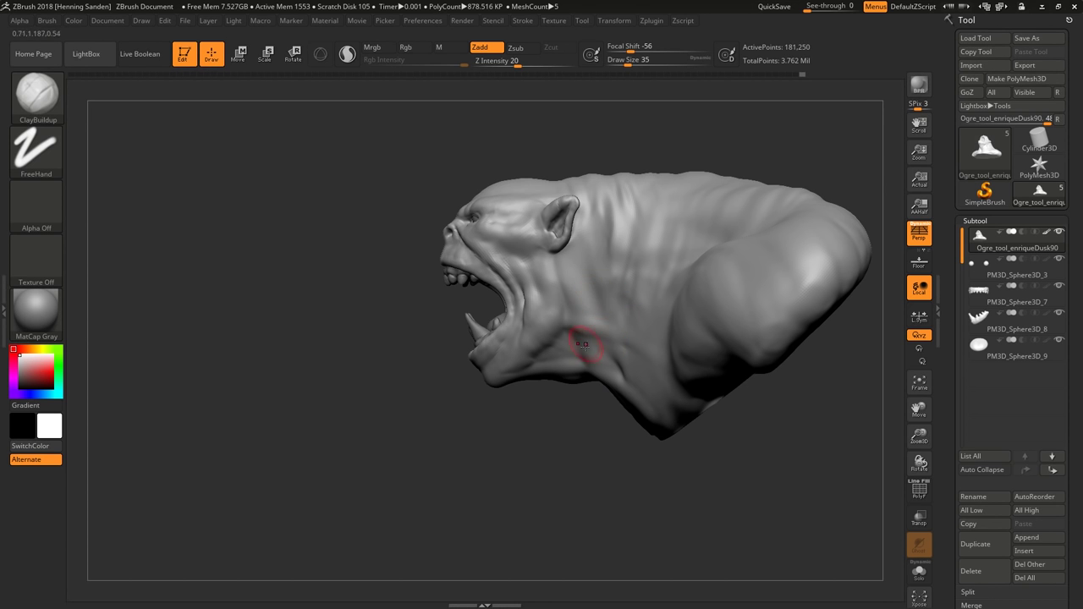
Sculpt and smooth skin folds behind the jaw corner on the upper neck with ClayBuildup at draw size 22.
mouse_move(582, 343)
right_down()
mouse_move(610, 358)
mouse_move(584, 339)
mouse_move(584, 324)
mouse_move(568, 326)
mouse_move(586, 338)
mouse_move(581, 314)
mouse_move(560, 363)
mouse_move(580, 358)
right_up()
key(bracketleft)
key(bracketleft)
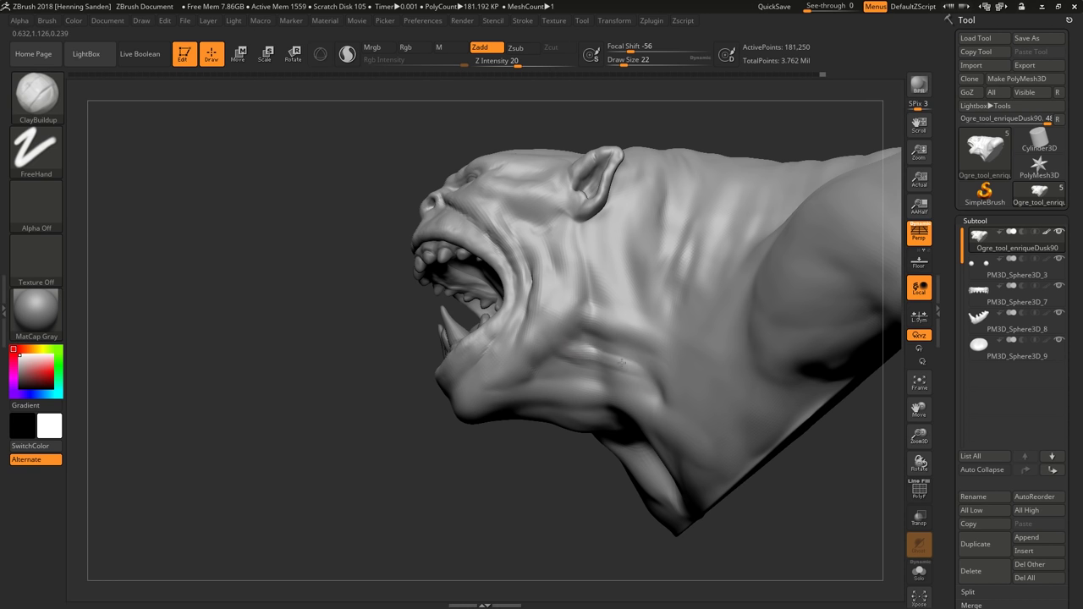
right_drag(619, 367, 609, 367)
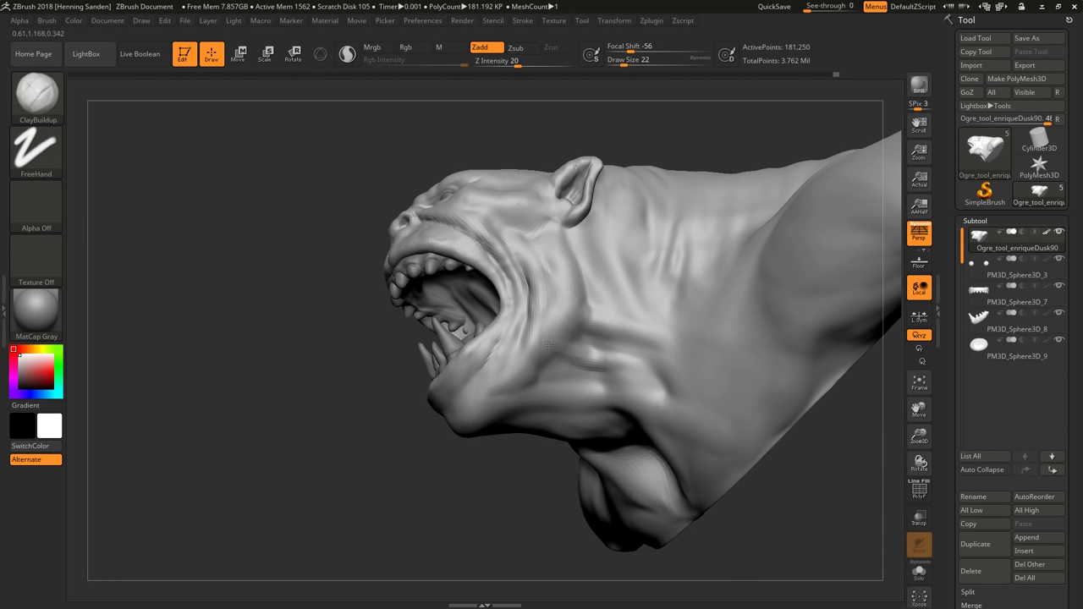
right_drag(552, 343, 553, 343)
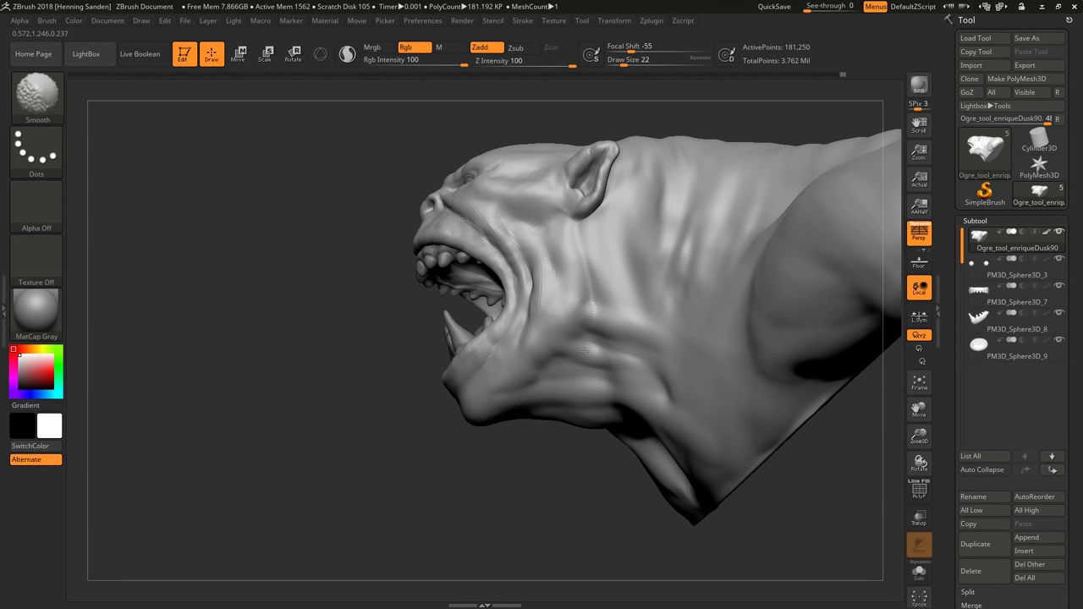
Adjust the side of the neck under the jaw with the Move brush at draw size 65.
mouse_move(629, 304)
right_down()
mouse_move(621, 345)
mouse_move(608, 293)
mouse_move(599, 351)
mouse_move(610, 335)
right_up()
key(b)
key(m)
key(v)
key(s)
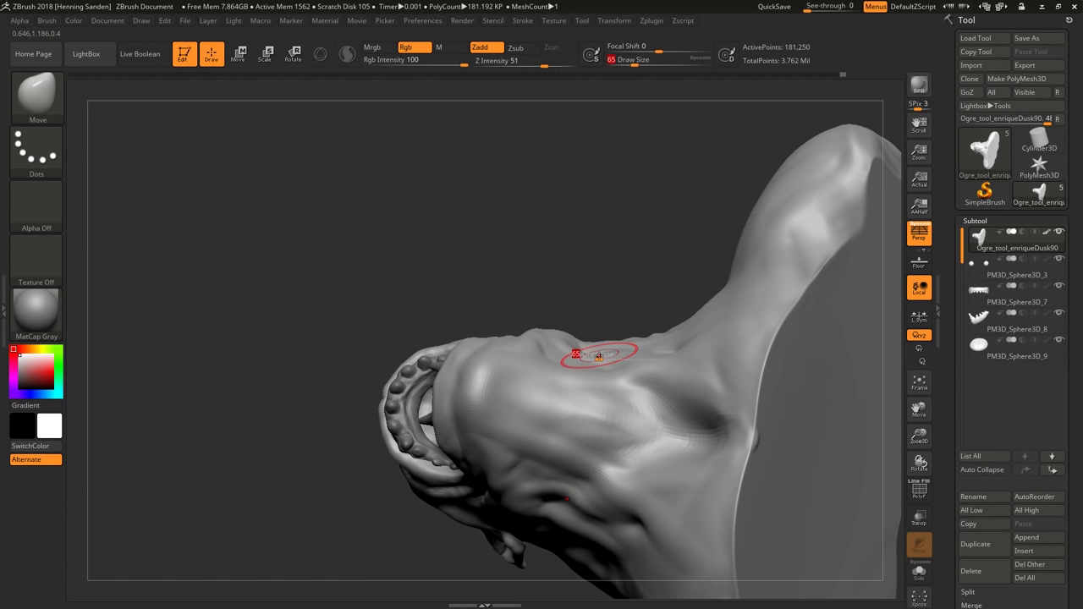
right_drag(594, 348, 653, 321)
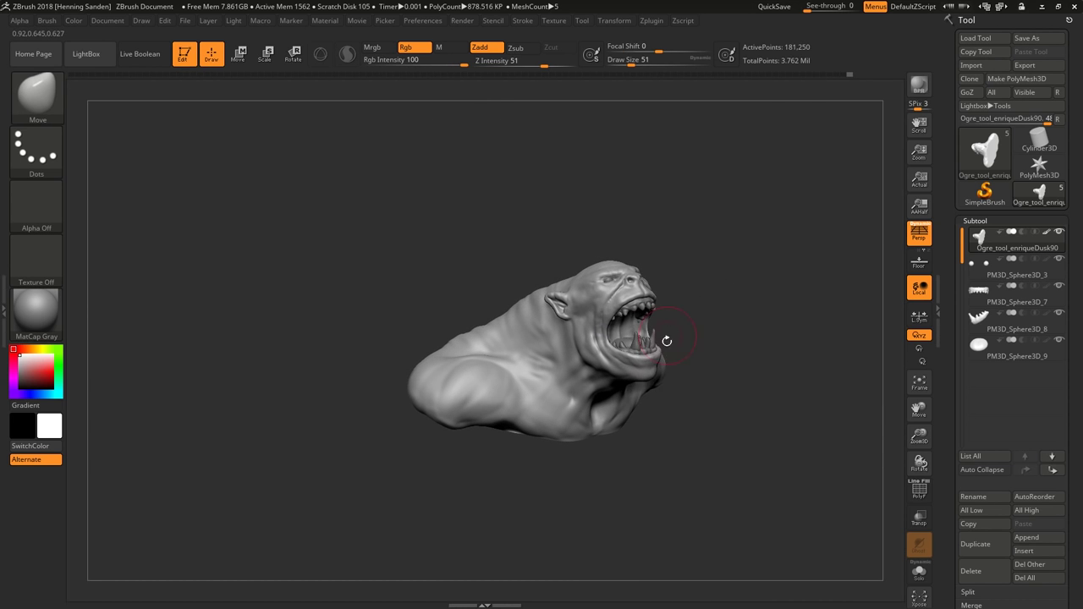
Shift the neck tendon beside the throat with the Move brush at draw size 68.
mouse_move(624, 387)
right_down()
mouse_move(587, 361)
mouse_move(554, 355)
mouse_move(541, 390)
mouse_move(526, 383)
mouse_move(567, 403)
mouse_move(537, 406)
mouse_move(561, 410)
mouse_move(536, 387)
mouse_move(554, 382)
mouse_move(546, 411)
mouse_move(585, 406)
mouse_move(581, 433)
mouse_move(569, 403)
right_up()
key(b)
key(c)
key(b)
key(b)
key(m)
key(v)
key(bracketright)
key(bracketright)
key(bracketright)
key(bracketright)
key(s)
drag(569, 404, 561, 406)
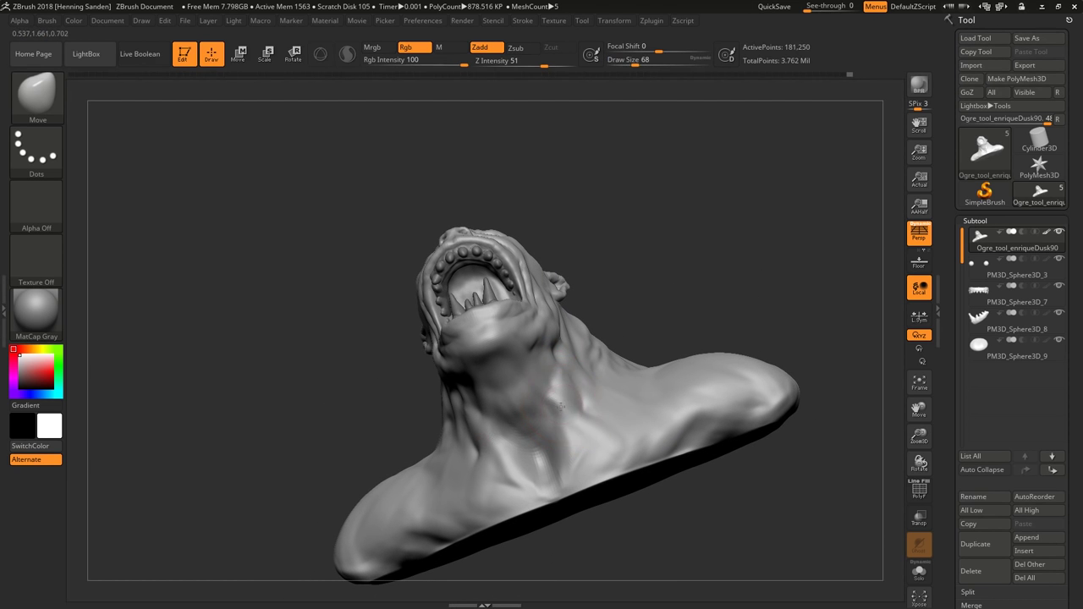
Reshape the jaw corner and the folds around it with the Move brush at draw size 124.
mouse_move(555, 380)
right_down()
mouse_move(586, 399)
mouse_move(536, 404)
mouse_move(541, 355)
right_up()
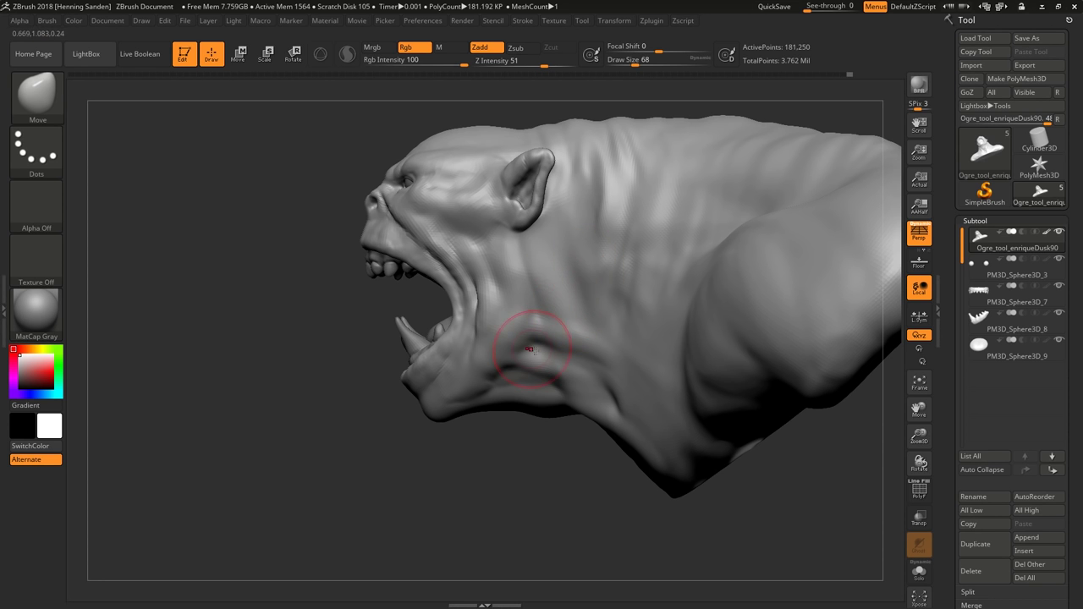
mouse_move(558, 344)
right_down()
mouse_move(551, 392)
mouse_move(550, 350)
mouse_move(558, 355)
mouse_move(563, 340)
right_up()
key(b)
key(c)
key(b)
key(b)
key(m)
key(v)
key(b)
key(])
key(])
key(])
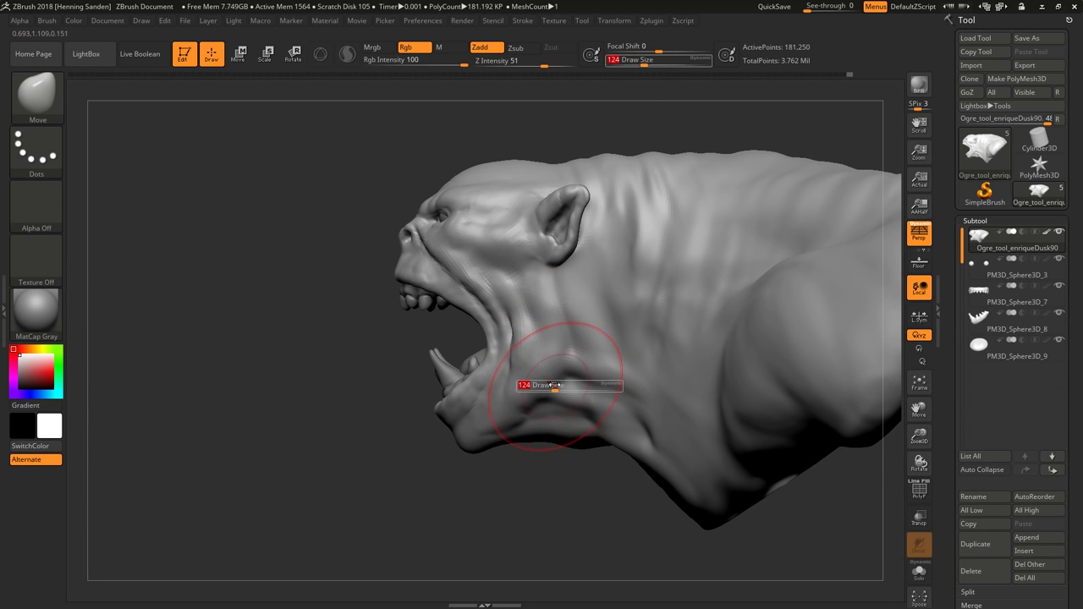
Build up the neck surface behind and below the ear with ClayBuildup at draw size 62.
mouse_move(558, 369)
right_down()
mouse_move(575, 347)
mouse_move(612, 336)
mouse_move(623, 278)
right_up()
key(b)
key(c)
key(b)
key([)
key([)
key([)
key([)
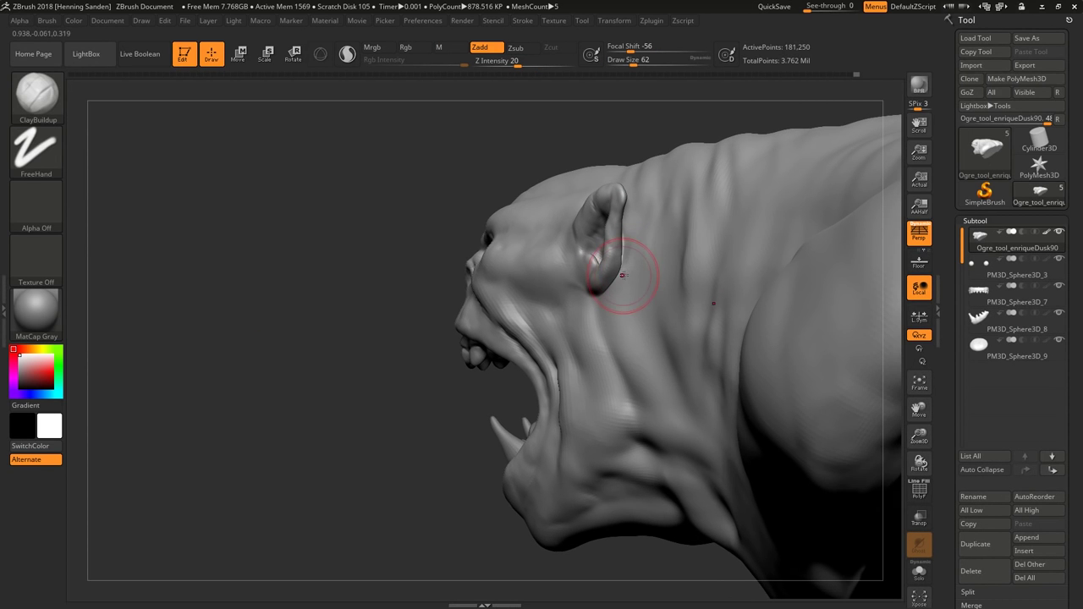
Add volume below the ear and smooth the neck behind it with ClayBuildup and Smooth at draw size 54.
key([)
key([)
key([)
mouse_move(617, 285)
right_down()
mouse_move(626, 229)
mouse_move(607, 311)
mouse_move(631, 308)
mouse_move(641, 279)
mouse_move(620, 245)
right_up()
key(])
key(])
key(shift)
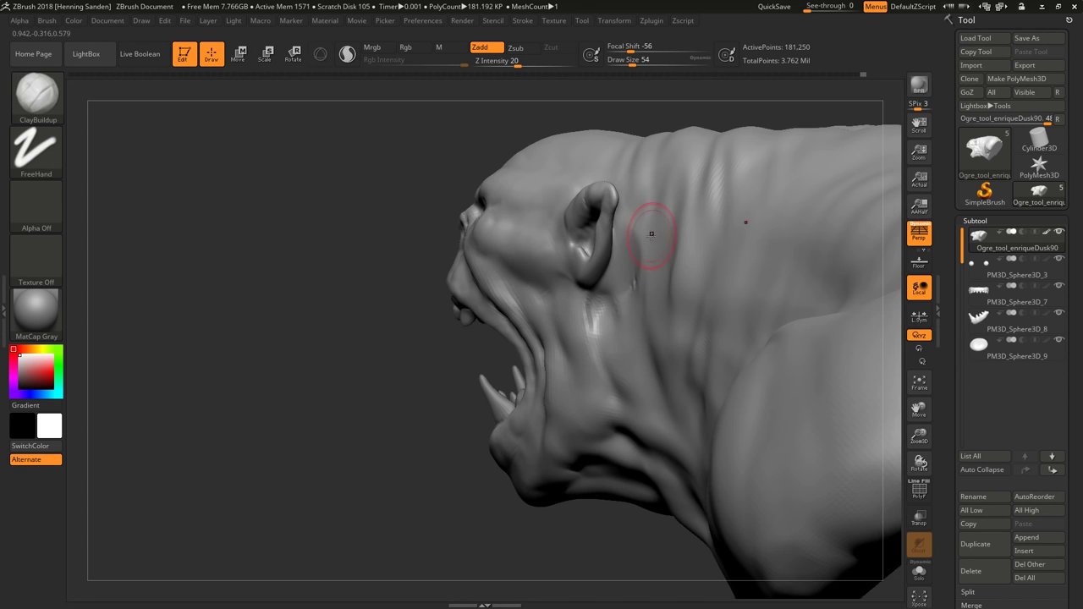
key(shift)
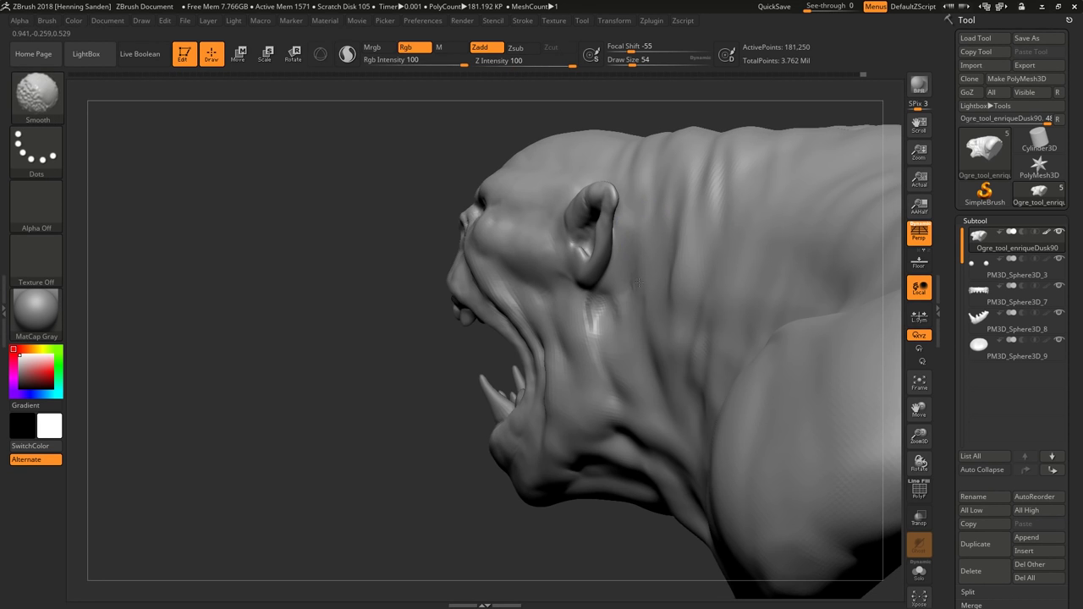
right_drag(613, 330, 586, 322)
key(shift)
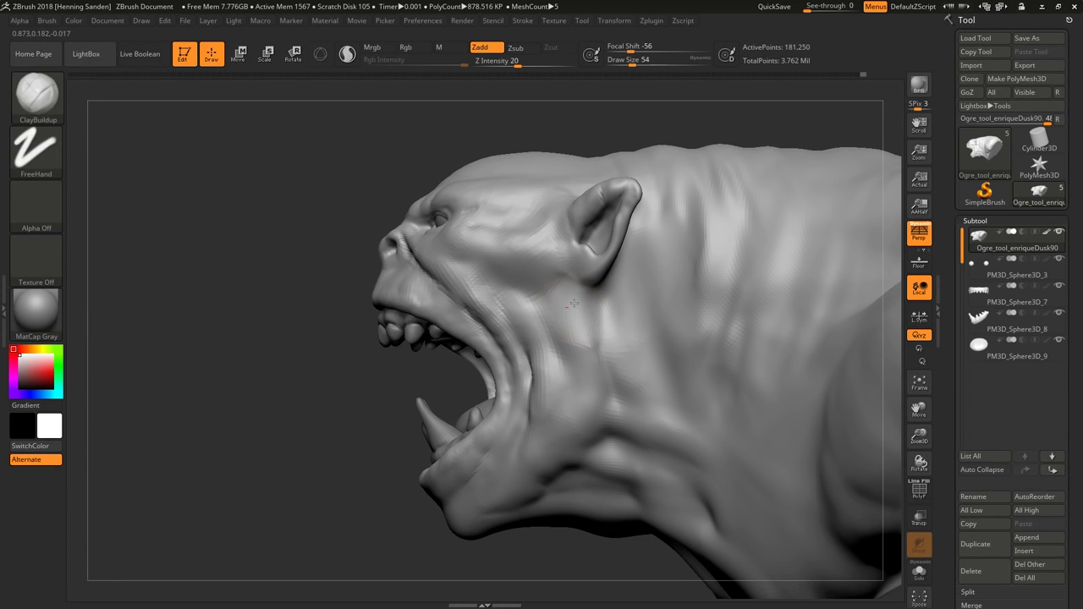
Refine and smooth the transition from the earlobe to the jaw muscle with ClayBuildup at draw size 65.
drag(575, 310, 585, 309)
right_drag(586, 310, 584, 301)
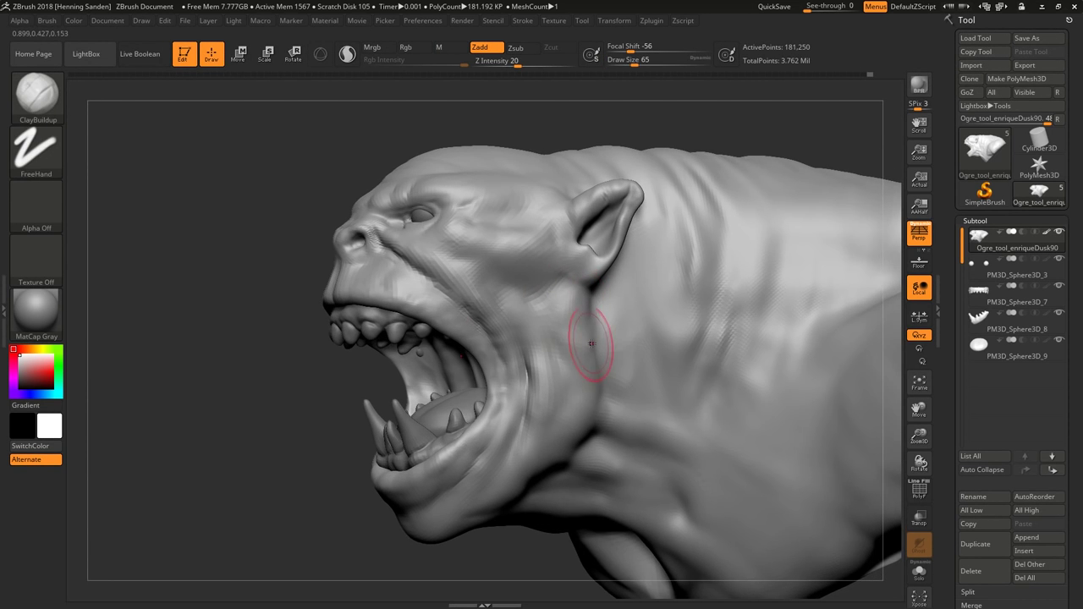
right_drag(590, 344, 583, 315)
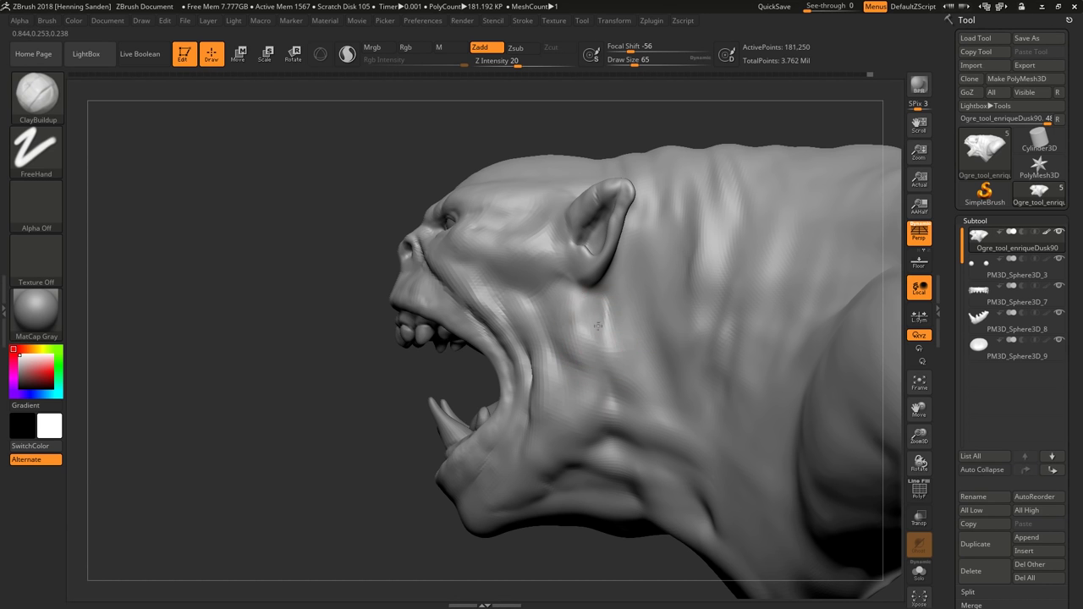
key(shift)
mouse_move(607, 336)
right_down()
mouse_move(550, 220)
mouse_move(600, 361)
mouse_move(516, 308)
right_up()
Adjust the brow ridge and upper eyelid shape with the Move brush at draw size 83.
mouse_move(616, 358)
ctrl+right_down()
mouse_move(544, 375)
mouse_move(541, 321)
mouse_move(569, 224)
mouse_move(572, 365)
mouse_move(570, 353)
mouse_move(609, 326)
mouse_move(621, 350)
ctrl+right_up()
key(b)
key(m)
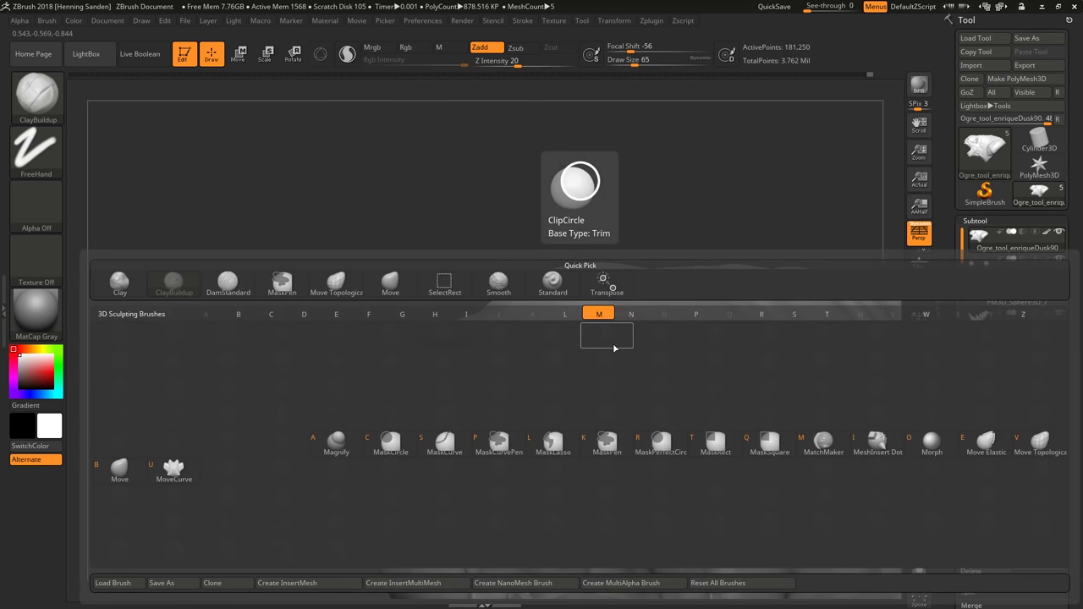
key(v)
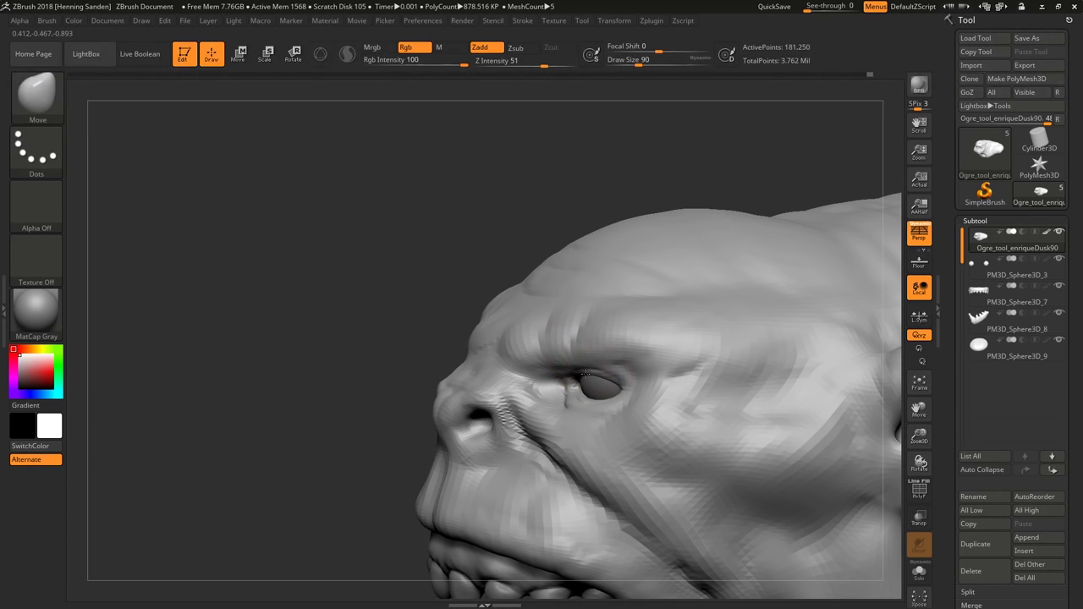
mouse_move(585, 373)
right_down()
mouse_move(593, 401)
mouse_move(585, 372)
right_up()
text(s37)
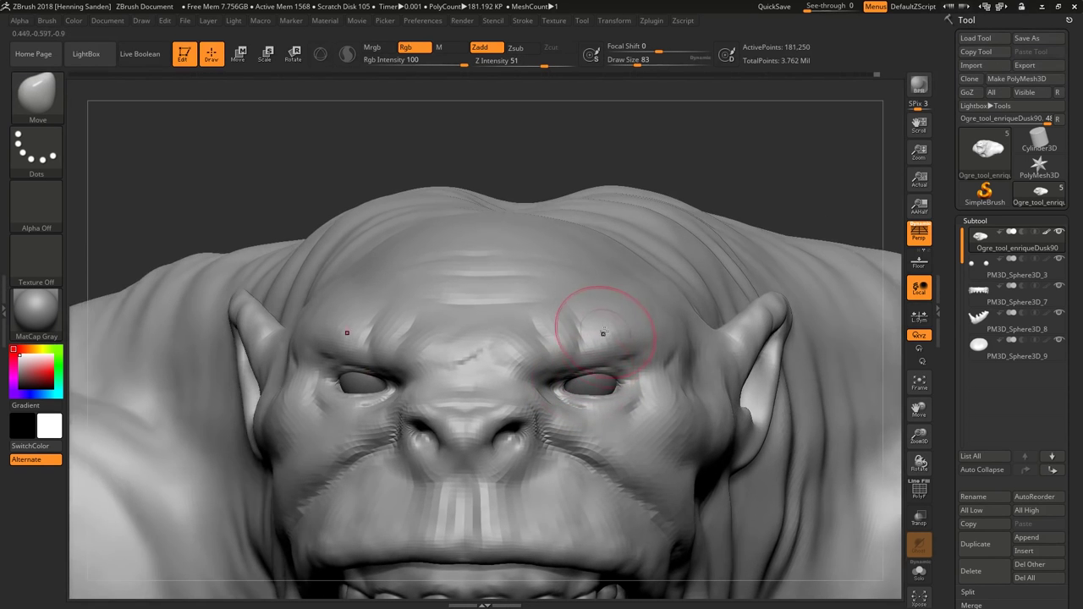
Carve the frown creases between the brows and around the nose bridge with DamStandard at draw size 35.
text(bds)
right_drag(592, 313, 622, 345)
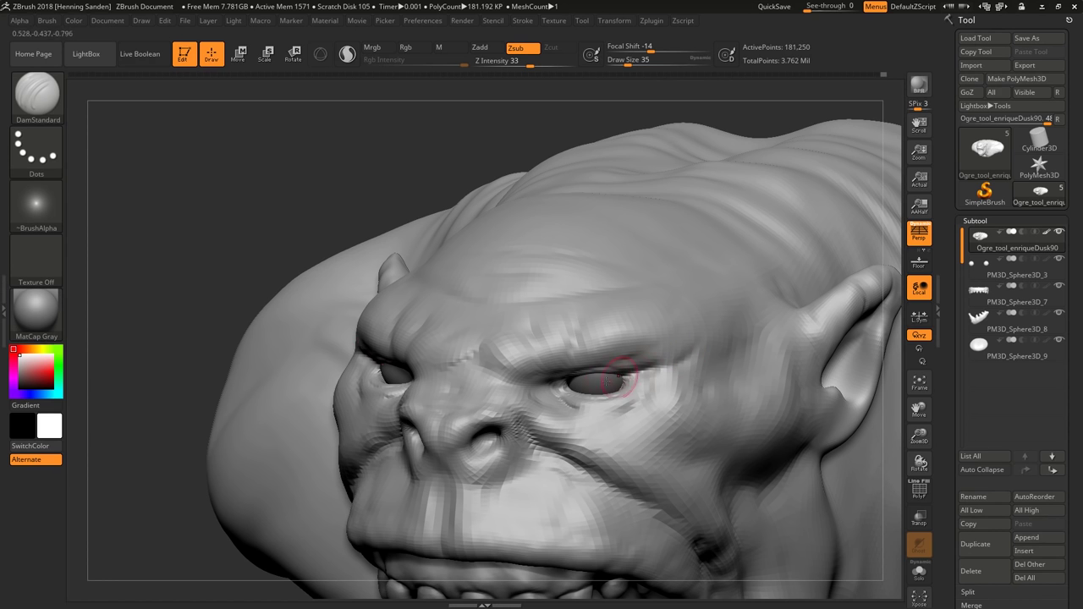
right_drag(518, 419, 527, 429)
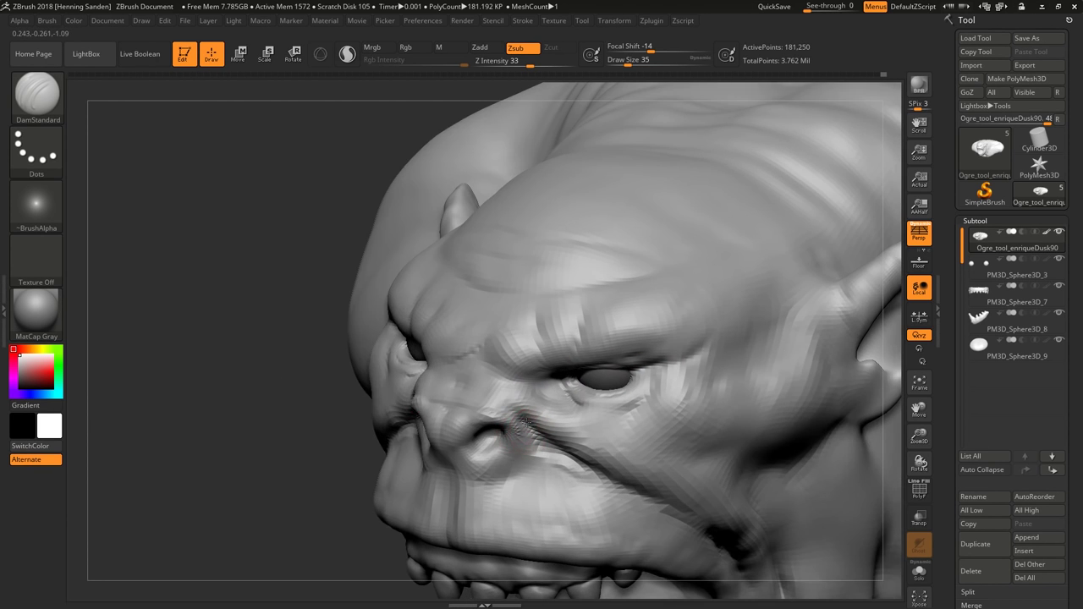
drag(528, 431, 503, 405)
right_drag(516, 391, 555, 318)
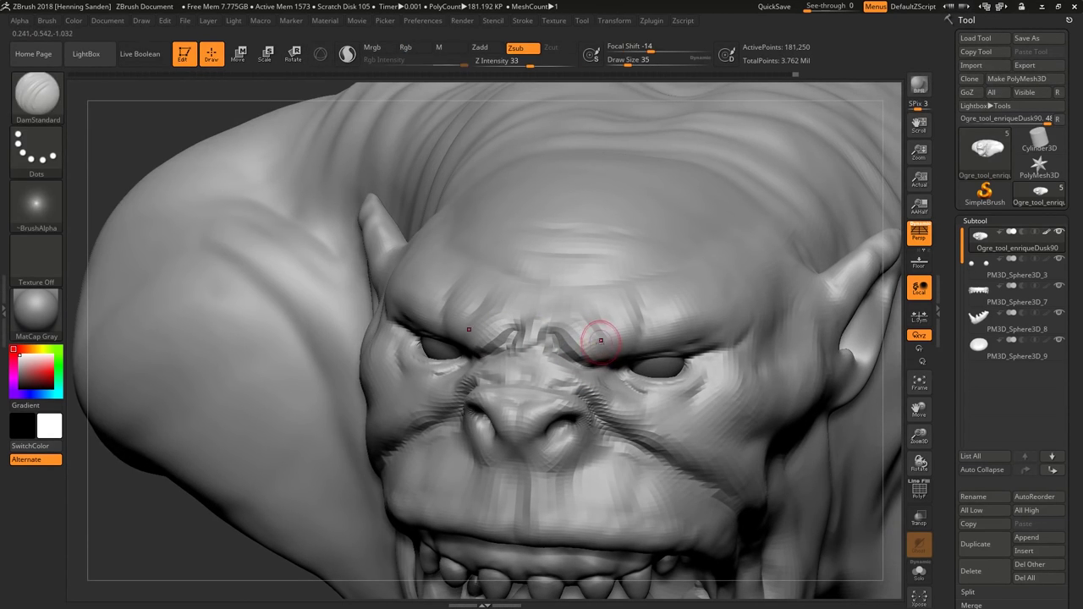
Build up and smooth the brow folds, inner eye area and forehead with ClayBuildup at draw sizes 29 and 41.
key(b)
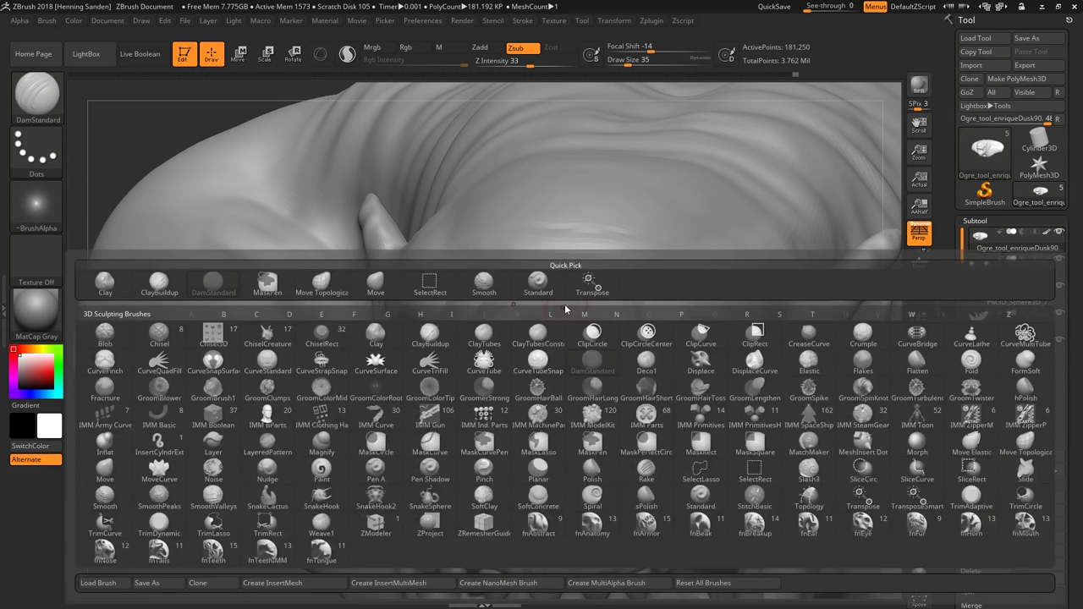
key(c)
key(b)
mouse_move(590, 316)
right_down()
mouse_move(524, 177)
mouse_move(587, 367)
mouse_move(622, 340)
mouse_move(624, 181)
mouse_move(587, 302)
mouse_move(609, 353)
mouse_move(554, 359)
mouse_move(546, 334)
mouse_move(561, 313)
mouse_move(563, 331)
mouse_move(592, 355)
mouse_move(542, 344)
mouse_move(491, 364)
mouse_move(525, 338)
mouse_move(461, 296)
mouse_move(447, 242)
mouse_move(469, 256)
mouse_move(461, 236)
mouse_move(451, 234)
mouse_move(559, 323)
mouse_move(549, 228)
right_up()
key(shift)
key(b)
key(Escape)
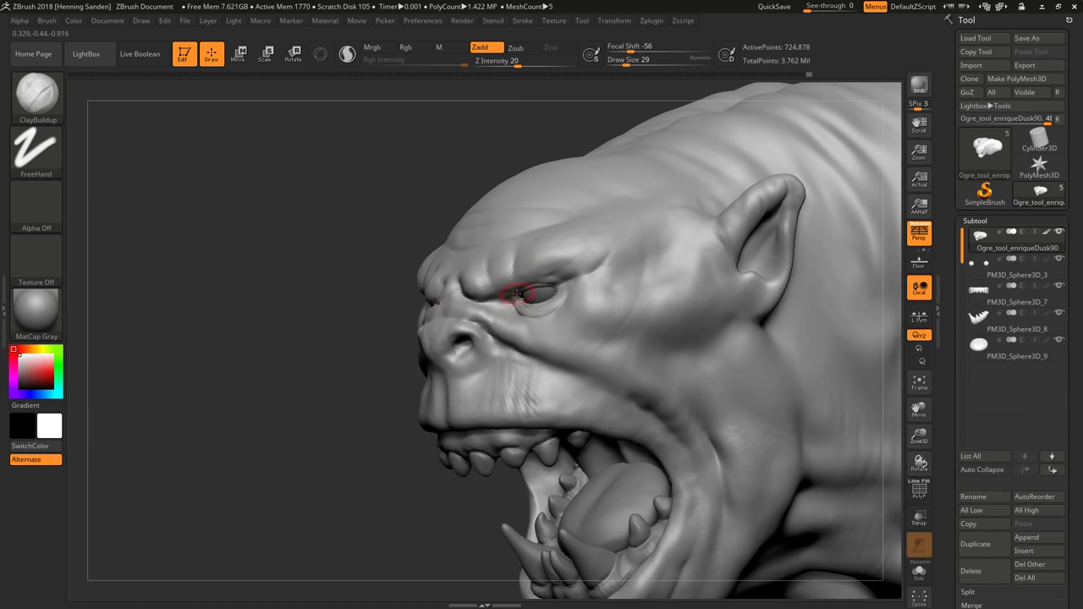
mouse_move(523, 265)
right_down()
mouse_move(474, 285)
mouse_move(526, 277)
right_up()
key(bracketright)
key(s)
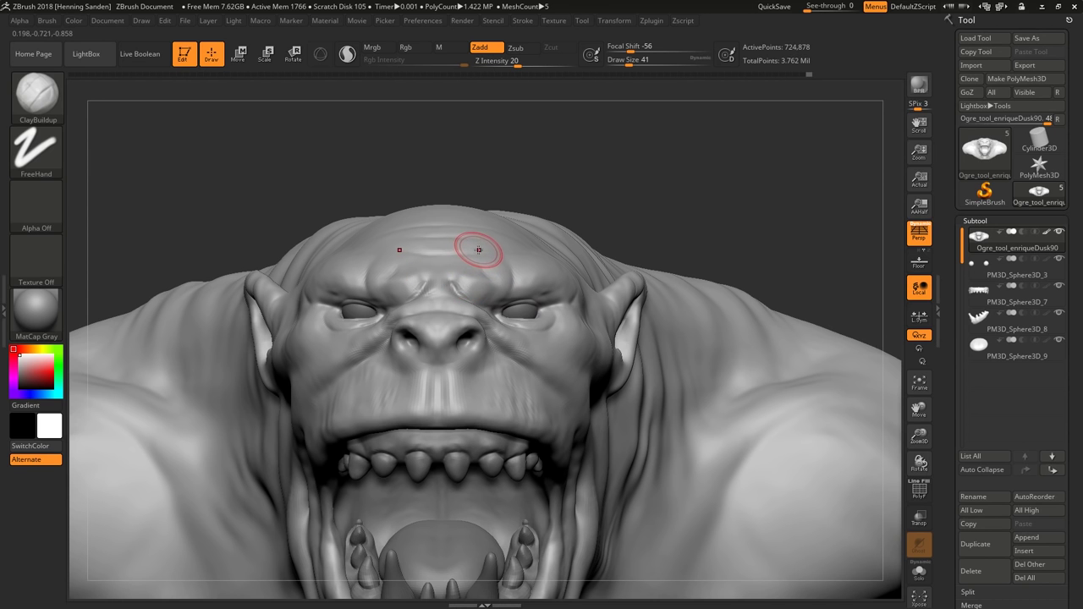
Adjust the proportions of the face from the front with the Move brush at draw size 94.
mouse_move(482, 278)
alt+right_down()
mouse_move(466, 290)
mouse_move(437, 284)
alt+right_up()
key(b)
key(m)
key(v)
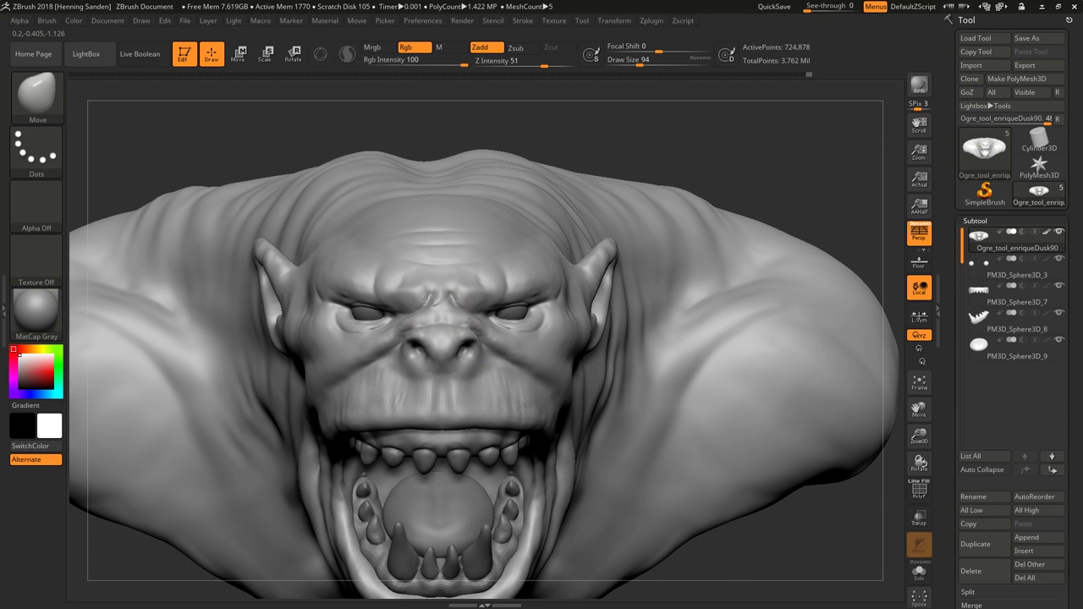
Build up the philtrum and the upper lip with ClayBuildup, reducing the draw size from 62 to 41.
mouse_move(472, 362)
right_down()
mouse_move(423, 359)
mouse_move(476, 340)
mouse_move(475, 353)
mouse_move(423, 387)
mouse_move(439, 393)
mouse_move(406, 397)
mouse_move(435, 406)
mouse_move(423, 385)
mouse_move(449, 365)
mouse_move(417, 417)
right_up()
key(b)
key(c)
key(b)
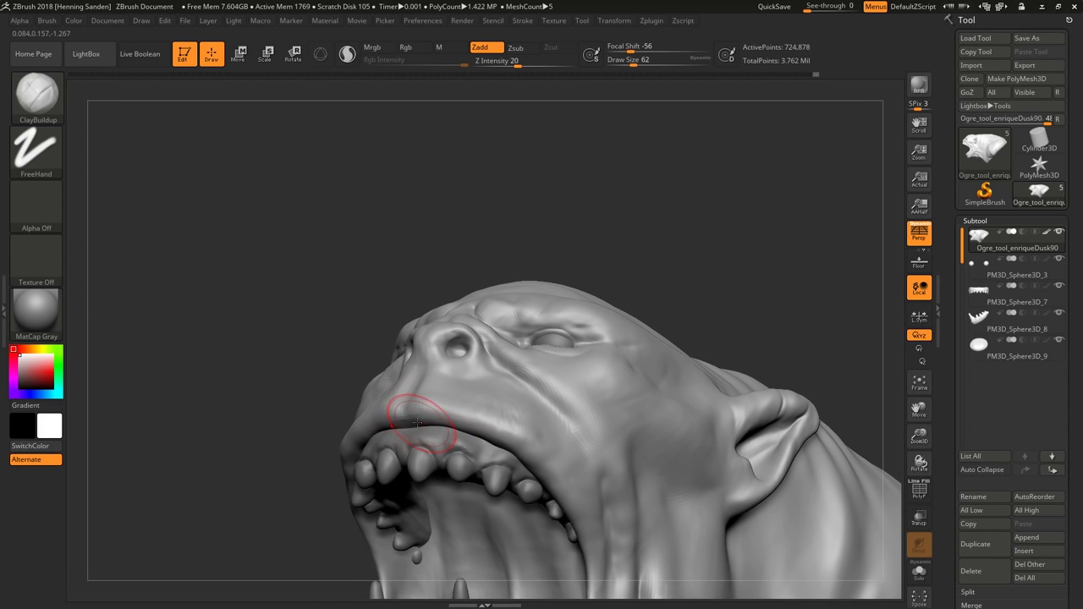
key(bracketleft)
key(bracketleft)
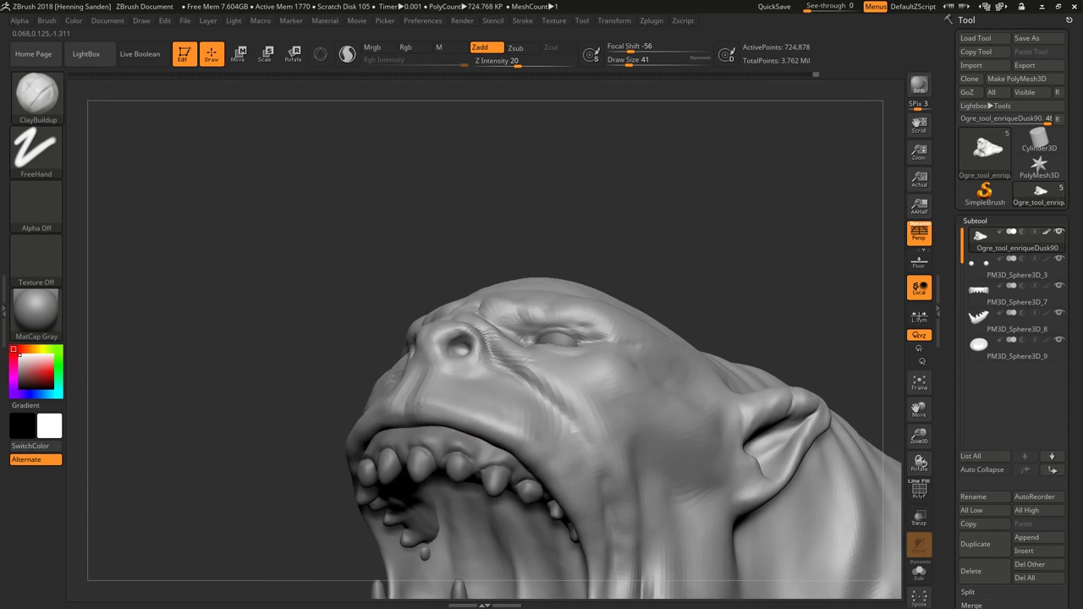
Refine the upper lip's edge toward the mouth corner with ClayBuildup at draw size 31.
mouse_move(415, 415)
right_down()
mouse_move(388, 413)
mouse_move(423, 406)
mouse_move(421, 386)
mouse_move(468, 402)
right_up()
key(bracketleft)
key(bracketleft)
key(bracketright)
key(bracketleft)
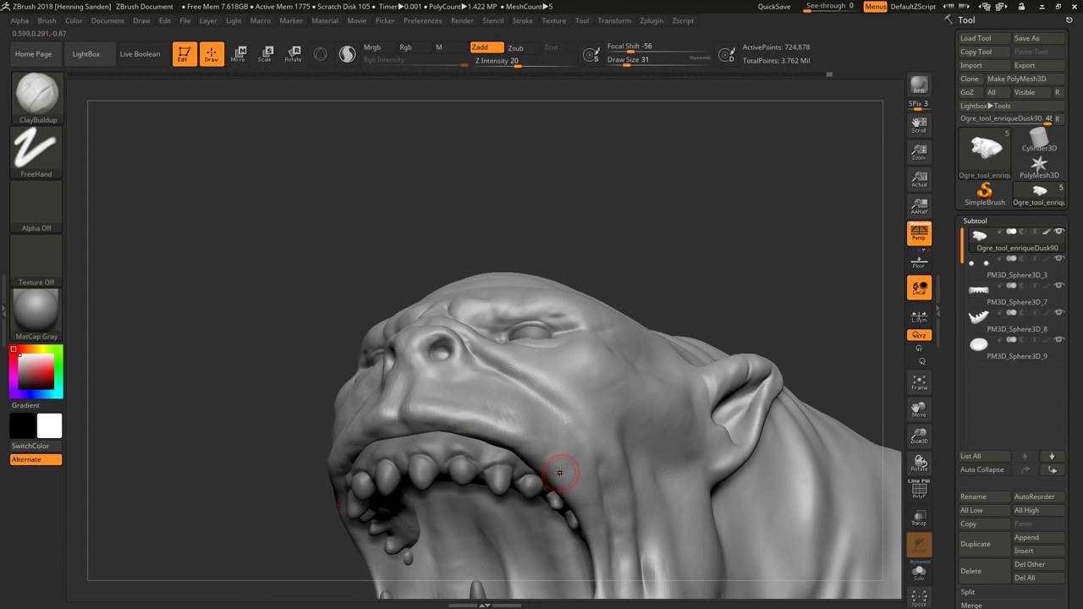
Sculpt the crease between the lower lip and the chin with ClayBuildup at draw sizes 46 and 29.
mouse_move(560, 472)
right_down()
mouse_move(546, 446)
mouse_move(568, 457)
mouse_move(556, 368)
mouse_move(539, 416)
mouse_move(494, 455)
right_up()
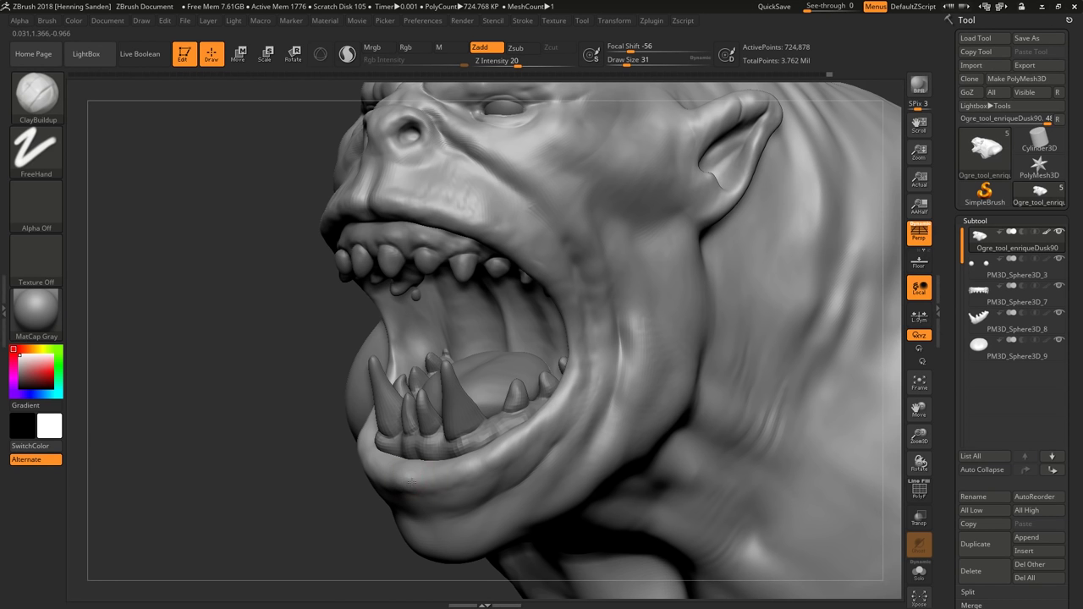
mouse_move(414, 474)
right_down()
mouse_move(411, 496)
mouse_move(454, 366)
mouse_move(460, 459)
right_up()
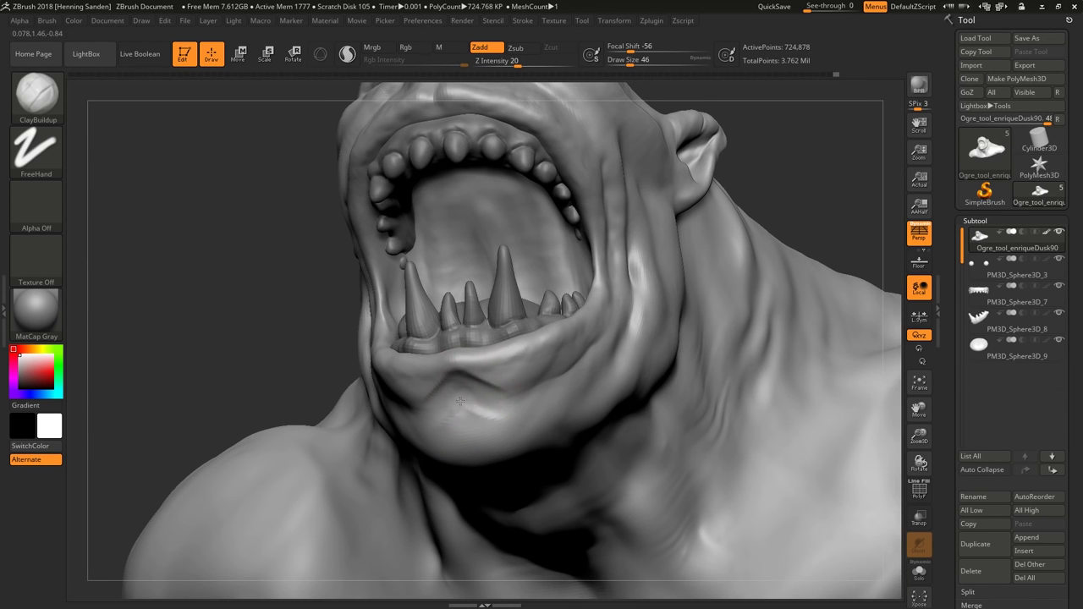
mouse_move(459, 401)
right_down()
mouse_move(484, 381)
mouse_move(461, 430)
right_up()
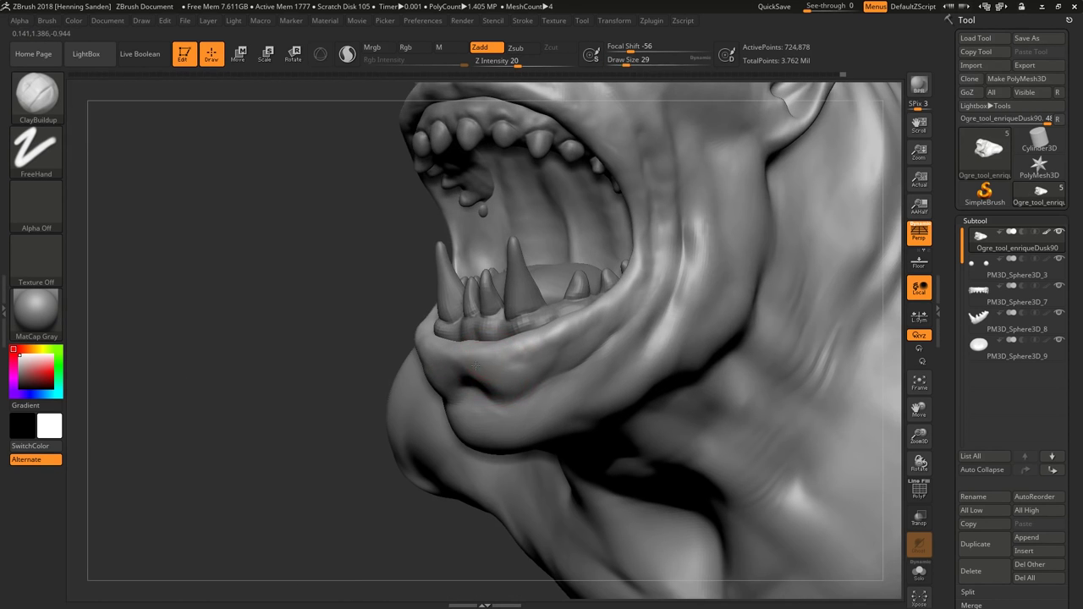
Build up the side of the lower lip and chin with ClayBuildup at draw sizes 65 and 44.
mouse_move(524, 386)
right_down()
mouse_move(508, 398)
mouse_move(493, 381)
mouse_move(554, 350)
right_up()
key(s)
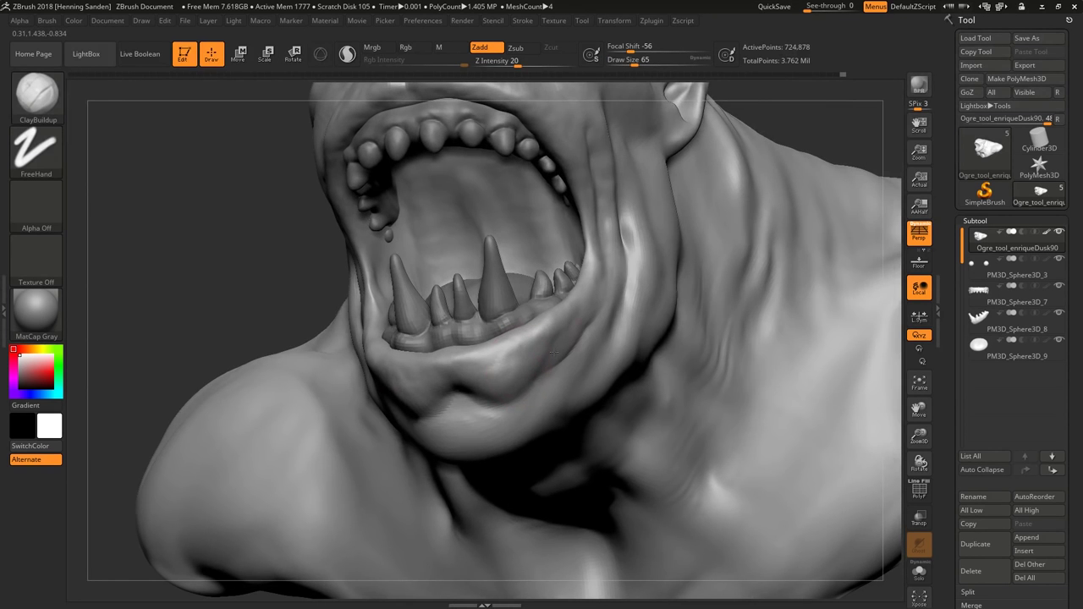
key(s)
mouse_move(483, 390)
right_down()
mouse_move(478, 368)
mouse_move(448, 339)
right_up()
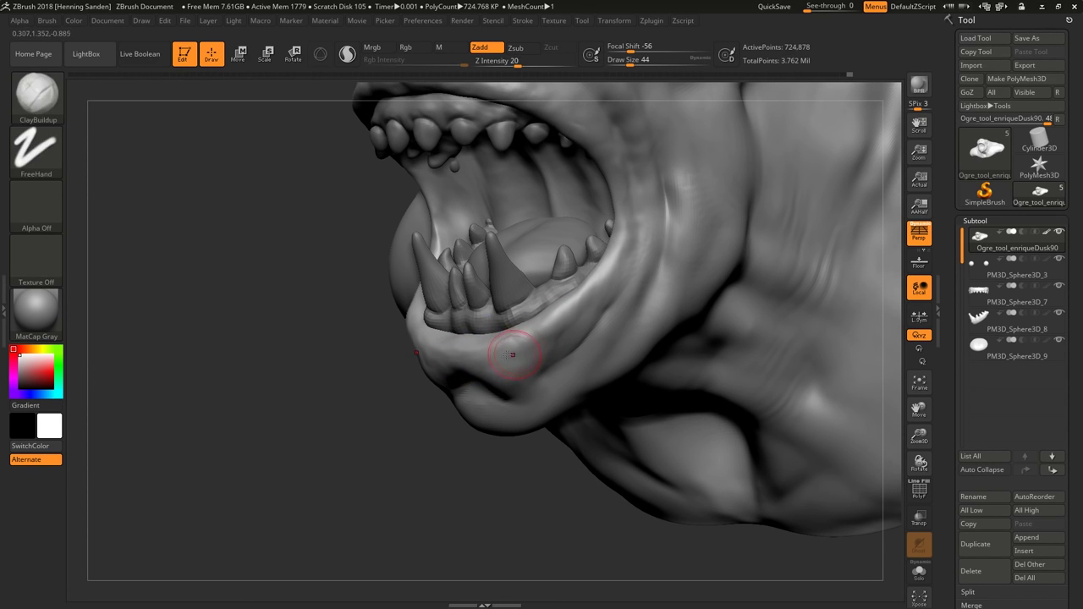
Refine and smooth the cheek and jaw surface beside the mouth with ClayBuildup at draw sizes 54 and 49.
mouse_move(512, 354)
right_down()
mouse_move(536, 374)
mouse_move(519, 363)
mouse_move(452, 363)
mouse_move(521, 383)
mouse_move(499, 367)
mouse_move(473, 371)
right_up()
key(f)
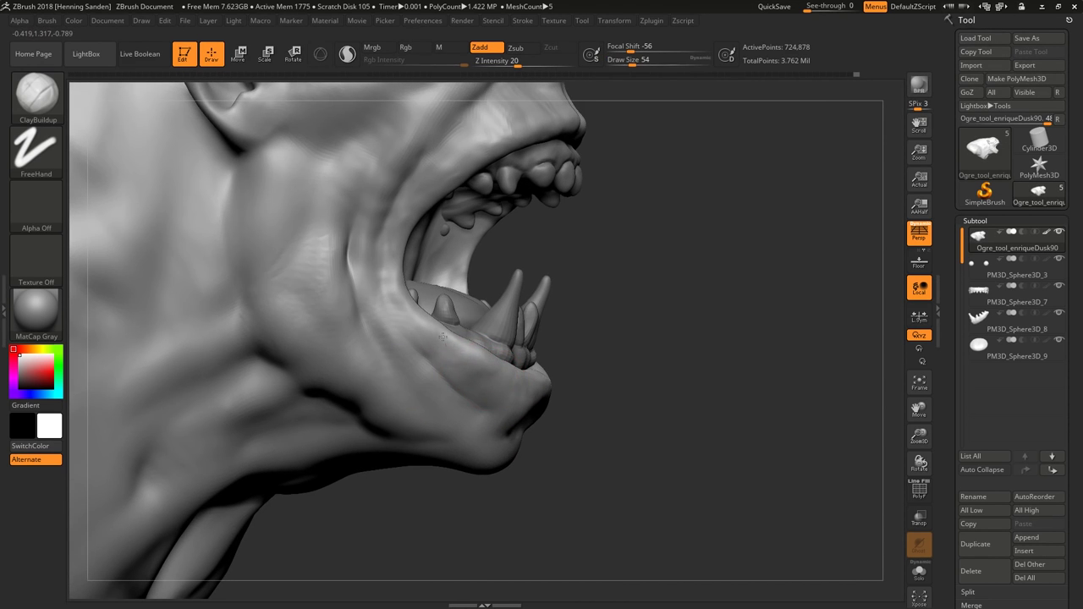
key(shift)
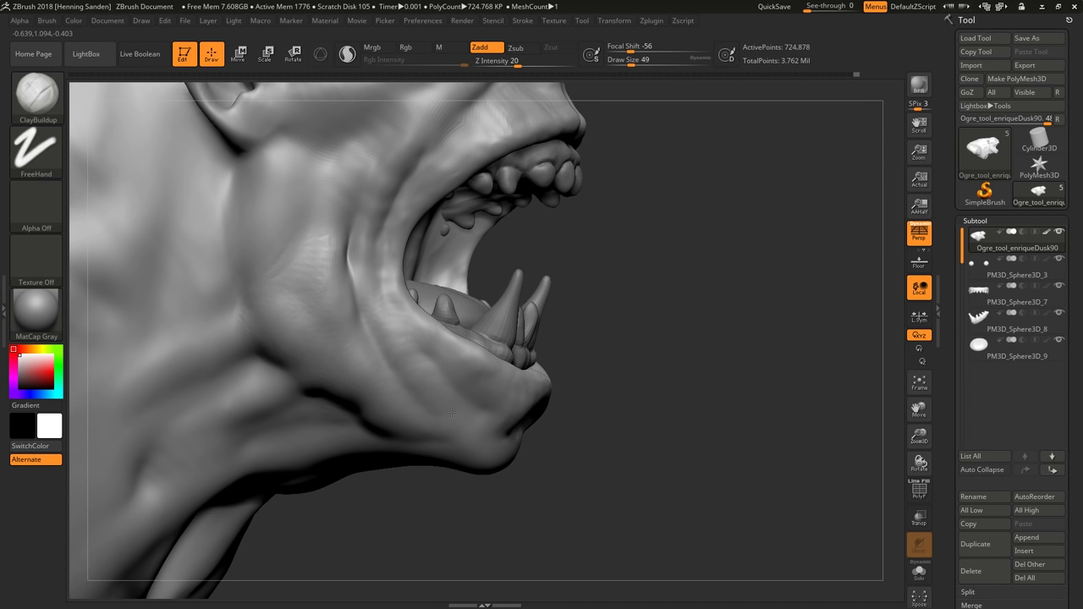
right_drag(386, 318, 475, 374)
Add volume to the centre of the chin from below with ClayBuildup at draw sizes 22 and 41.
mouse_move(486, 378)
right_down()
mouse_move(471, 421)
mouse_move(513, 389)
mouse_move(511, 375)
mouse_move(485, 443)
mouse_move(496, 428)
mouse_move(525, 423)
right_up()
key(bracketright)
key(bracketleft)
key(bracketleft)
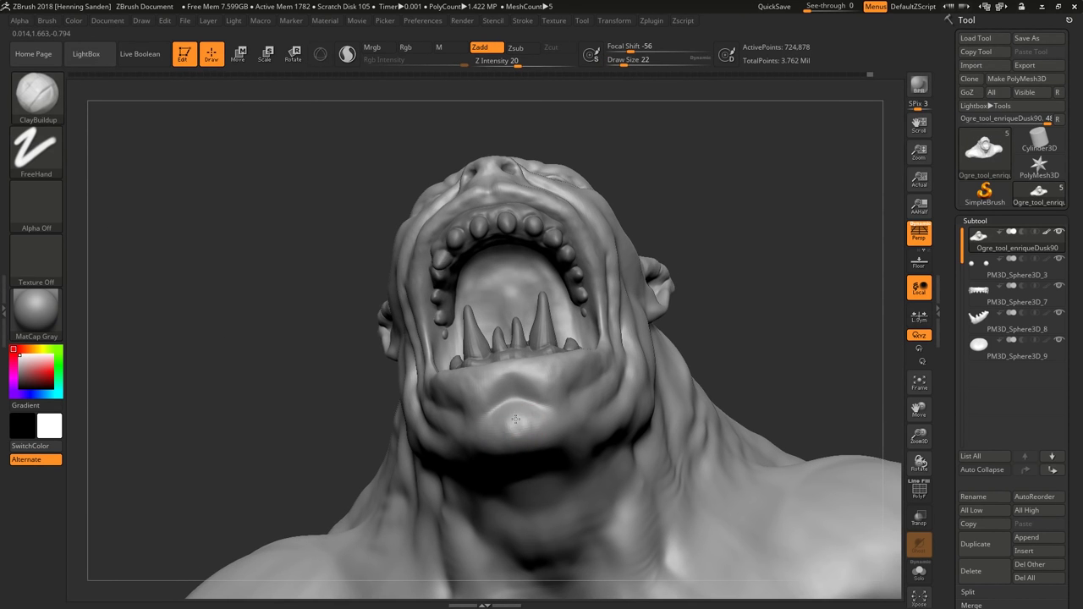
key(bracketright)
key(bracketright)
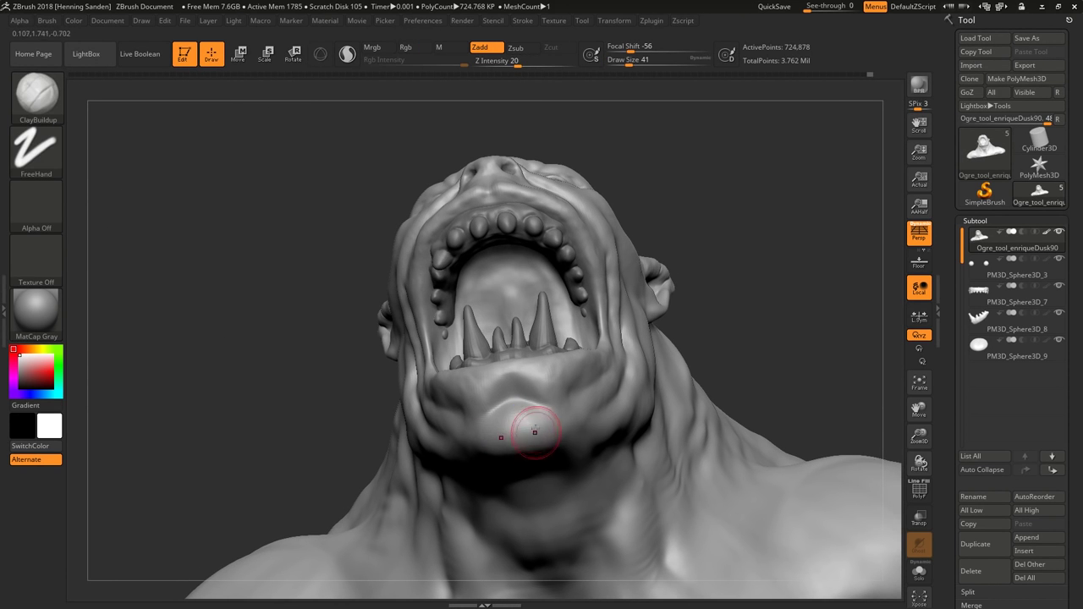
Refine the earlobe and the lower inner ear with ClayBuildup at draw sizes 54 and 37.
mouse_move(529, 439)
right_down()
mouse_move(519, 375)
mouse_move(535, 437)
mouse_move(543, 382)
mouse_move(567, 382)
mouse_move(580, 366)
mouse_move(541, 368)
mouse_move(592, 364)
mouse_move(643, 338)
right_up()
mouse_move(709, 327)
ctrl+right_down()
mouse_move(702, 314)
mouse_move(669, 322)
mouse_move(626, 346)
ctrl+right_up()
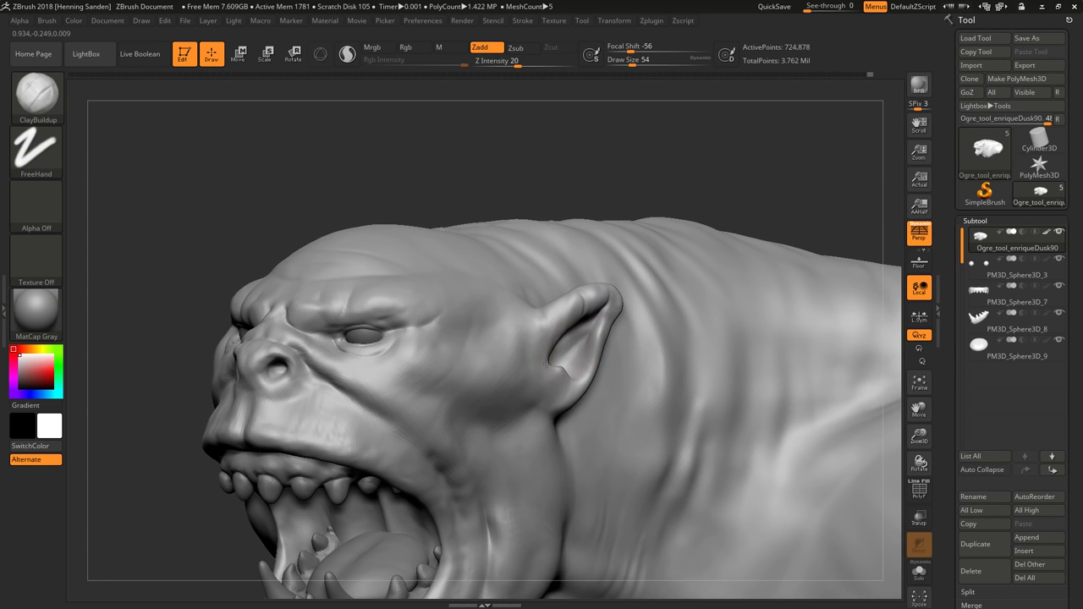
mouse_move(549, 362)
right_down()
mouse_move(558, 323)
mouse_move(544, 302)
mouse_move(496, 307)
mouse_move(573, 386)
right_up()
key(bracketleft)
key(bracketleft)
key(bracketleft)
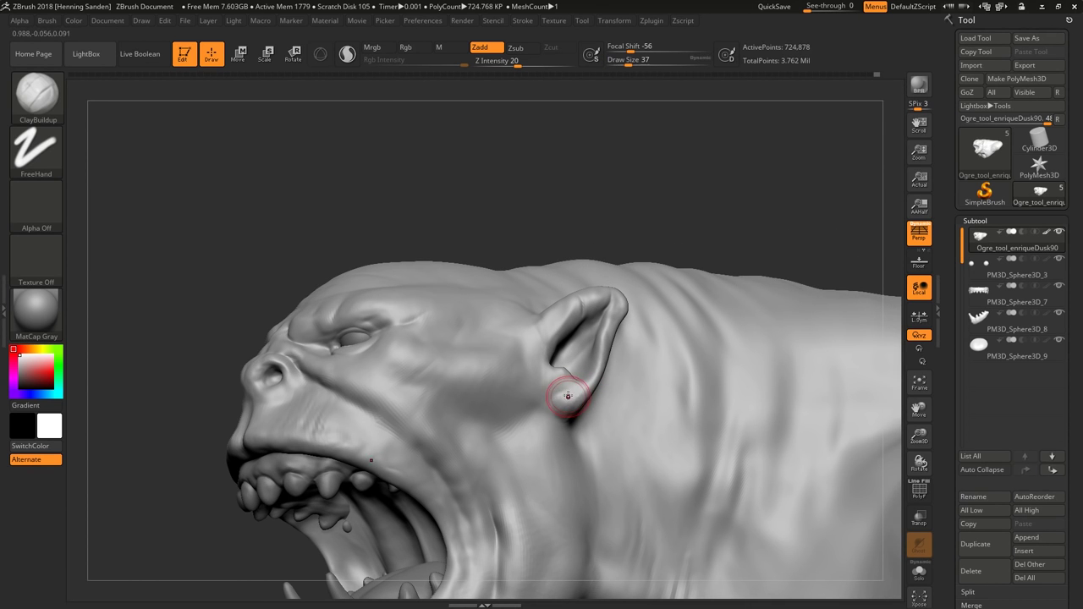
mouse_move(552, 386)
right_down()
mouse_move(559, 401)
mouse_move(572, 398)
mouse_move(581, 301)
right_up()
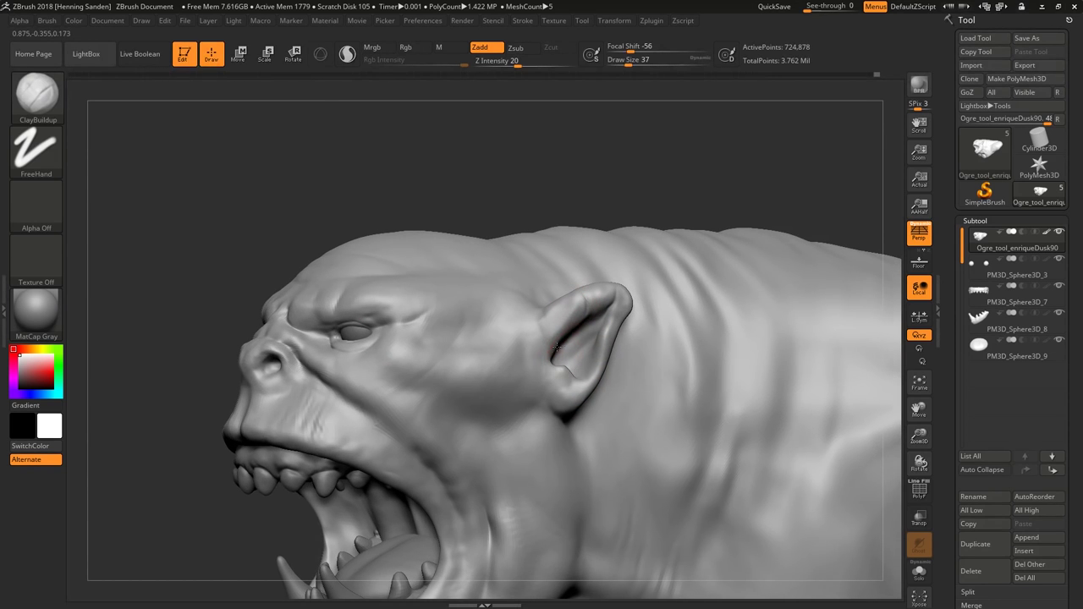
Adjust the outer shape of the pointed ear with the Move brush.
right_drag(556, 348, 576, 292)
key(b)
key(m)
key(v)
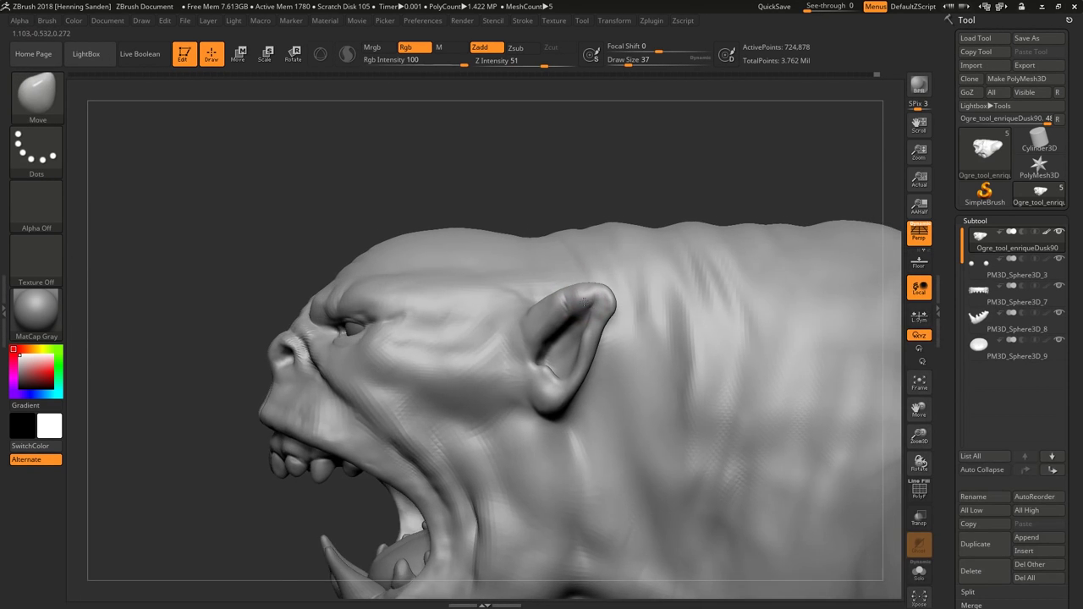
mouse_move(575, 300)
right_down()
mouse_move(616, 252)
mouse_move(578, 257)
mouse_move(554, 300)
mouse_move(556, 362)
mouse_move(559, 322)
right_up()
Carve the creases under the earlobe and along the front of the ear with DamStandard at draw sizes 54 and 46.
key(b)
key(d)
key(s)
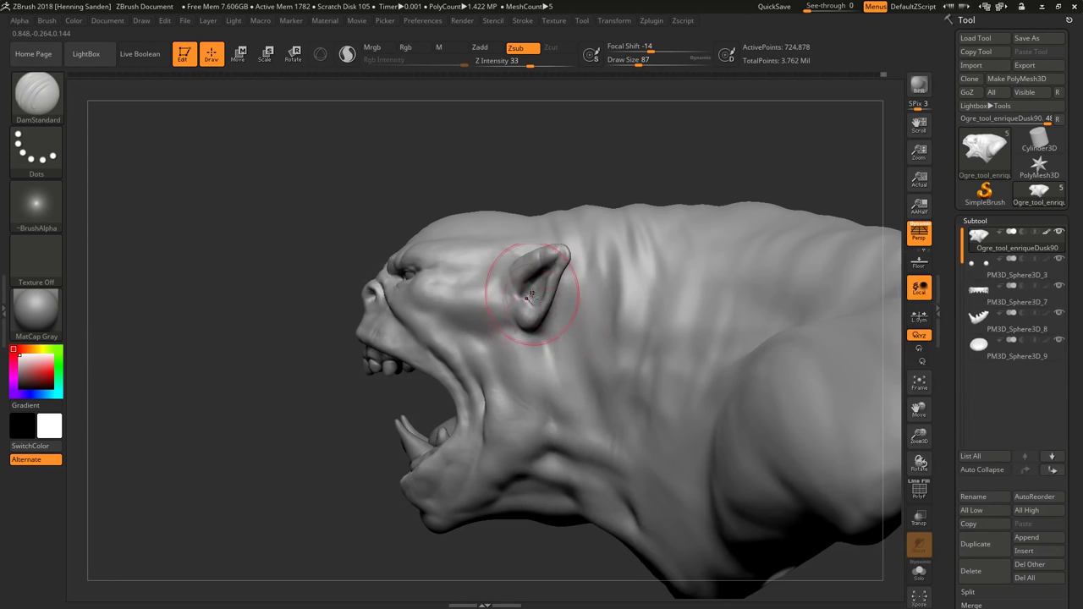
ctrl+right_drag(527, 285, 546, 360)
key(s)
drag(545, 360, 542, 360)
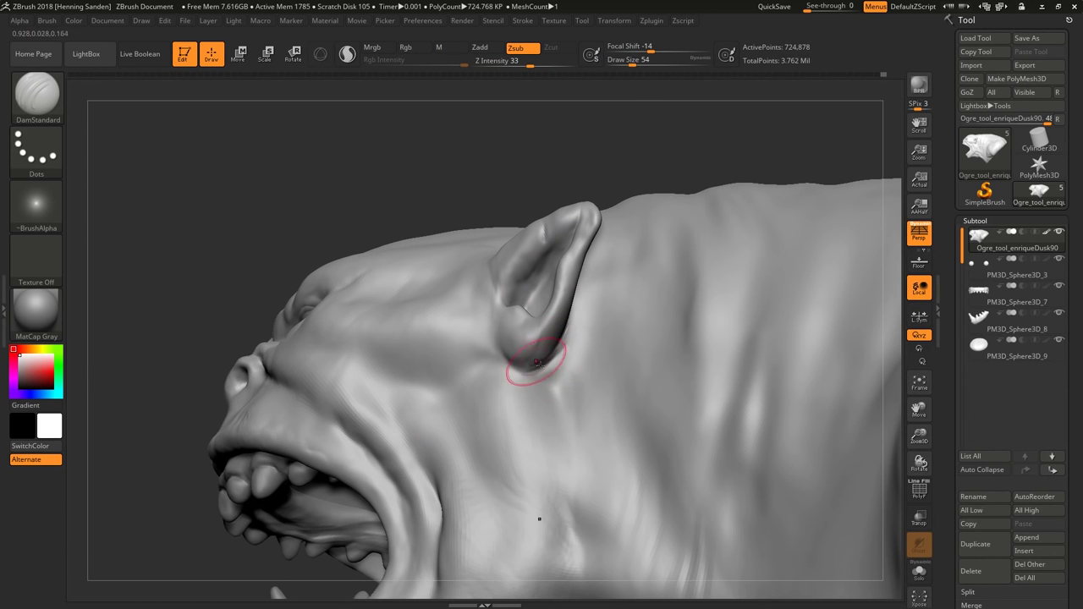
mouse_move(527, 370)
right_down()
mouse_move(512, 368)
mouse_move(508, 271)
mouse_move(508, 288)
right_up()
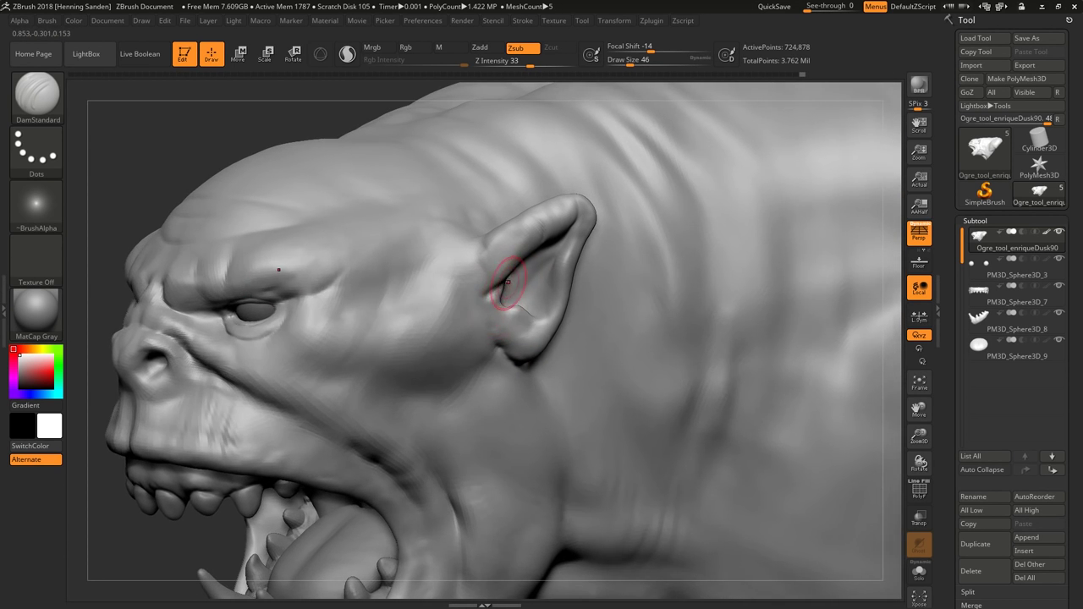
Build up the tragus at the front of the ear with ClayBuildup and smooth it at draw size 25.
key(b)
key(c)
key(b)
drag(497, 307, 497, 314)
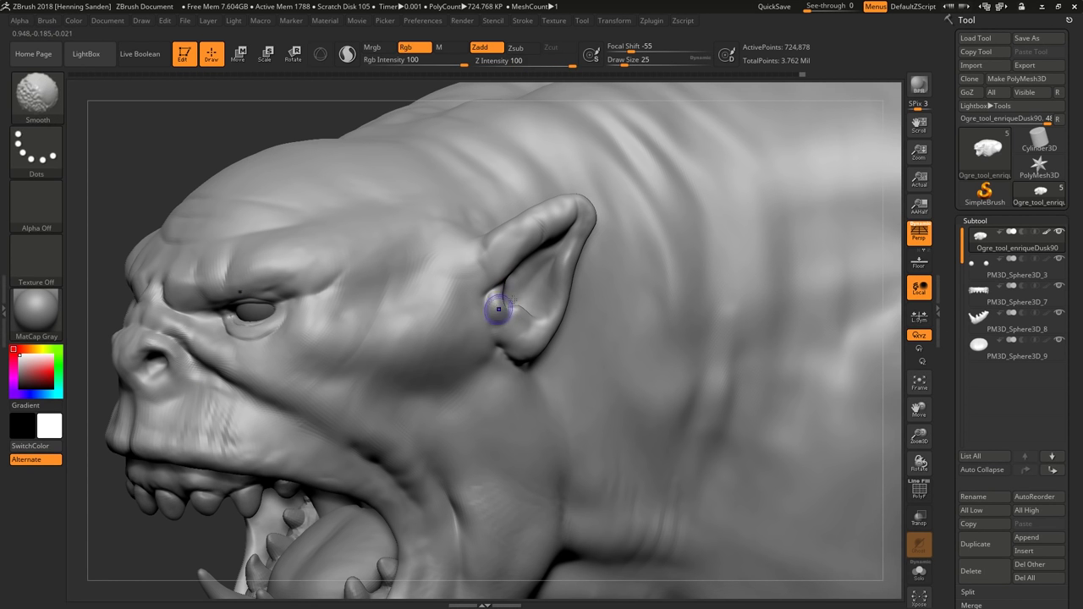
right_drag(496, 314, 519, 310)
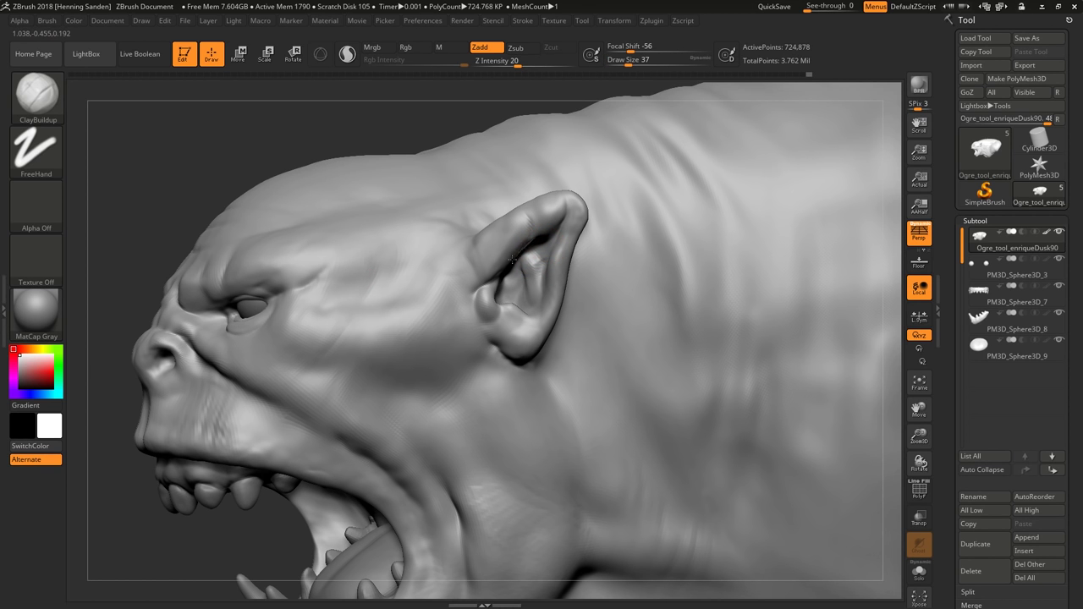
Sculpt and smooth the inner ear folds with ClayBuildup, reducing the draw size from 33 to 25.
right_drag(543, 237, 527, 267)
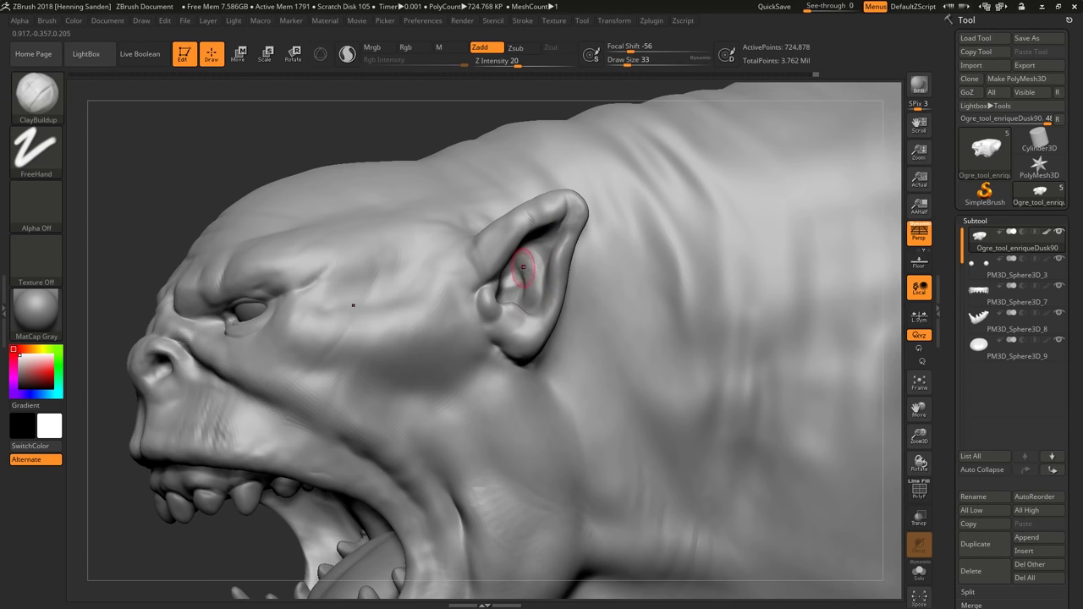
key(bracketleft)
shift+drag(539, 241, 530, 254)
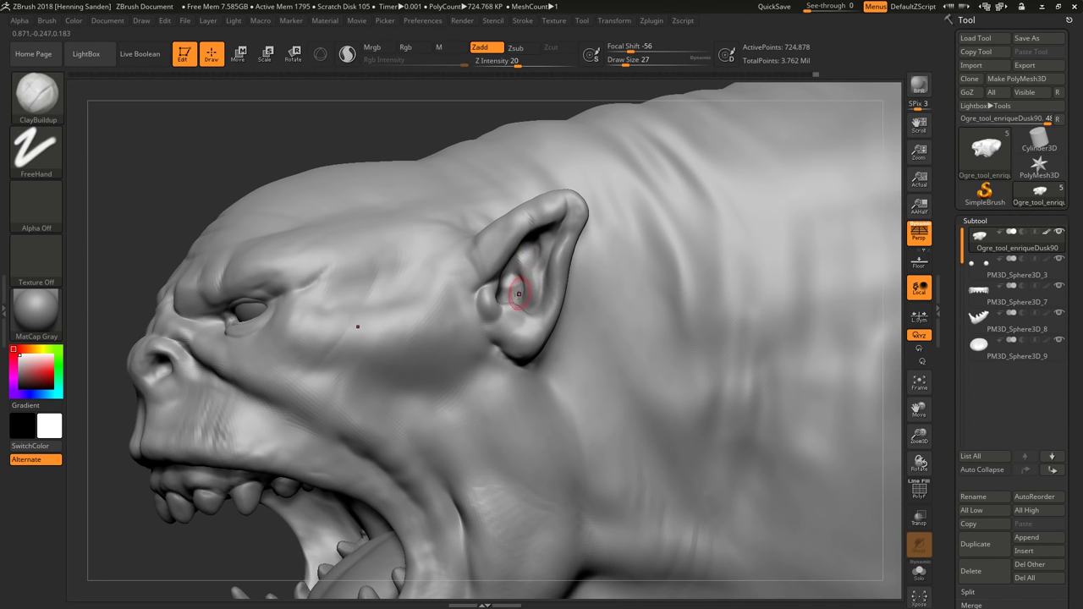
mouse_move(518, 295)
shift+mouse_down()
mouse_move(527, 247)
mouse_move(526, 278)
shift+mouse_up()
right_drag(511, 240, 537, 267)
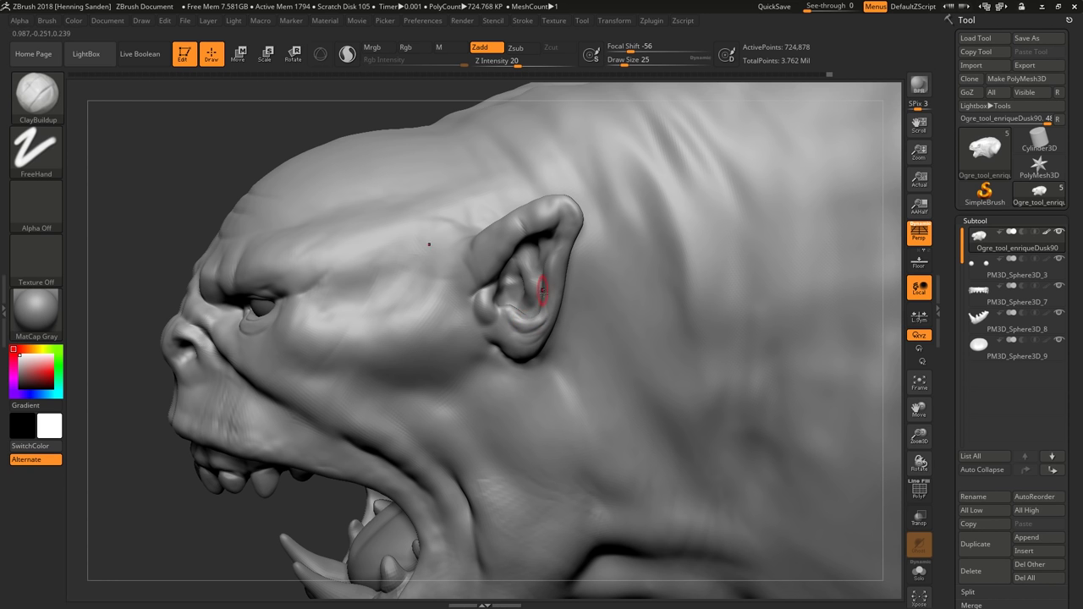
Build up the outer eye corner and brow end with ClayBuildup at draw size 46, then smooth at size 29.
mouse_move(524, 321)
right_down()
mouse_move(522, 362)
mouse_move(490, 297)
mouse_move(516, 279)
mouse_move(426, 274)
mouse_move(471, 256)
mouse_move(495, 284)
mouse_move(498, 327)
right_up()
key(f)
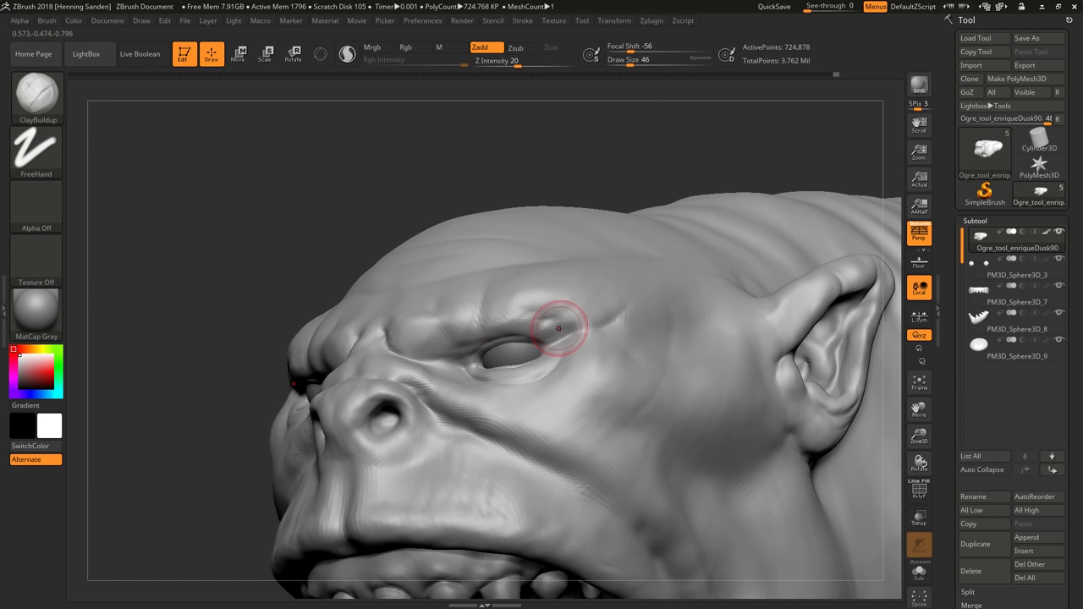
mouse_move(452, 338)
right_down()
mouse_move(540, 330)
mouse_move(567, 314)
mouse_move(550, 362)
mouse_move(564, 345)
mouse_move(552, 348)
right_up()
key(shift)
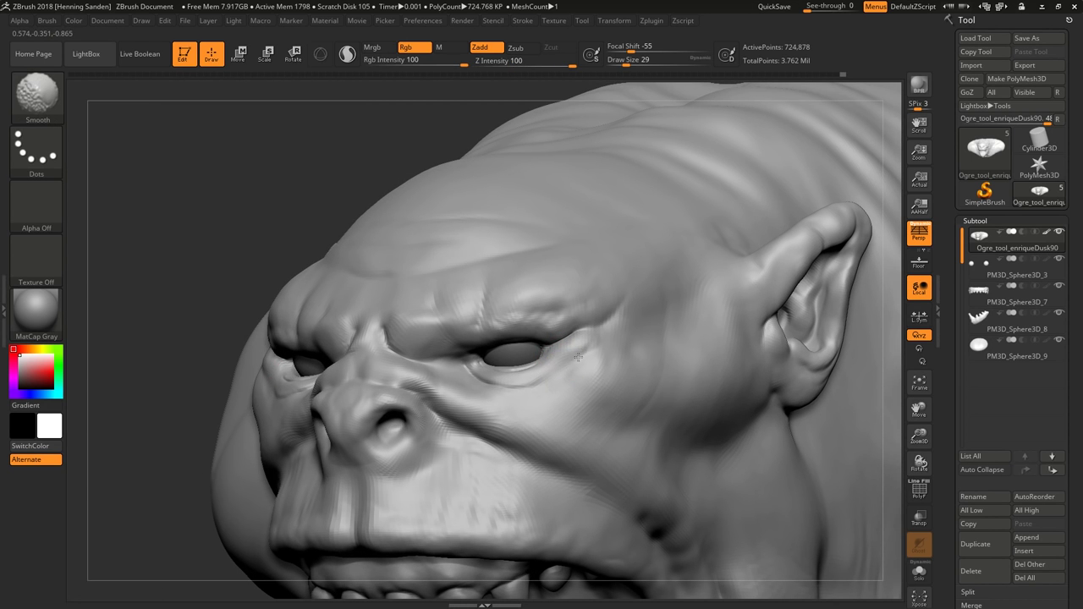
Sculpt the lower eyelid and inner eye corner folds with ClayBuildup at draw sizes 17 and 29.
mouse_move(572, 354)
right_down()
mouse_move(561, 331)
mouse_move(523, 382)
mouse_move(516, 360)
mouse_move(518, 384)
mouse_move(551, 378)
right_up()
key(f)
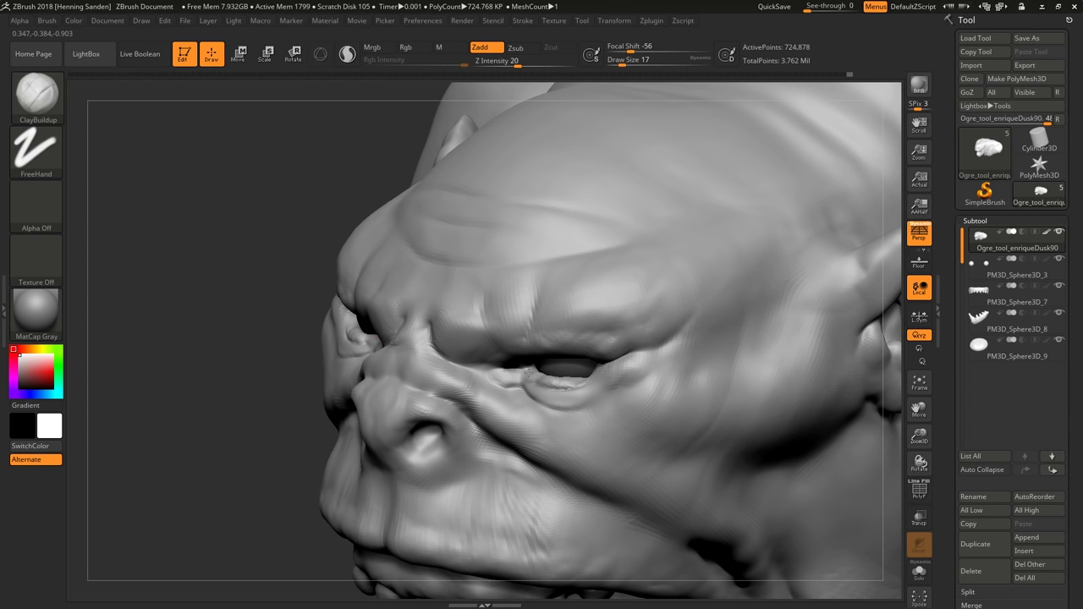
mouse_move(571, 378)
right_down()
mouse_move(487, 343)
mouse_move(507, 382)
mouse_move(508, 354)
mouse_move(499, 390)
mouse_move(474, 385)
mouse_move(531, 367)
mouse_move(555, 370)
mouse_move(568, 394)
mouse_move(576, 350)
mouse_move(581, 358)
right_up()
key(bracketright)
key(bracketright)
key(bracketright)
key(bracketright)
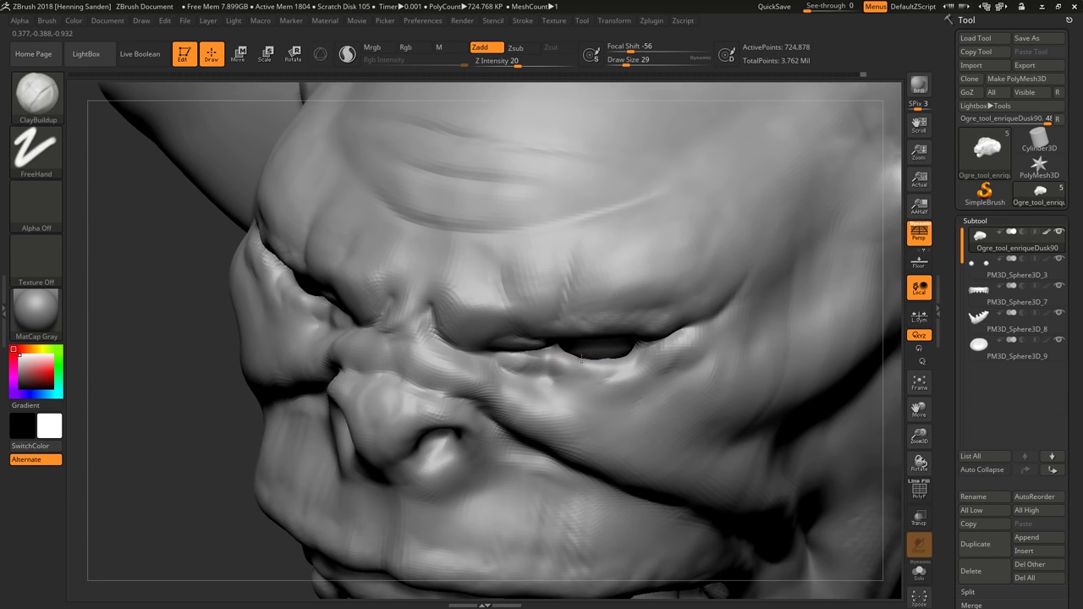
Build up the rim of the nostril wing with ClayBuildup at draw size 33.
mouse_move(645, 341)
right_down()
mouse_move(634, 365)
mouse_move(561, 354)
mouse_move(627, 344)
mouse_move(587, 372)
mouse_move(551, 366)
mouse_move(516, 176)
mouse_move(618, 337)
mouse_move(541, 320)
mouse_move(500, 389)
mouse_move(524, 378)
mouse_move(519, 363)
right_up()
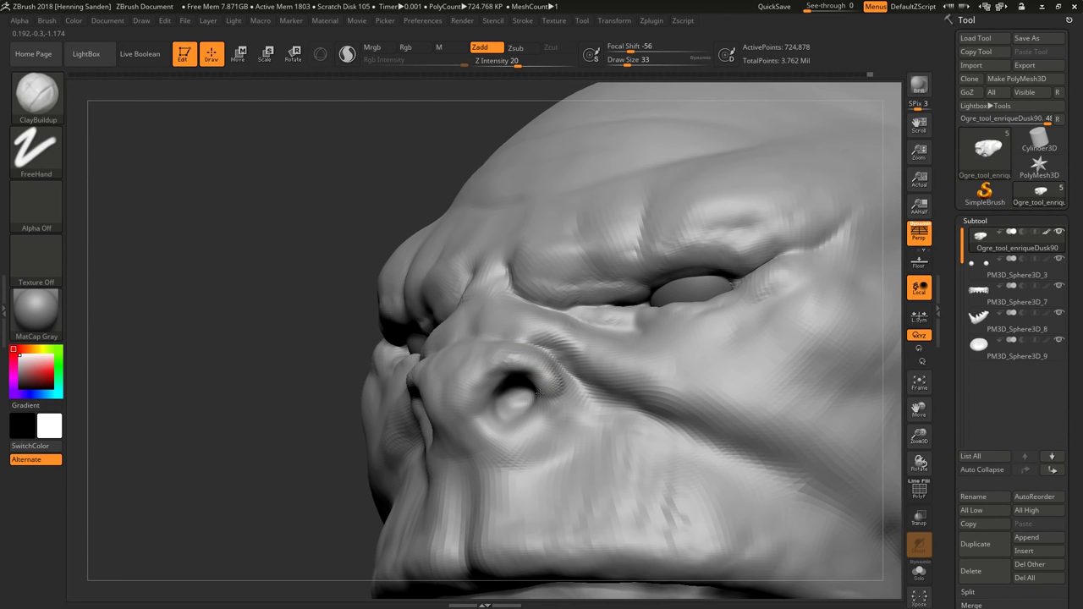
right_drag(539, 438, 542, 385)
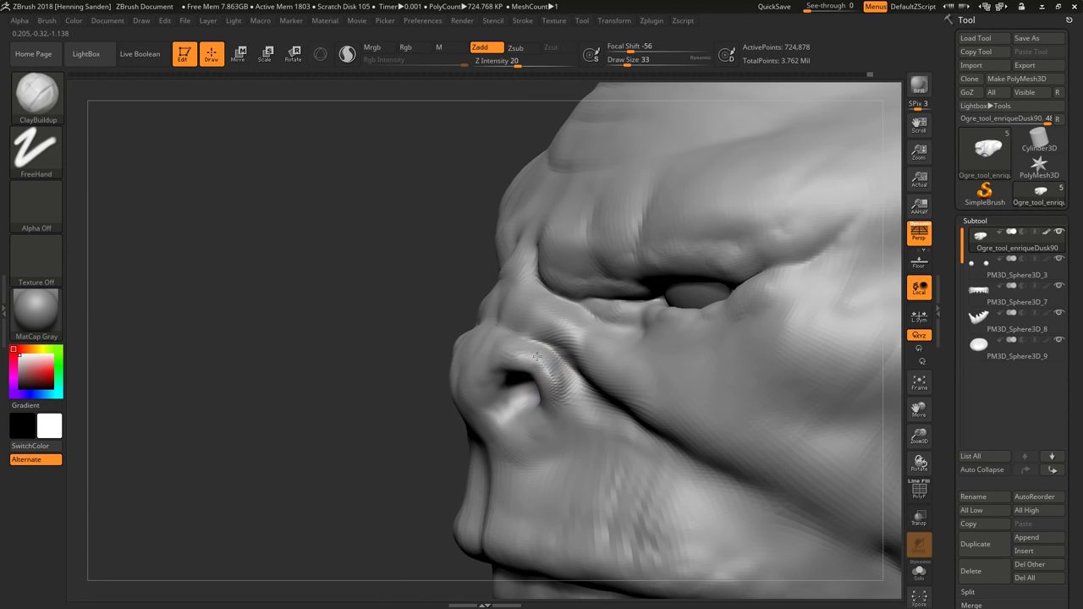
drag(564, 373, 572, 372)
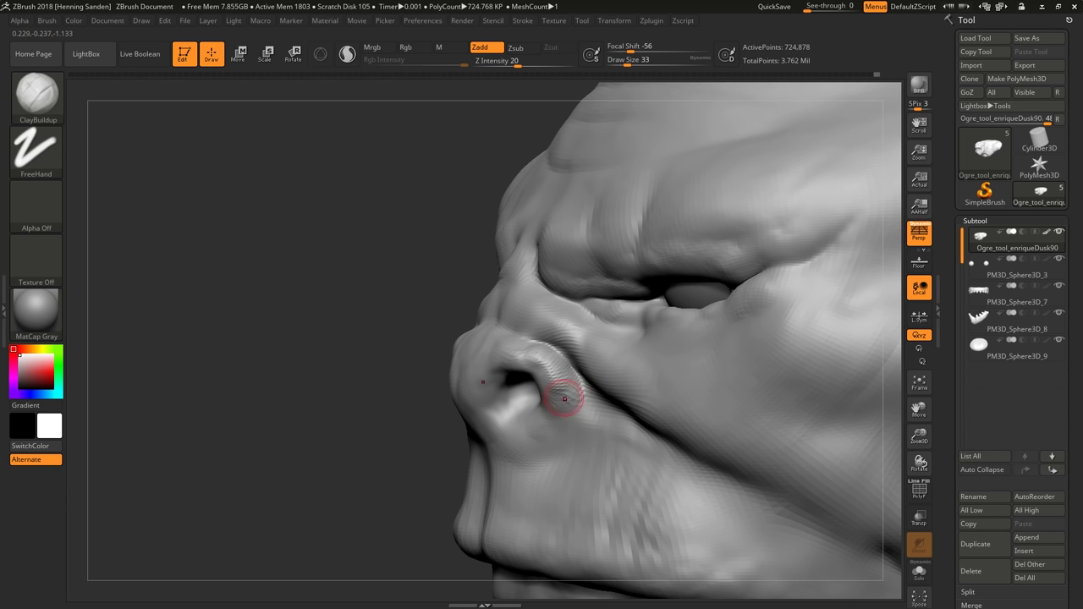
right_drag(564, 397, 551, 418)
Reshape the nostril wings and the sides of the nose bridge with the Move brush at draw sizes 59 and 68.
right_drag(536, 336, 570, 325)
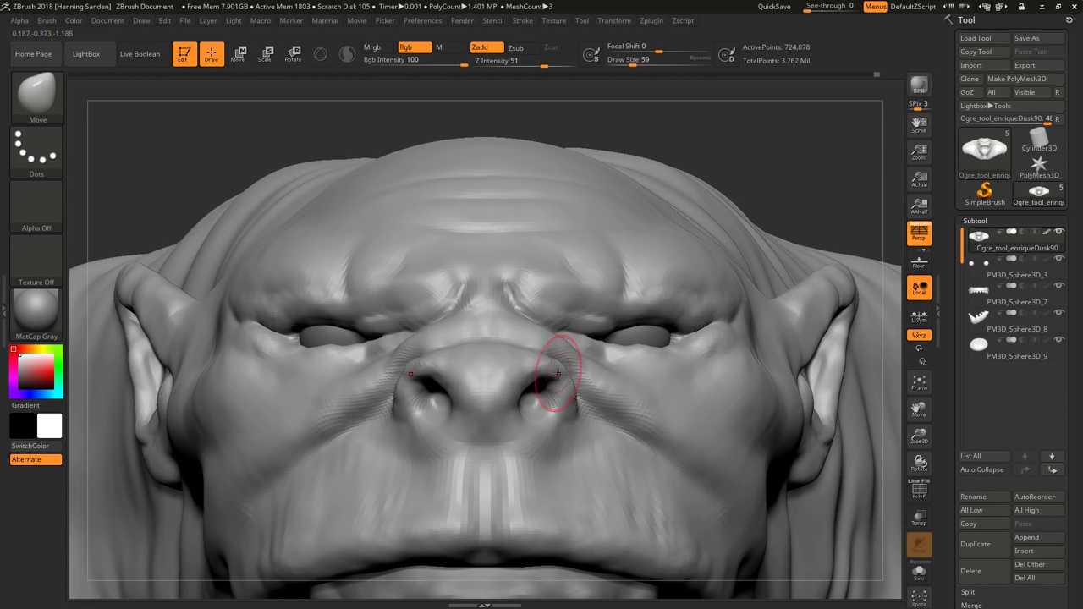
key(bracketright)
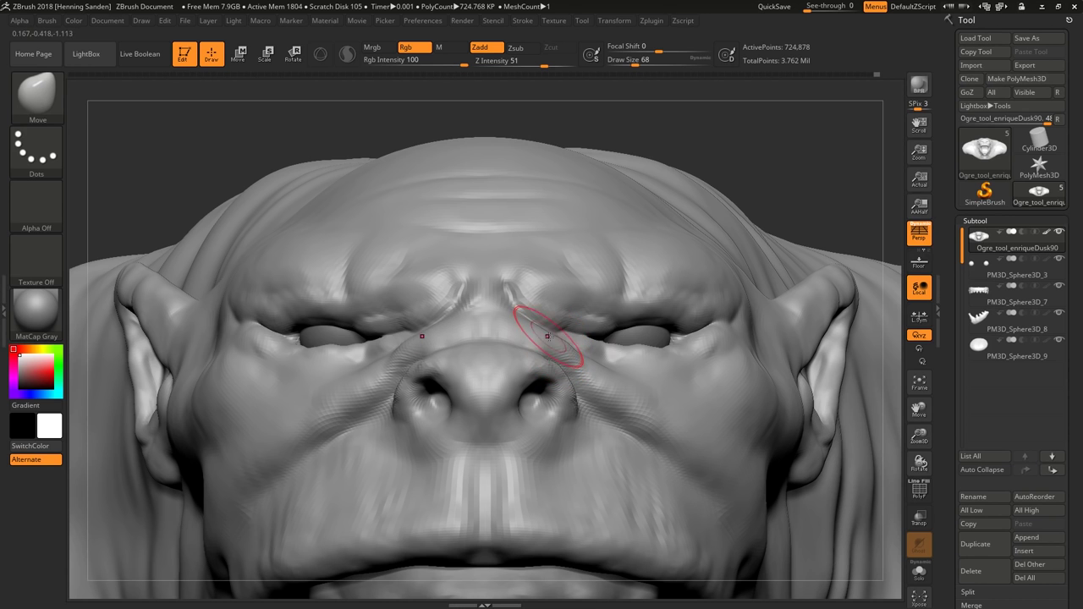
mouse_move(581, 292)
right_down()
mouse_move(648, 369)
mouse_move(594, 333)
mouse_move(657, 252)
mouse_move(563, 290)
mouse_move(604, 355)
mouse_move(588, 370)
mouse_move(702, 374)
mouse_move(643, 348)
right_up()
Add small folds below the inner eye corner with ClayBuildup at draw size 29.
key(b)
key(c)
key(b)
key([)
key([)
key([)
key([)
key(])
key(])
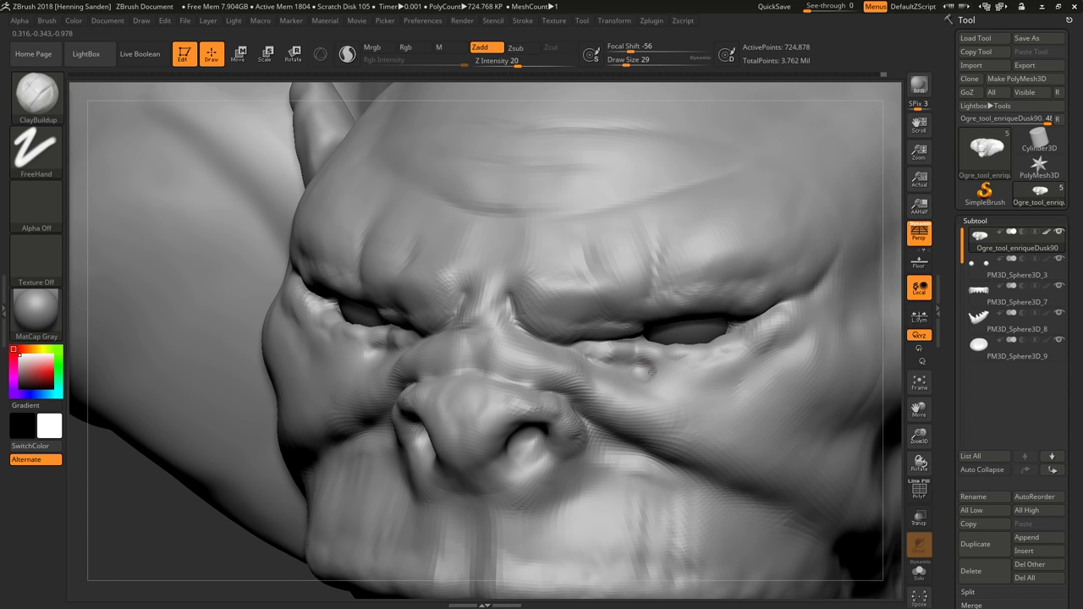
Build up the cheekbone fold below the outer eye corner with ClayBuildup at draw size 54.
mouse_move(728, 383)
alt+right_down()
mouse_move(627, 348)
mouse_move(626, 332)
mouse_move(648, 314)
alt+right_up()
key(])
key(])
key(])
key(])
key(])
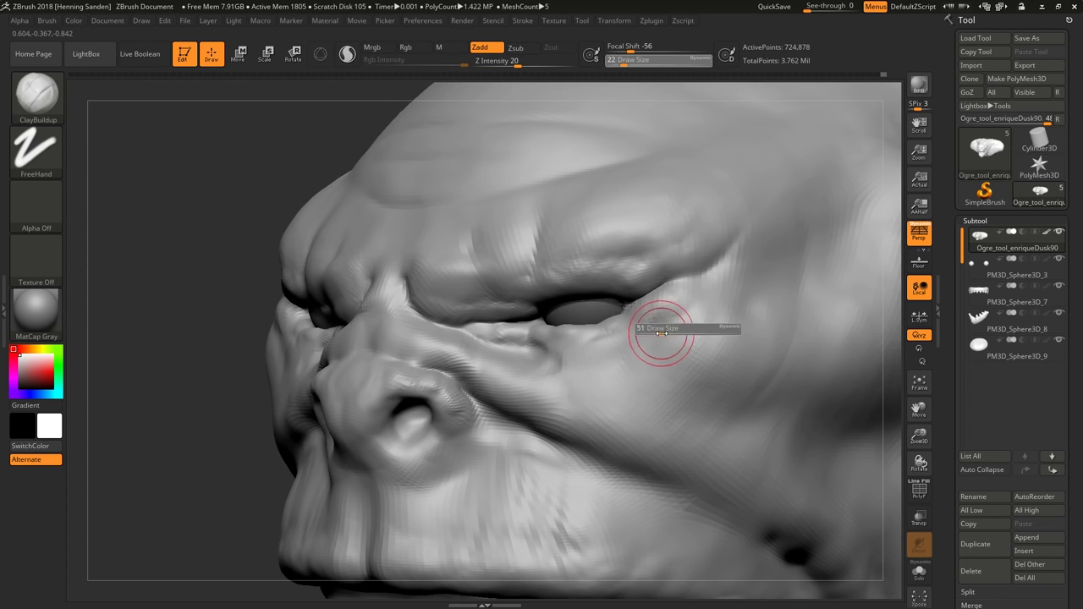
right_drag(637, 369, 604, 321)
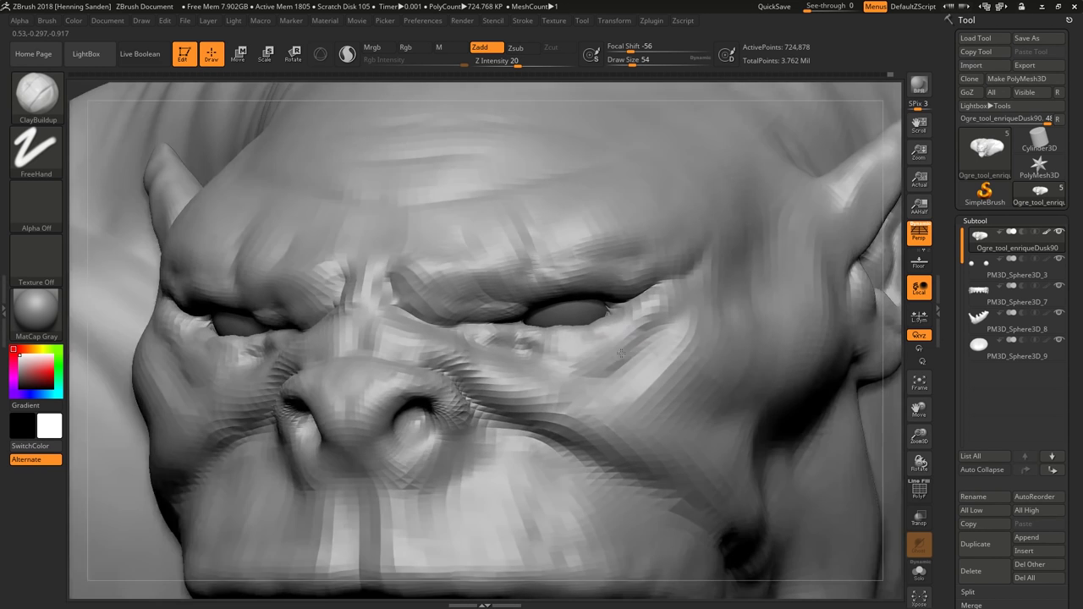
Refine the bag under the eye with ClayBuildup at draw size 37 and smooth its transition into the cheek.
key([)
key([)
key([)
key([)
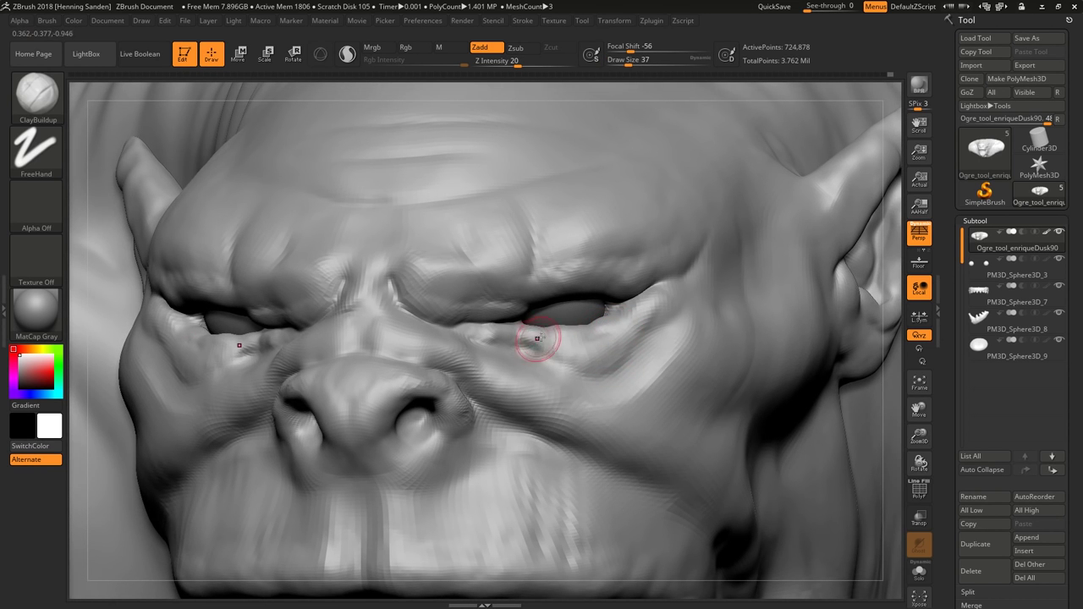
right_drag(532, 338, 536, 348)
key(shift)
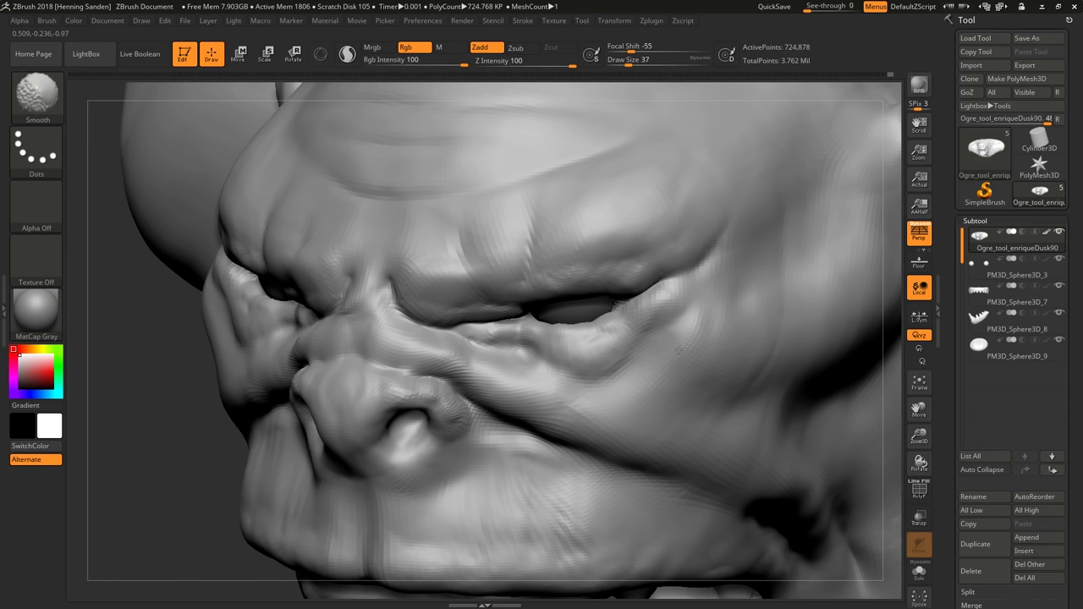
Carve wrinkles across the nose bridge and above the nostrils with DamStandard at draw size 35.
key(f)
mouse_move(544, 387)
right_down()
mouse_move(562, 365)
mouse_move(535, 393)
mouse_move(519, 434)
mouse_move(527, 406)
mouse_move(503, 375)
mouse_move(502, 275)
right_up()
key(b)
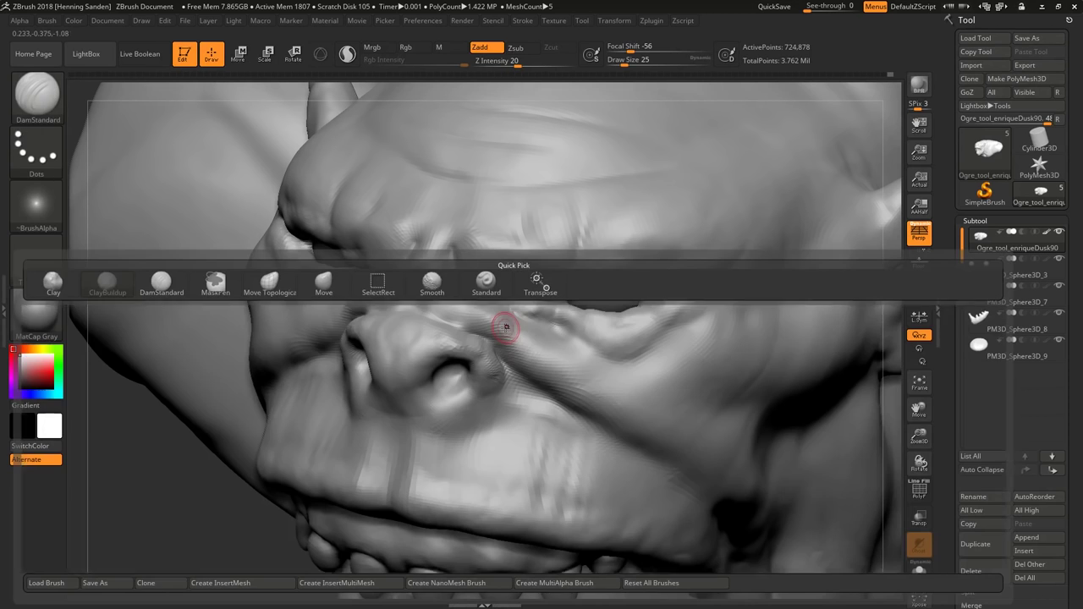
key(d)
key(s)
right_drag(506, 370, 469, 332)
key(bracketleft)
key(bracketleft)
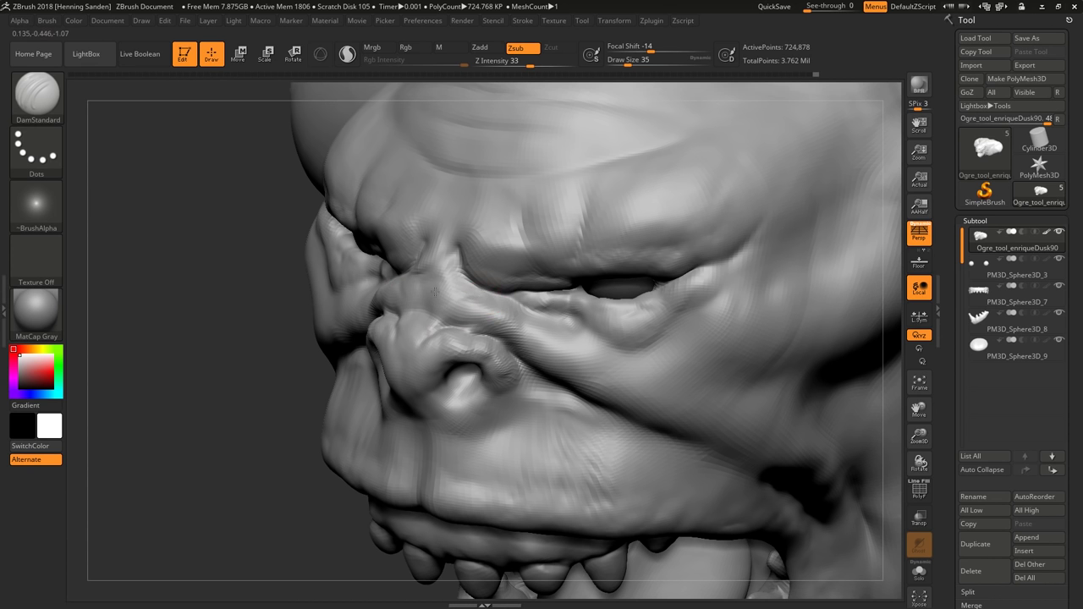
mouse_move(435, 292)
right_down()
mouse_move(478, 278)
mouse_move(467, 296)
mouse_move(454, 290)
mouse_move(471, 310)
mouse_move(479, 278)
mouse_move(480, 316)
mouse_move(407, 291)
right_up()
drag(419, 310, 408, 330)
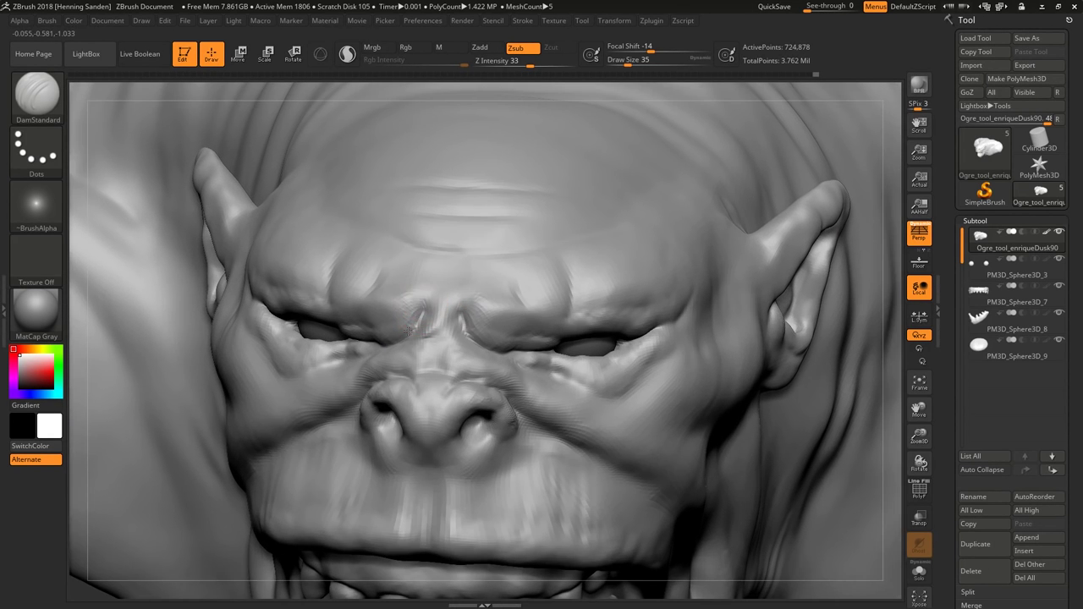
Carve creases along the inner and outer brow with DamStandard at draw size 35, then smooth them.
right_drag(394, 317, 483, 331)
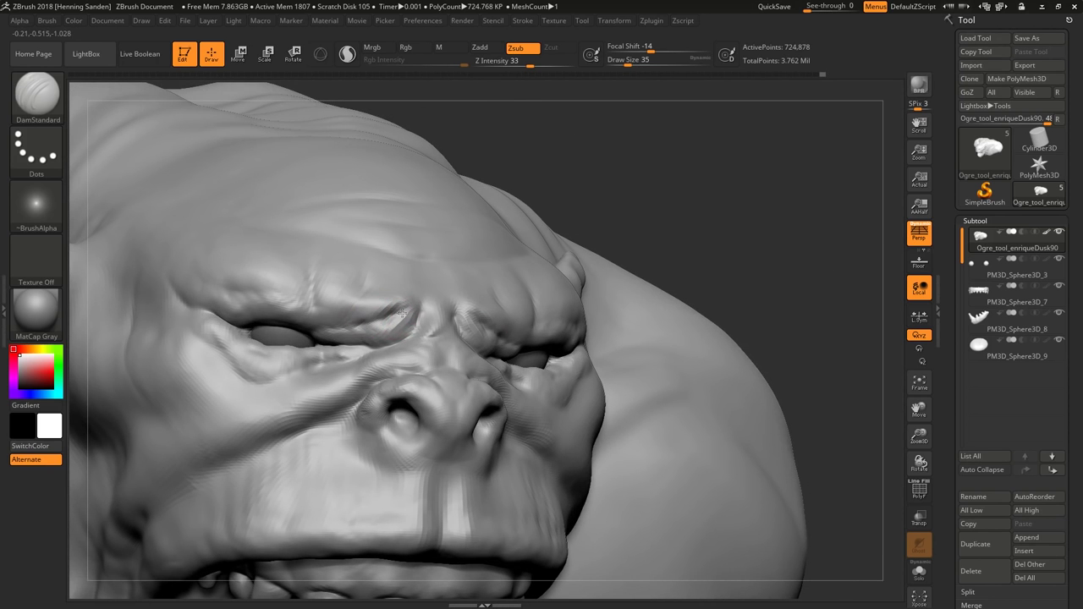
mouse_move(337, 330)
right_down()
mouse_move(411, 290)
mouse_move(529, 293)
mouse_move(458, 321)
mouse_move(350, 335)
mouse_move(350, 345)
mouse_move(336, 330)
mouse_move(373, 322)
right_up()
key(f)
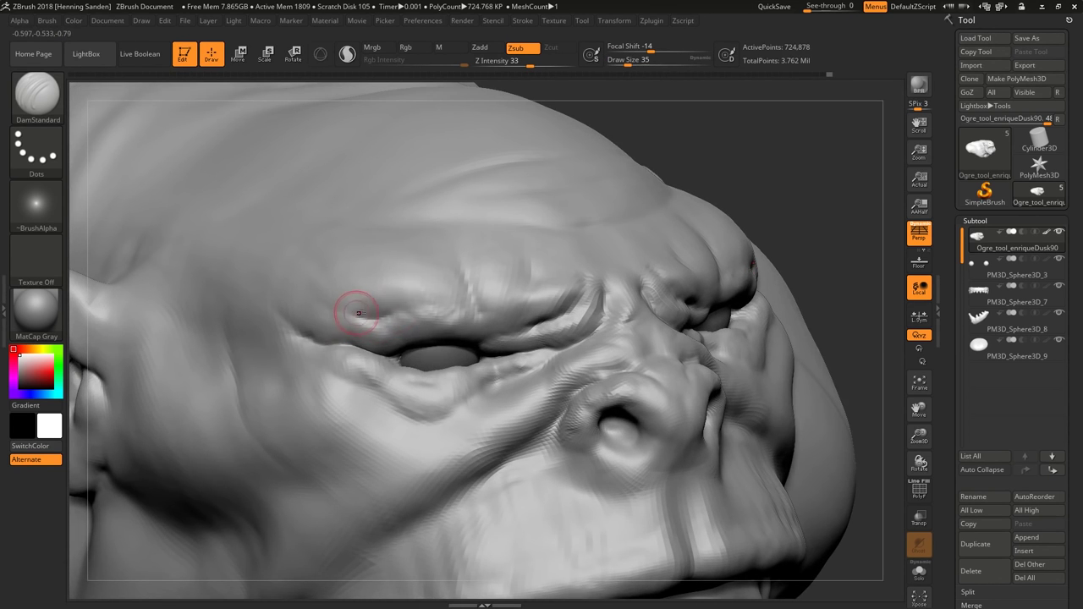
key(shift)
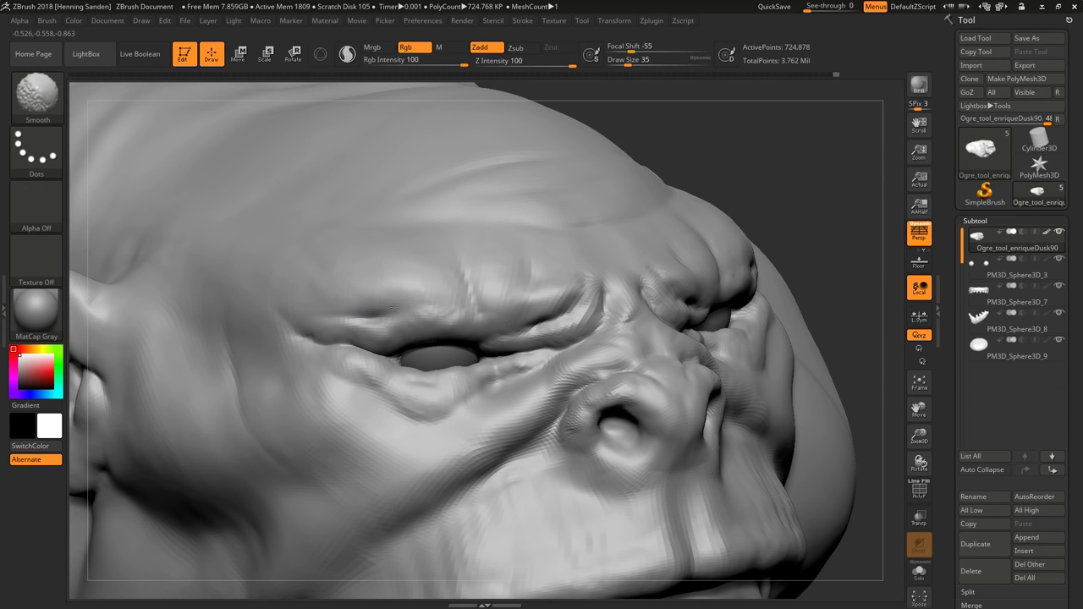
mouse_move(361, 368)
ctrl+right_down()
mouse_move(487, 338)
mouse_move(471, 314)
mouse_move(524, 363)
mouse_move(578, 358)
mouse_move(567, 375)
ctrl+right_up()
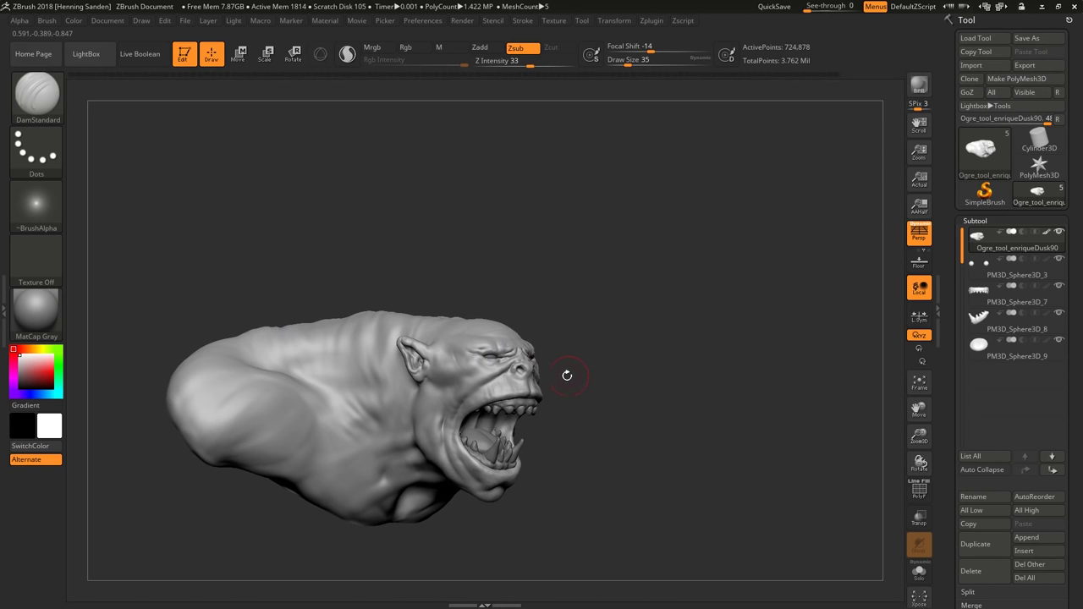
Cut creases into the side of the upper lip with DamStandard at draw size 39.
mouse_move(523, 413)
ctrl+right_down()
mouse_move(496, 338)
mouse_move(495, 358)
mouse_move(498, 334)
mouse_move(494, 360)
ctrl+right_up()
key(space)
key([)
key(])
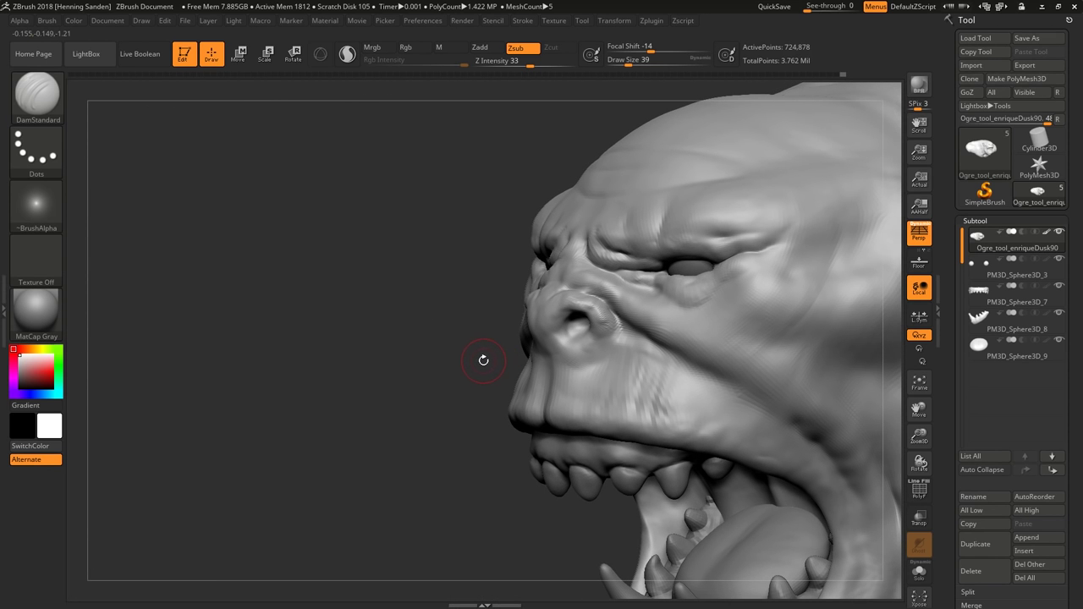
right_drag(500, 356, 563, 352)
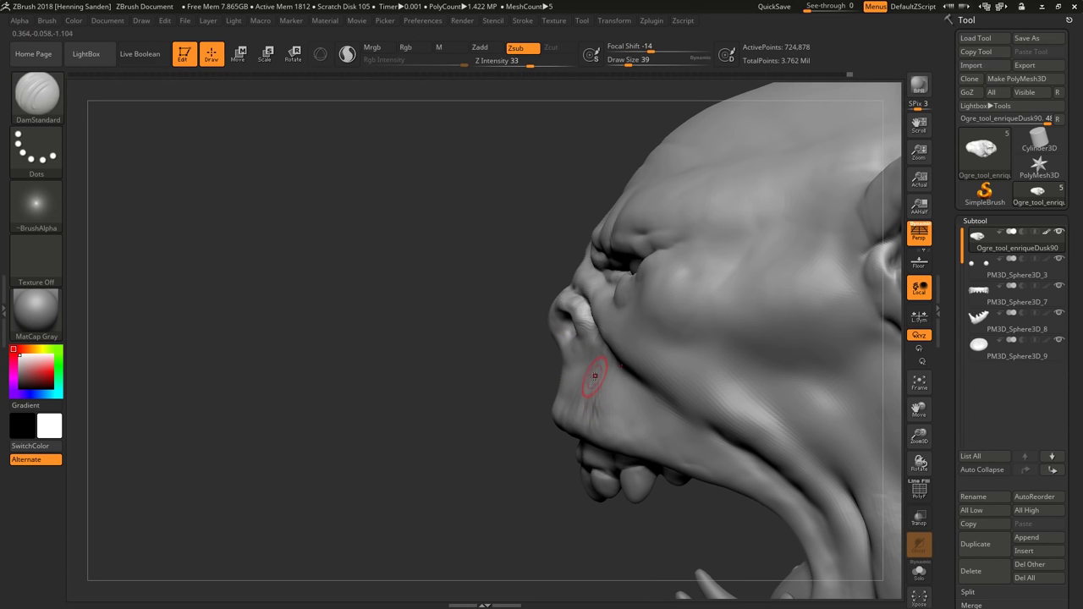
Adjust the upper lip profile below the nose with the Move brush, raising the draw size from 71 to 124.
key(b)
key(m)
key(v)
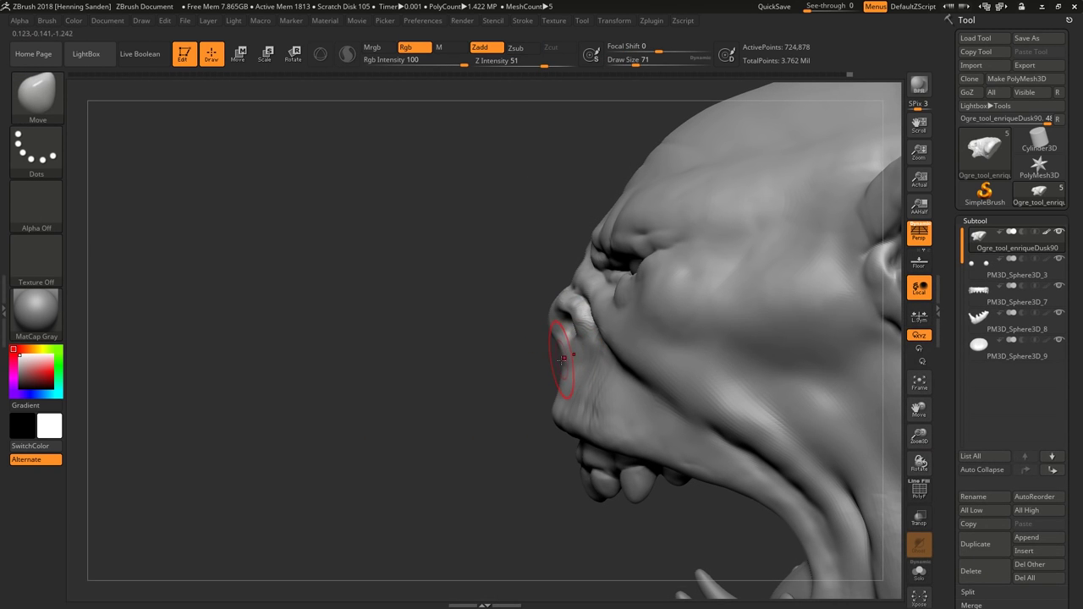
mouse_move(556, 359)
right_down()
mouse_move(592, 347)
mouse_move(534, 310)
right_up()
key(bracketright)
key(bracketright)
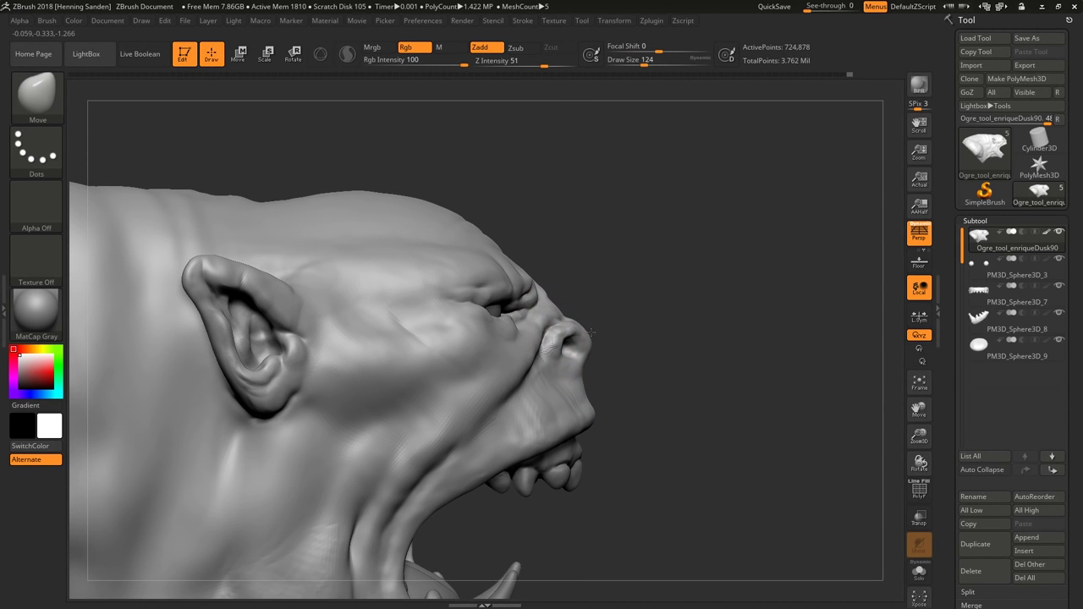
Reshape the nose, muzzle and mouth profile with the Move brush at draw sizes 108 to 132.
mouse_move(591, 332)
right_down()
mouse_move(571, 327)
mouse_move(585, 331)
mouse_move(580, 338)
right_up()
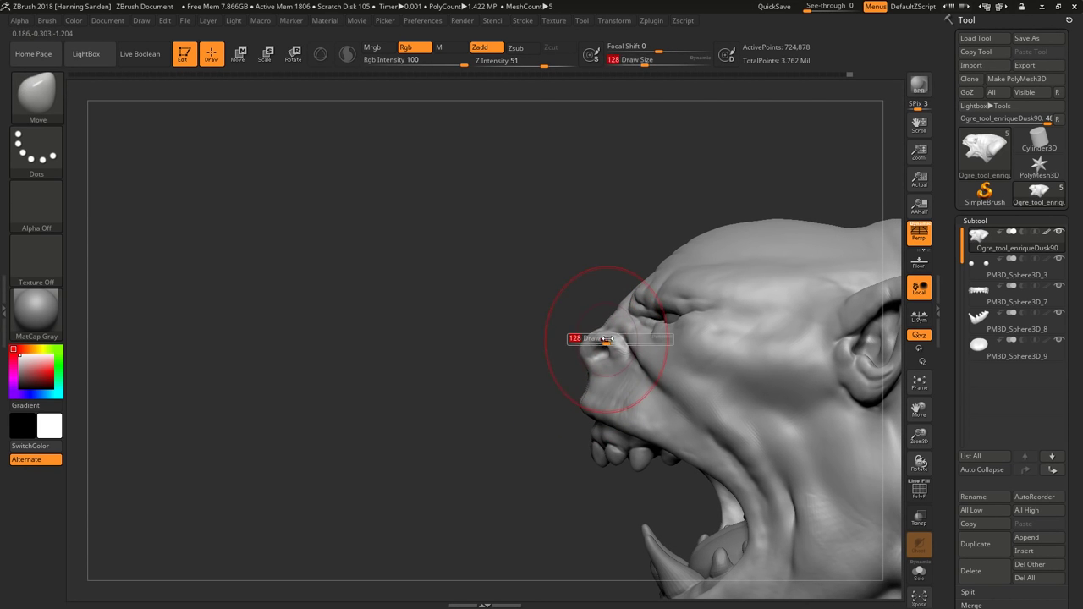
drag(607, 339, 602, 339)
mouse_move(602, 339)
right_down()
mouse_move(604, 357)
mouse_move(633, 362)
right_up()
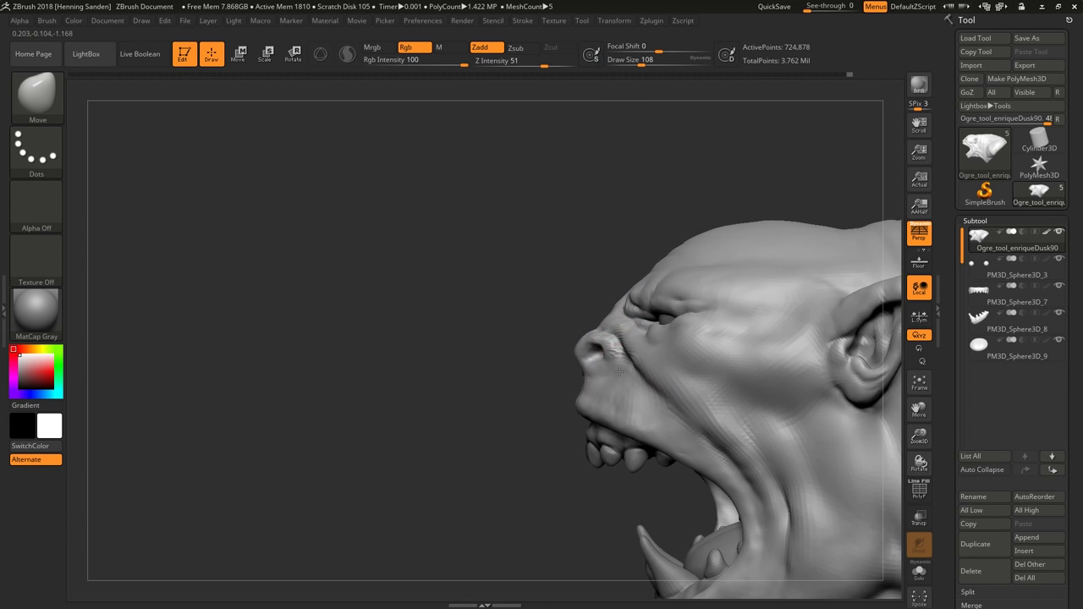
drag(633, 362, 645, 362)
right_drag(647, 363, 674, 326)
alt+right_drag(457, 254, 540, 376)
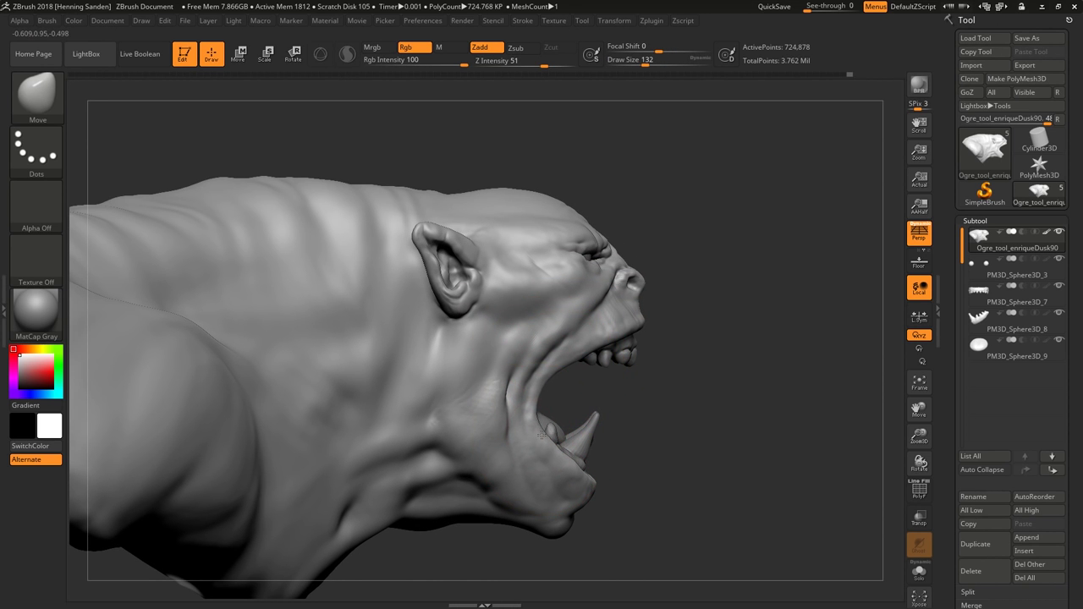
mouse_move(551, 447)
right_down()
mouse_move(539, 487)
mouse_move(514, 483)
mouse_move(488, 408)
mouse_move(507, 440)
mouse_move(578, 367)
right_up()
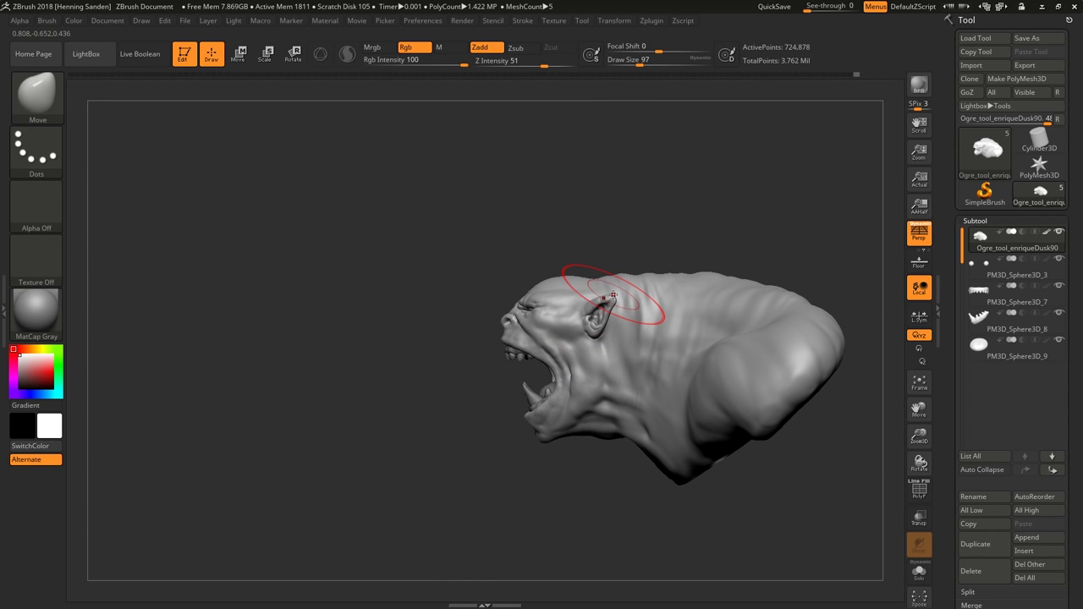
Adjust the curve of the upper lip from below and in front with the Move brush at draw size 94.
mouse_move(545, 338)
right_down()
mouse_move(542, 353)
mouse_move(531, 335)
mouse_move(453, 296)
right_up()
key(s)
drag(454, 297, 450, 296)
right_drag(450, 297, 464, 303)
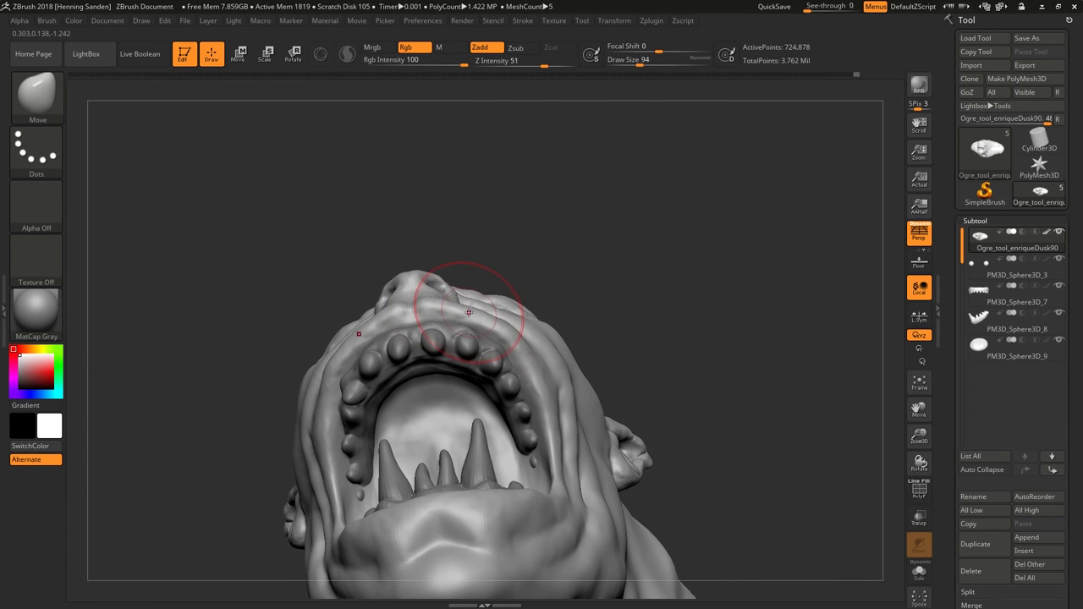
right_drag(510, 332, 463, 322)
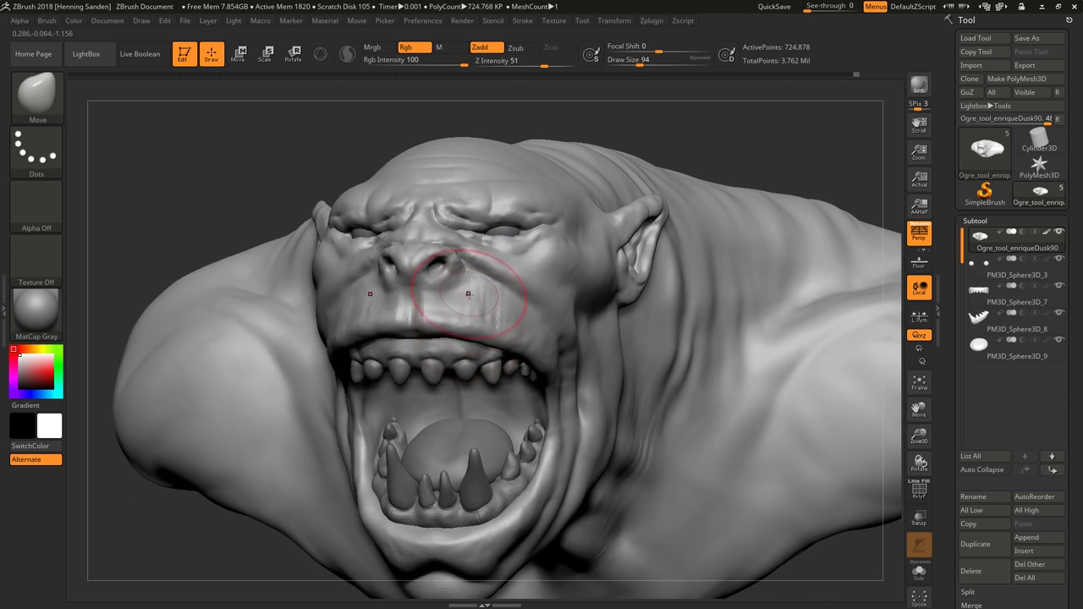
Sculpt the philtrum between the nose and upper lip with ClayBuildup at draw size 65.
key(b)
key(c)
key(b)
drag(410, 292, 411, 330)
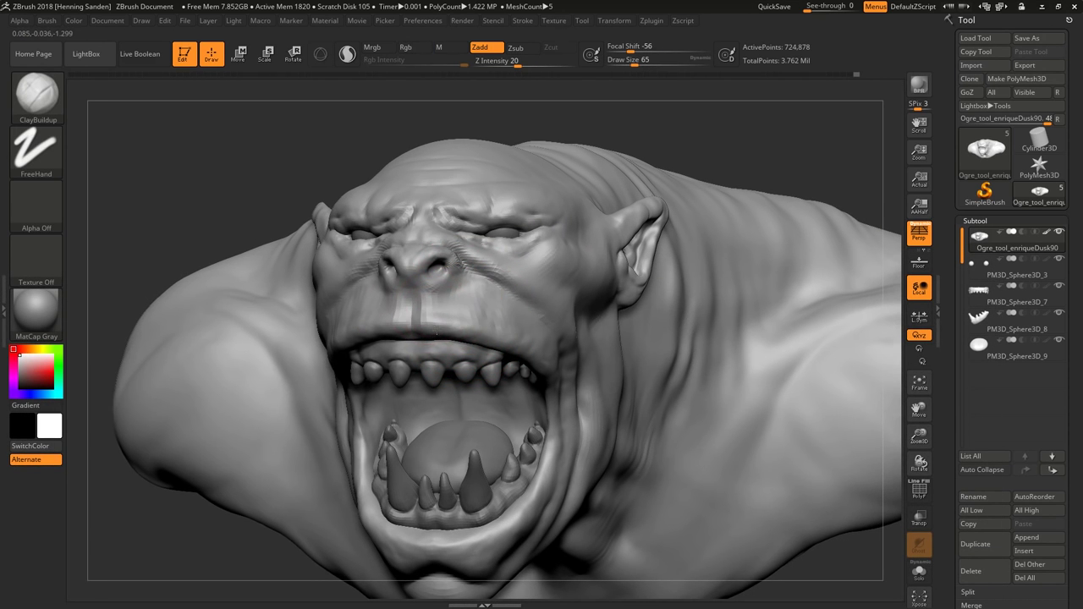
Build up the edge of the upper lip above the teeth with ClayBuildup at draw sizes 35 and 31.
mouse_move(436, 332)
right_down()
mouse_move(427, 303)
mouse_move(414, 308)
mouse_move(387, 290)
right_up()
key(s)
drag(448, 360, 432, 360)
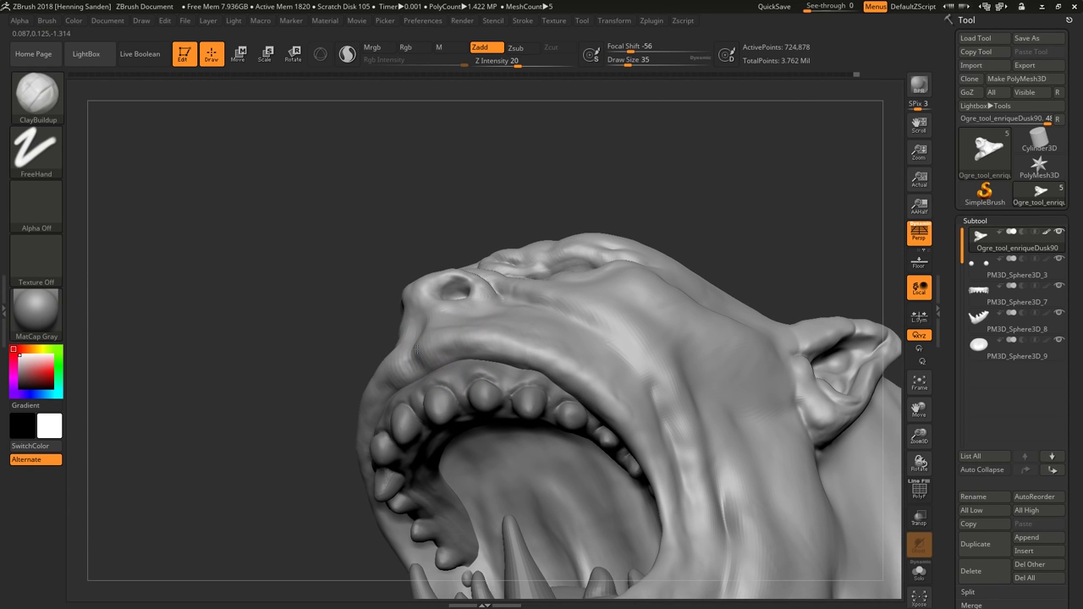
right_drag(431, 349, 443, 359)
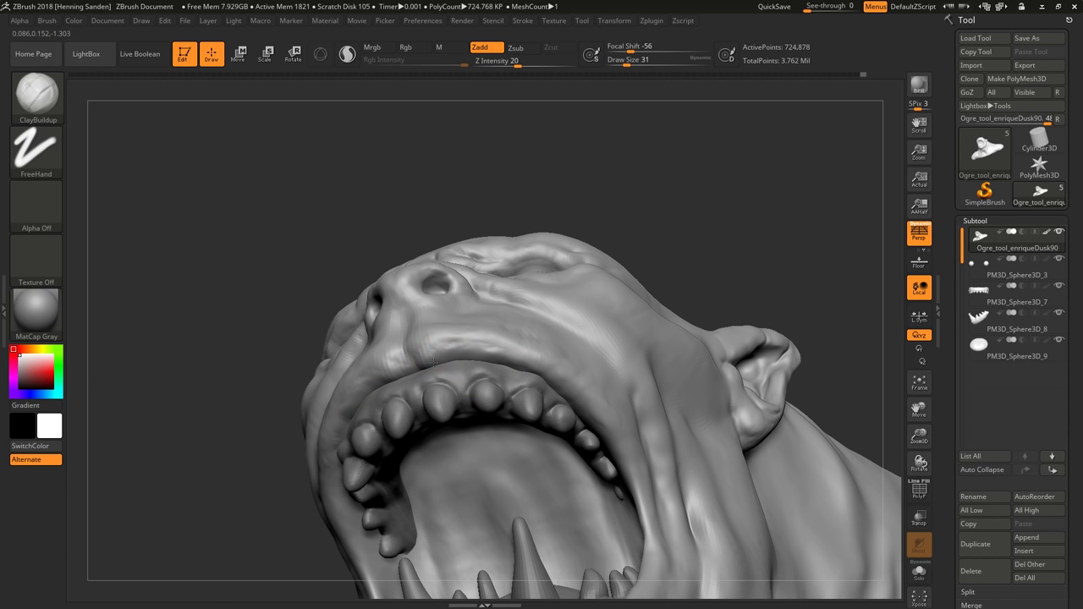
right_drag(551, 384, 423, 275)
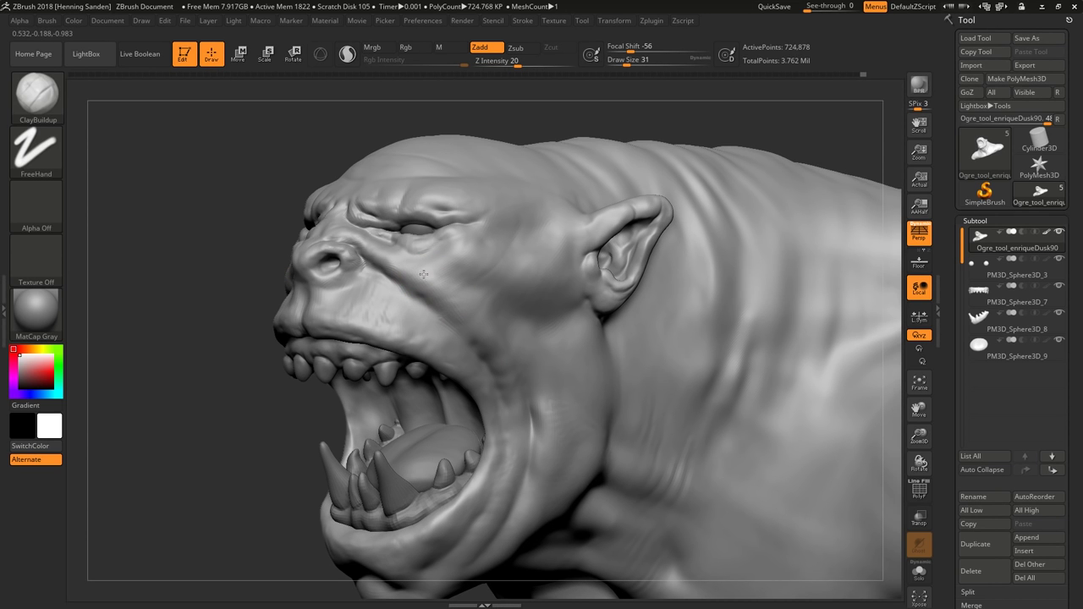
Reshape the sides of the jaw and neck below the ears with the Move brush at draw sizes 104 and 120.
mouse_move(492, 345)
right_down()
mouse_move(527, 387)
mouse_move(495, 377)
mouse_move(556, 440)
mouse_move(532, 367)
mouse_move(551, 317)
mouse_move(581, 300)
right_up()
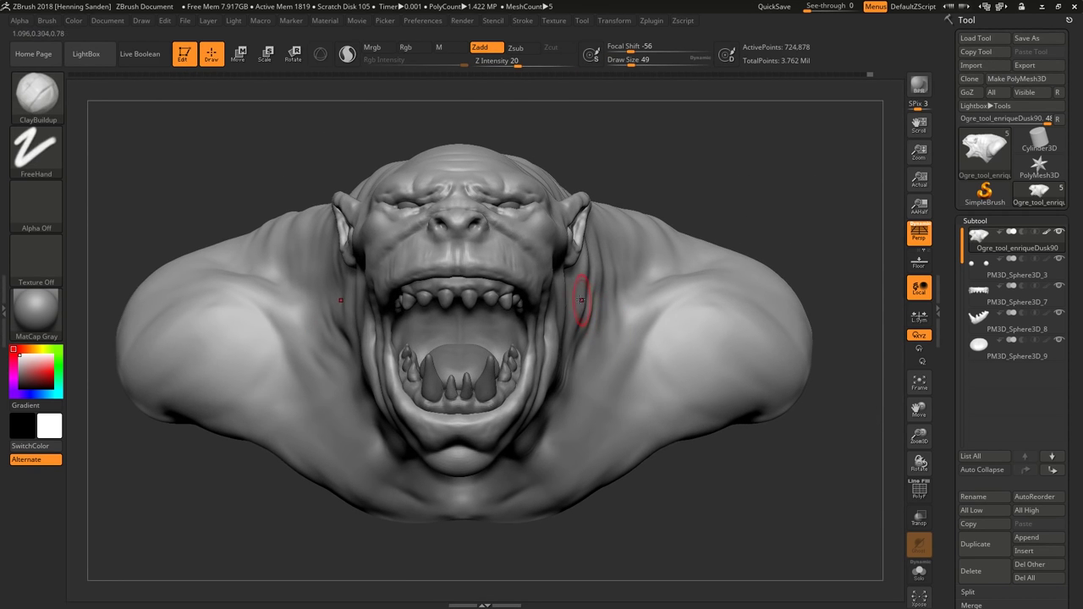
key(b)
key(m)
key(v)
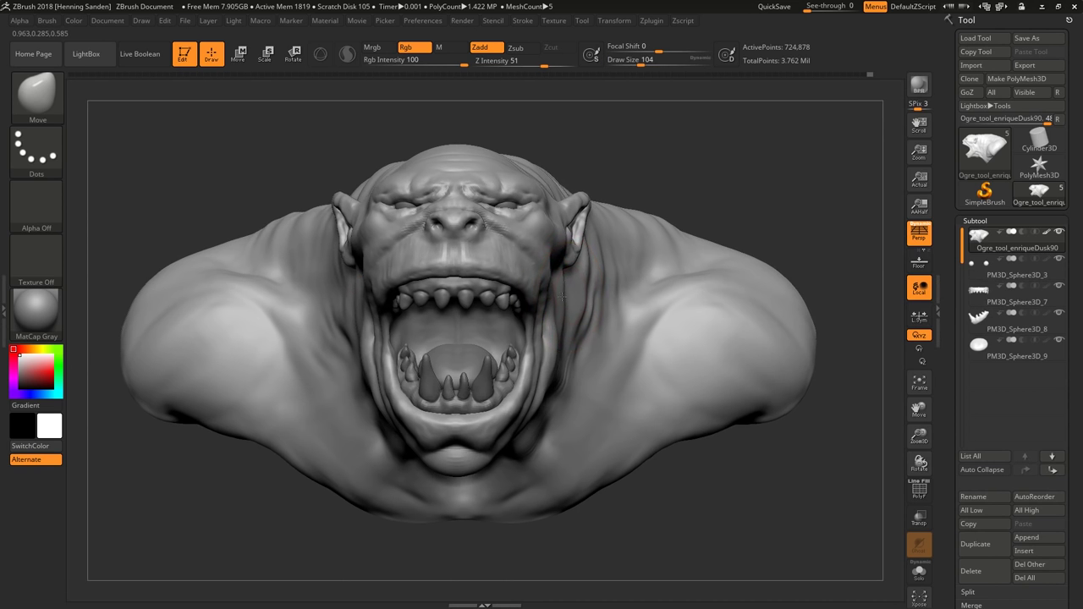
mouse_move(551, 250)
right_down()
mouse_move(550, 304)
mouse_move(562, 287)
mouse_move(592, 356)
mouse_move(635, 339)
mouse_move(568, 317)
right_up()
key(shift)
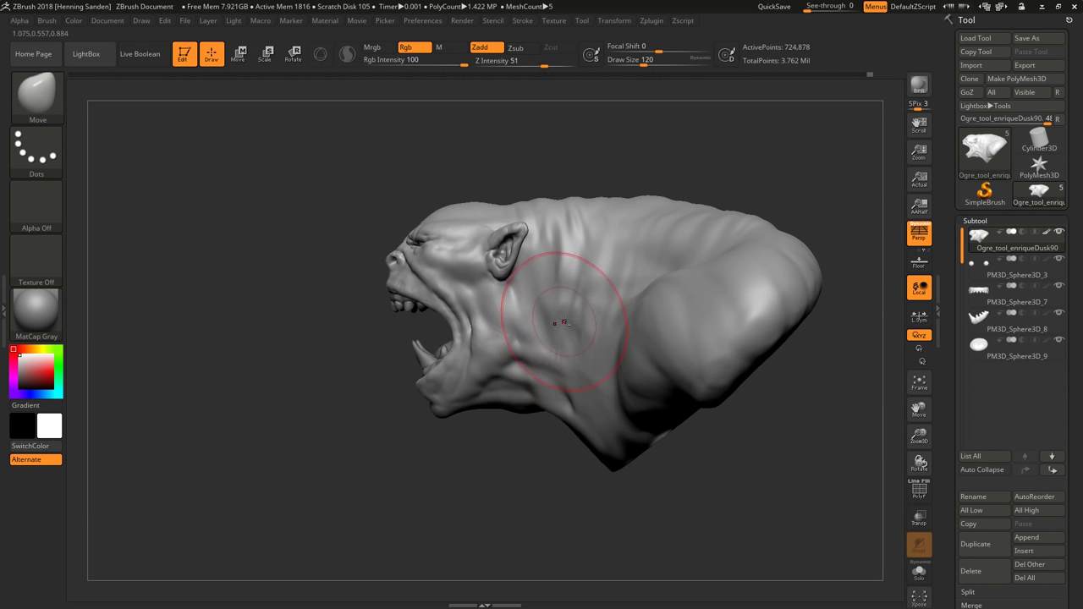
Build up the folds on the side of the neck behind the jaw corner with ClayBuildup at draw size 31.
key(b)
key(c)
key(b)
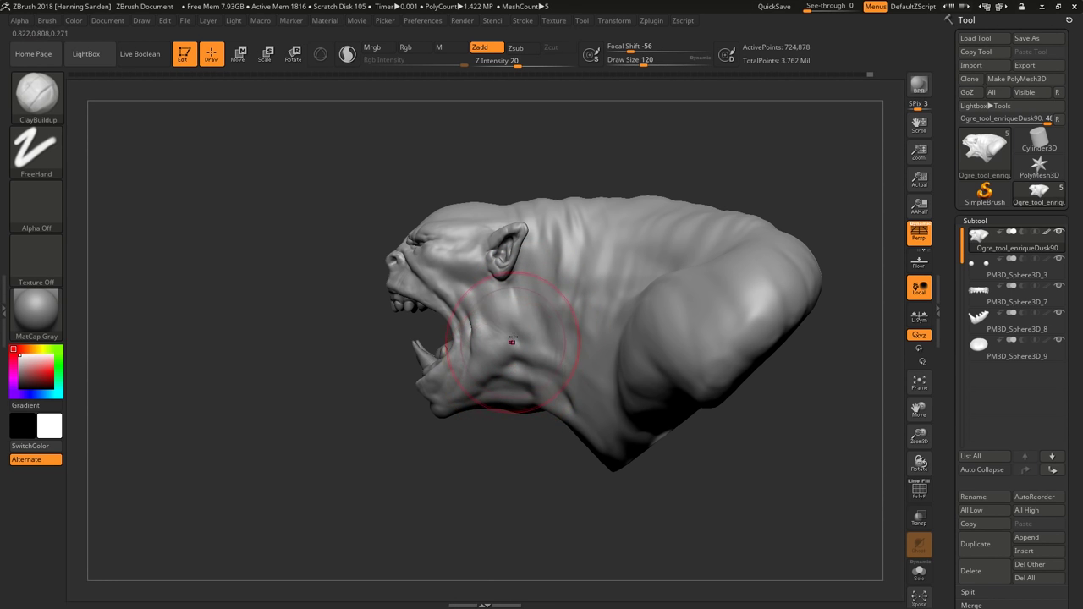
drag(508, 474, 593, 470)
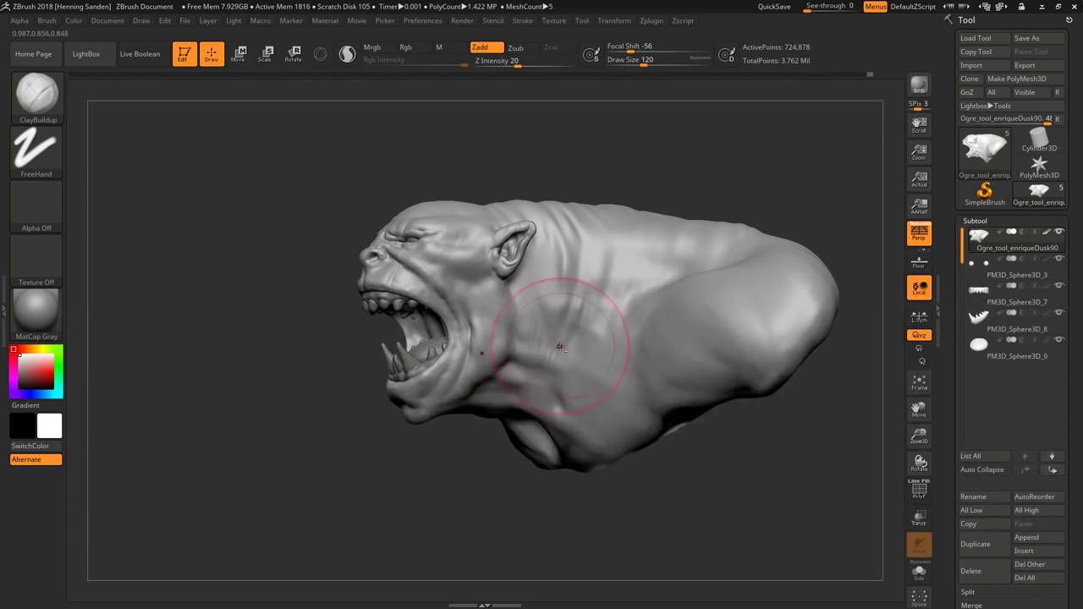
key(s)
drag(520, 350, 496, 358)
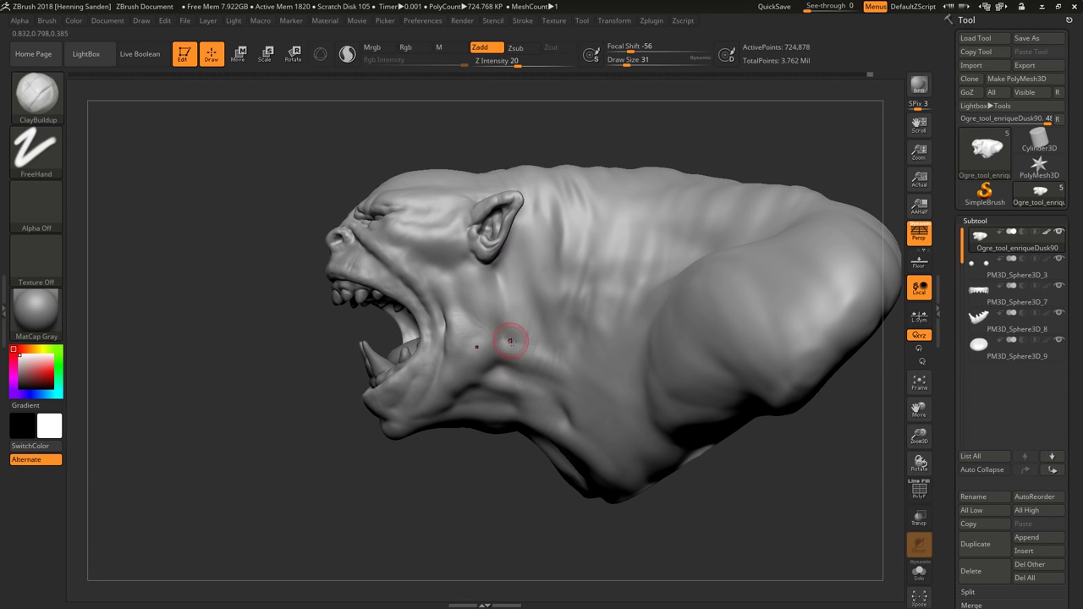
right_drag(510, 345, 509, 347)
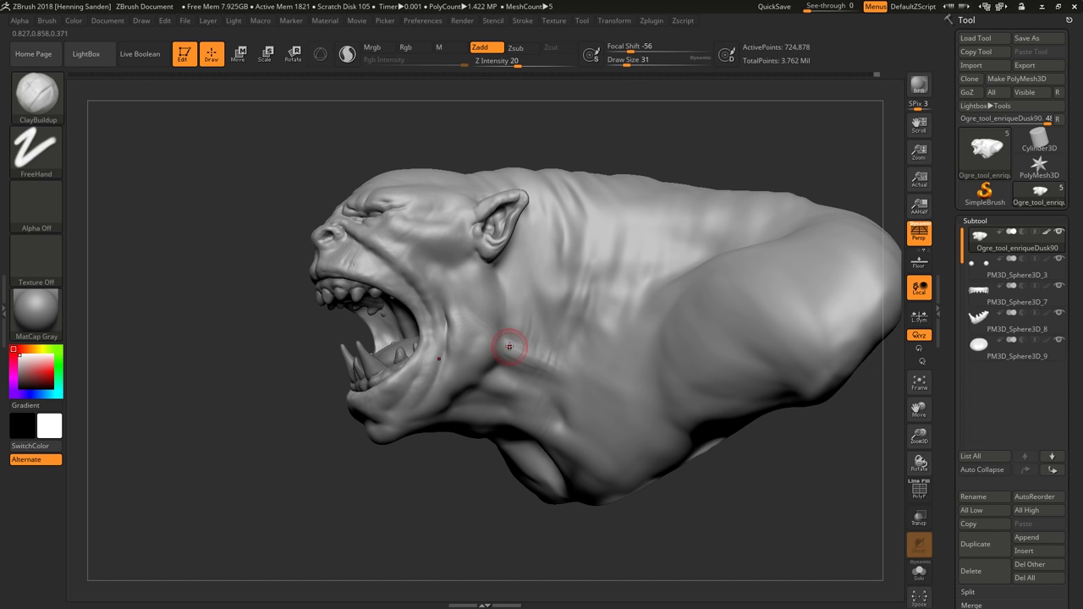
mouse_move(587, 358)
right_down()
mouse_move(677, 355)
mouse_move(652, 358)
right_up()
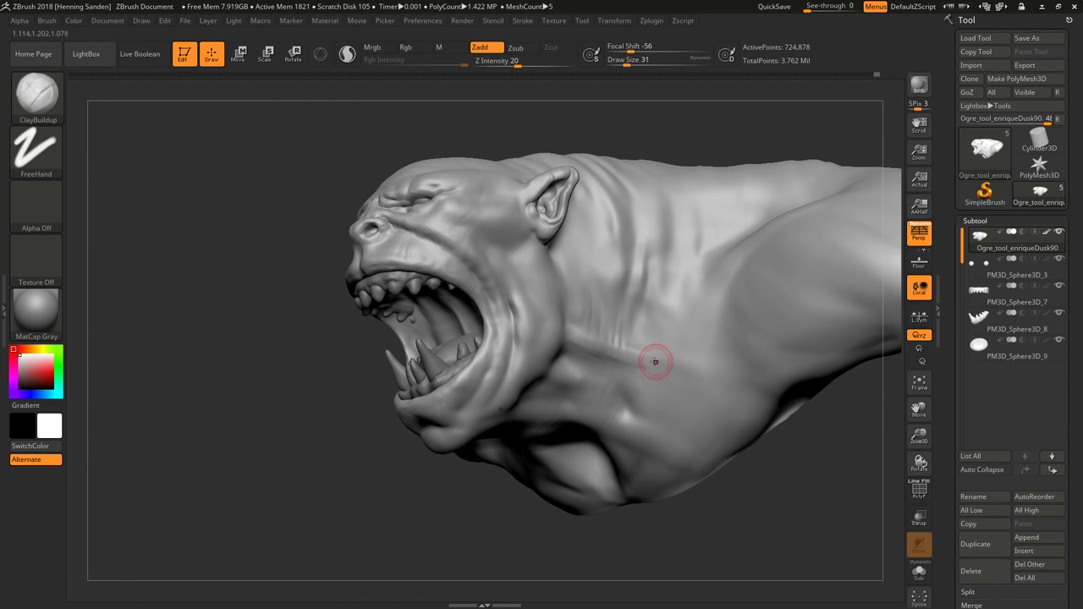
Sculpt a diagonal muscle ridge from the jaw corner down the side of the neck with ClayBuildup at draw sizes 31, 22 and 25.
mouse_move(640, 366)
mouse_down()
mouse_move(695, 367)
mouse_move(641, 360)
mouse_move(670, 361)
mouse_move(726, 375)
mouse_move(645, 359)
mouse_up()
mouse_move(646, 358)
right_down()
mouse_move(626, 397)
mouse_move(642, 359)
right_up()
key(shift)
mouse_move(582, 340)
right_down()
mouse_move(554, 385)
mouse_move(590, 387)
mouse_move(600, 462)
mouse_move(571, 402)
right_up()
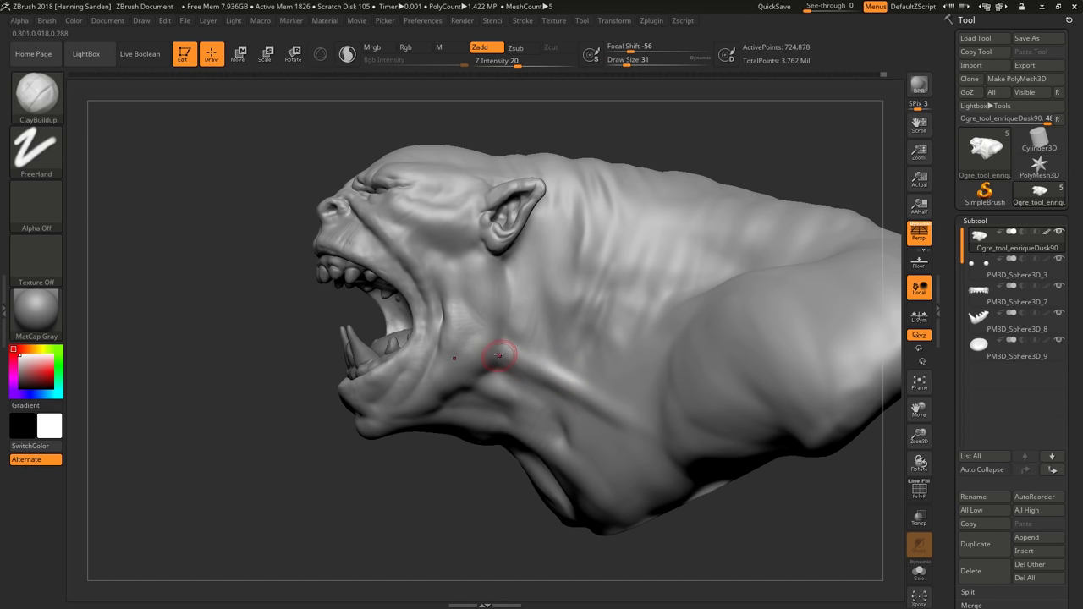
right_drag(568, 357, 527, 371)
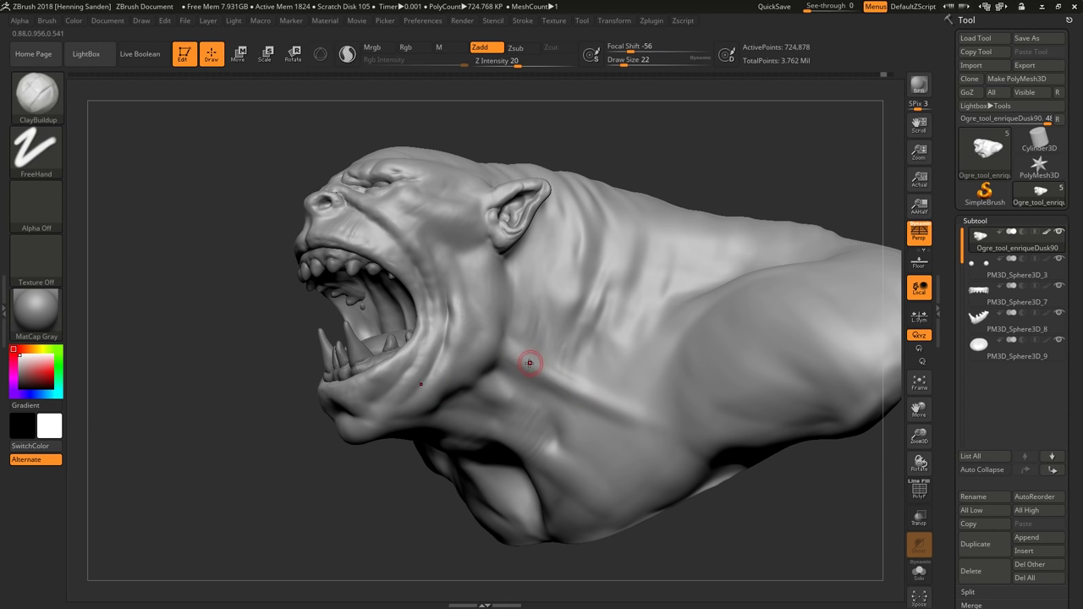
mouse_move(588, 403)
right_down()
mouse_move(531, 367)
mouse_move(566, 380)
right_up()
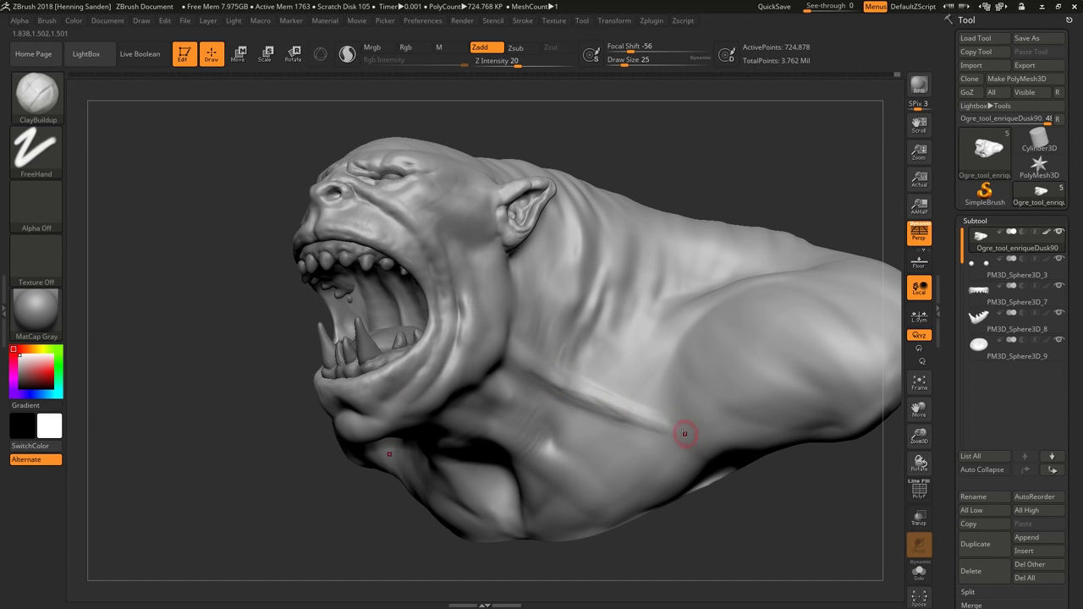
Shape and smooth the throat and lower neck beneath the jaw with ClayBuildup at draw sizes 46 and 41.
mouse_move(685, 434)
right_down()
mouse_move(643, 398)
mouse_move(592, 406)
mouse_move(541, 296)
mouse_move(624, 254)
mouse_move(578, 427)
mouse_move(524, 394)
mouse_move(514, 360)
mouse_move(536, 367)
mouse_move(535, 322)
mouse_move(532, 435)
mouse_move(581, 339)
mouse_move(507, 339)
mouse_move(511, 287)
mouse_move(558, 363)
mouse_move(537, 446)
mouse_move(534, 432)
right_up()
key(shift)
key(shift)
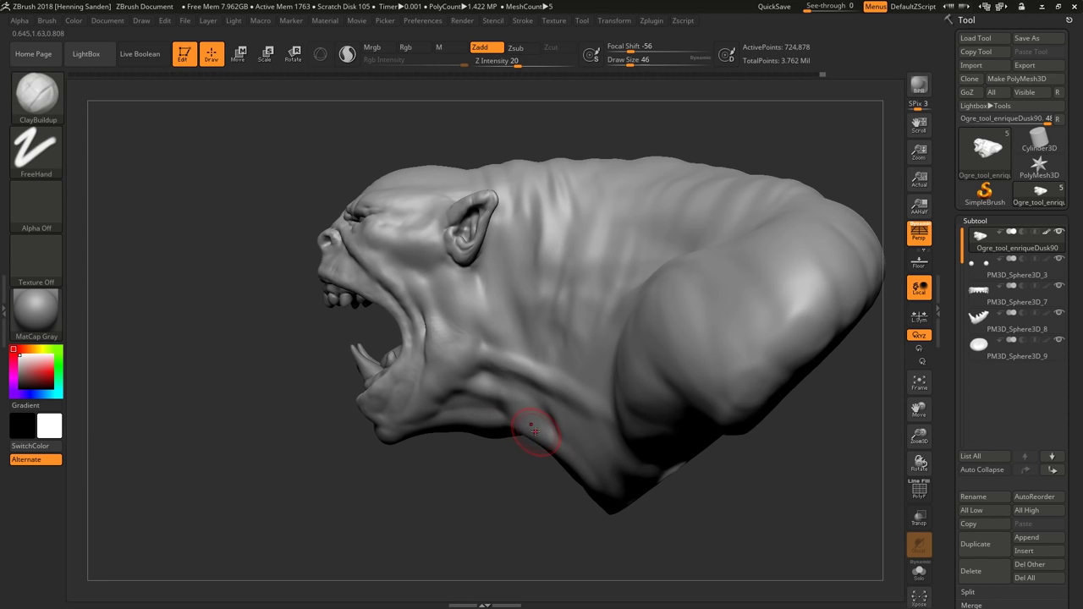
mouse_move(593, 389)
right_down()
mouse_move(516, 306)
mouse_move(527, 290)
mouse_move(487, 291)
right_up()
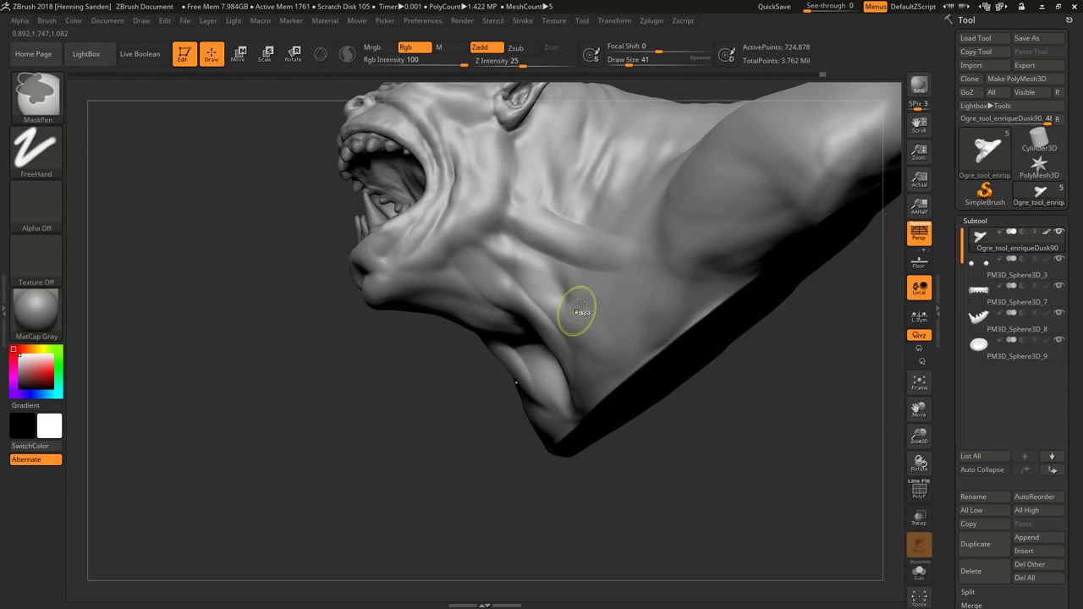
right_drag(584, 314, 579, 247)
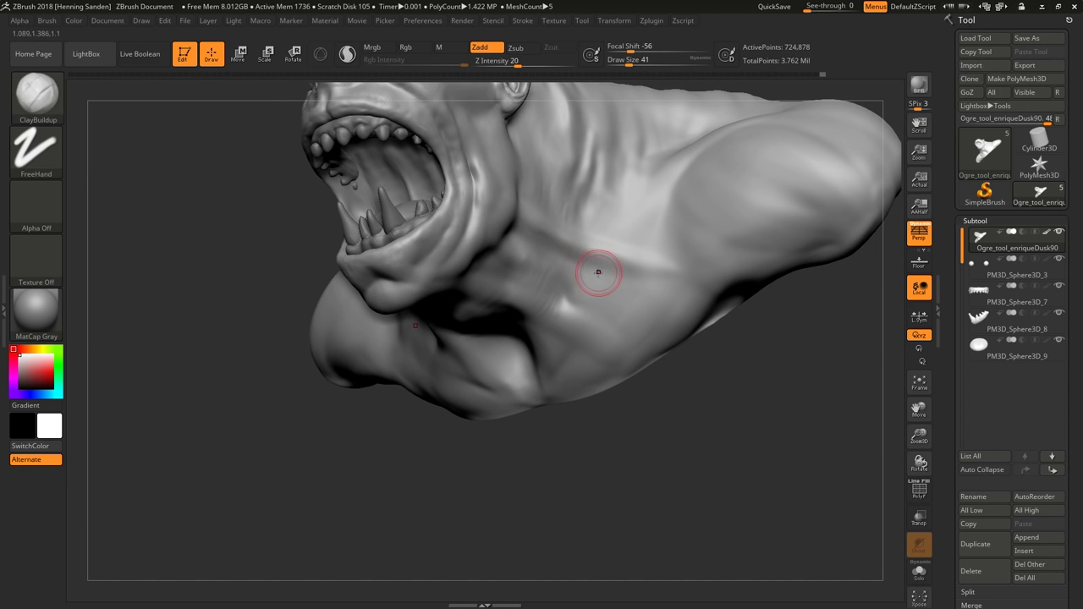
Add thin tendon strands along the side of the throat with ClayBuildup at draw sizes 23 and 33, blending them into the neck.
drag(560, 272, 649, 312)
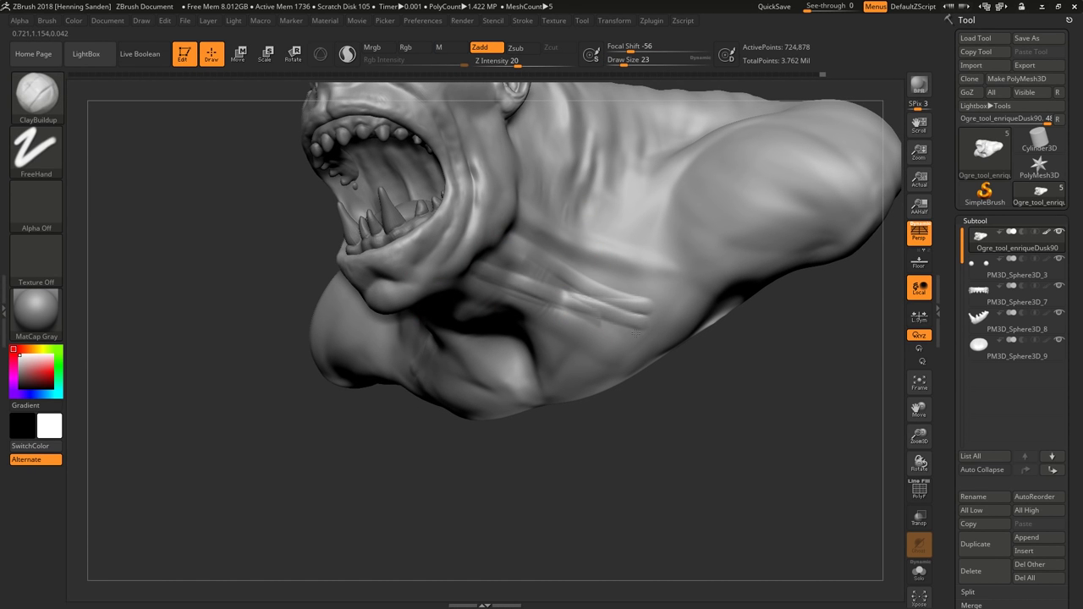
mouse_move(612, 333)
ctrl+right_down()
mouse_move(563, 222)
mouse_move(581, 321)
mouse_move(601, 279)
mouse_move(649, 314)
ctrl+right_up()
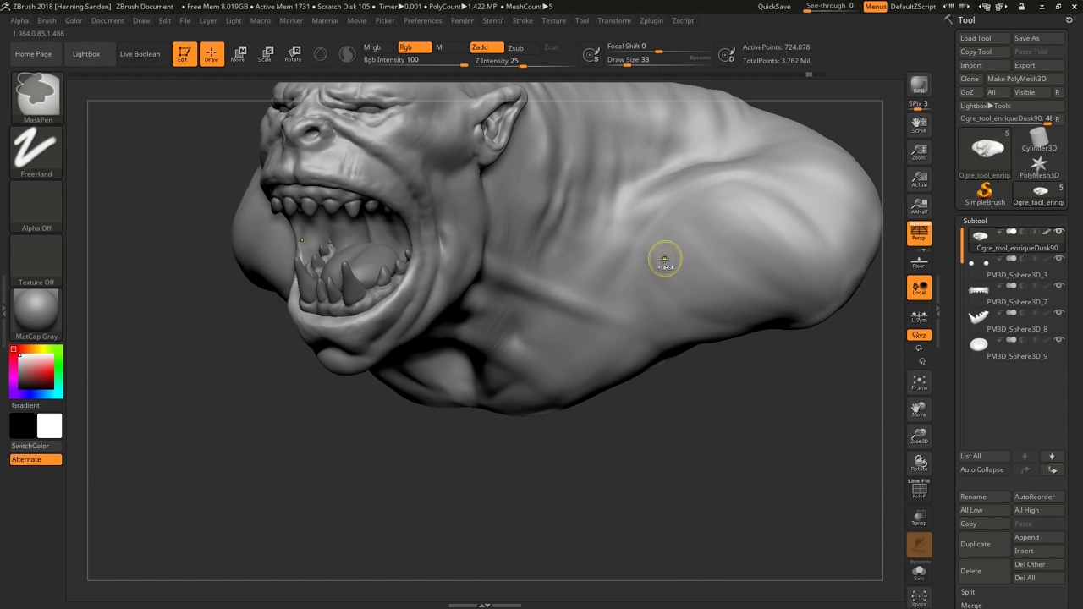
right_drag(612, 290, 530, 288)
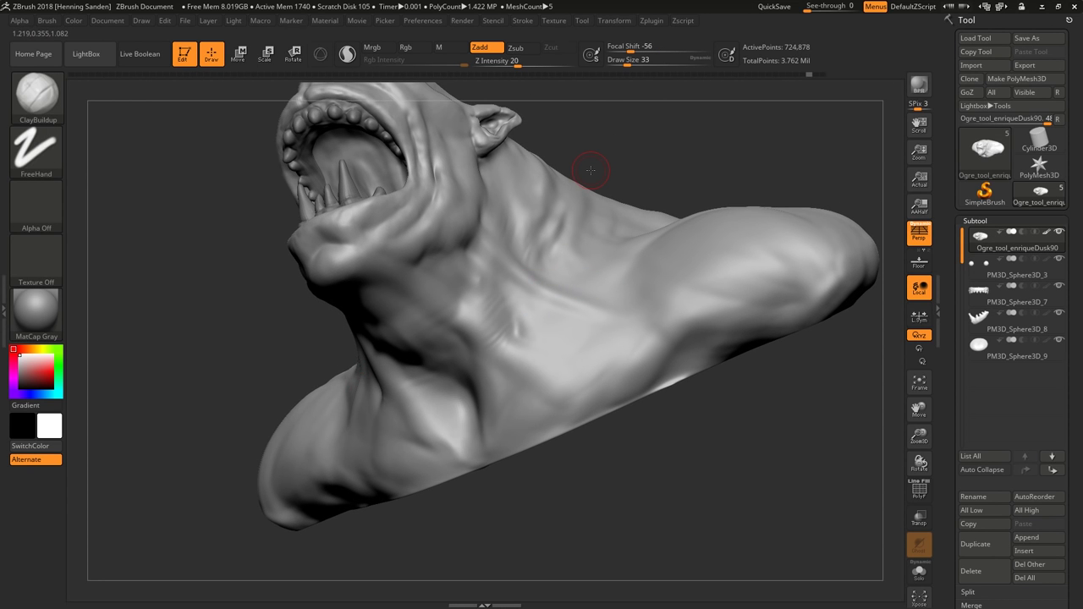
right_drag(573, 262, 489, 274)
Build up the neck volume below and behind the ear, above the muscle ridge, with ClayBuildup at draw sizes 46 and 49.
drag(479, 297, 498, 294)
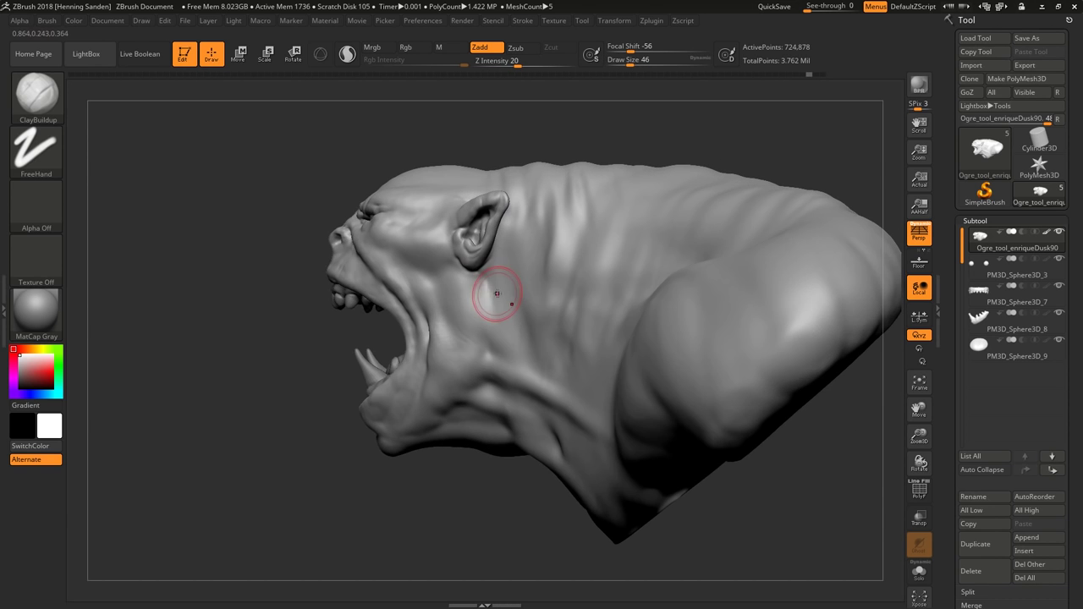
key(bracketright)
key(bracketright)
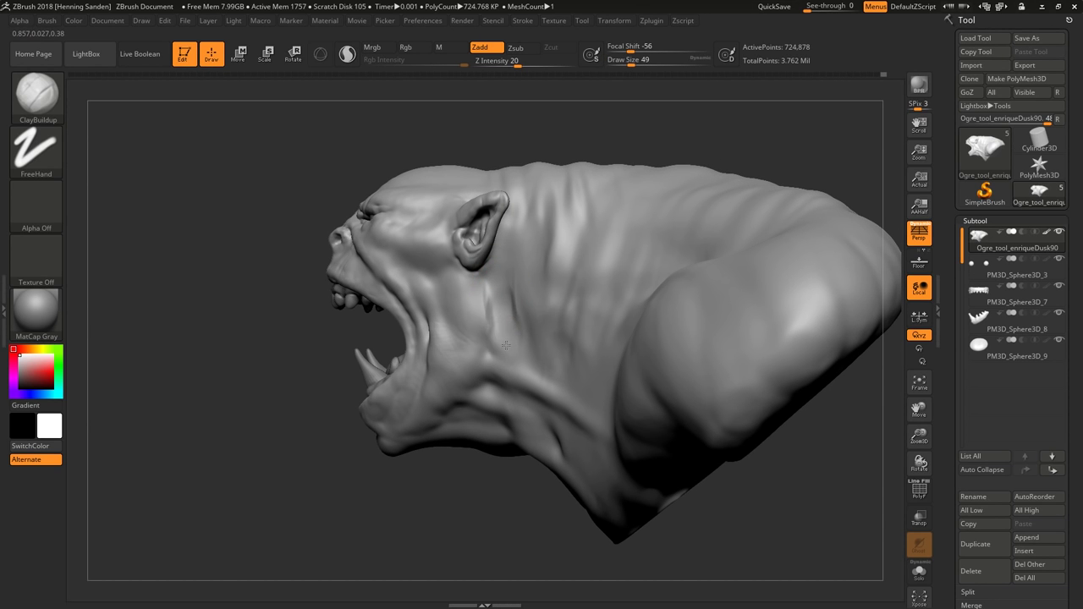
drag(513, 343, 544, 347)
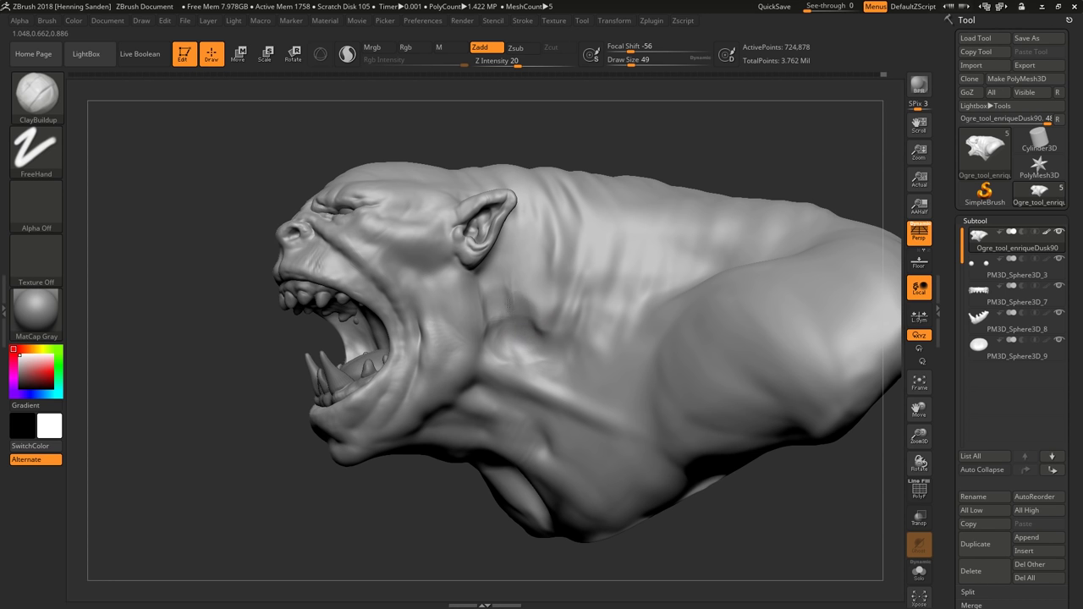
drag(507, 302, 551, 318)
mouse_move(502, 302)
right_down()
mouse_move(490, 314)
mouse_move(502, 246)
right_up()
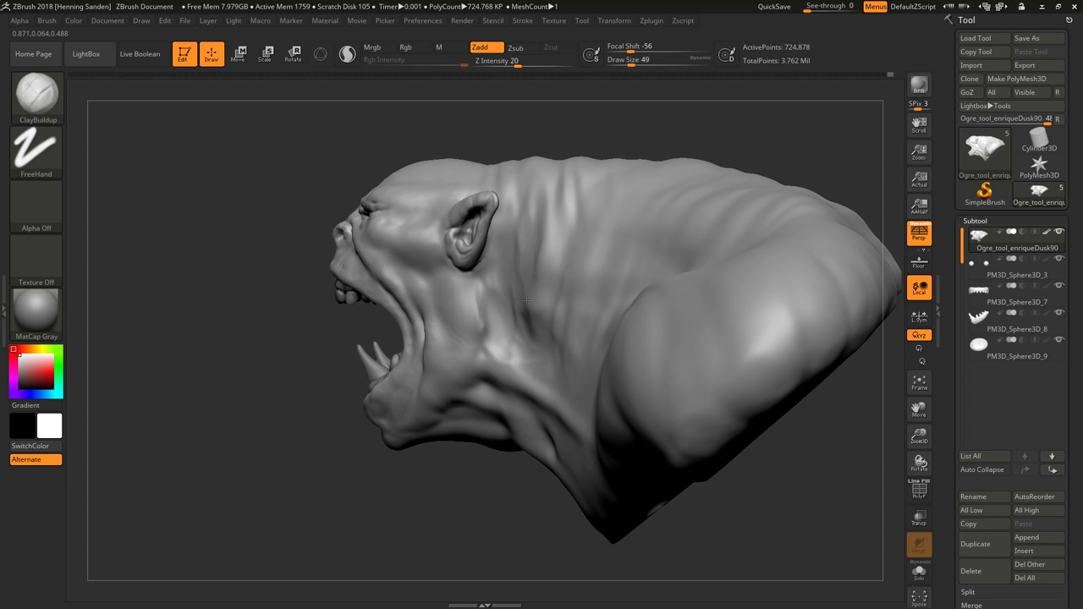
mouse_move(525, 300)
right_down()
mouse_move(503, 355)
mouse_move(529, 360)
mouse_move(550, 341)
mouse_move(617, 344)
mouse_move(606, 348)
right_up()
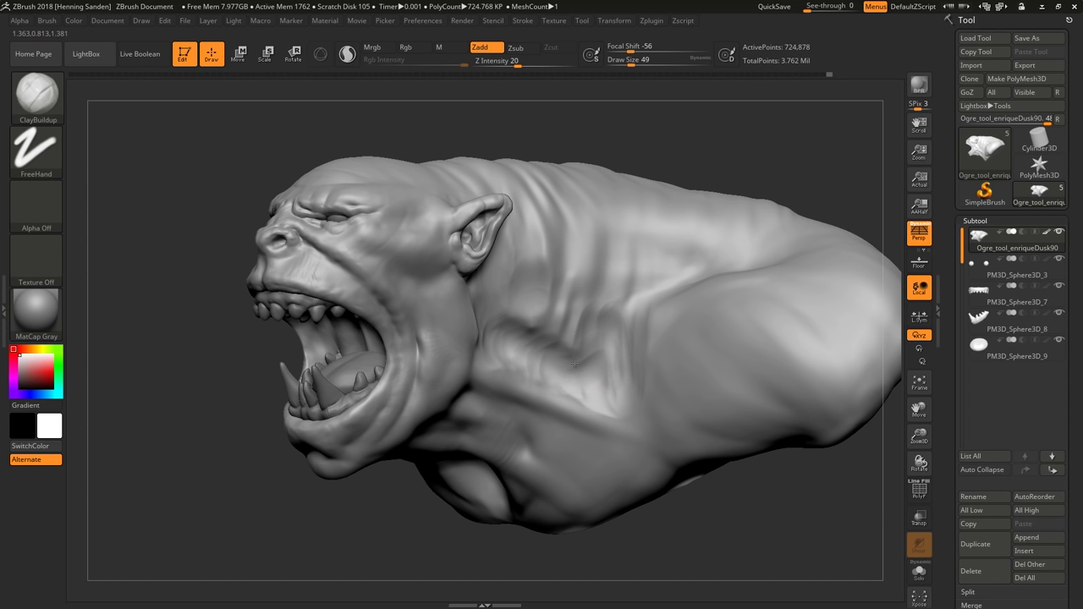
Fill out the jaw area below the ear with ClayBuildup and smooth the neighbouring neck surface at draw size 51.
right_drag(501, 361, 455, 331)
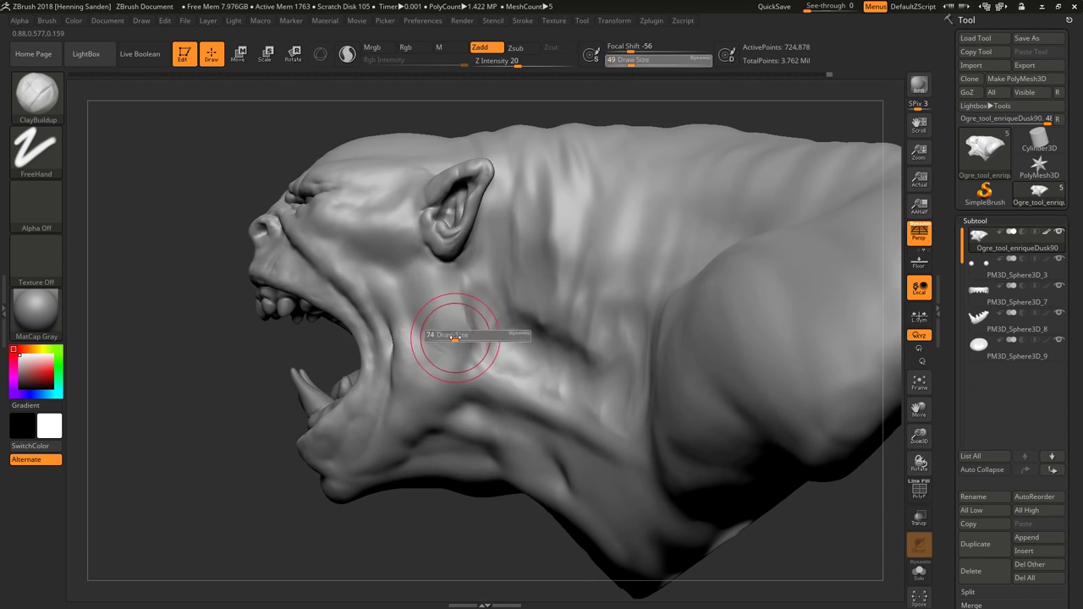
key(s)
drag(468, 335, 465, 336)
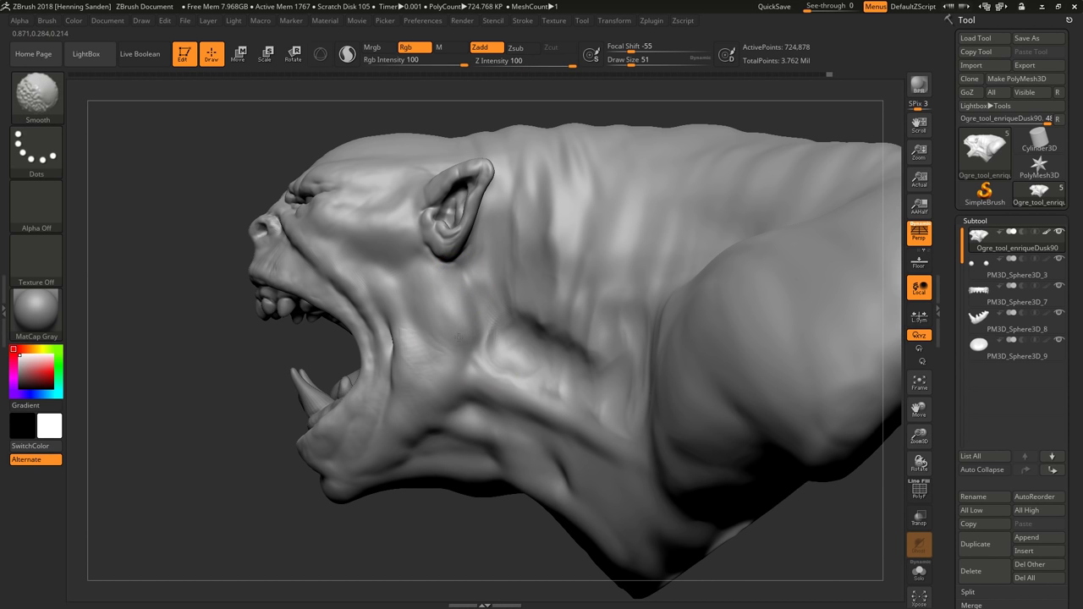
mouse_move(458, 279)
right_down()
mouse_move(551, 319)
mouse_move(525, 312)
mouse_move(575, 359)
mouse_move(562, 362)
right_up()
key(shift)
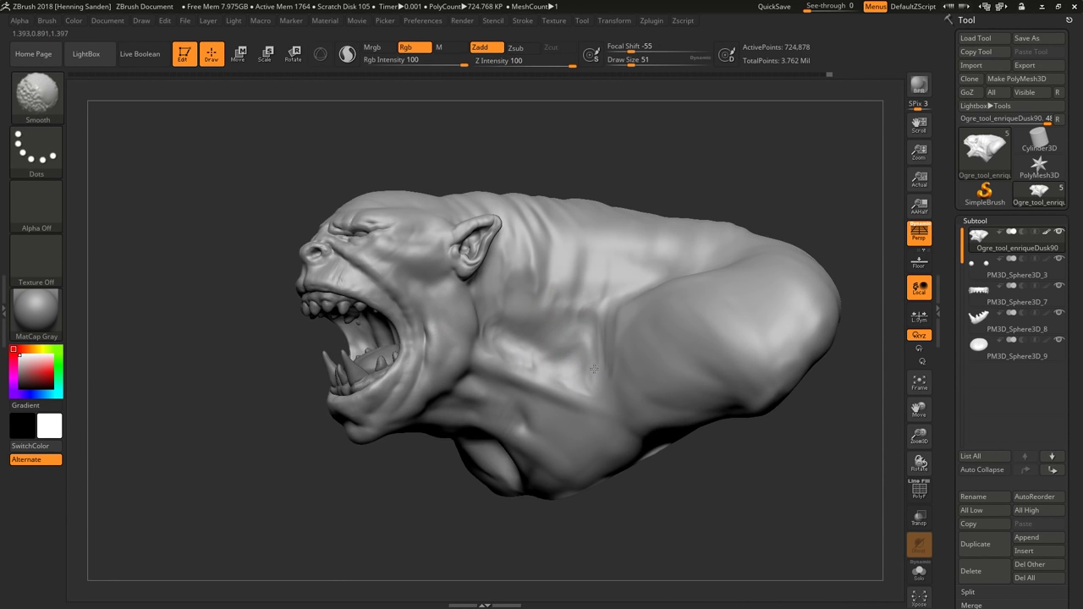
Soften the side of the neck with Smooth at a lower subdivision level and rebuild its form with ClayBuildup at draw sizes 56 and 59.
mouse_move(610, 332)
right_down()
mouse_move(634, 314)
mouse_move(576, 311)
right_up()
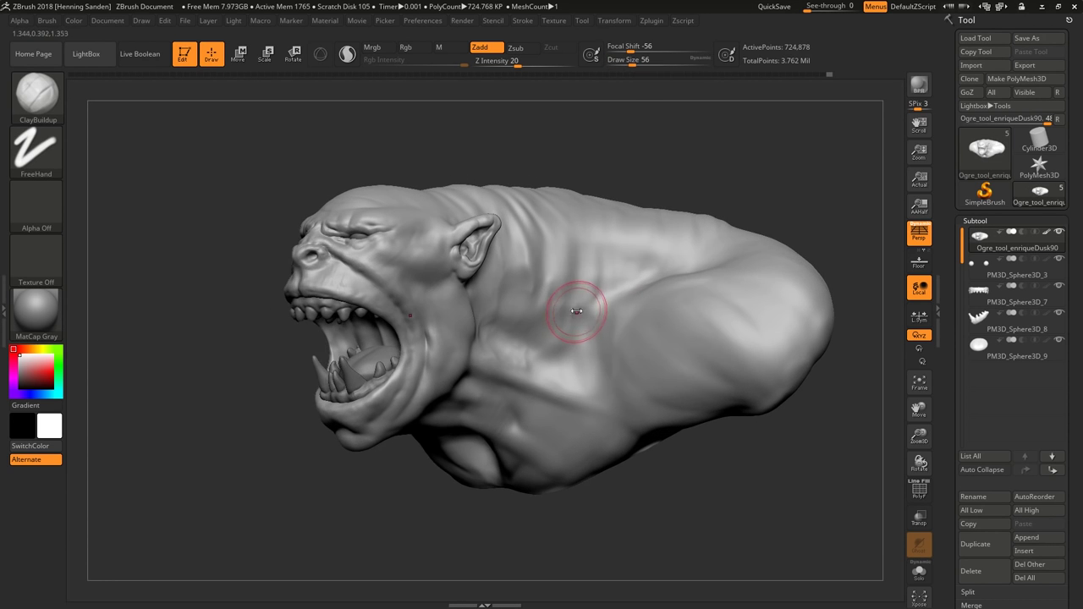
key(shift)
key(shift)
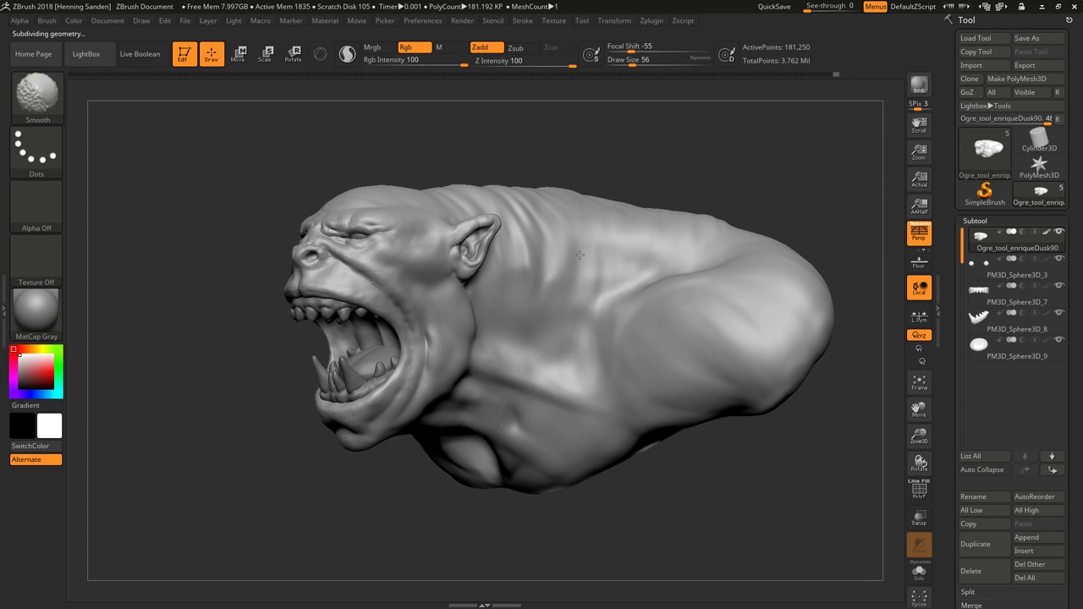
mouse_move(580, 254)
right_down()
mouse_move(529, 331)
mouse_move(502, 335)
mouse_move(533, 355)
mouse_move(594, 362)
mouse_move(600, 375)
mouse_move(580, 337)
mouse_move(570, 346)
right_up()
key(])
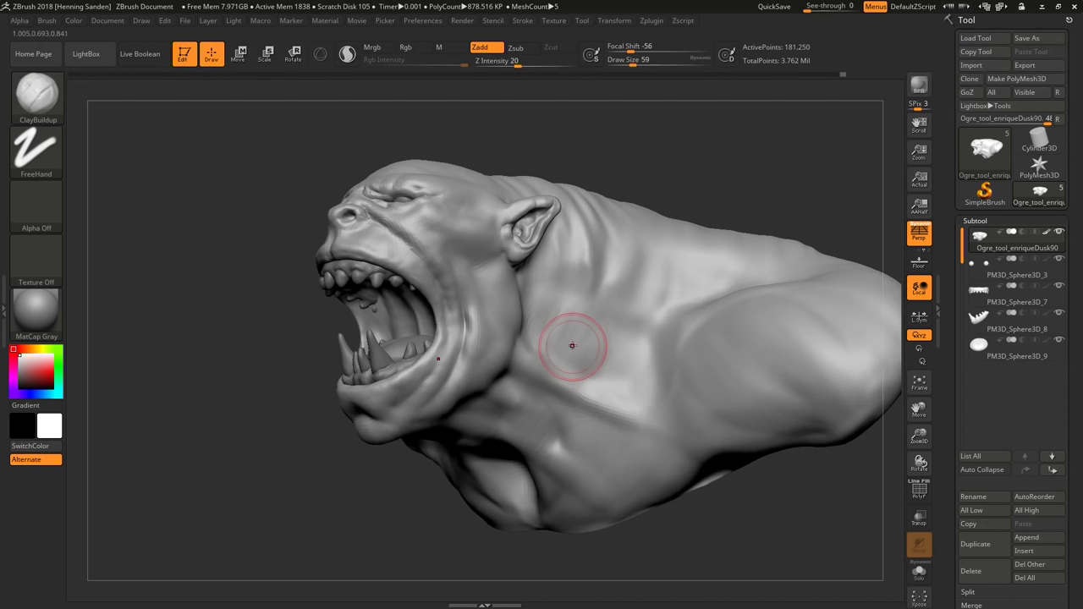
right_drag(576, 270, 562, 300)
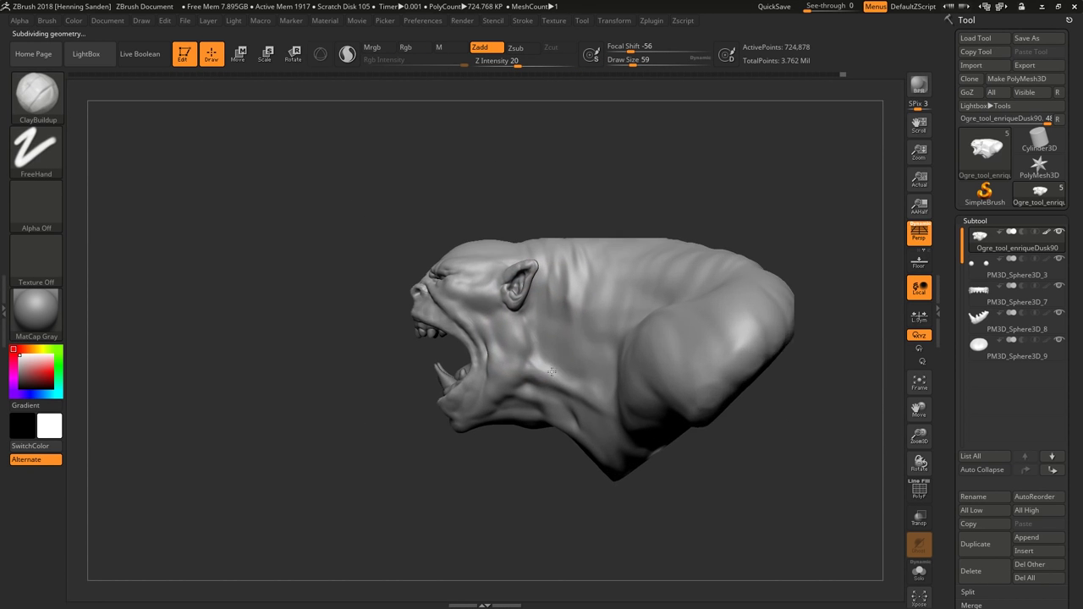
Reshape the rear and underside of the jaw with the Move brush at draw sizes 124 and 136.
key(b)
key(m)
key(b)
mouse_move(541, 322)
right_down()
mouse_move(519, 363)
mouse_move(538, 350)
mouse_move(553, 363)
right_up()
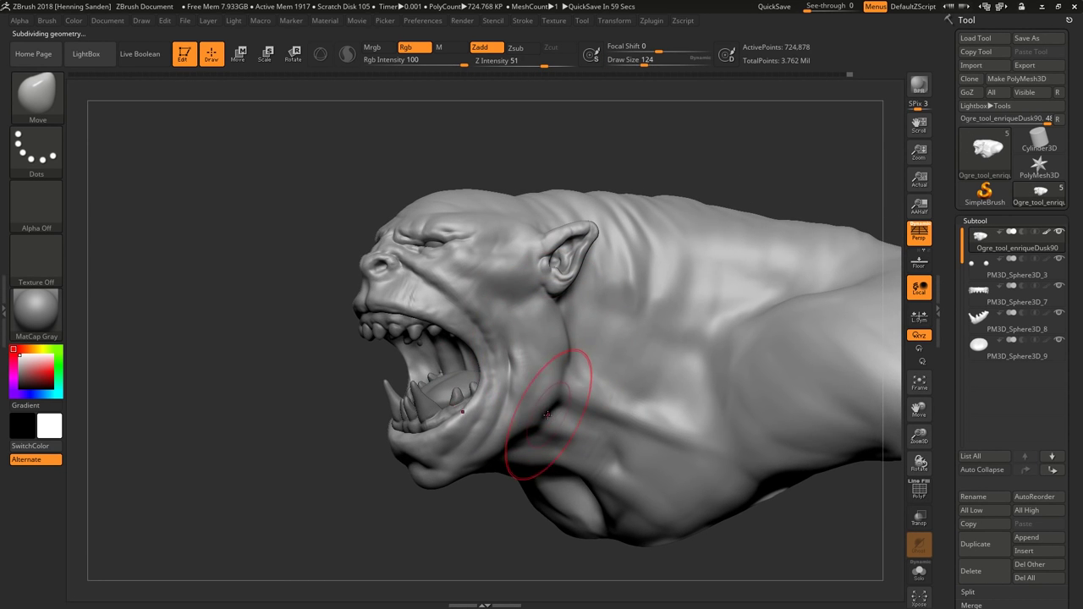
right_drag(548, 414, 574, 434)
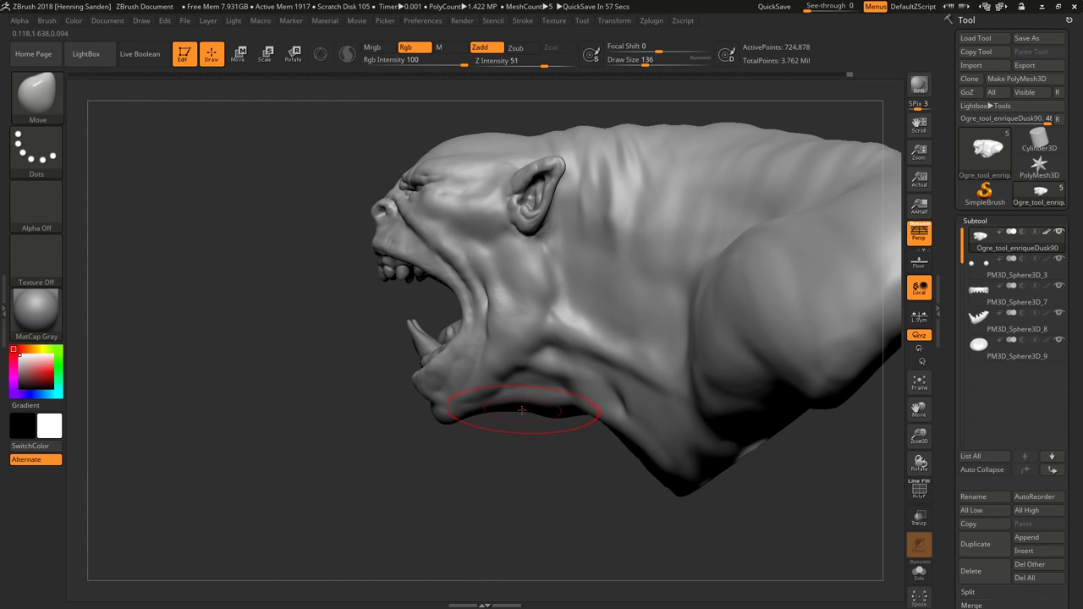
mouse_move(522, 411)
right_down()
mouse_move(538, 362)
mouse_move(575, 325)
mouse_move(411, 314)
mouse_move(432, 286)
mouse_move(457, 304)
mouse_move(538, 316)
mouse_move(632, 356)
mouse_move(520, 335)
mouse_move(575, 385)
mouse_move(532, 331)
mouse_move(496, 314)
mouse_move(515, 346)
mouse_move(517, 332)
right_up()
mouse_move(578, 378)
right_down()
mouse_move(350, 321)
mouse_move(542, 337)
mouse_move(507, 307)
mouse_move(505, 317)
mouse_move(530, 306)
mouse_move(532, 289)
mouse_move(563, 319)
mouse_move(569, 434)
mouse_move(533, 372)
mouse_move(471, 186)
mouse_move(487, 325)
mouse_move(516, 315)
right_up()
Build up the forehead and brow above the eyes with ClayBuildup at draw sizes 54 and 68.
key(b)
key(c)
key(b)
mouse_move(516, 237)
right_down()
mouse_move(550, 310)
mouse_move(545, 302)
mouse_move(541, 320)
right_up()
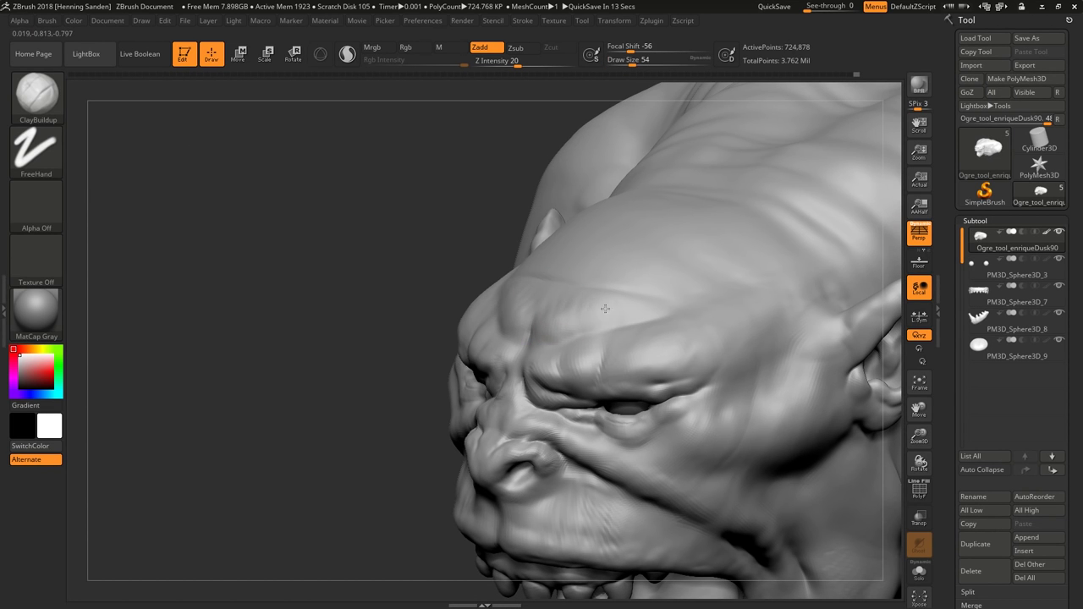
mouse_move(626, 290)
right_down()
mouse_move(587, 307)
mouse_move(560, 346)
mouse_move(585, 331)
mouse_move(578, 318)
right_up()
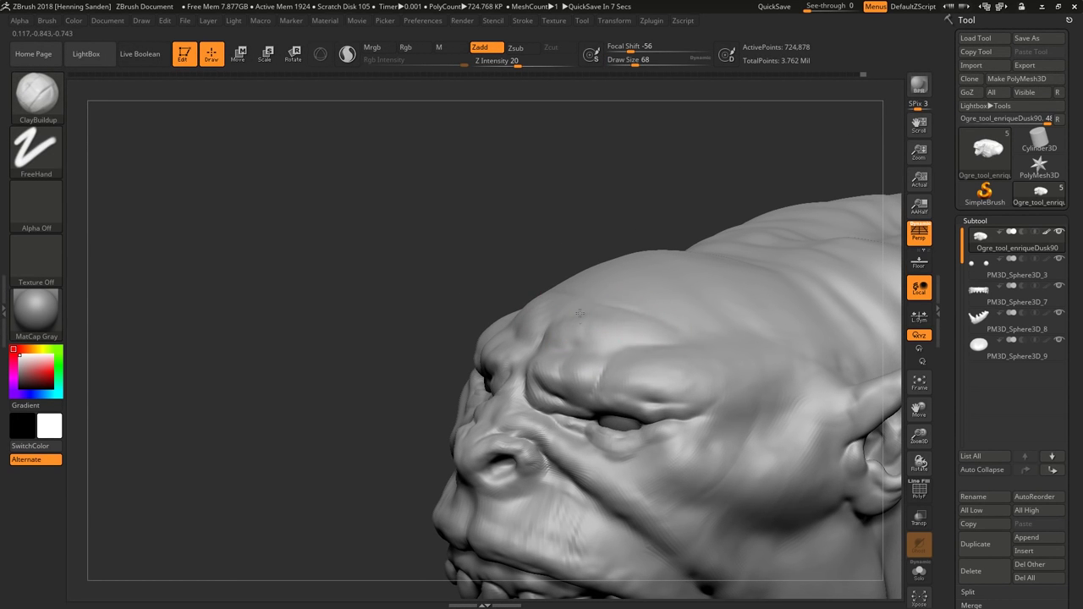
right_drag(582, 306, 522, 282)
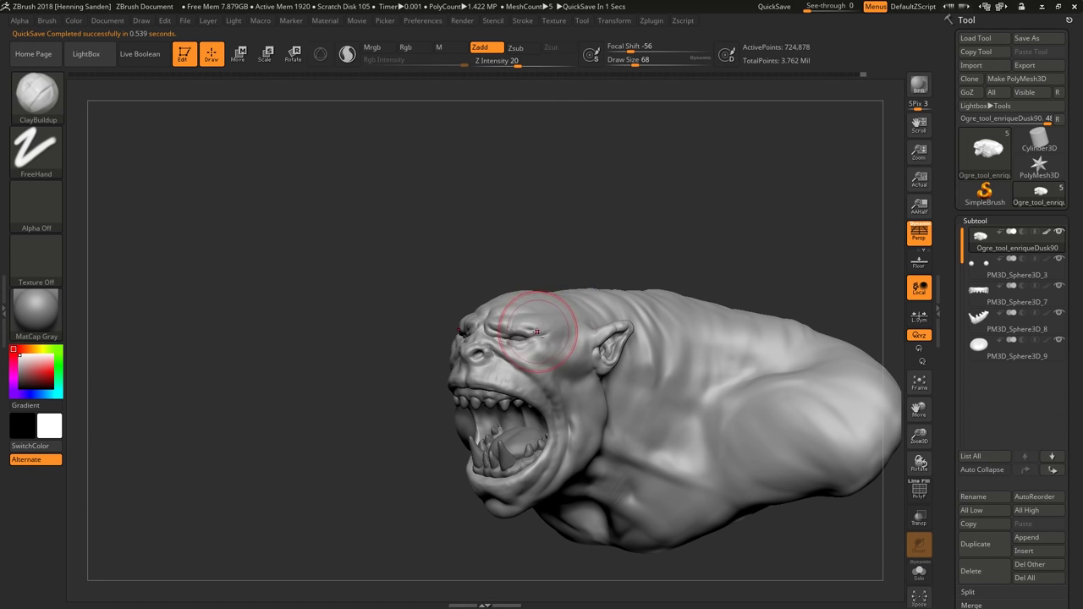
Drop to a lower subdivision level and sculpt the area above and behind the ear with ClayBuildup at draw size 68.
mouse_move(537, 331)
right_down()
mouse_move(614, 313)
mouse_move(460, 338)
mouse_move(648, 346)
mouse_move(561, 338)
mouse_move(460, 296)
mouse_move(547, 298)
mouse_move(605, 332)
mouse_move(660, 310)
mouse_move(607, 338)
right_up()
key(shift+d)
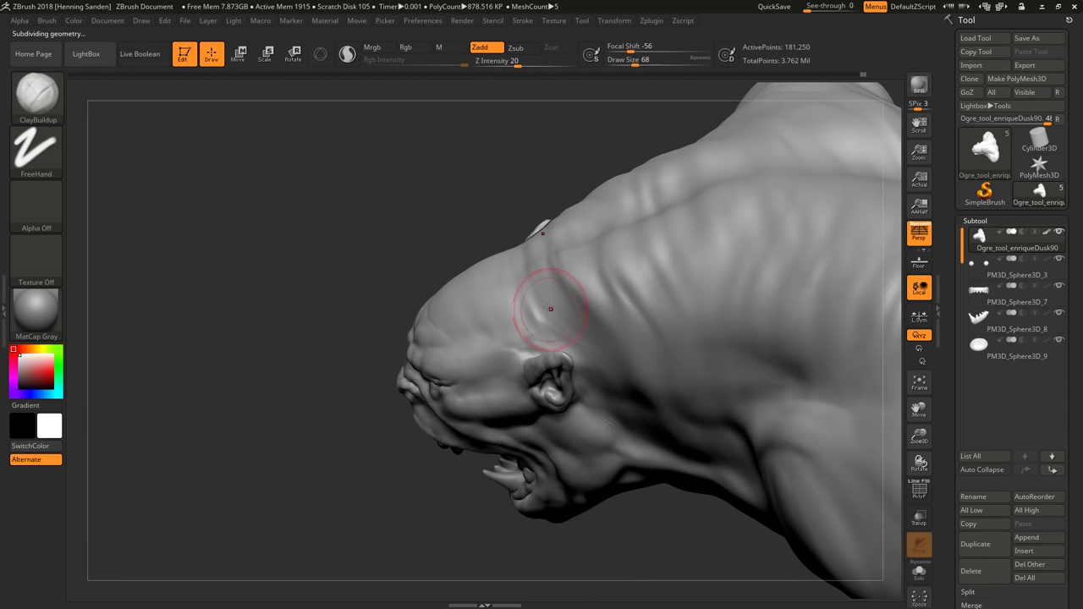
mouse_move(551, 308)
right_down()
mouse_move(510, 319)
mouse_move(541, 339)
mouse_move(516, 326)
mouse_move(609, 288)
mouse_move(629, 246)
right_up()
key(shift)
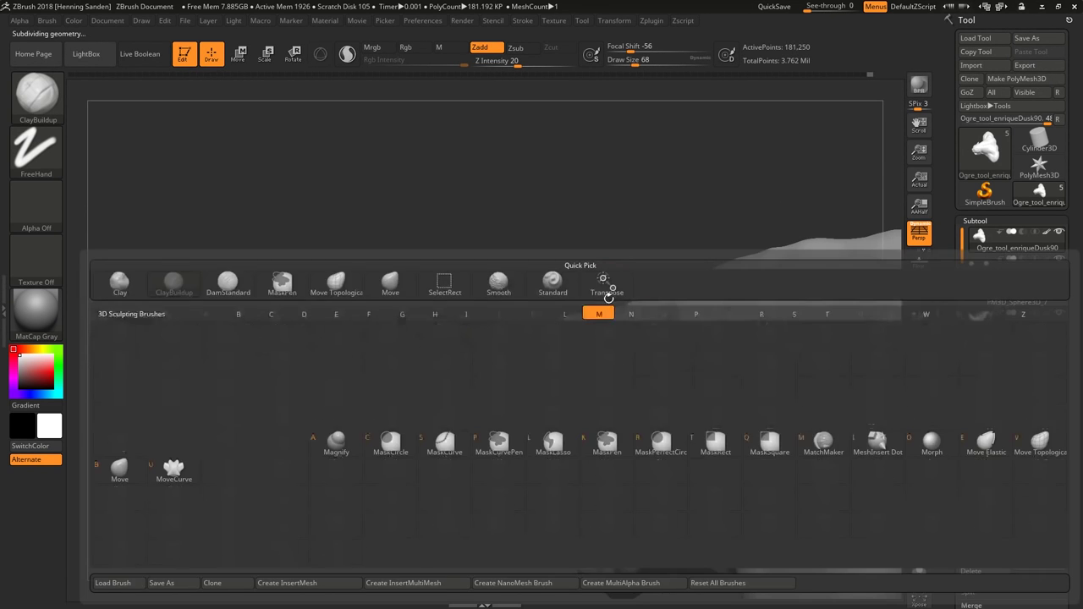
Reshape the back of the head and the nape with the Move brush at draw sizes 120 and 112.
mouse_move(644, 301)
right_down()
mouse_move(600, 358)
mouse_move(676, 372)
mouse_move(656, 359)
mouse_move(520, 381)
mouse_move(621, 363)
mouse_move(584, 387)
right_up()
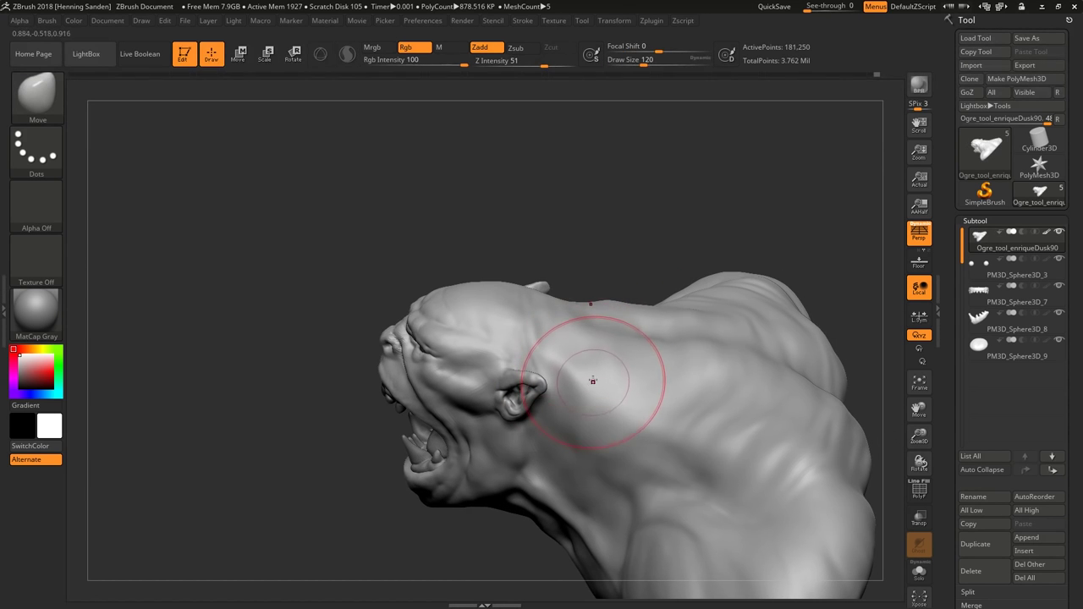
key(shift)
mouse_move(530, 333)
right_down()
mouse_move(561, 308)
mouse_move(590, 357)
mouse_move(588, 342)
right_up()
key(bracketright)
key(bracketright)
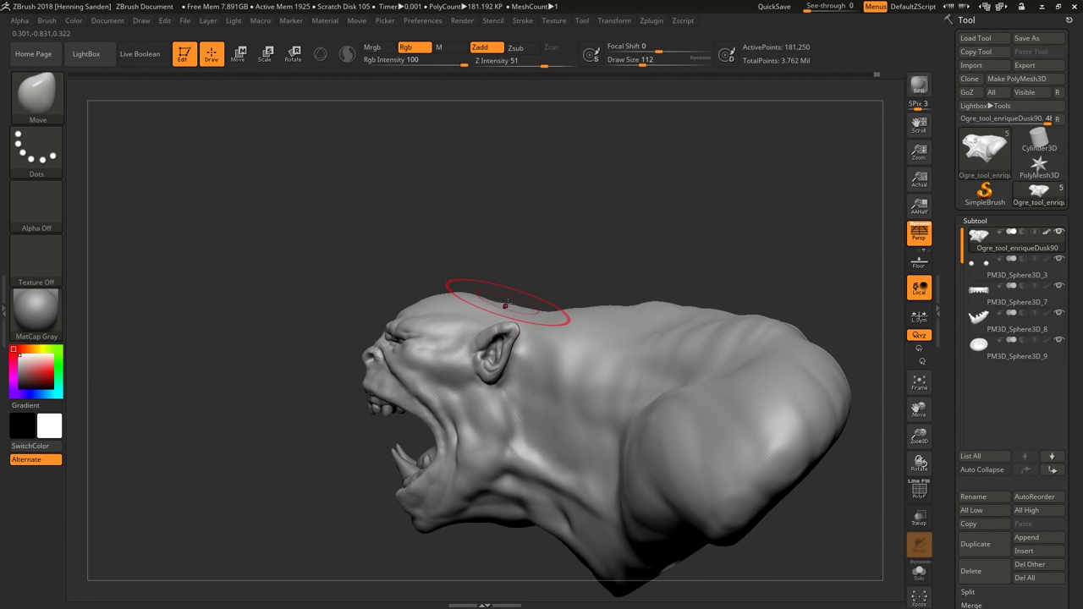
Build up the muscles along the nape and upper back with ClayBuildup at draw sizes 94, 62 and 71.
key(b)
key(c)
key(b)
mouse_move(448, 302)
ctrl+right_down()
mouse_move(556, 318)
mouse_move(567, 301)
mouse_move(545, 304)
mouse_move(576, 298)
ctrl+right_up()
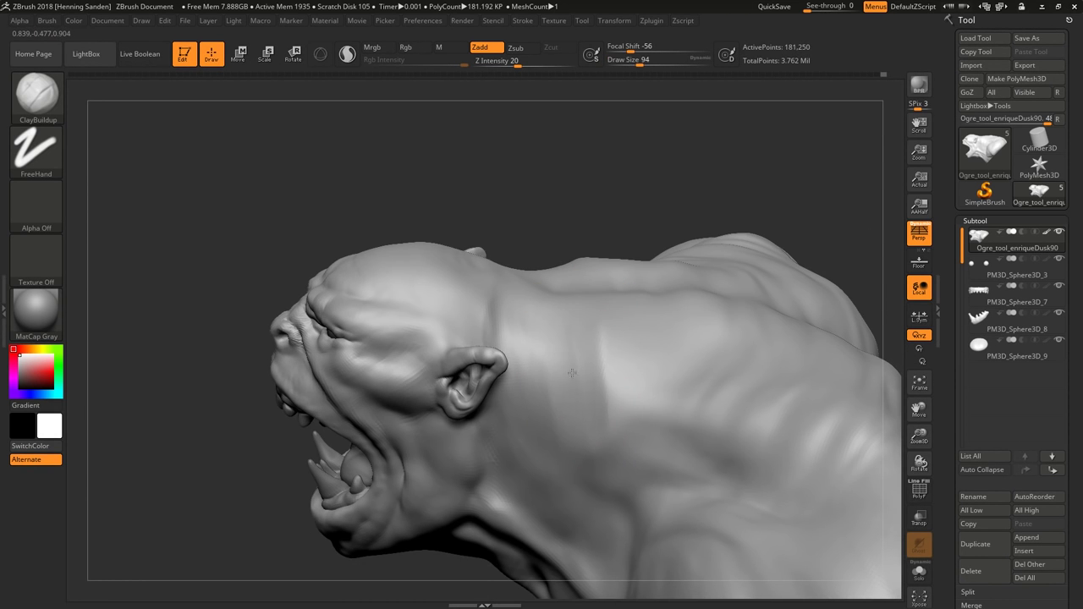
mouse_move(620, 410)
ctrl+right_down()
mouse_move(596, 398)
mouse_move(600, 358)
mouse_move(615, 443)
mouse_move(600, 380)
mouse_move(719, 380)
ctrl+right_up()
key(bracketleft)
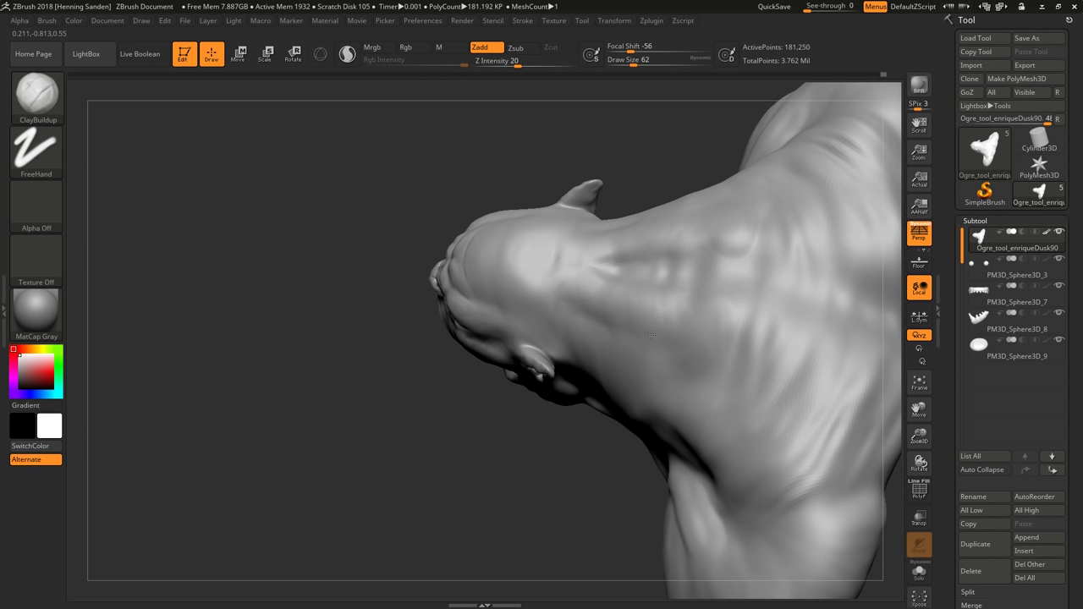
right_drag(708, 341, 670, 302)
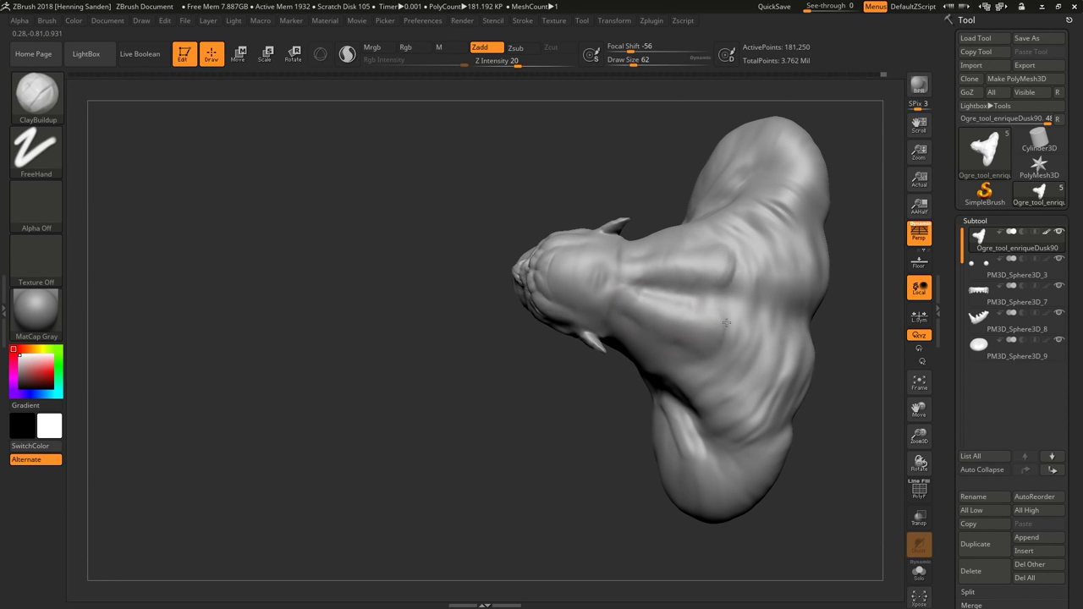
right_drag(725, 341, 584, 334)
mouse_move(597, 377)
right_down()
mouse_move(599, 350)
mouse_move(688, 425)
mouse_move(647, 388)
mouse_move(659, 386)
mouse_move(664, 332)
mouse_move(635, 304)
mouse_move(555, 376)
mouse_move(559, 417)
mouse_move(546, 382)
mouse_move(539, 402)
mouse_move(500, 398)
mouse_move(516, 394)
mouse_move(496, 374)
mouse_move(530, 385)
mouse_move(561, 352)
mouse_move(499, 294)
right_up()
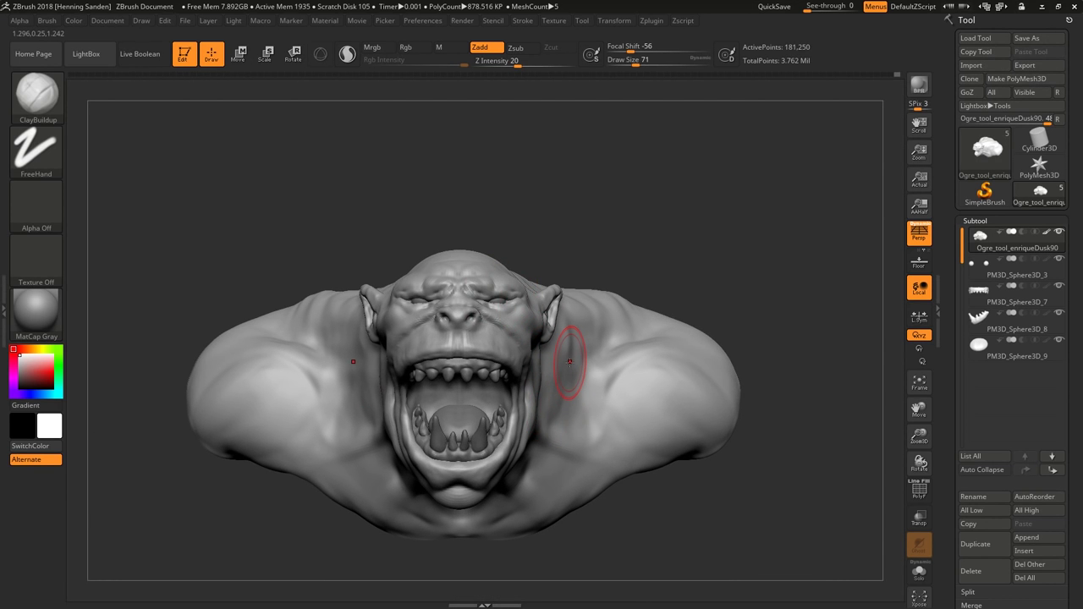
right_drag(540, 397, 538, 420)
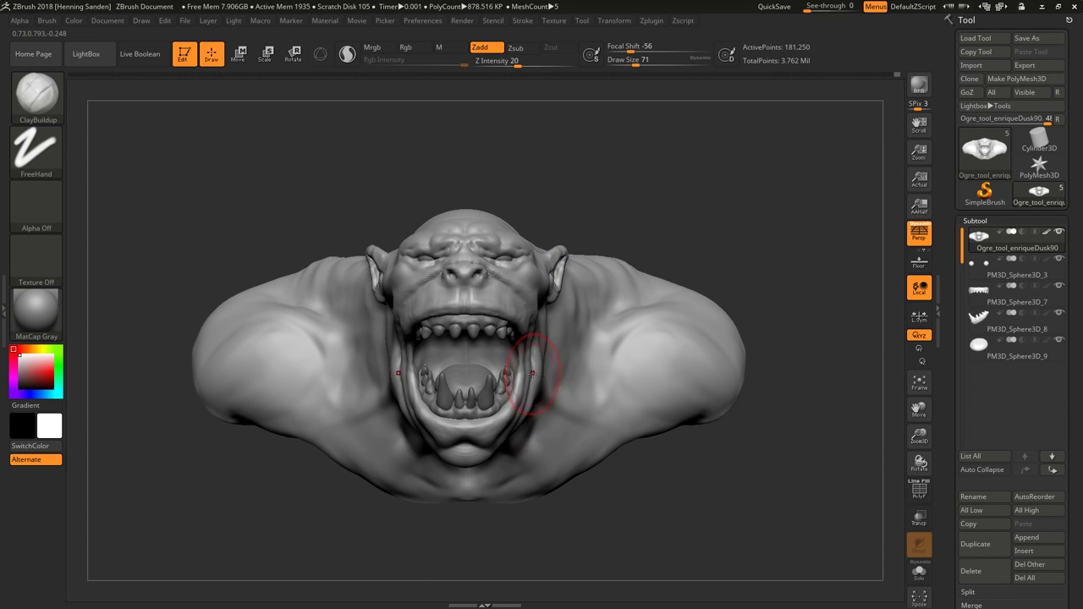
Reshape the neck and shoulder silhouette with the Move brush, enlarging its draw size up to 257.
key(b)
key(m)
key(v)
mouse_move(532, 373)
right_down()
mouse_move(541, 373)
mouse_move(567, 447)
mouse_move(541, 387)
mouse_move(561, 425)
right_up()
key(bracketright)
mouse_move(544, 487)
right_down()
mouse_move(609, 457)
mouse_move(593, 424)
mouse_move(630, 389)
mouse_move(626, 377)
mouse_move(658, 357)
mouse_move(681, 380)
mouse_move(628, 357)
right_up()
key(bracketright)
mouse_move(609, 336)
right_down()
mouse_move(653, 302)
mouse_move(673, 314)
right_up()
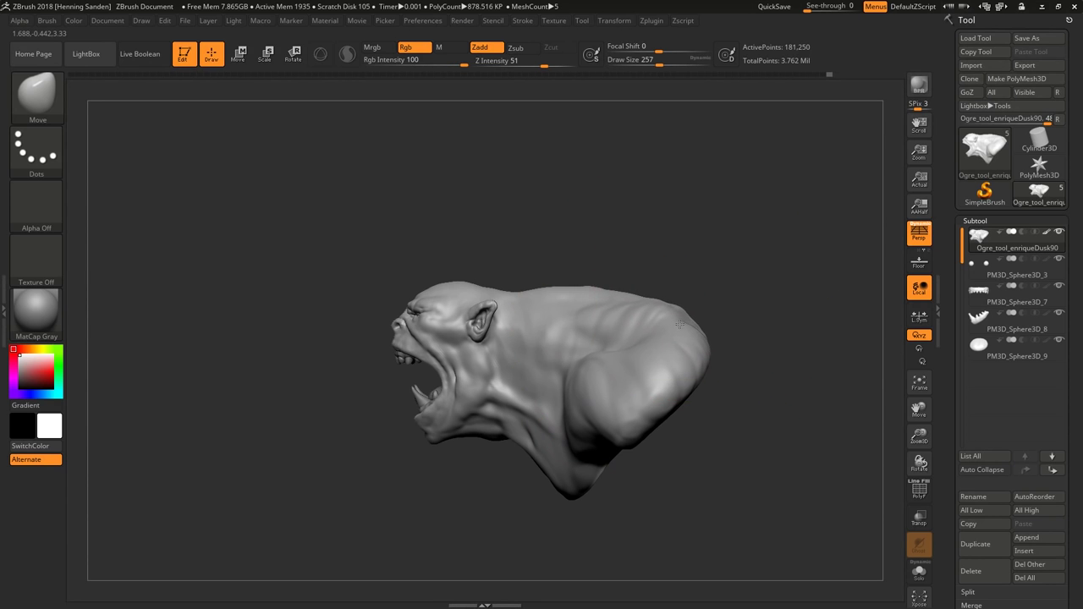
Sculpt the back of the skull and the nape muscles with ClayBuildup at draw sizes 54 and 65.
mouse_move(556, 262)
ctrl+right_down()
mouse_move(556, 307)
mouse_move(506, 319)
mouse_move(563, 338)
mouse_move(540, 322)
ctrl+right_up()
key(b)
key(c)
key(b)
mouse_move(463, 314)
right_down()
mouse_move(481, 338)
mouse_move(517, 350)
mouse_move(487, 355)
right_up()
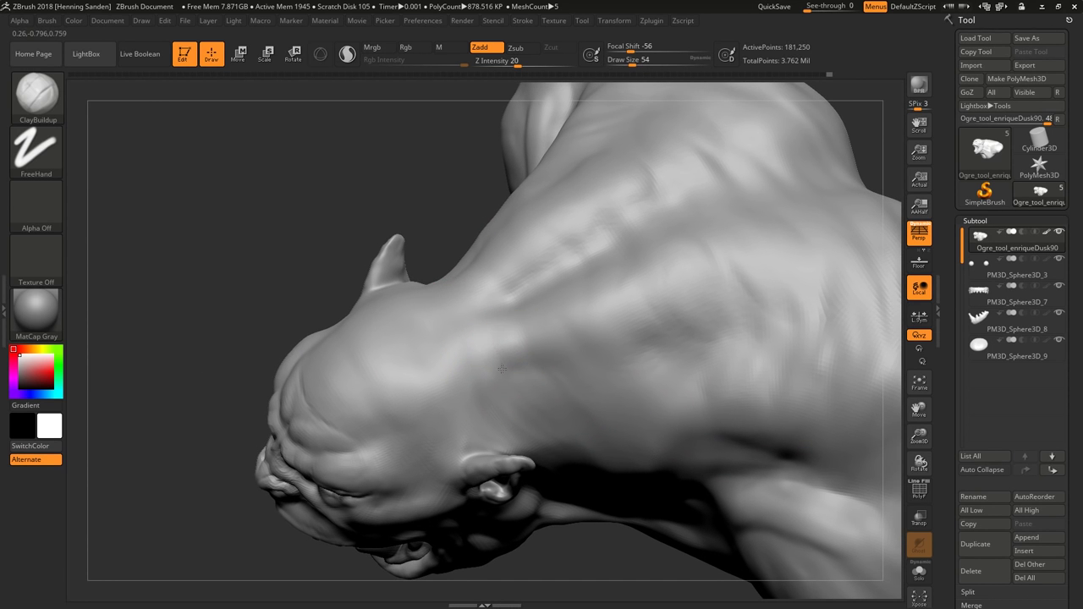
mouse_move(478, 357)
right_down()
mouse_move(446, 358)
mouse_move(512, 339)
mouse_move(506, 403)
mouse_move(462, 328)
right_up()
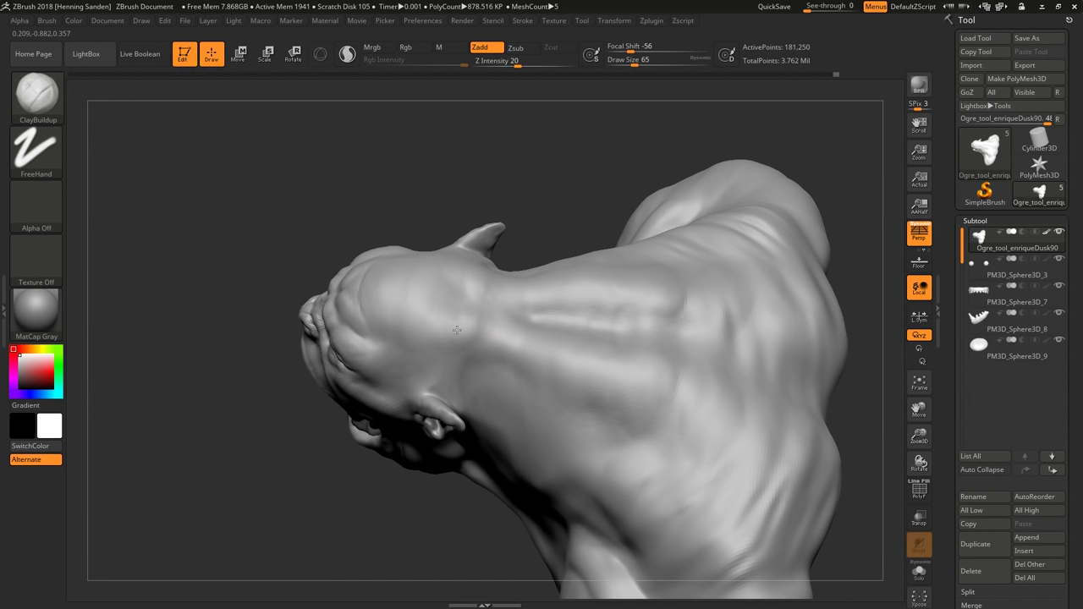
right_drag(553, 379, 555, 346)
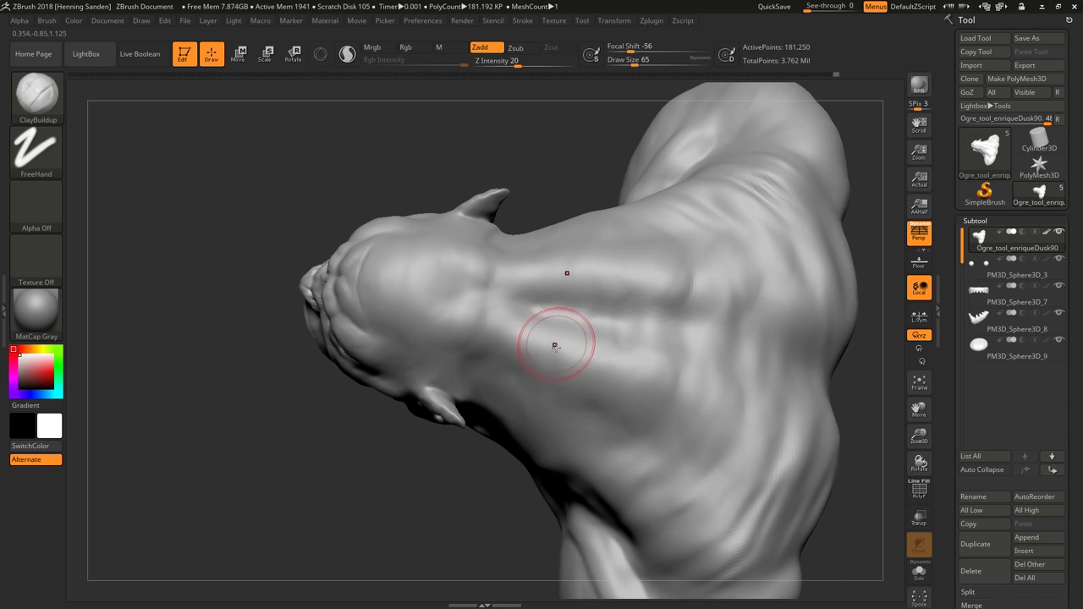
mouse_move(535, 382)
right_down()
mouse_move(563, 356)
mouse_move(519, 310)
mouse_move(567, 288)
mouse_move(591, 328)
mouse_move(558, 330)
mouse_move(563, 309)
mouse_move(524, 366)
right_up()
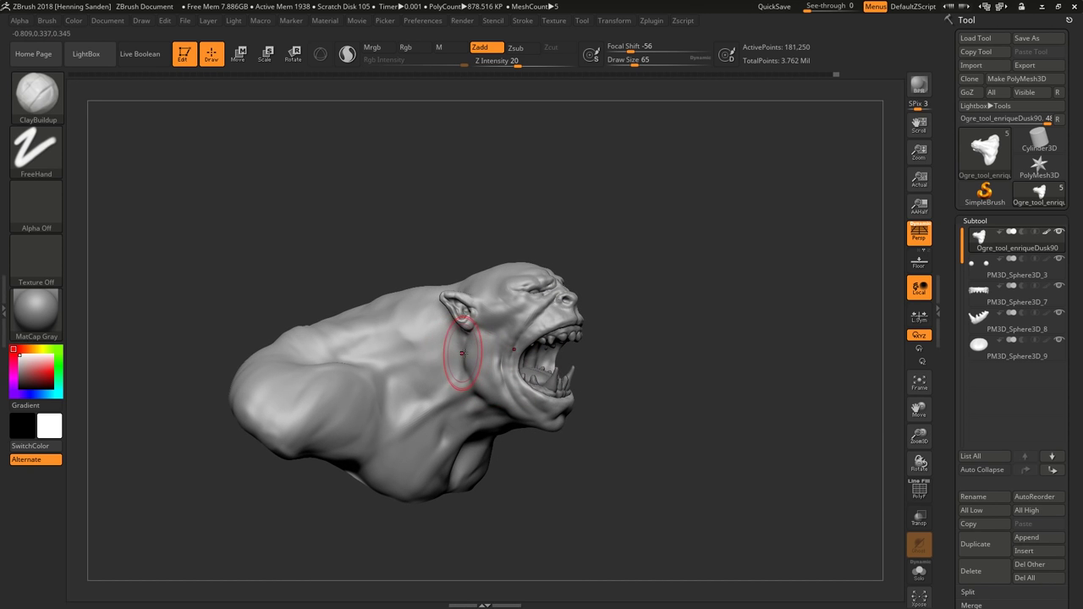
Adjust the neck with the Move brush and sculpt smoothed skin folds at the skull base with ClayBuildup at draw sizes 49 and 46.
key(b)
key(m)
key(v)
alt+right_drag(313, 302, 362, 254)
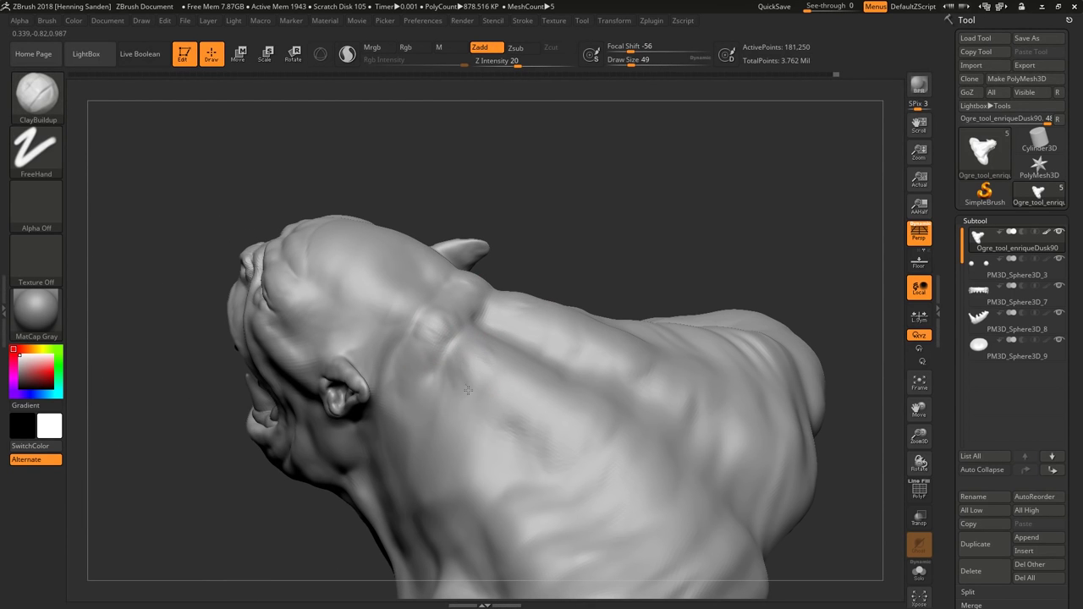
right_drag(486, 328, 516, 301)
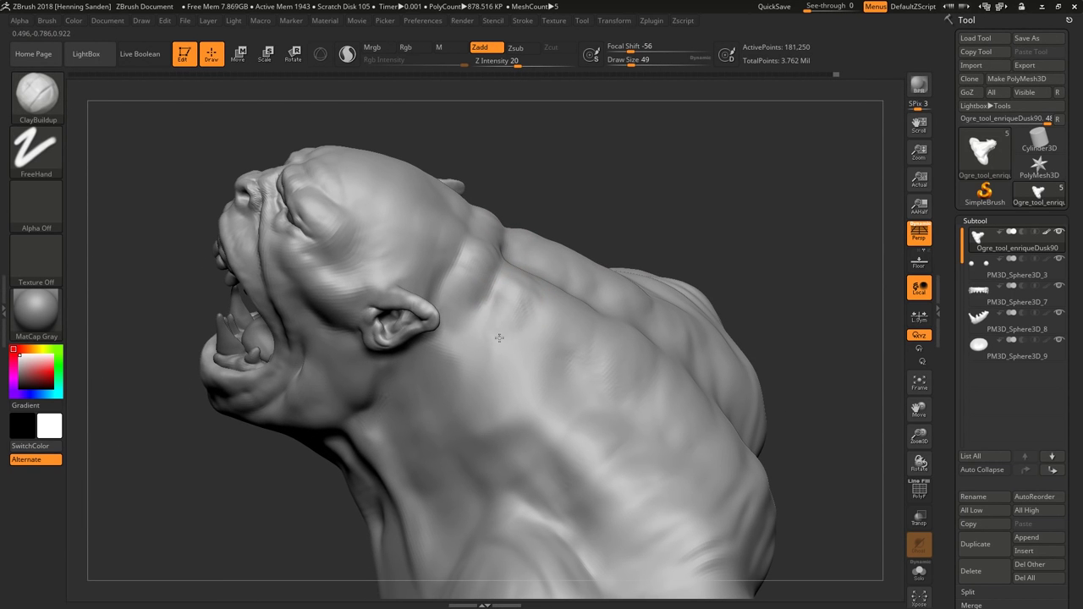
mouse_move(499, 338)
right_down()
mouse_move(492, 347)
mouse_move(472, 337)
mouse_move(465, 285)
mouse_move(440, 348)
mouse_move(534, 229)
mouse_move(510, 227)
mouse_move(530, 256)
mouse_move(544, 212)
mouse_move(521, 264)
mouse_move(561, 212)
mouse_move(558, 296)
mouse_move(581, 327)
mouse_move(552, 344)
mouse_move(572, 334)
mouse_move(566, 316)
right_up()
key(shift)
key([)
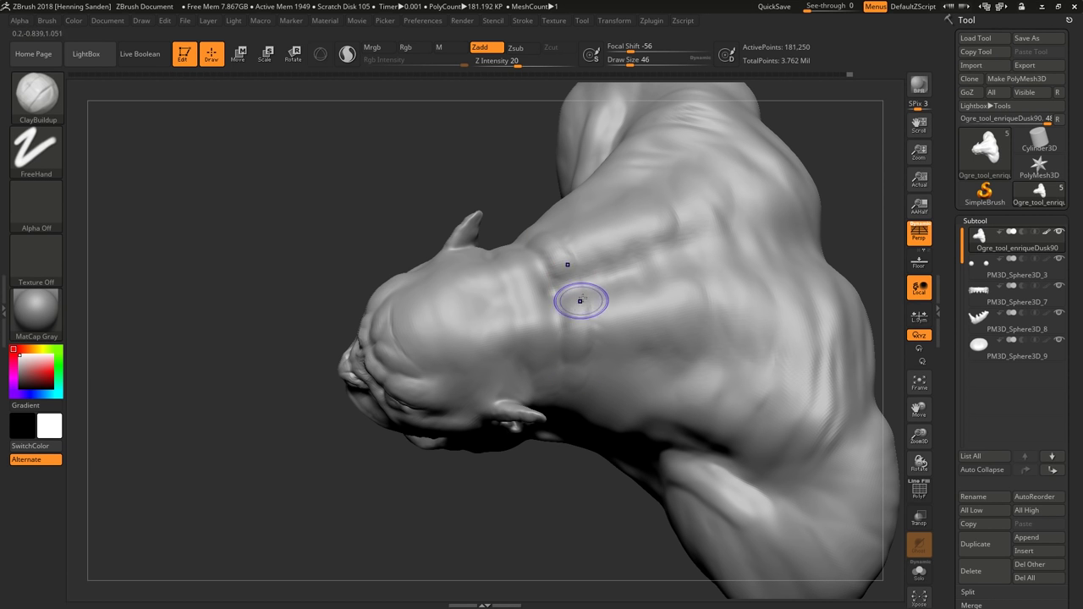
key(shift)
Reshape the nape and upper back profile with the Move brush at draw sizes 132 and 223.
mouse_move(619, 225)
right_down()
mouse_move(580, 367)
mouse_move(575, 290)
mouse_move(575, 335)
mouse_move(556, 358)
mouse_move(565, 342)
right_up()
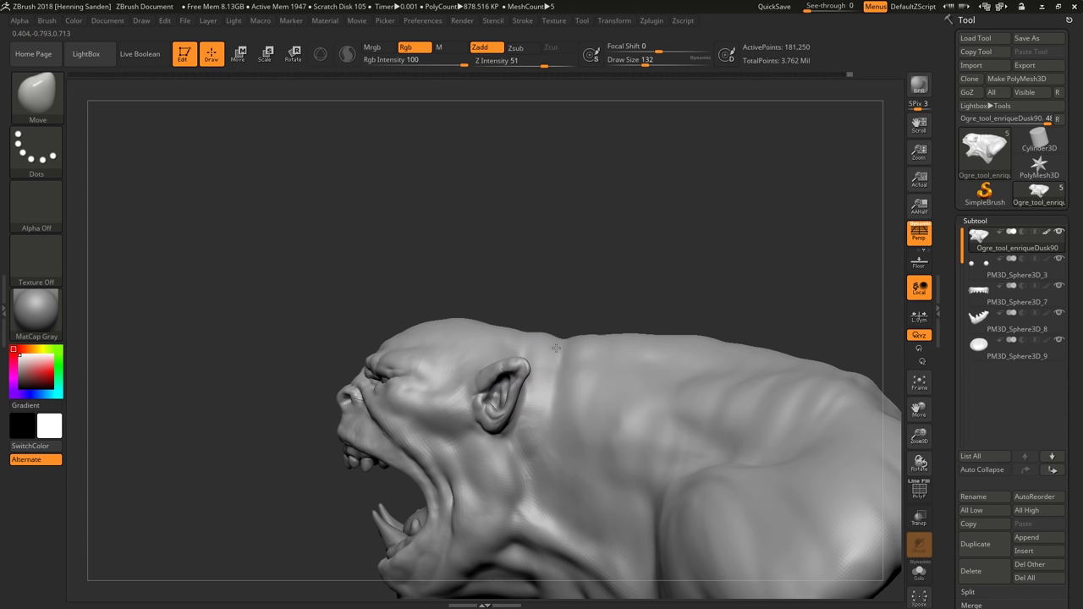
drag(594, 344, 688, 345)
ctrl+right_drag(665, 368, 628, 404)
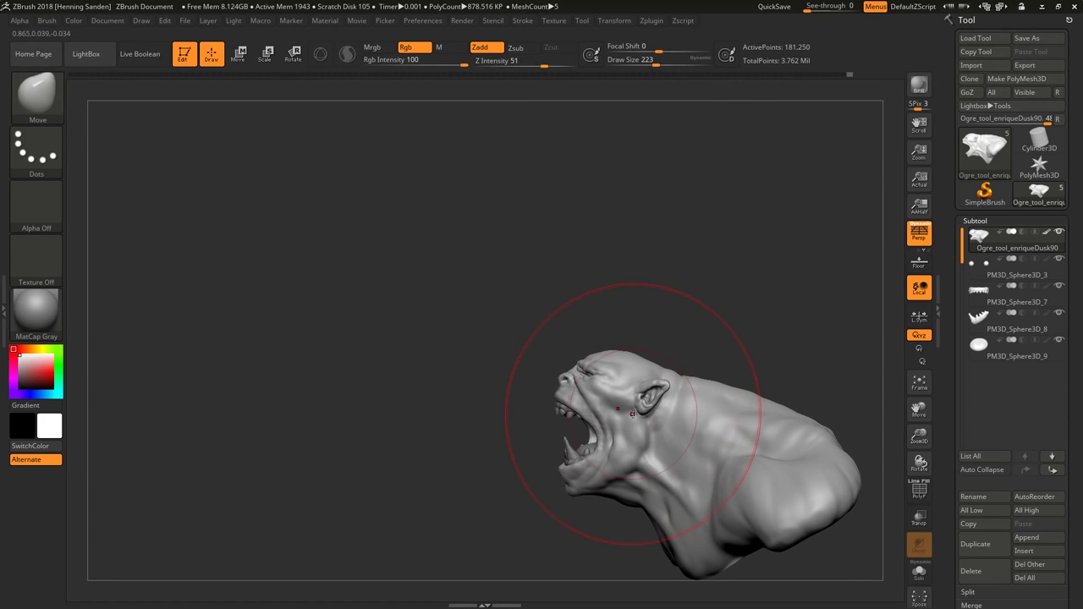
Work on the area below and behind the ear with ClayBuildup at draw size 68.
key(b)
key(c)
key(b)
ctrl+right_drag(701, 364, 648, 451)
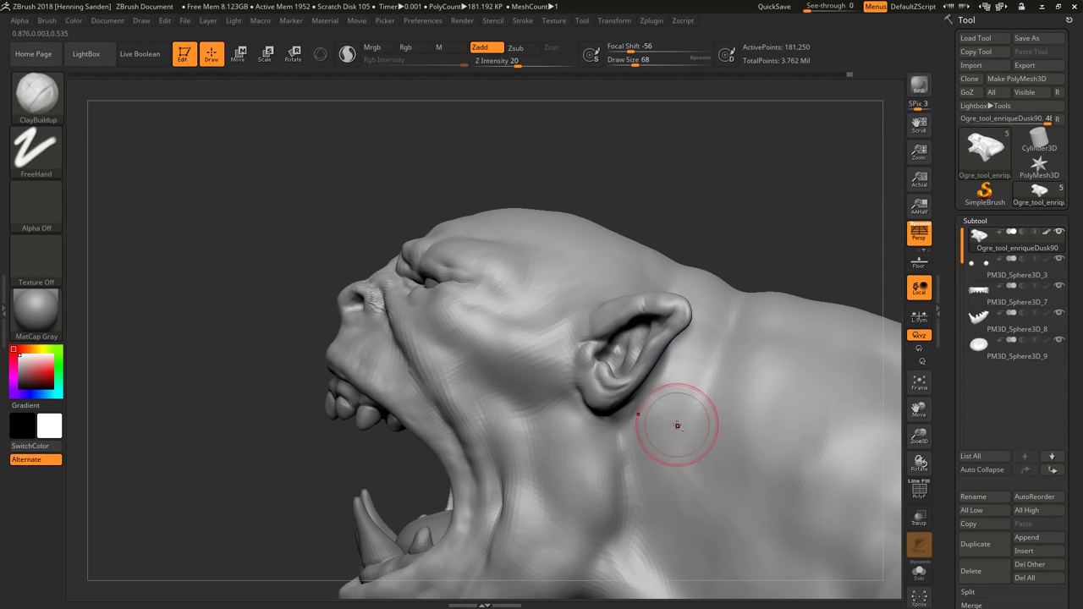
Reshape the side of the neck and the sides of the face with the Move brush at draw sizes 149 and 128.
mouse_move(679, 423)
ctrl+right_down()
mouse_move(701, 458)
mouse_move(670, 388)
mouse_move(701, 428)
mouse_move(684, 443)
ctrl+right_up()
key(b)
key(m)
key(v)
key(s)
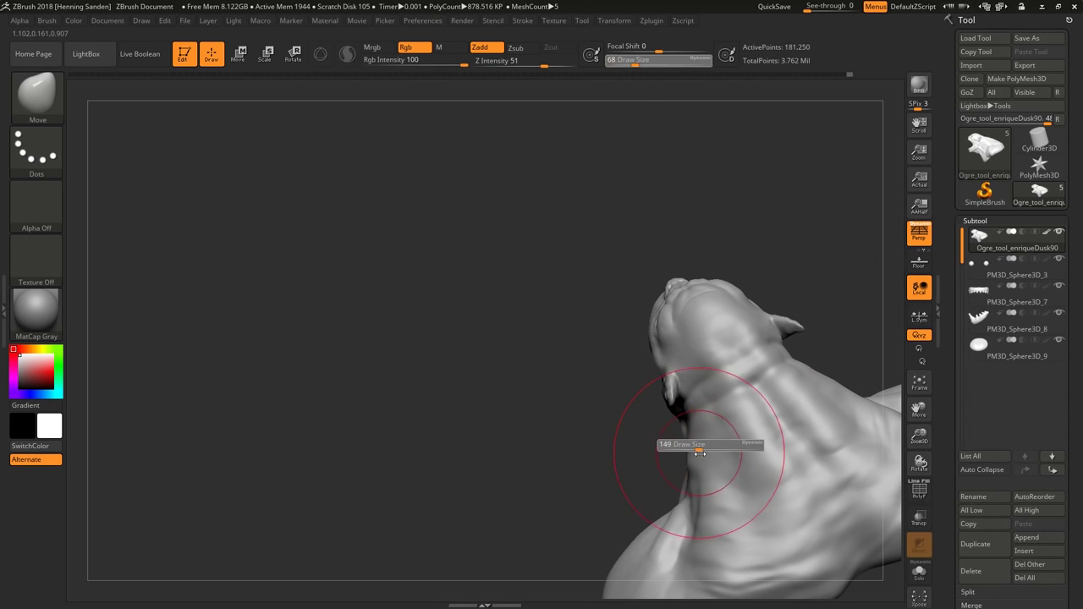
drag(684, 443, 715, 442)
mouse_move(715, 443)
right_down()
mouse_move(723, 465)
mouse_move(701, 356)
mouse_move(572, 282)
right_up()
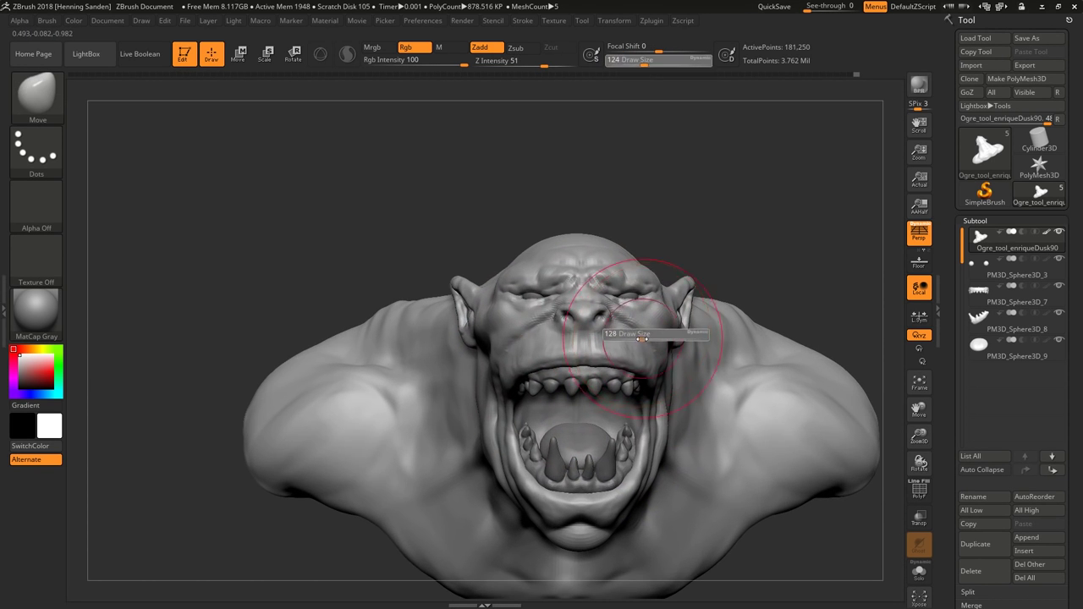
mouse_move(658, 314)
ctrl+right_down()
mouse_move(646, 339)
mouse_move(639, 325)
mouse_move(484, 273)
mouse_move(435, 218)
mouse_move(516, 296)
mouse_move(486, 269)
mouse_move(549, 303)
mouse_move(554, 288)
mouse_move(542, 308)
ctrl+right_up()
Duplicate the ogre bust subtool and roll the original back to the start of its undo history.
key(ctrl+shift+d)
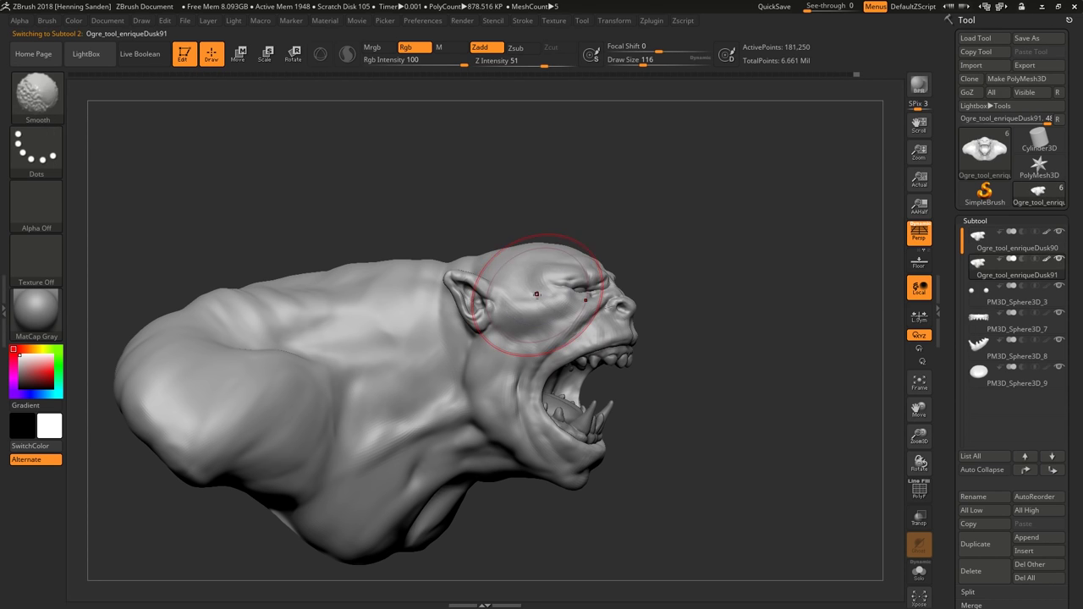
key(Up)
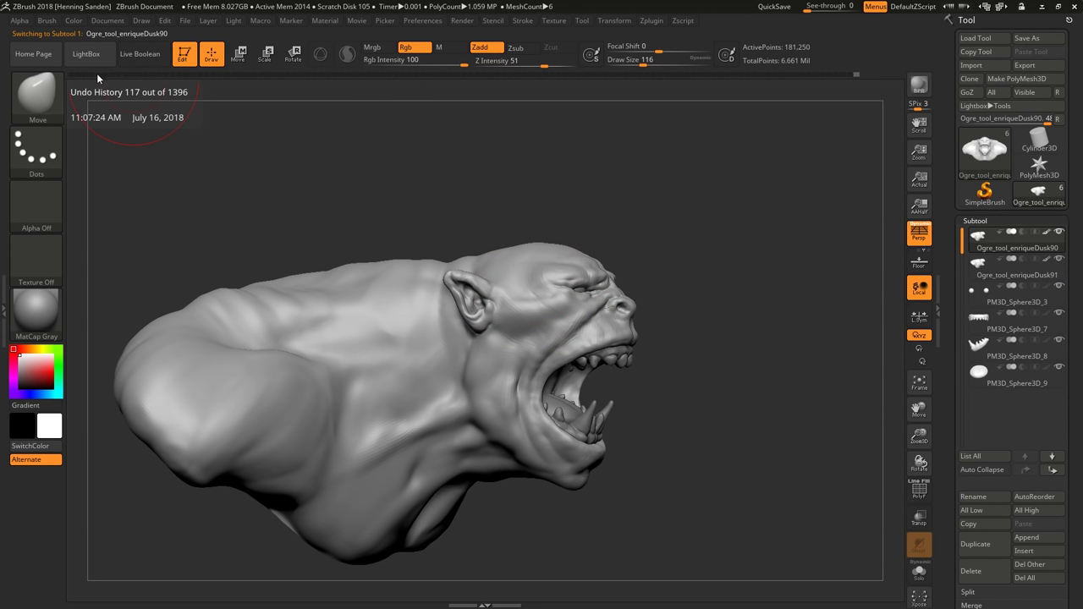
click(72, 75)
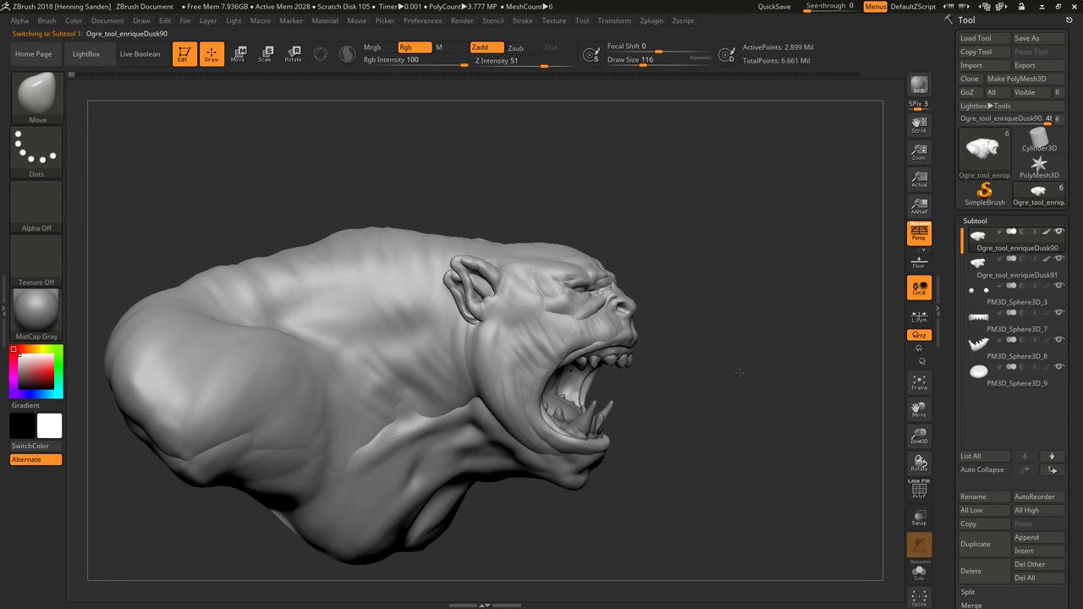
mouse_move(740, 373)
mouse_down()
mouse_move(710, 372)
mouse_move(739, 379)
mouse_up()
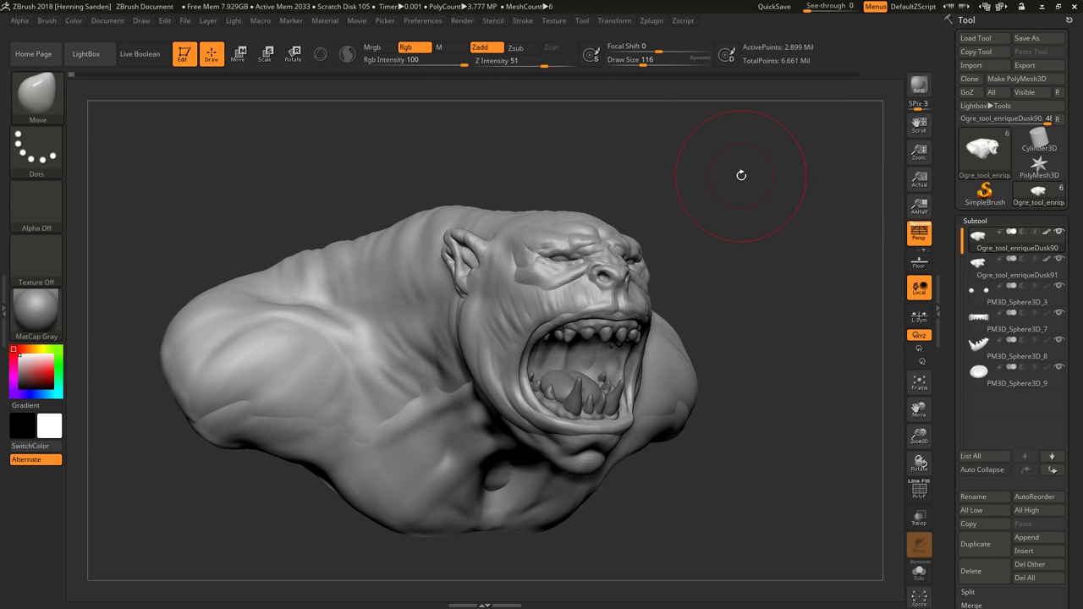
Duplicate the early version of the bust as its own subtool and restore the original to its latest history state.
key(ctrl+shift)
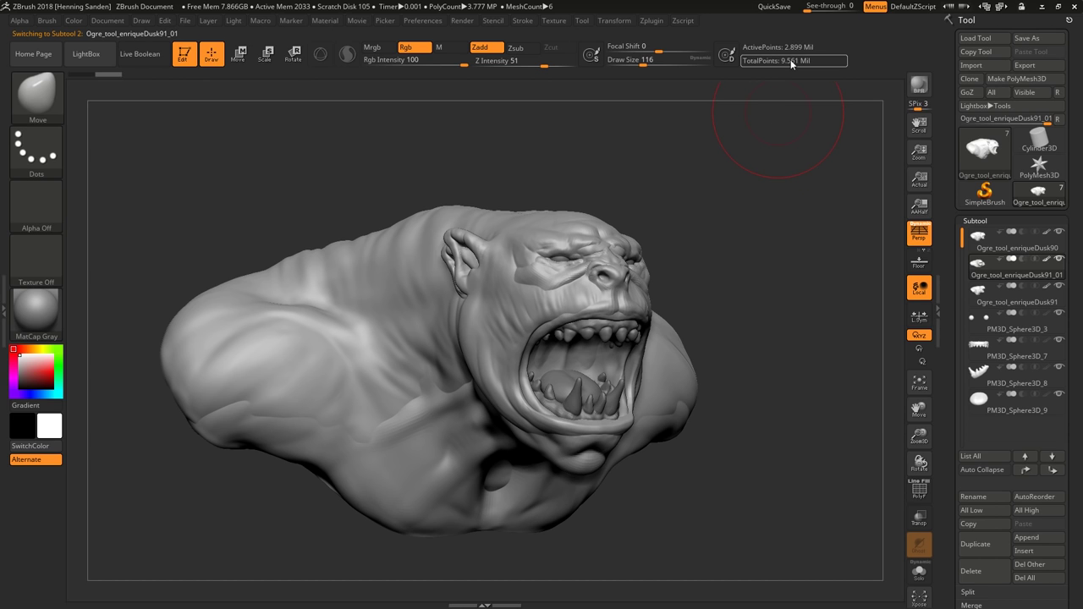
key(alt+Up)
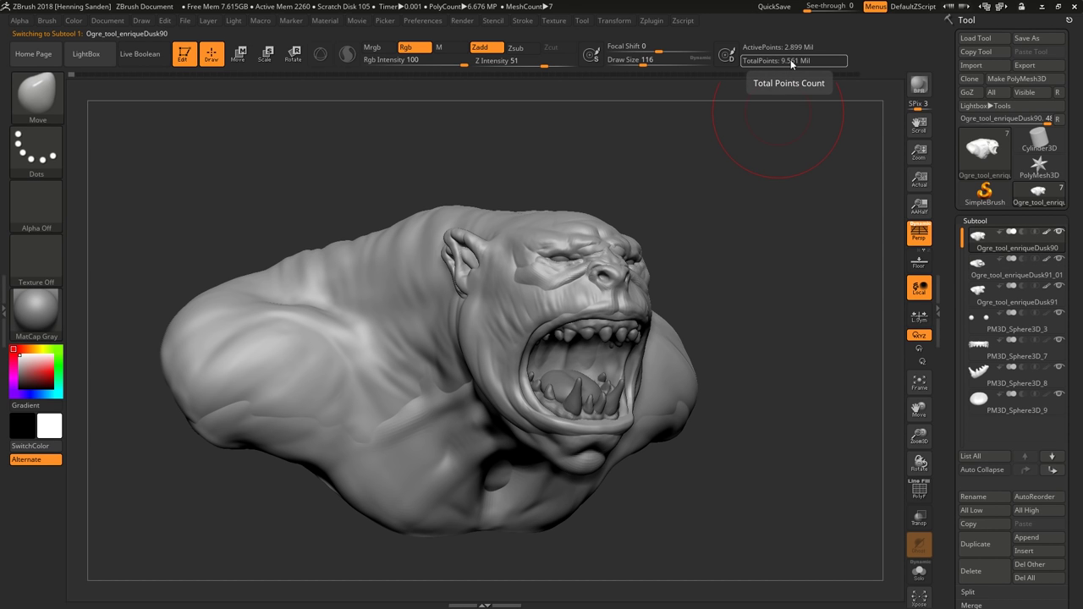
mouse_move(859, 77)
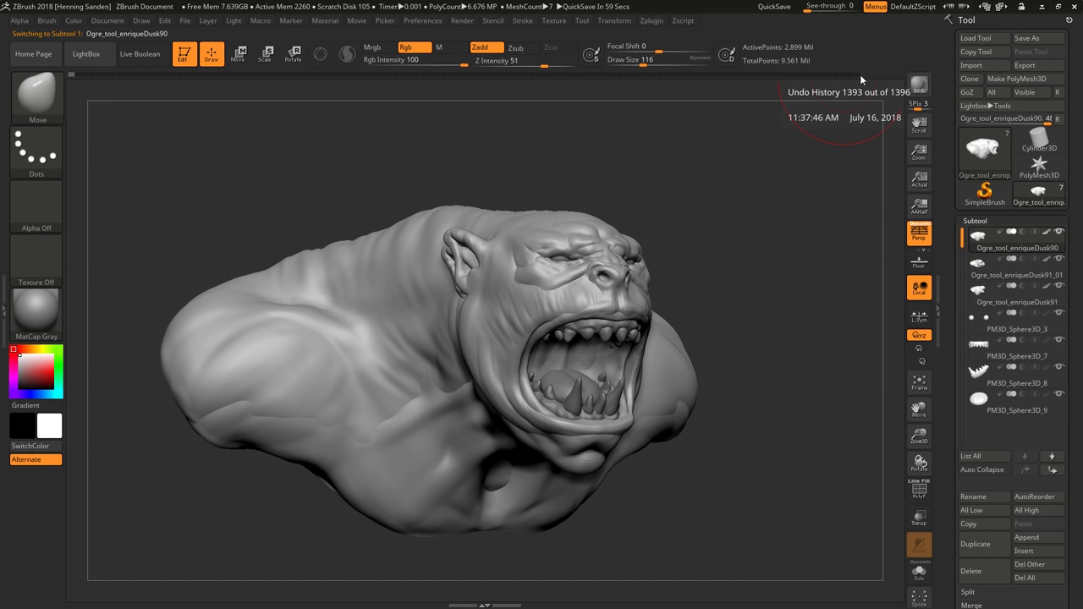
drag(853, 94, 842, 89)
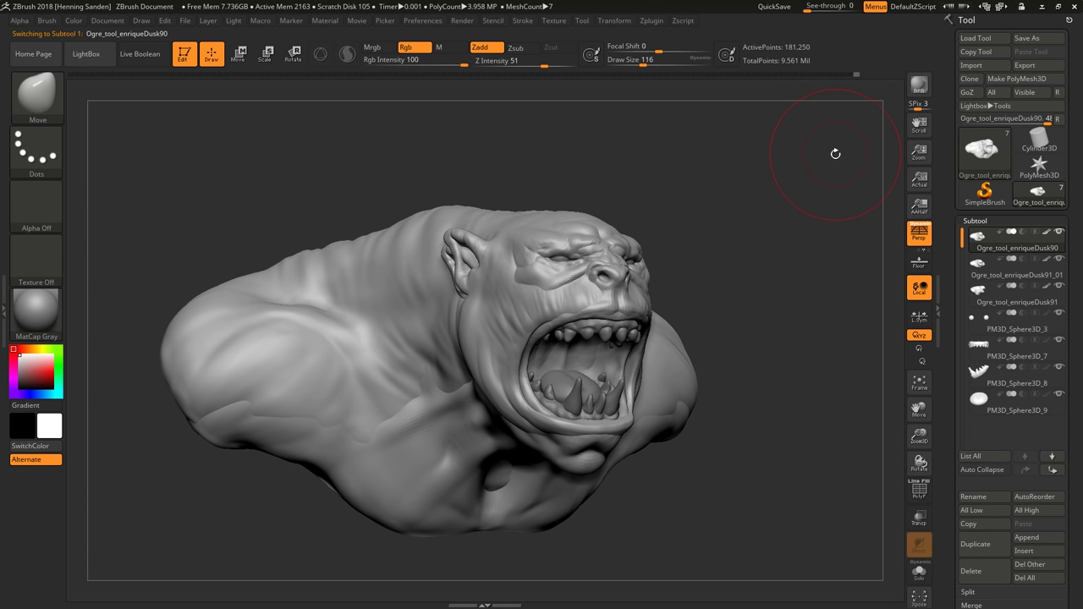
Isolate the bust in Solo mode and compare the current sculpt with the early version from several angles.
click(918, 573)
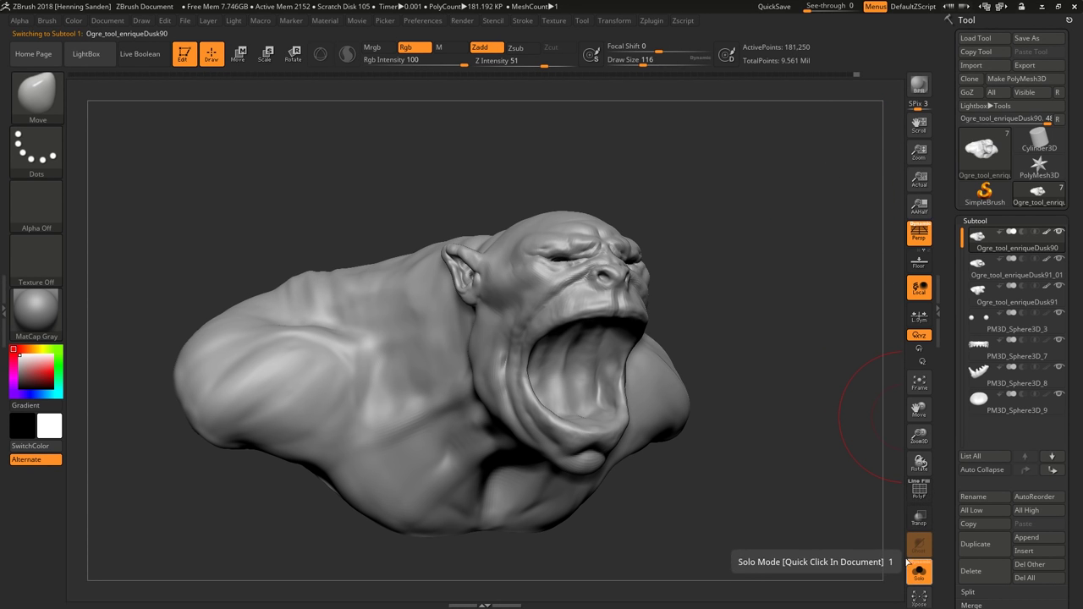
drag(768, 407, 716, 292)
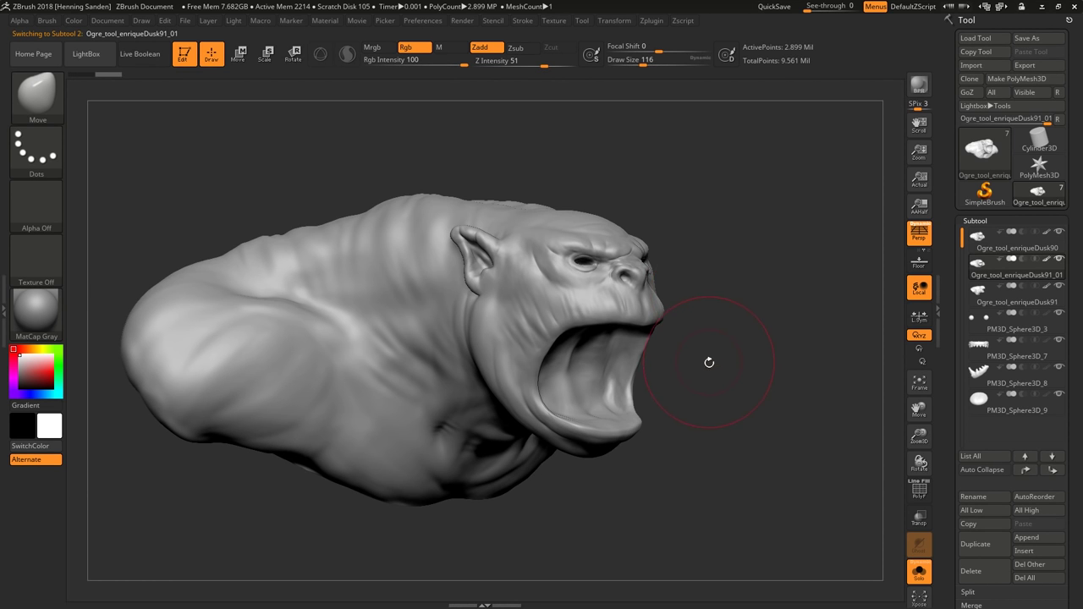
drag(708, 361, 664, 367)
key(Down)
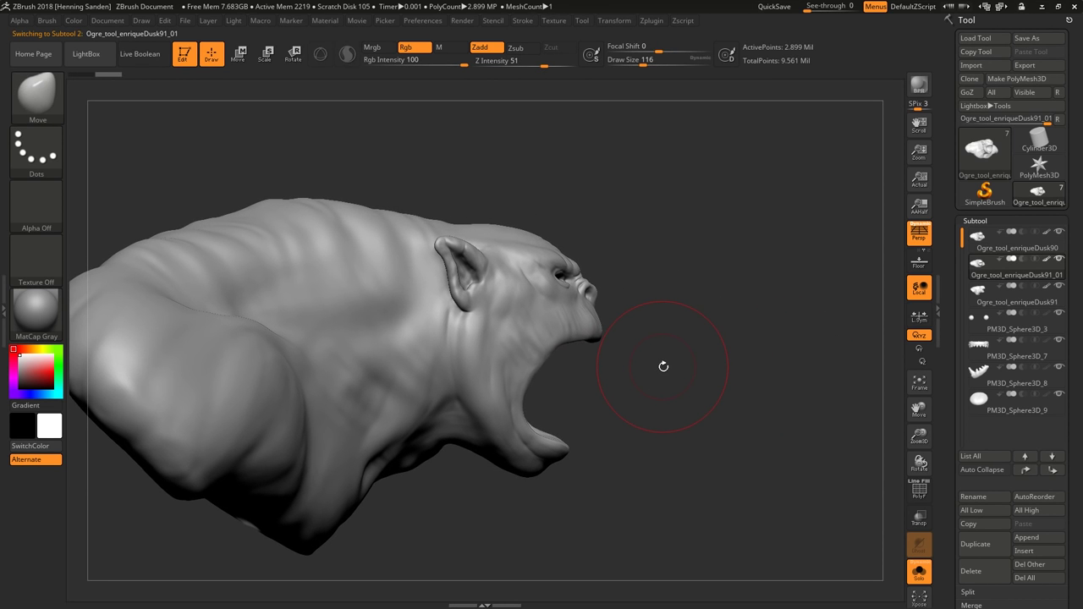
key(Up)
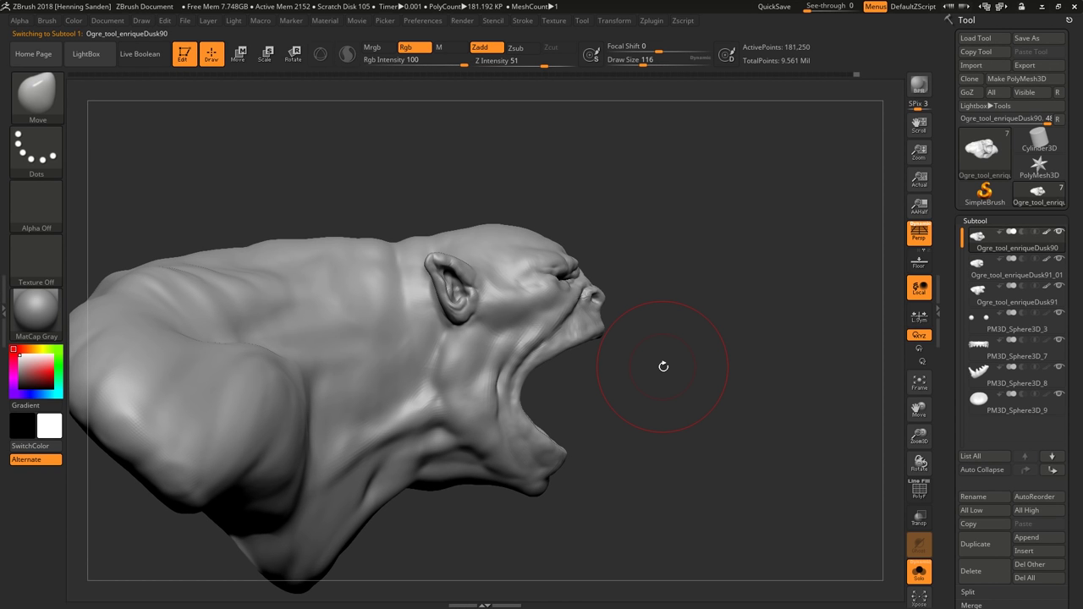
key(Down)
key(Up)
key(Down)
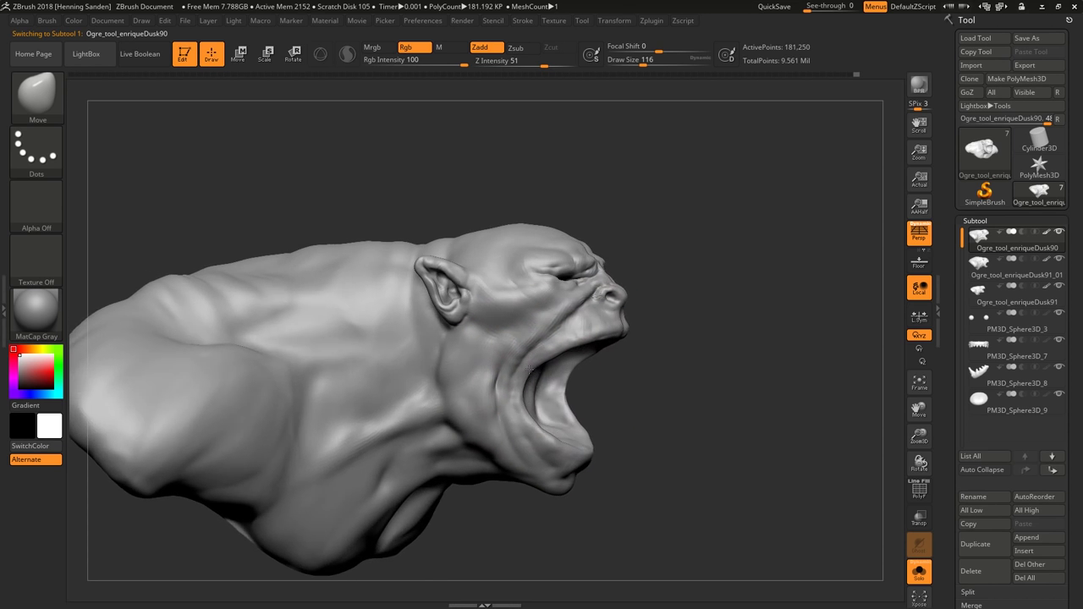
key(Up)
key(Down)
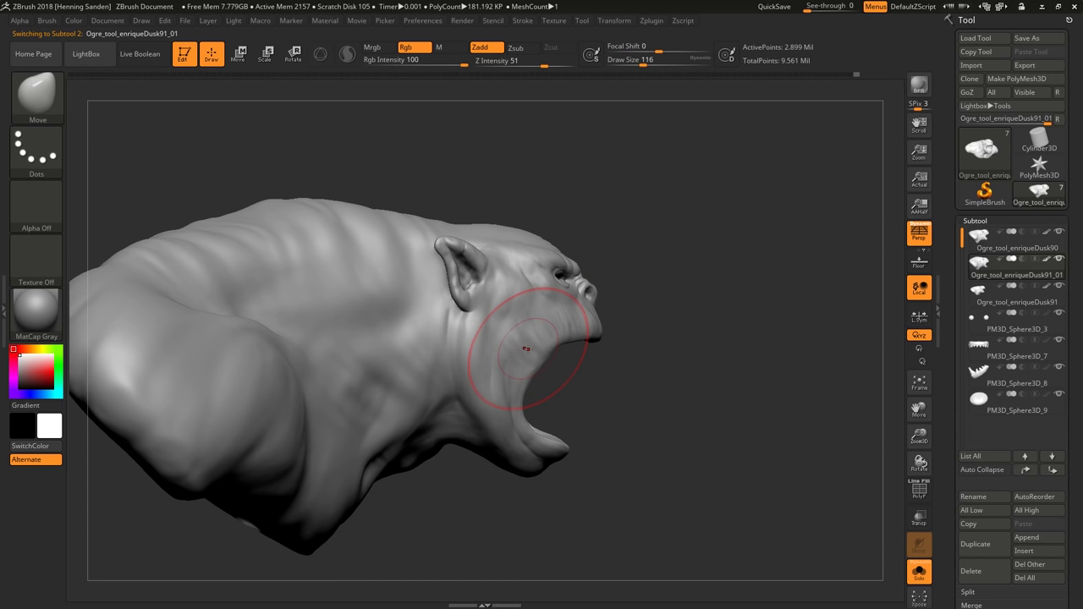
key(Up)
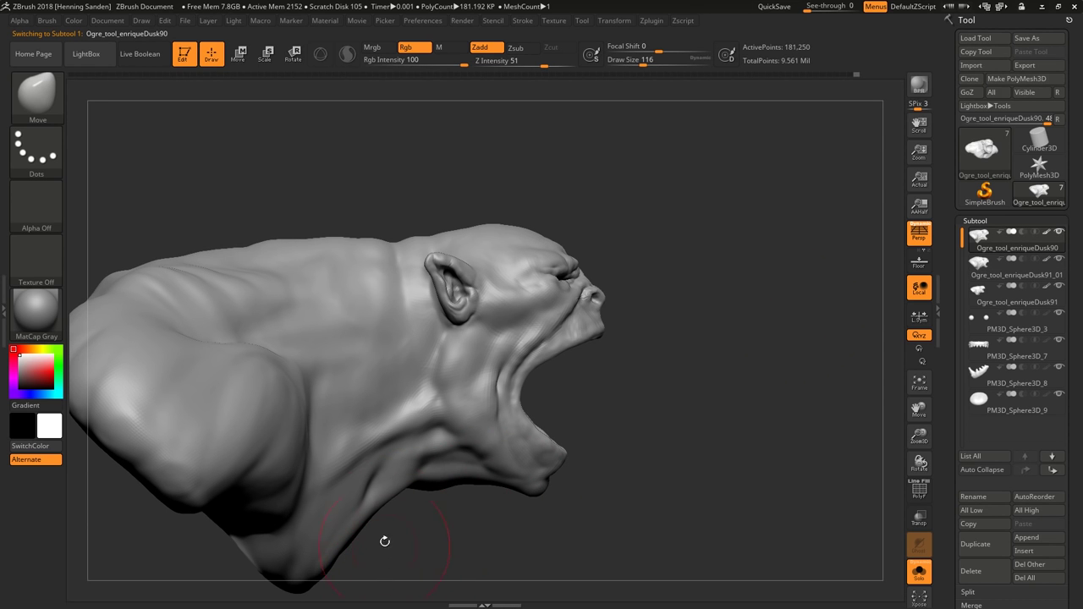
mouse_move(519, 404)
right_down()
mouse_move(427, 391)
mouse_move(497, 377)
mouse_move(483, 382)
mouse_move(541, 398)
mouse_move(520, 401)
mouse_move(507, 375)
mouse_move(465, 381)
right_up()
alt+click(510, 405)
alt+click(495, 373)
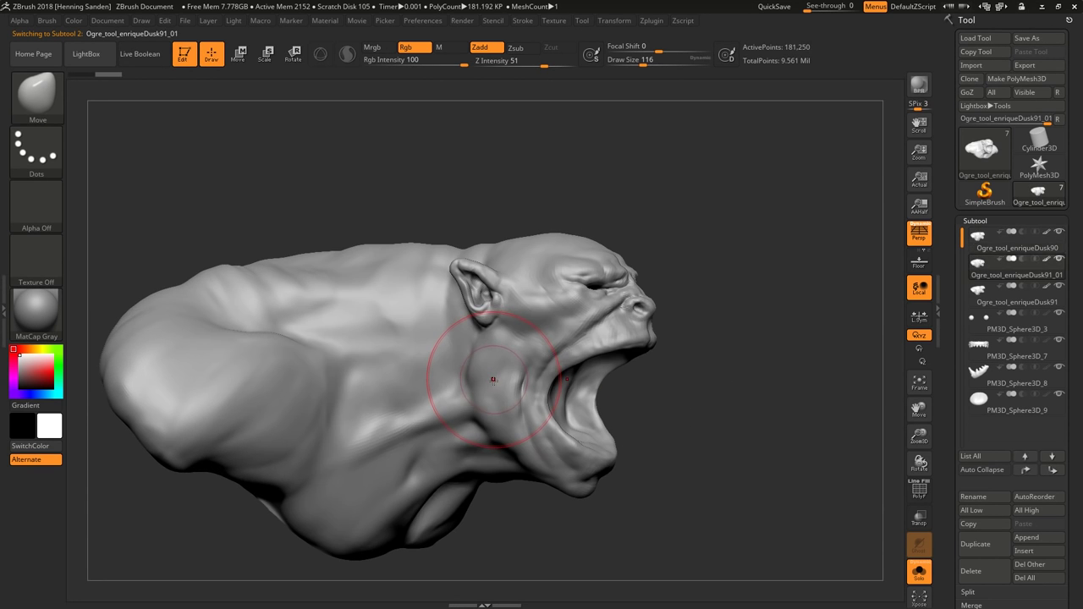
right_drag(491, 384, 506, 383)
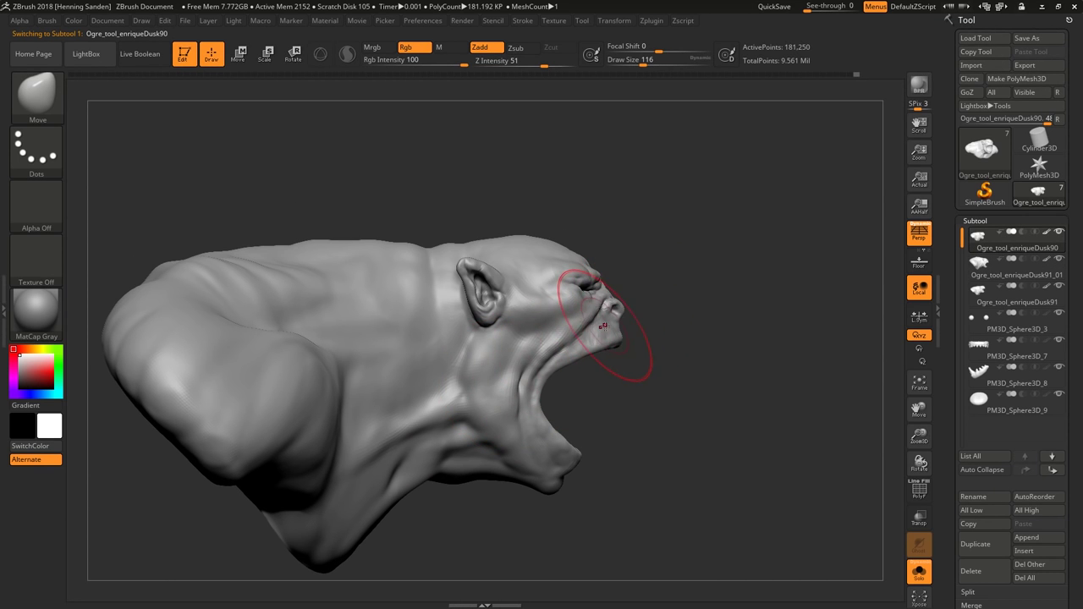
Compare the current ogre bust with its early version from the side and front by alternating the active subtool.
alt+click(539, 464)
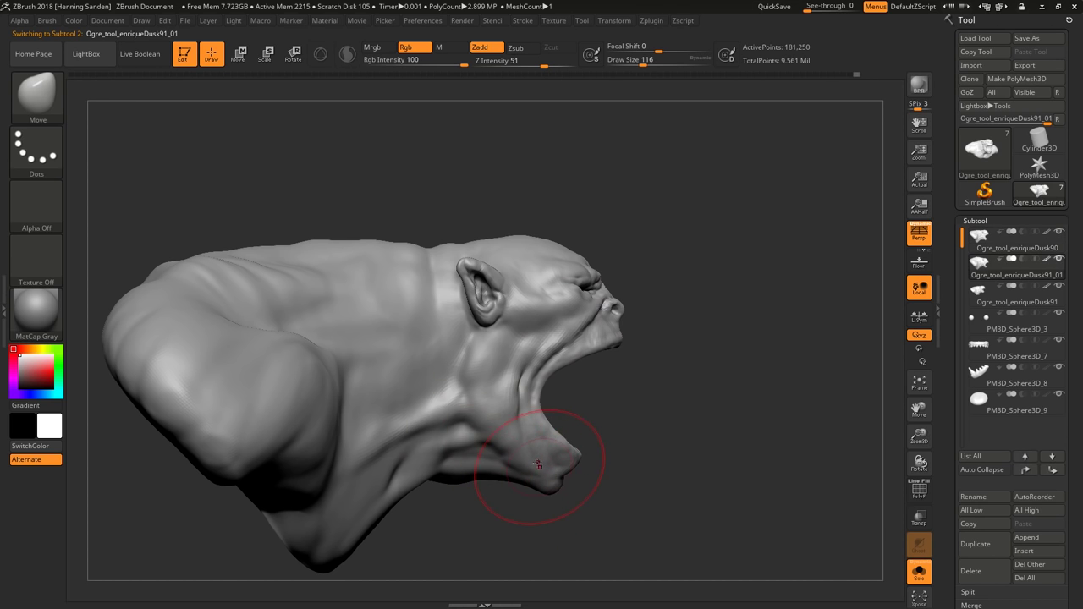
mouse_move(538, 465)
right_down()
mouse_move(528, 463)
mouse_move(592, 339)
mouse_move(602, 273)
mouse_move(607, 298)
mouse_move(592, 284)
right_up()
alt+click(598, 282)
alt+click(590, 272)
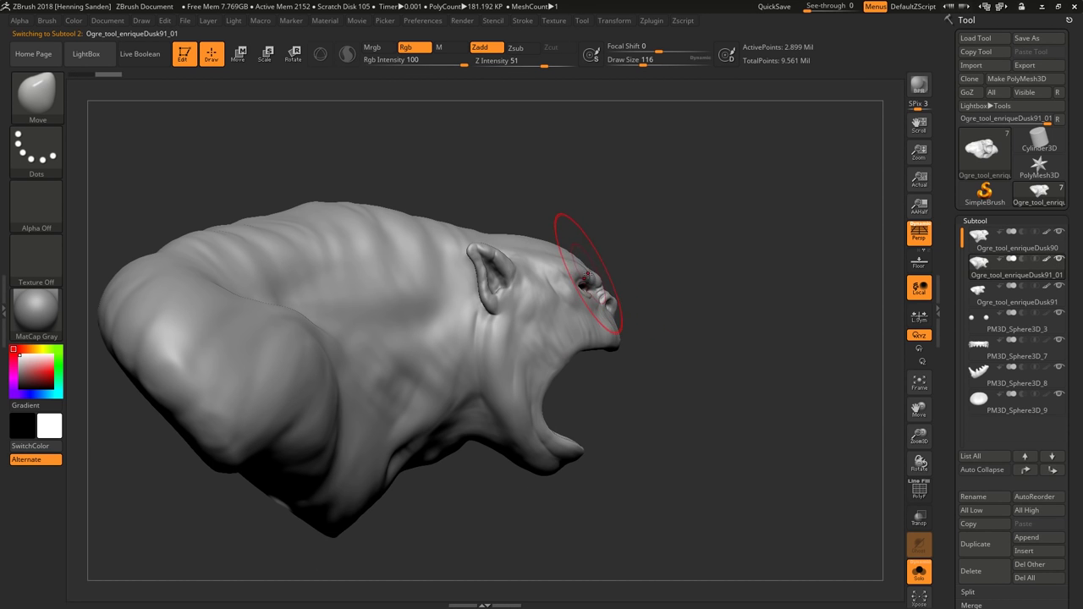
mouse_move(568, 293)
right_down()
mouse_move(394, 242)
mouse_move(440, 279)
mouse_move(454, 321)
mouse_move(750, 353)
right_up()
alt+click(449, 242)
alt+click(489, 317)
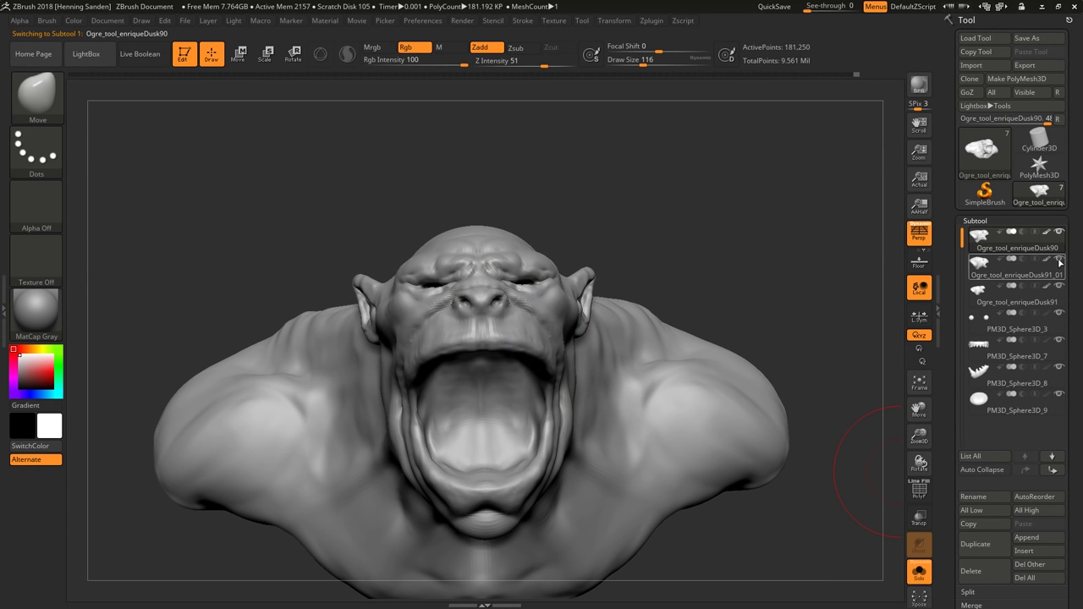
Hide the two duplicate bust subtools and turn Solo mode off to show the teeth and tongue with the current sculpt.
mouse_move(1060, 288)
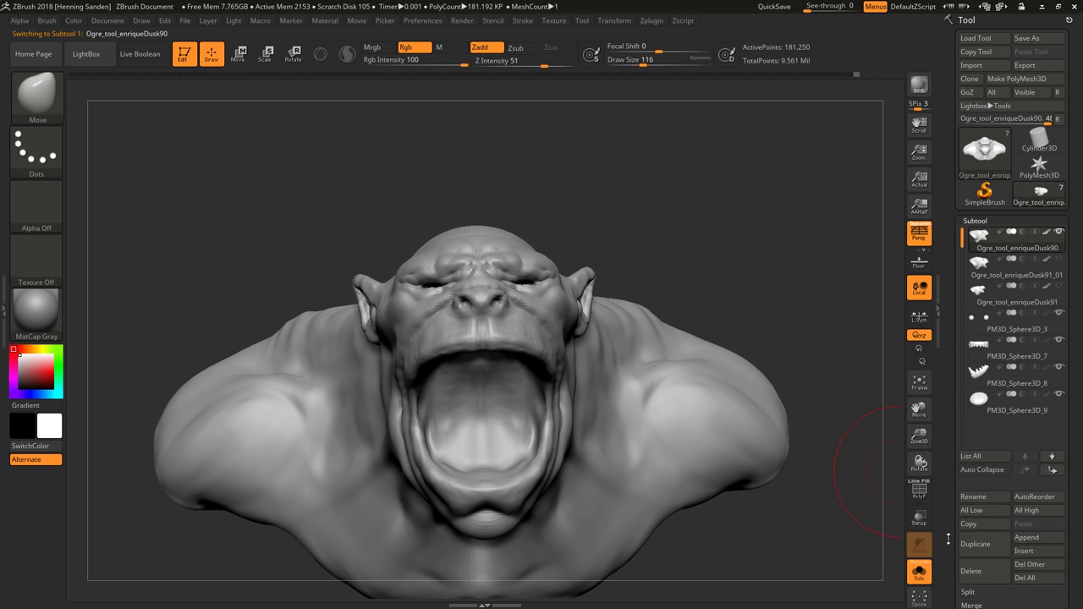
click(921, 578)
mouse_move(544, 437)
right_down()
mouse_move(575, 358)
mouse_move(513, 295)
mouse_move(522, 349)
mouse_move(568, 347)
right_up()
mouse_move(470, 341)
mouse_down()
mouse_move(580, 339)
mouse_move(596, 327)
mouse_move(578, 353)
mouse_move(618, 302)
mouse_up()
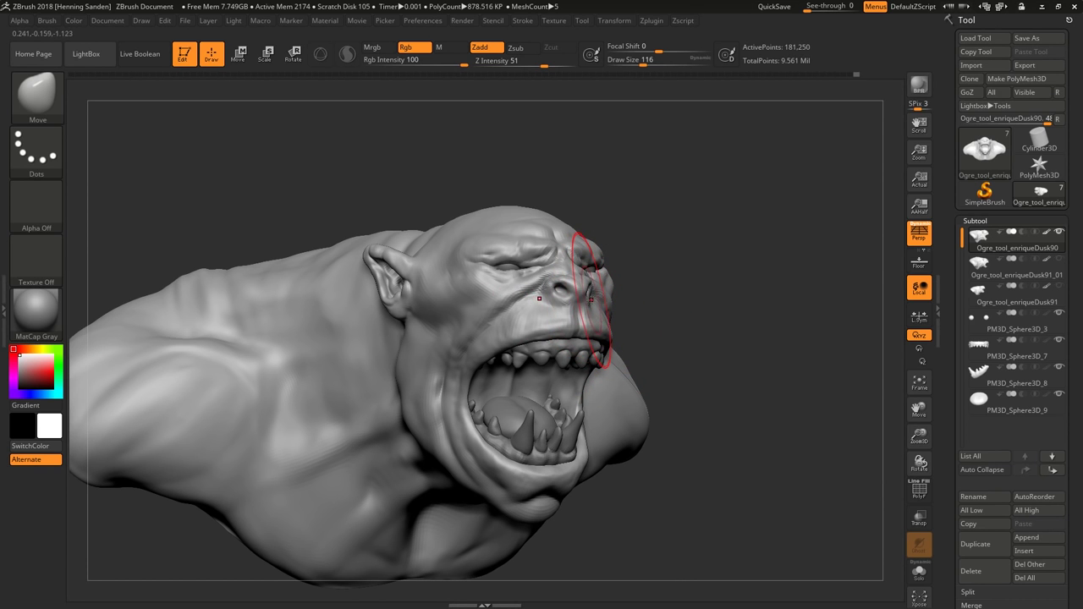
Raise the current ogre bust to its highest subdivision level.
mouse_move(617, 298)
mouse_down()
mouse_move(551, 370)
mouse_move(562, 387)
mouse_move(532, 308)
mouse_up()
key(ctrl+d)
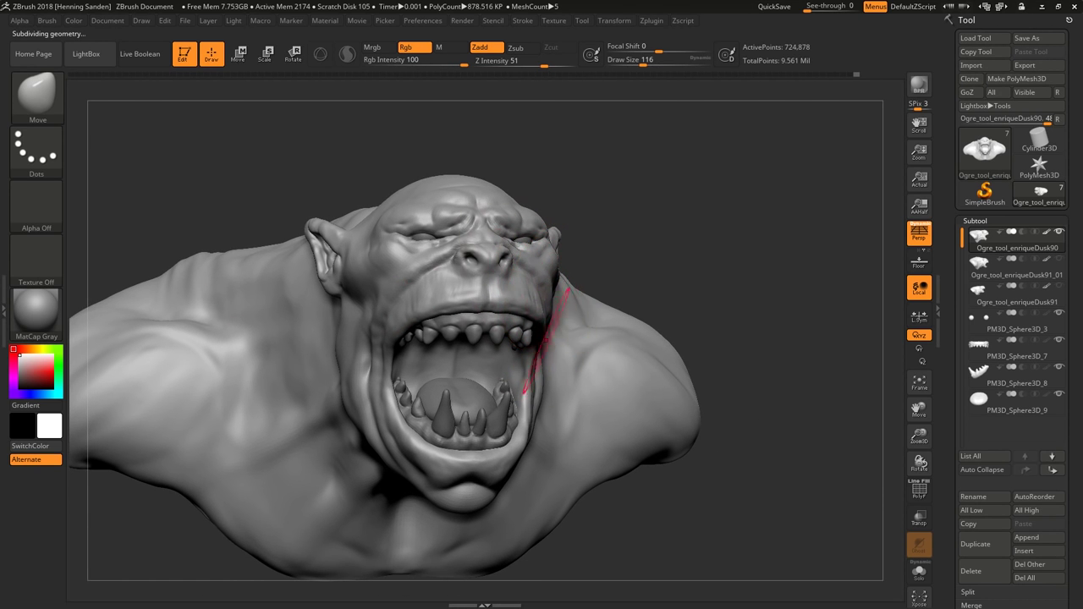
mouse_move(531, 287)
mouse_down()
mouse_move(518, 290)
mouse_move(550, 279)
mouse_move(568, 302)
mouse_move(496, 249)
mouse_move(547, 314)
mouse_up()
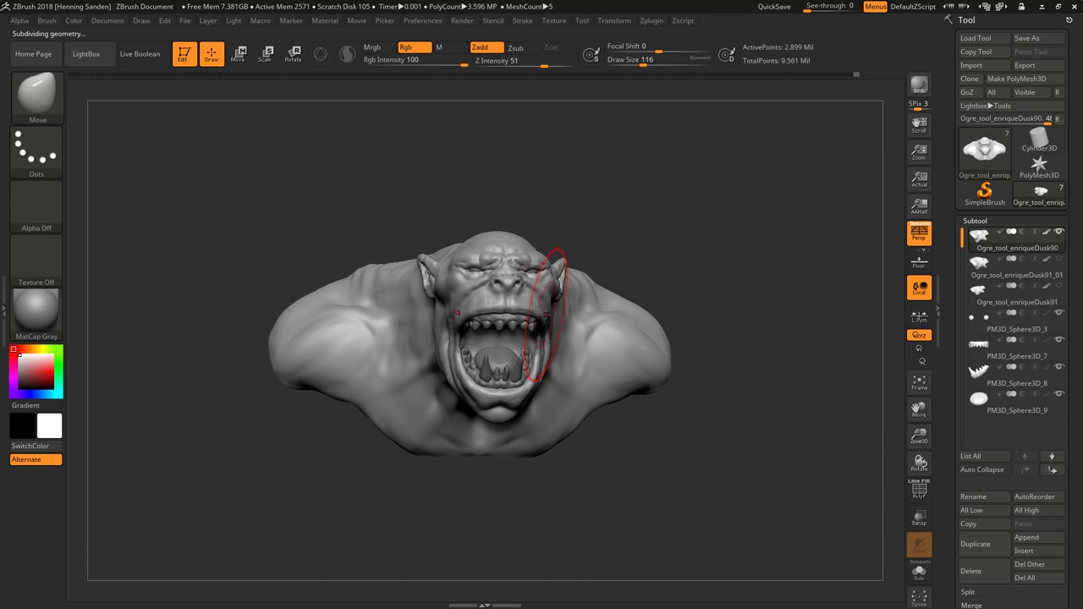
ctrl+right_drag(539, 291, 496, 302)
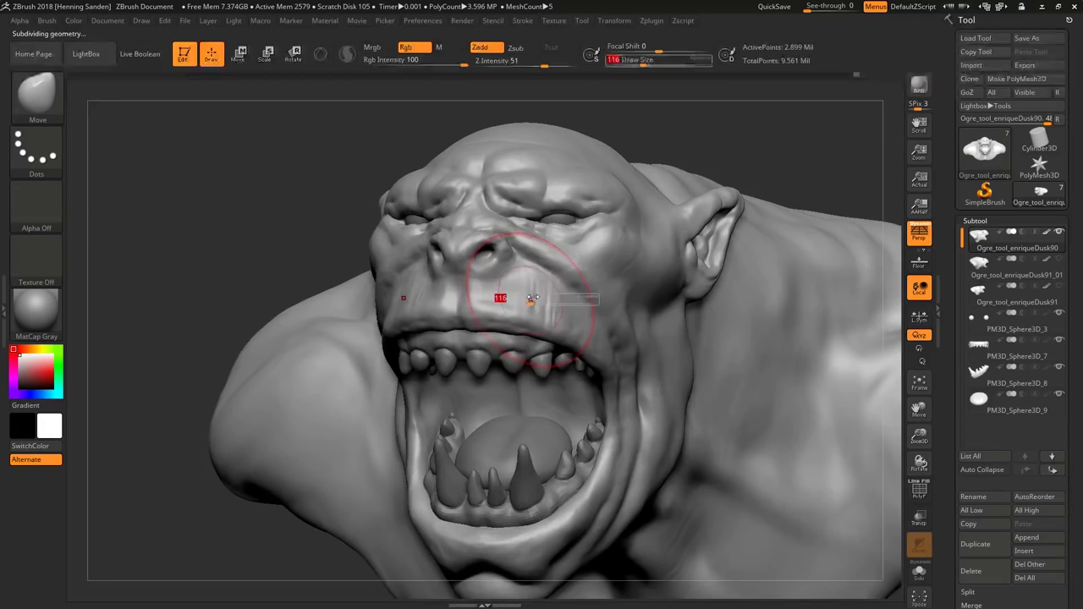
Switch to the ClayBuildup brush with a draw size of 59.
key(shift)
key(b)
key(c)
key(b)
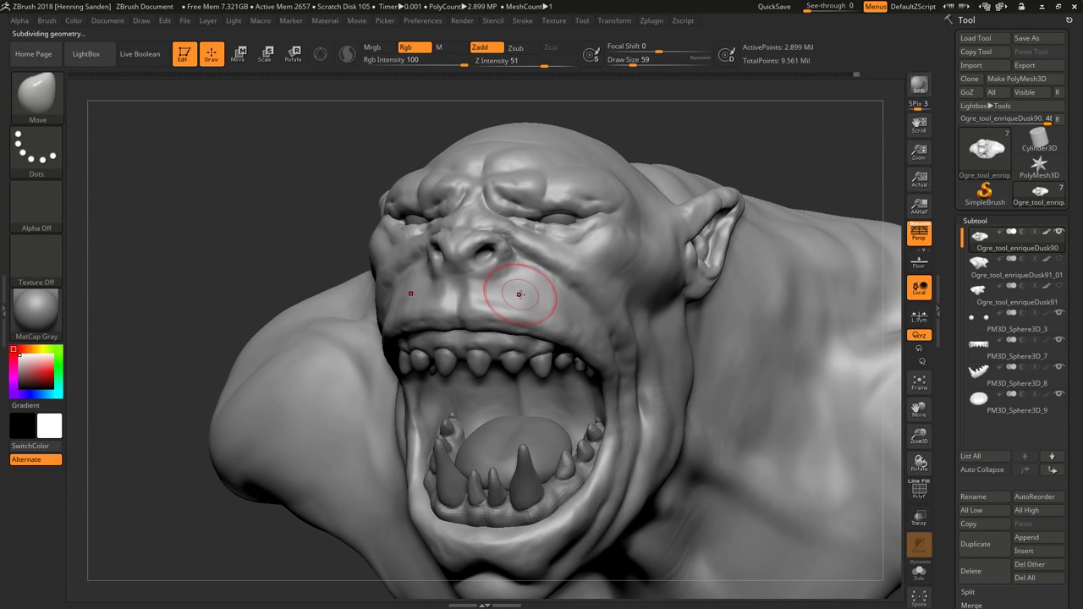
key(b)
key(c)
key(b)
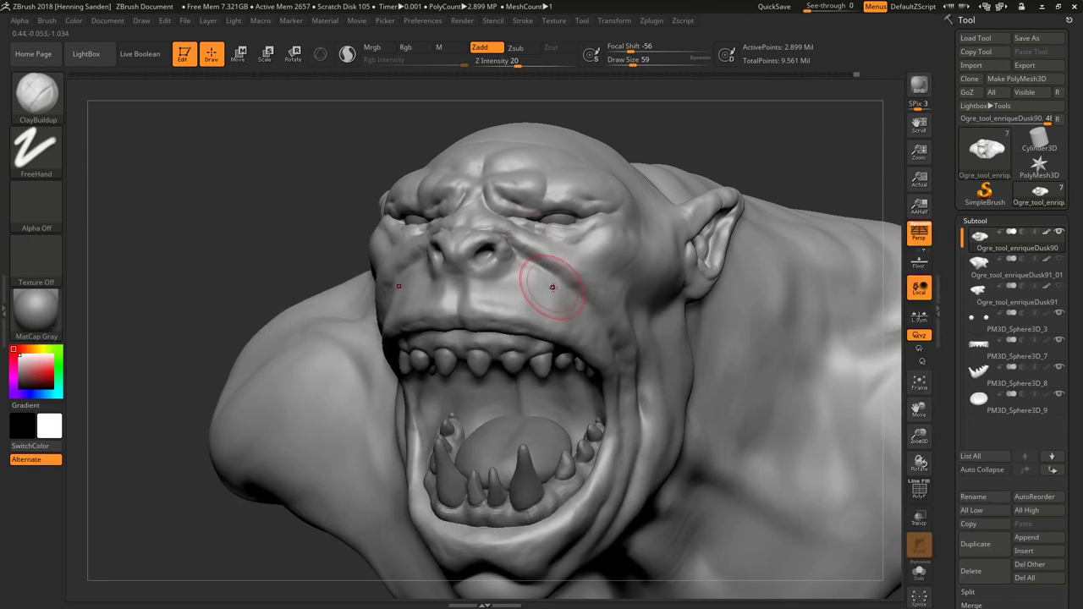
Examine the ogre's brow, cheeks, mouth and jaw from the front, three-quarter and side angles.
shift+right_drag(551, 283, 575, 123)
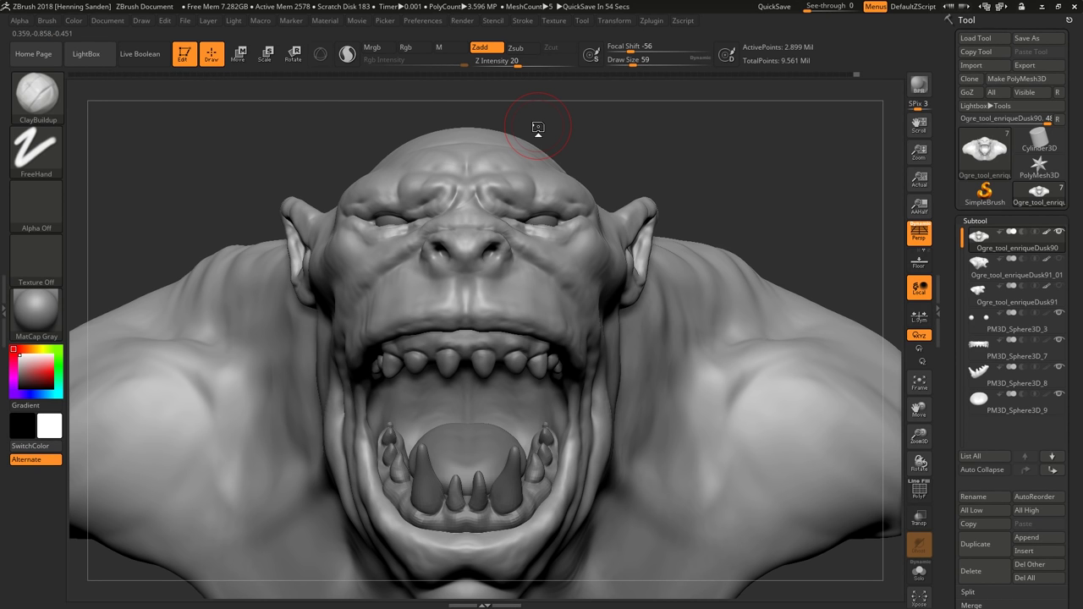
right_drag(544, 266, 525, 440)
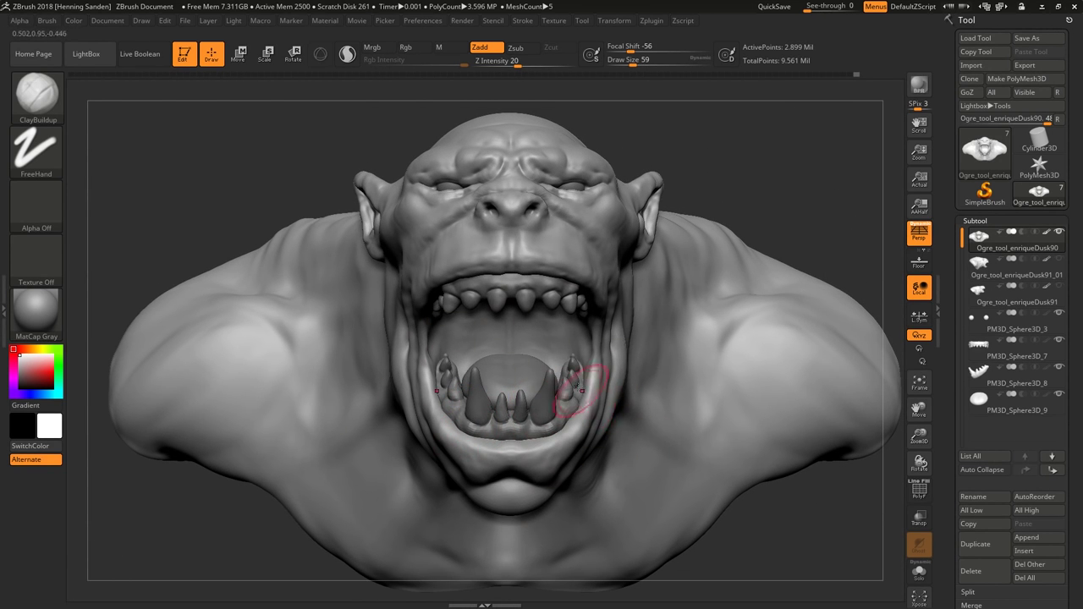
mouse_move(561, 229)
ctrl+right_down()
mouse_move(568, 314)
mouse_move(509, 279)
mouse_move(550, 264)
ctrl+right_up()
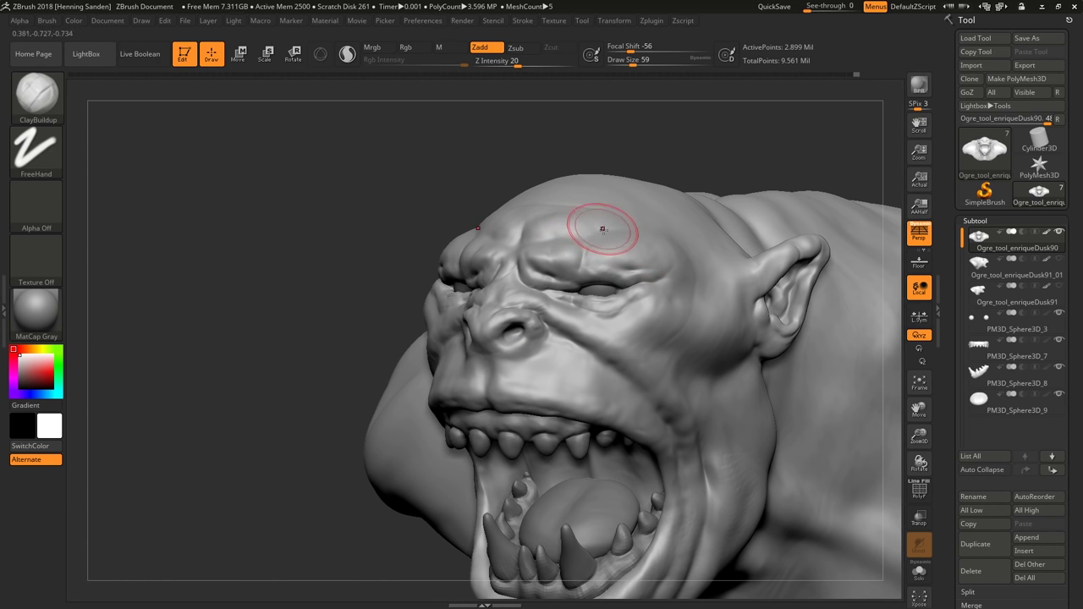
mouse_move(548, 254)
right_down()
mouse_move(559, 268)
mouse_move(580, 238)
right_up()
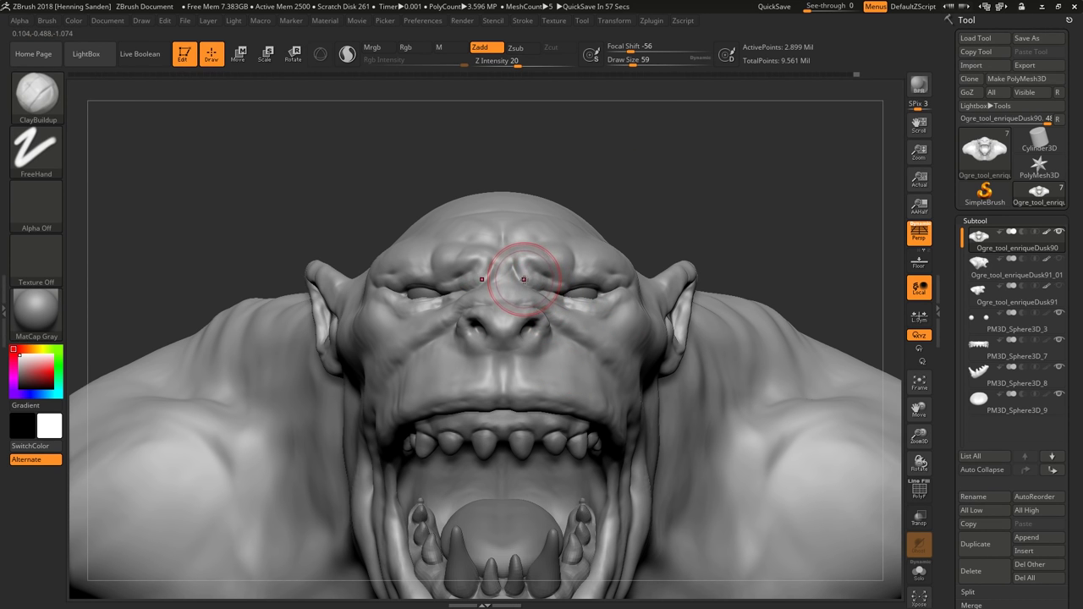
key(x)
right_drag(543, 284, 519, 254)
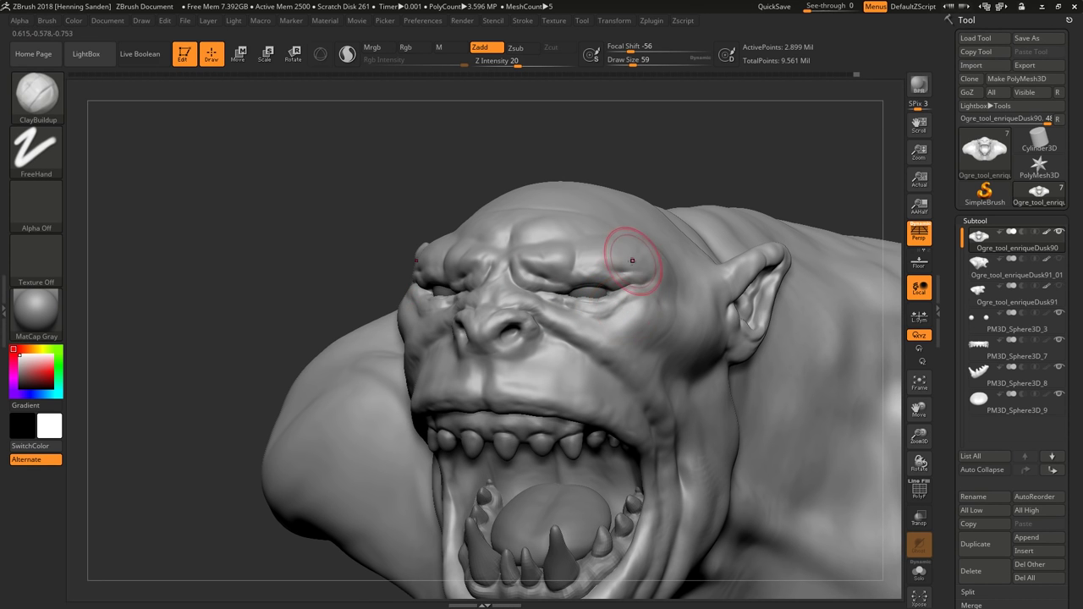
mouse_move(624, 314)
right_down()
mouse_move(589, 314)
mouse_move(666, 311)
mouse_move(618, 267)
right_up()
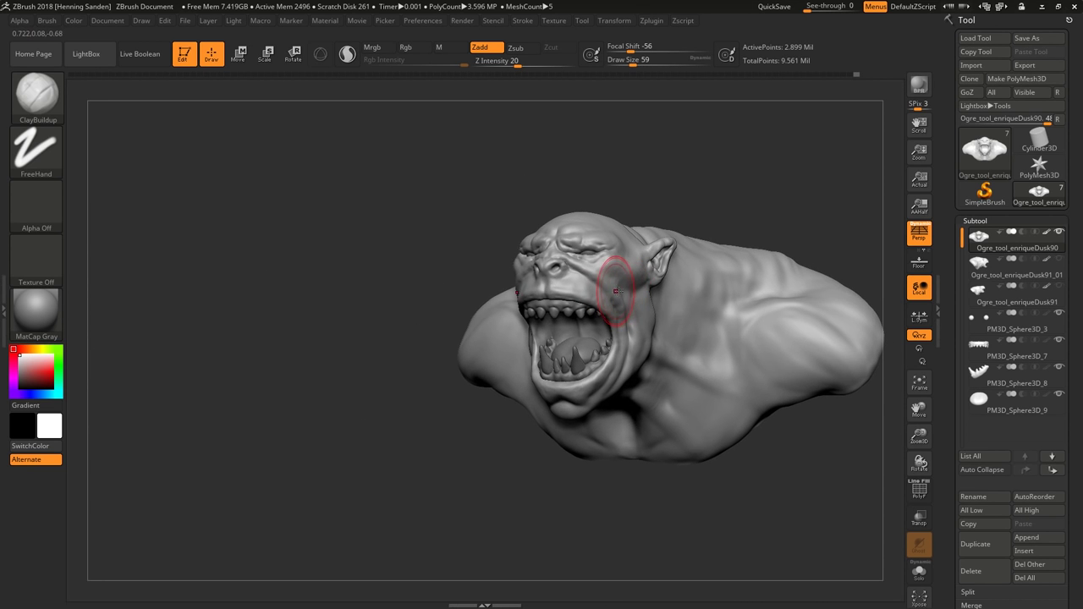
right_drag(642, 320, 587, 323)
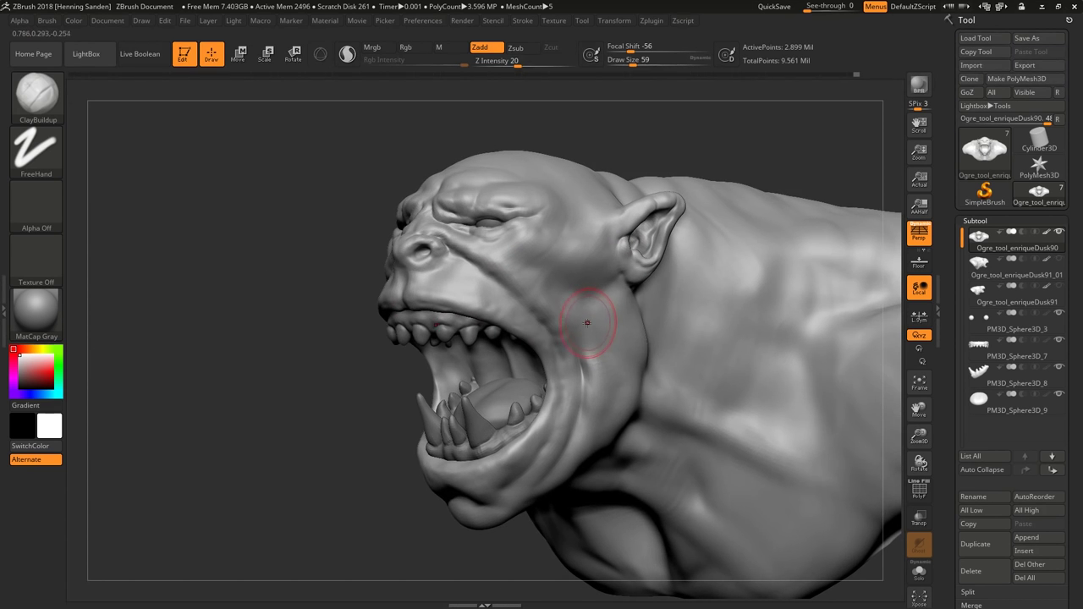
mouse_move(538, 295)
right_down()
mouse_move(517, 296)
mouse_move(536, 298)
mouse_move(580, 387)
mouse_move(582, 328)
right_up()
Set the ClayBuildup draw size to 46 for work on the cheek below the eye.
key(s)
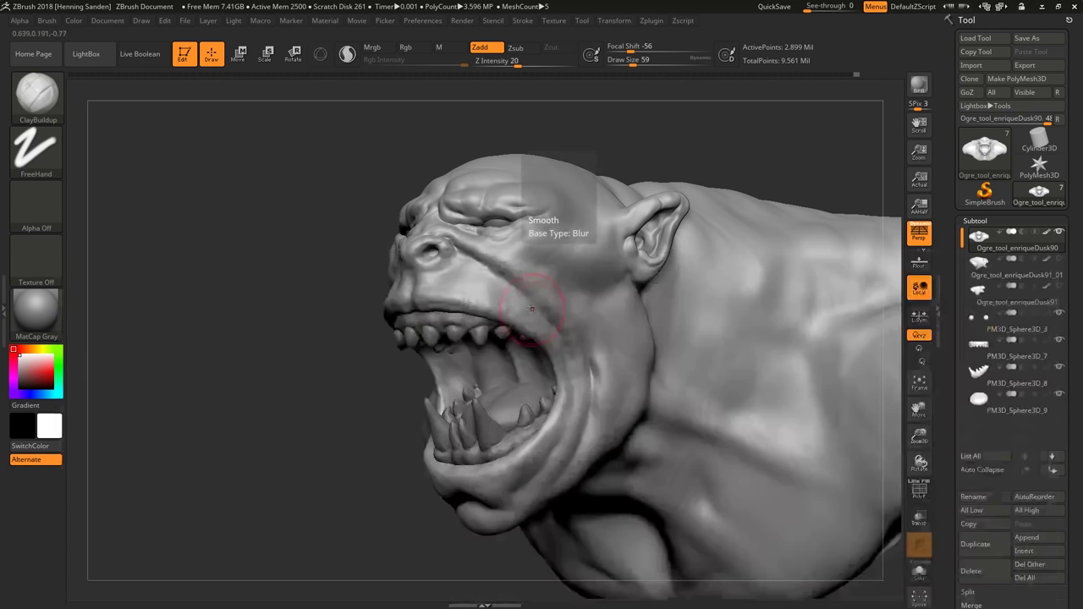
drag(461, 211, 444, 211)
mouse_move(461, 216)
ctrl+right_down()
mouse_move(471, 234)
mouse_move(453, 221)
mouse_move(495, 235)
mouse_move(515, 224)
mouse_move(537, 247)
ctrl+right_up()
key(bracketright)
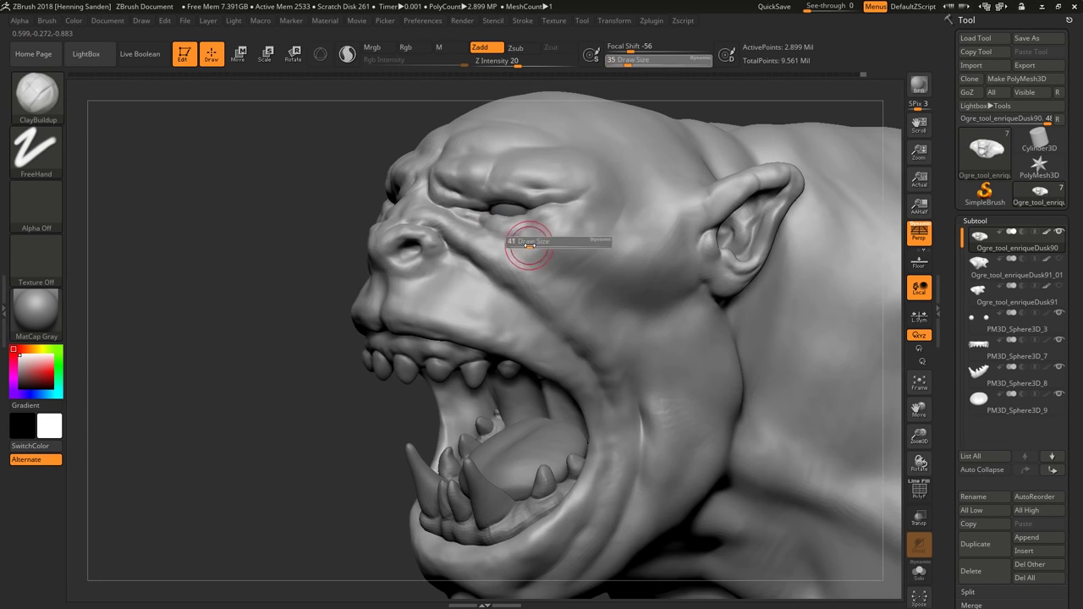
key(bracketright)
key(bracketright)
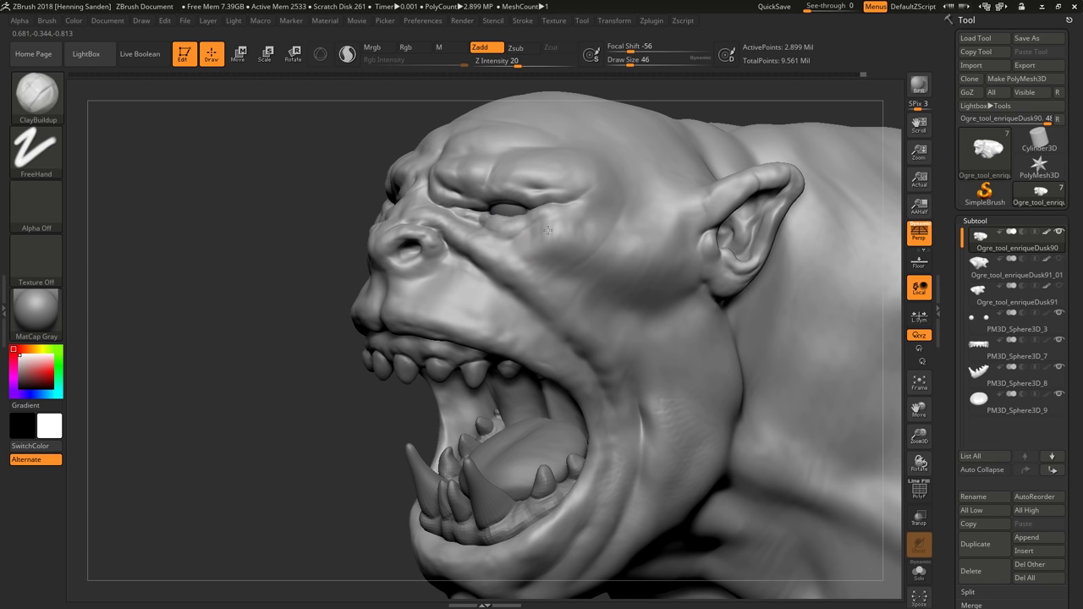